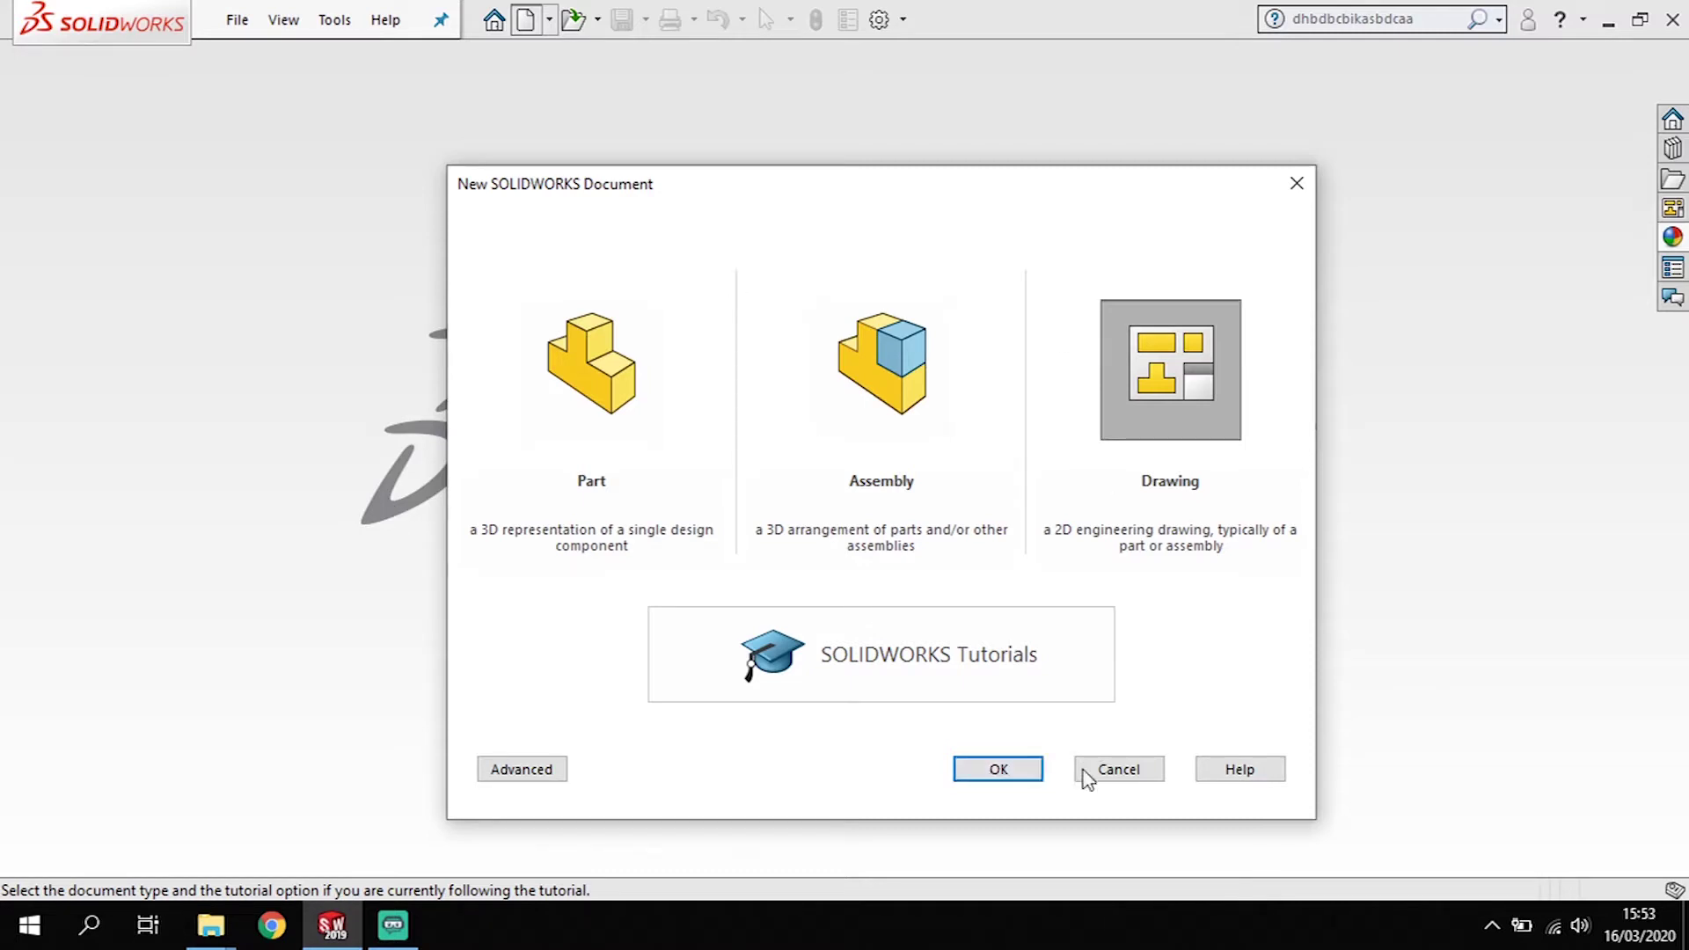
Step: Create a new Drawing document from the New SOLIDWORKS Document dialog
left_click(1187, 392)
left_click(1007, 767)
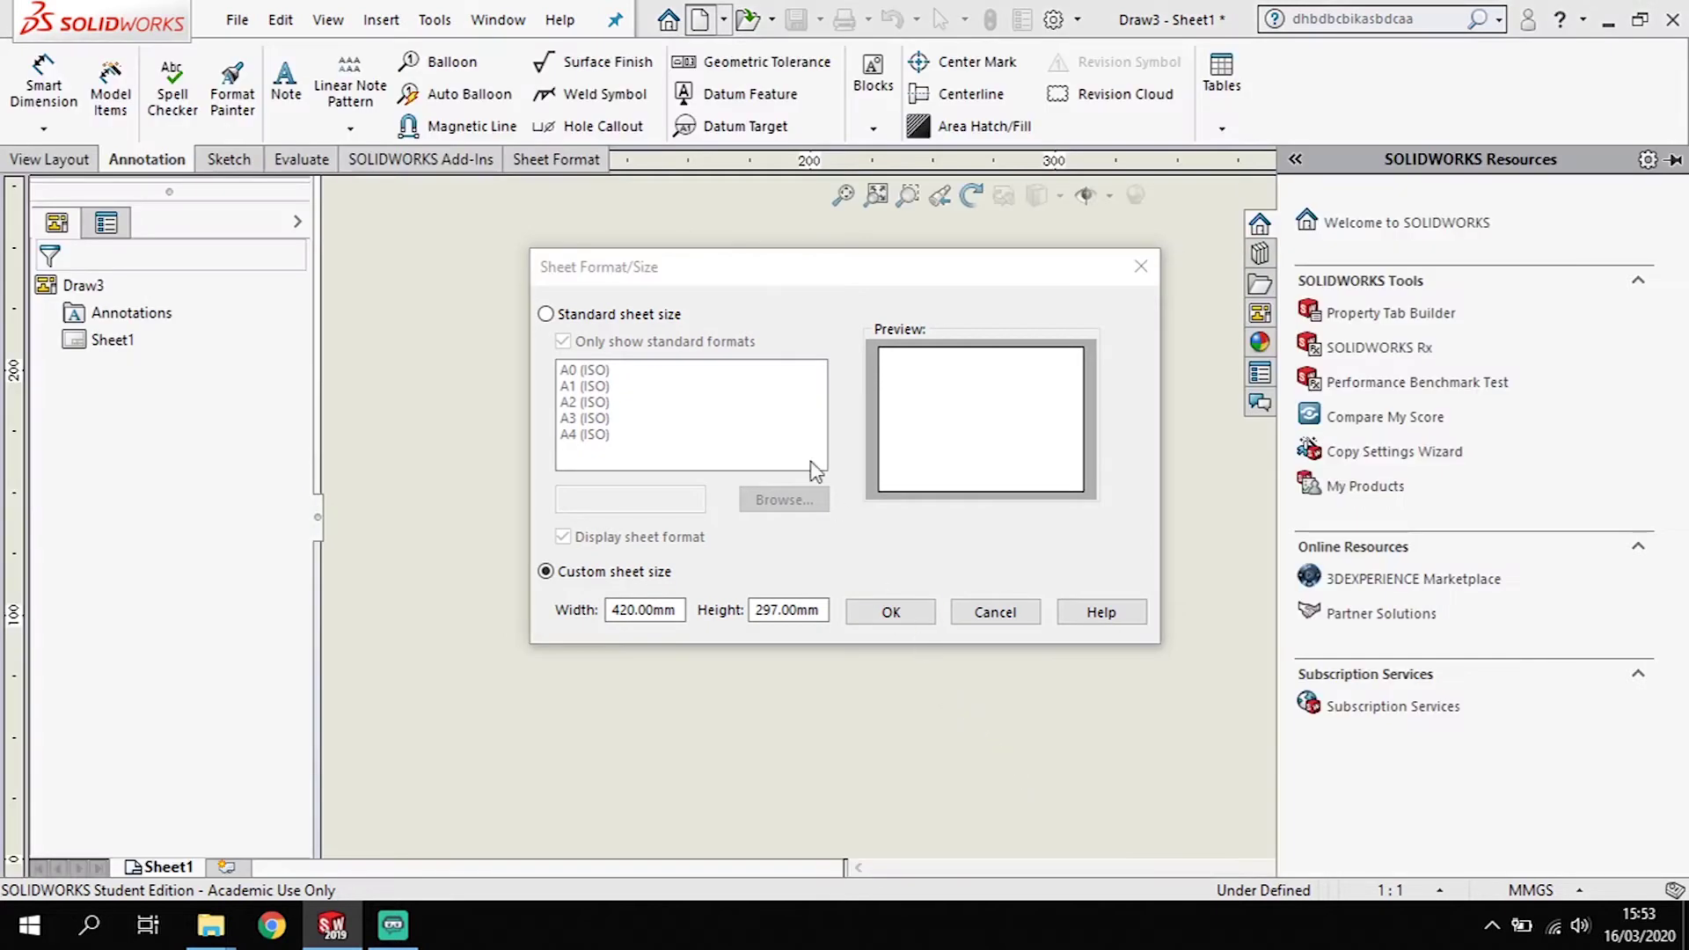
Step: Try the A1 and A4 (ISO) standard sizes and browse for a sheet format file, cancelling the chooser
left_click(547, 315)
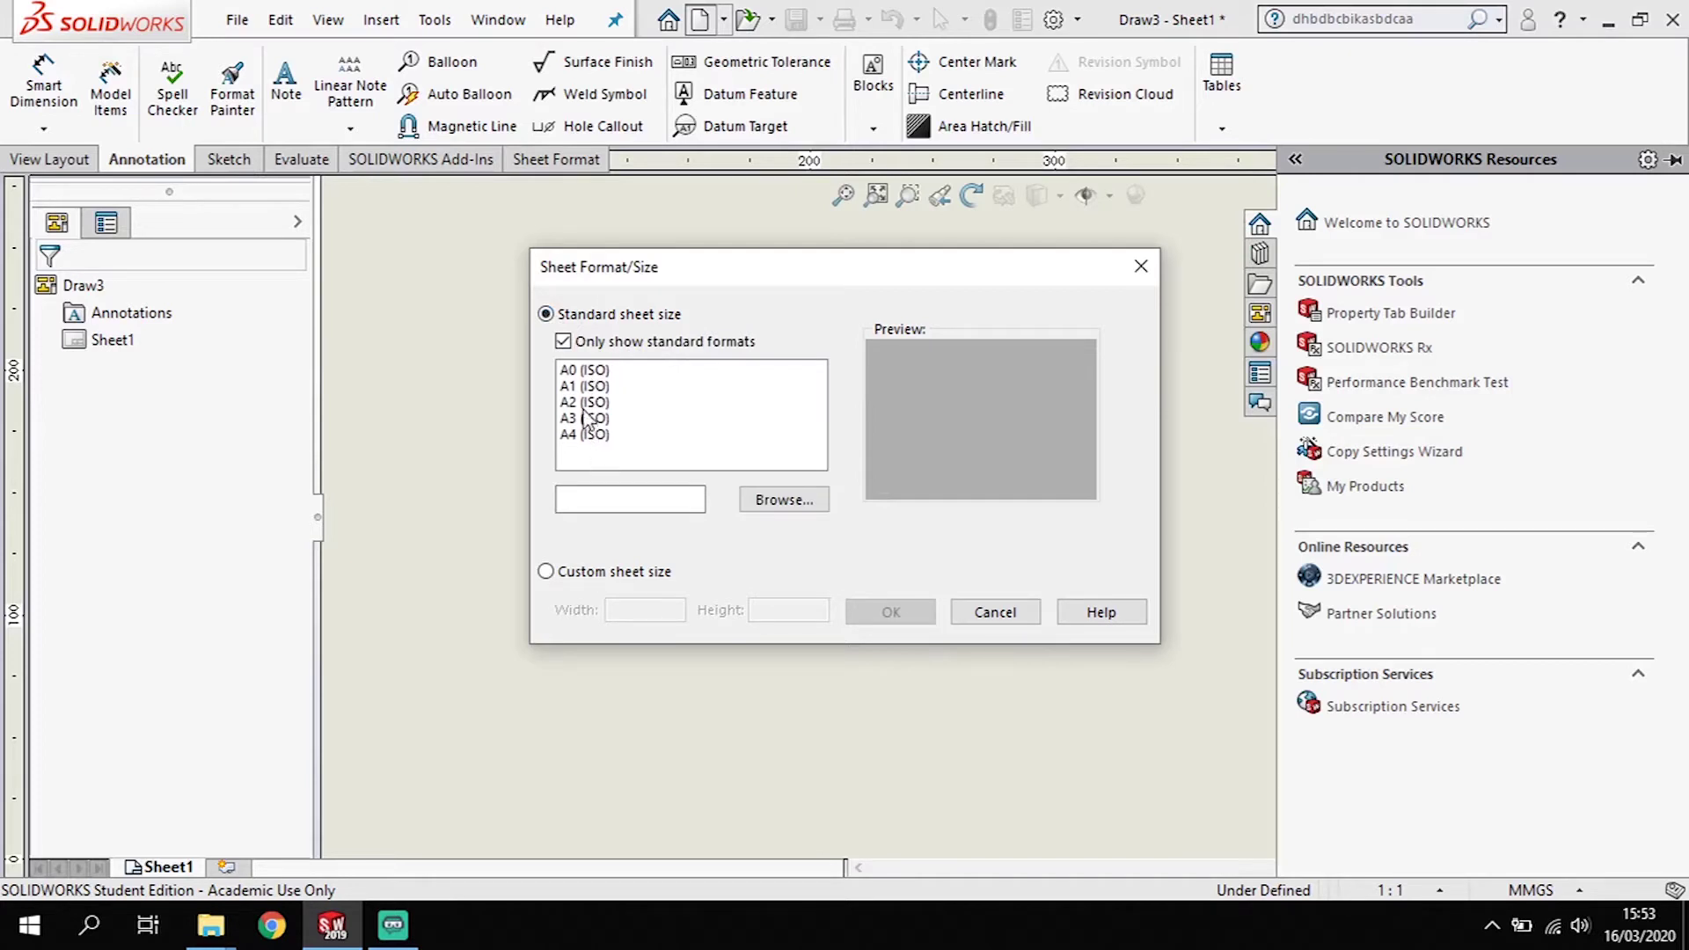
left_click(570, 388)
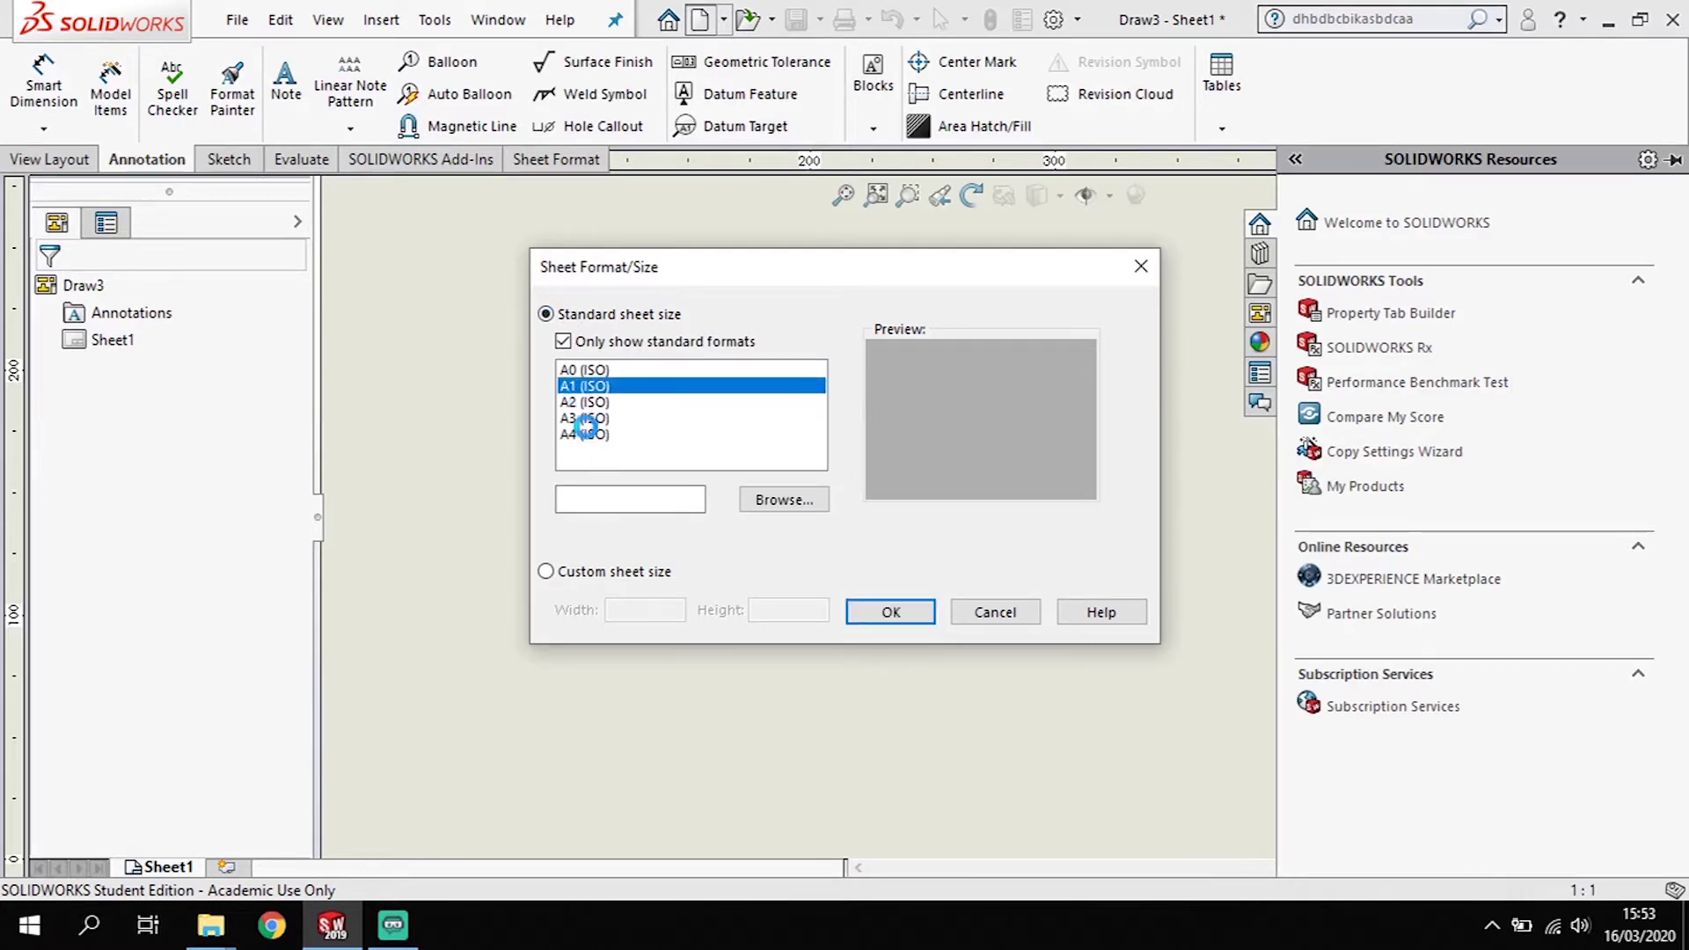
left_click(573, 434)
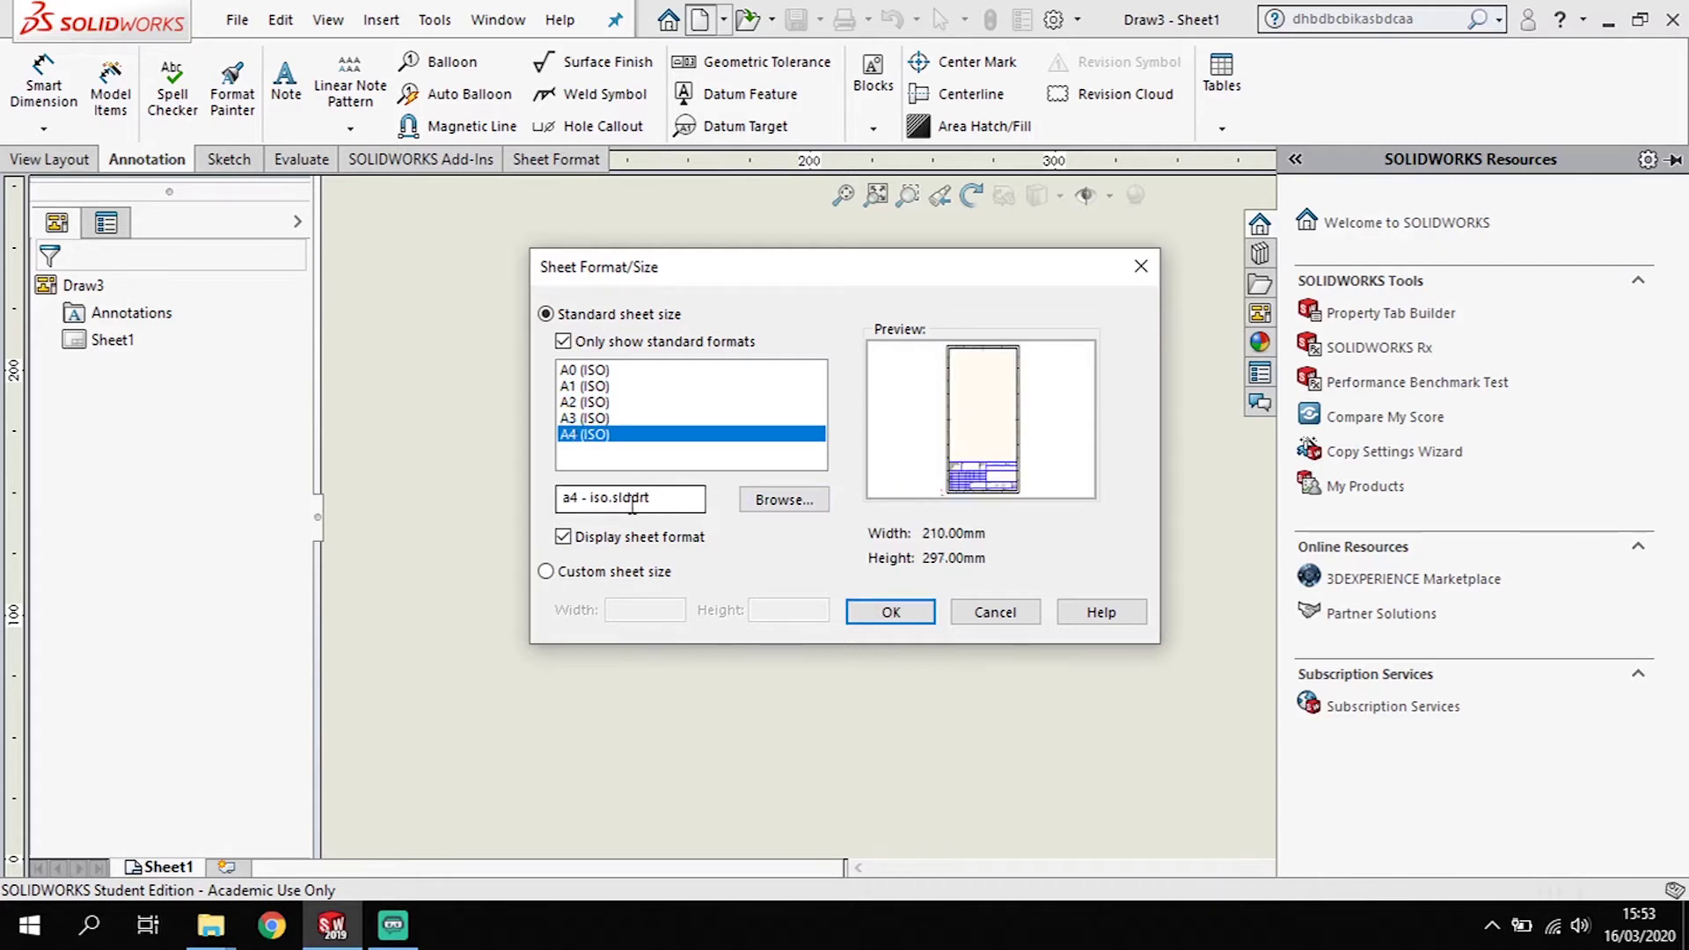
left_click(801, 509)
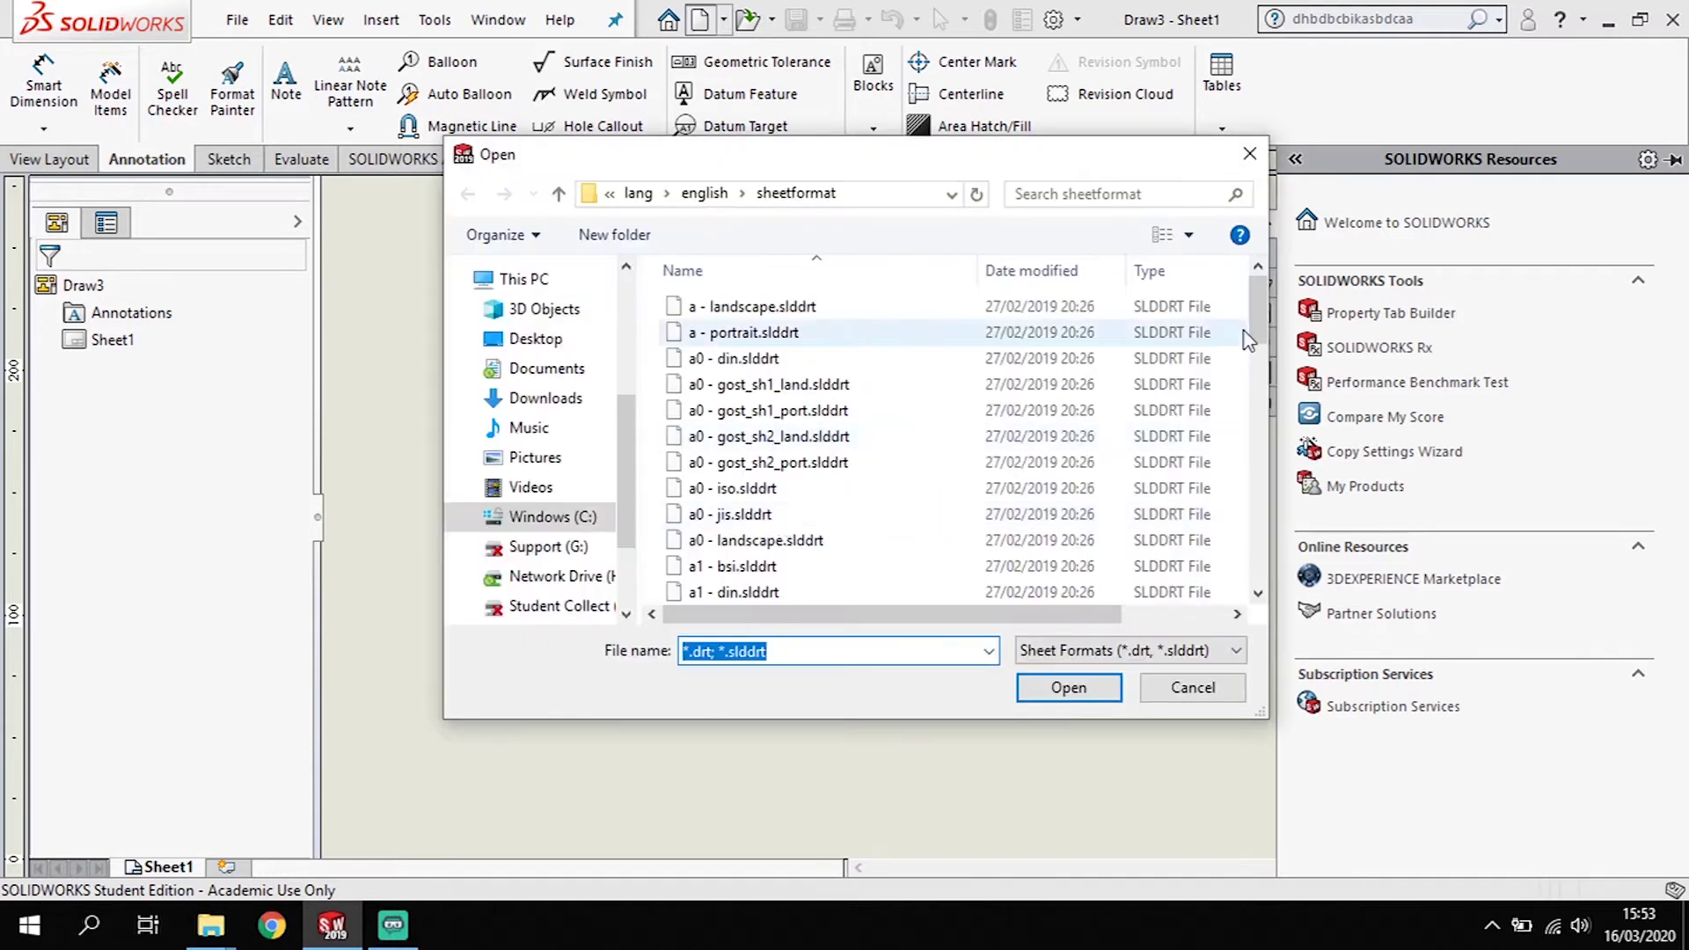
mouse_move(1262, 314)
left_mouse_down()
mouse_move(1255, 505)
mouse_move(1249, 299)
left_mouse_up()
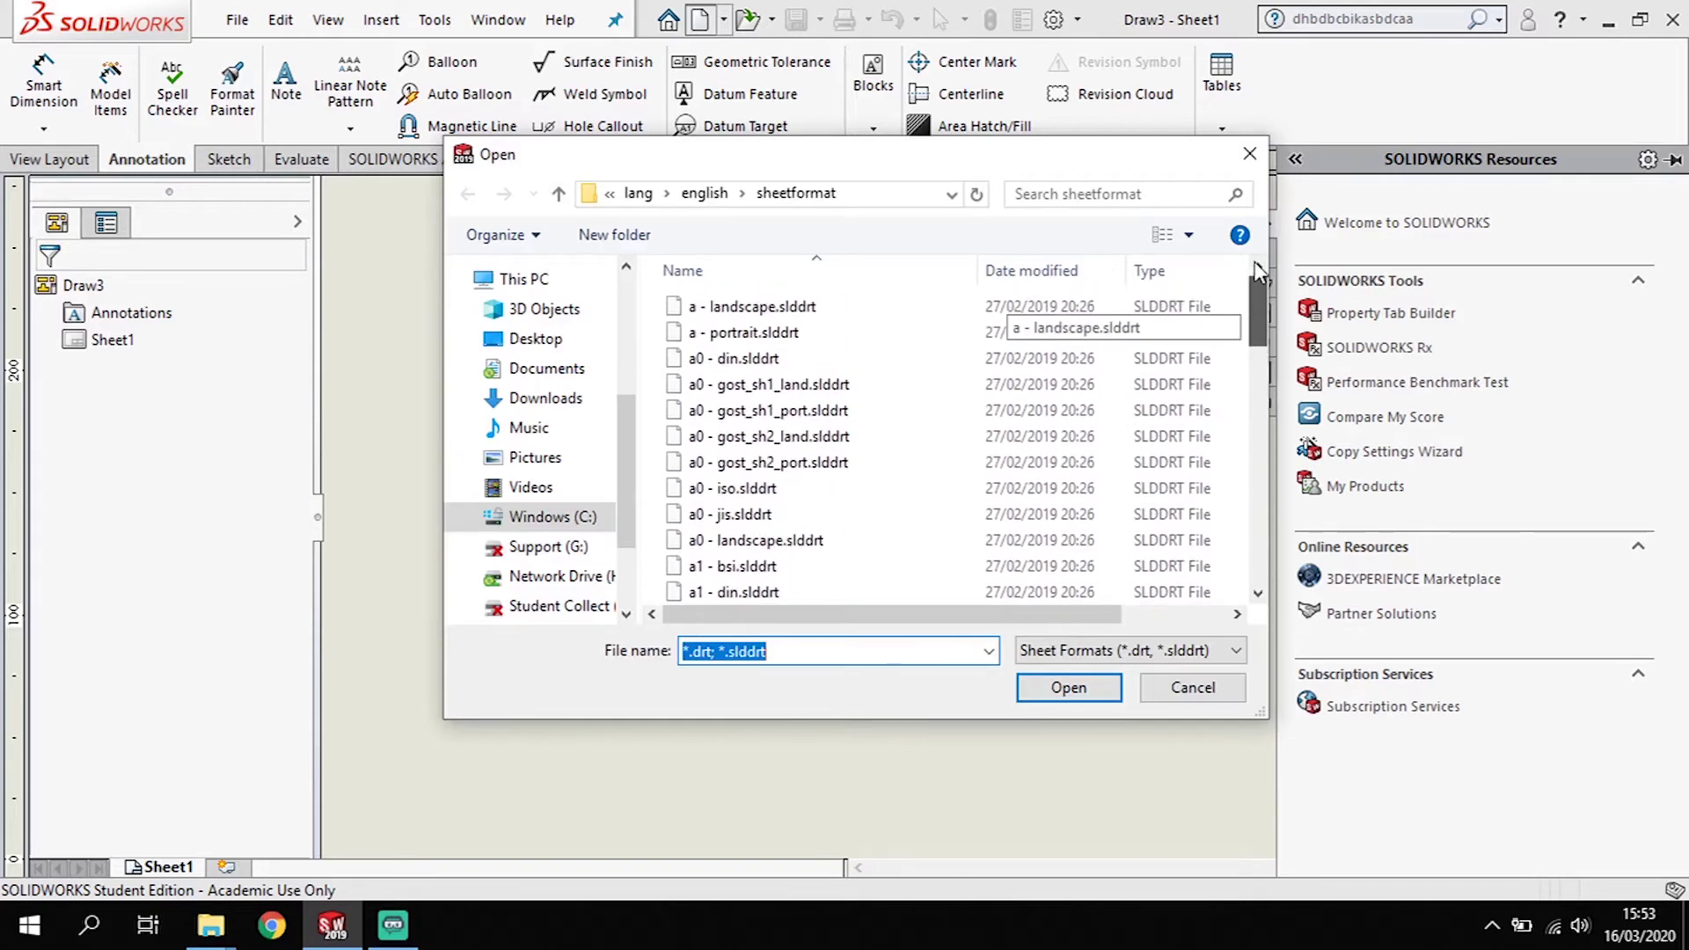
key("Escape")
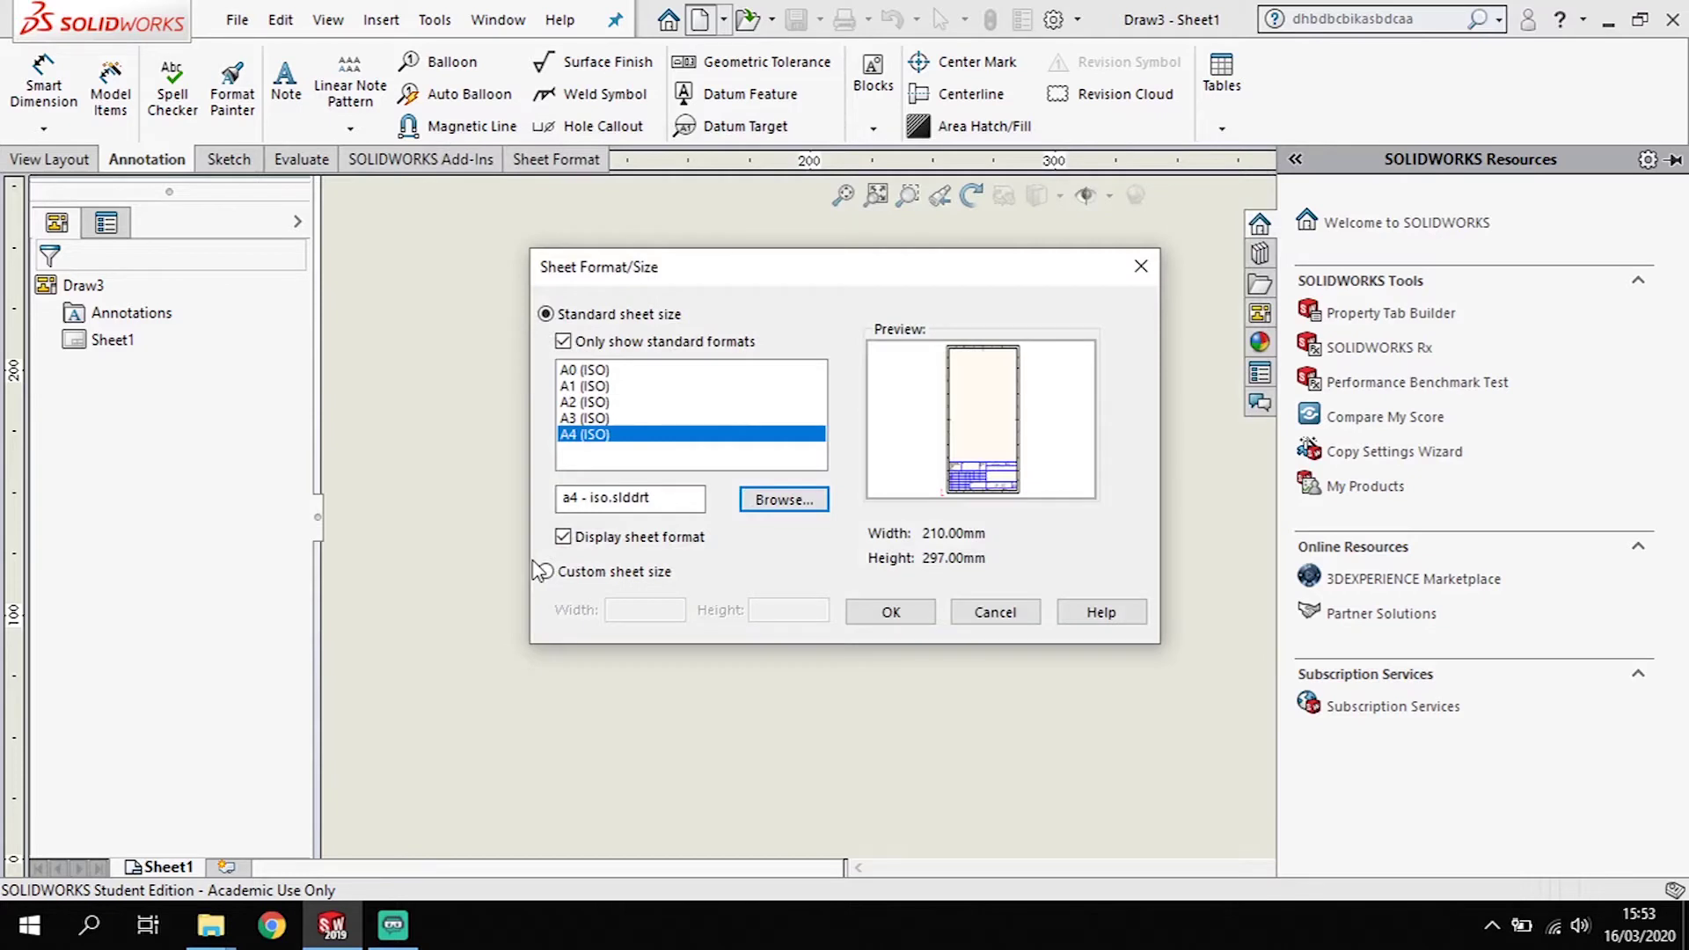
Step: Load A3 (ISO), then apply it as a blank custom 420 × 297 mm sheet
left_click(546, 574)
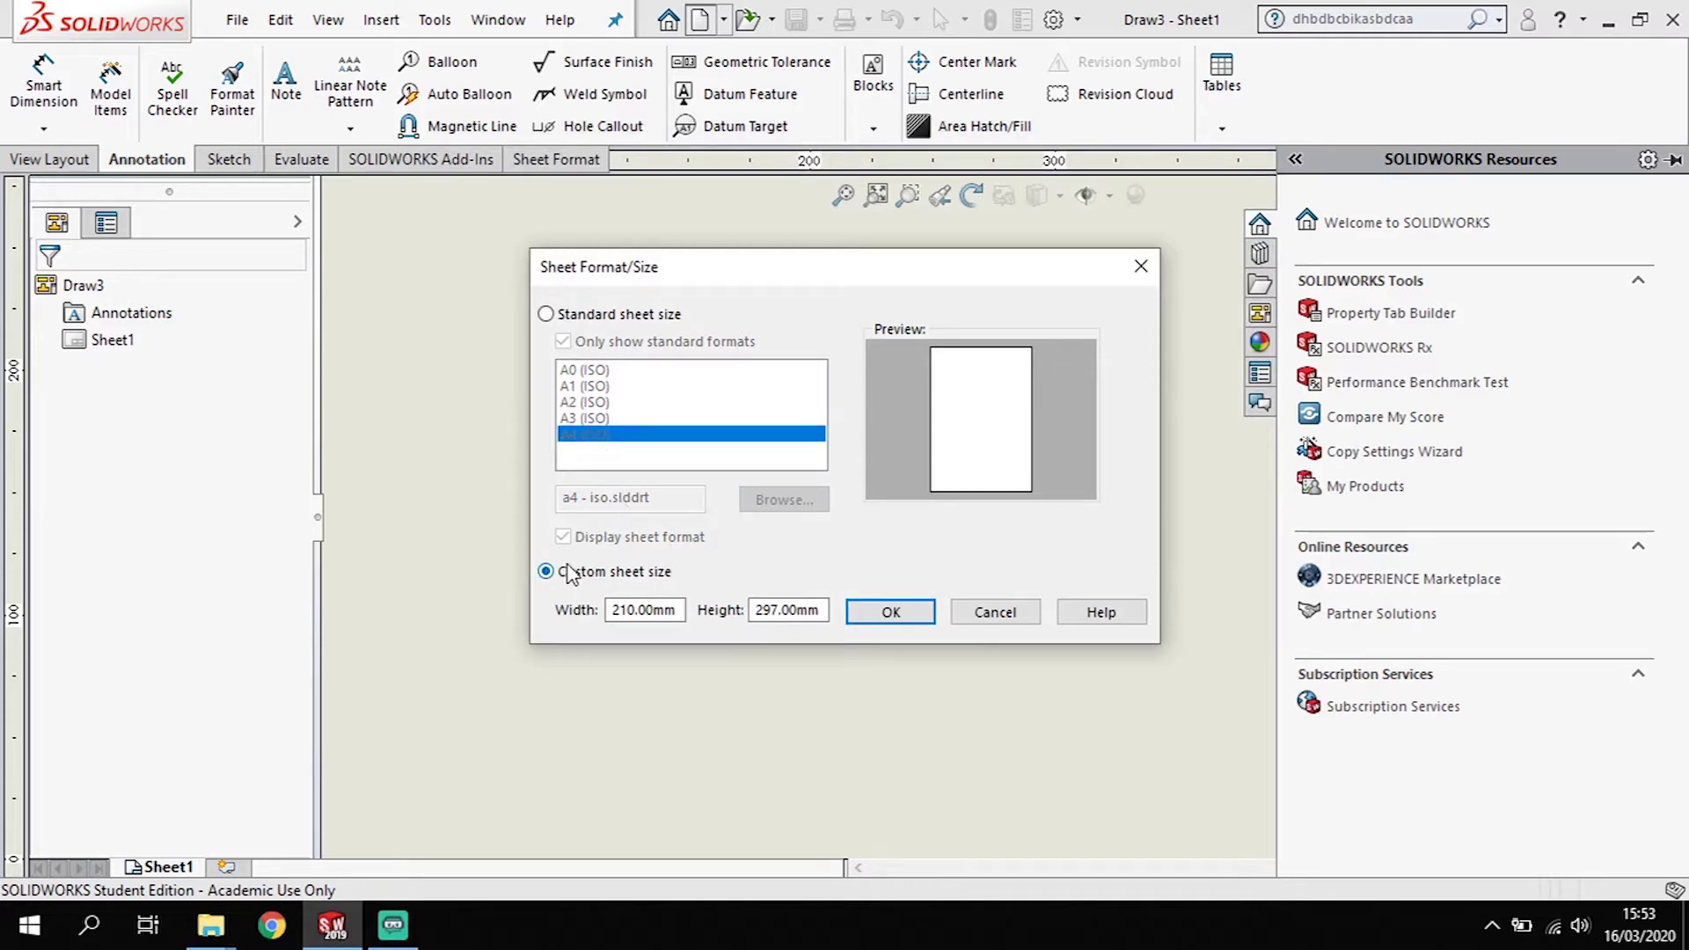
left_click(546, 314)
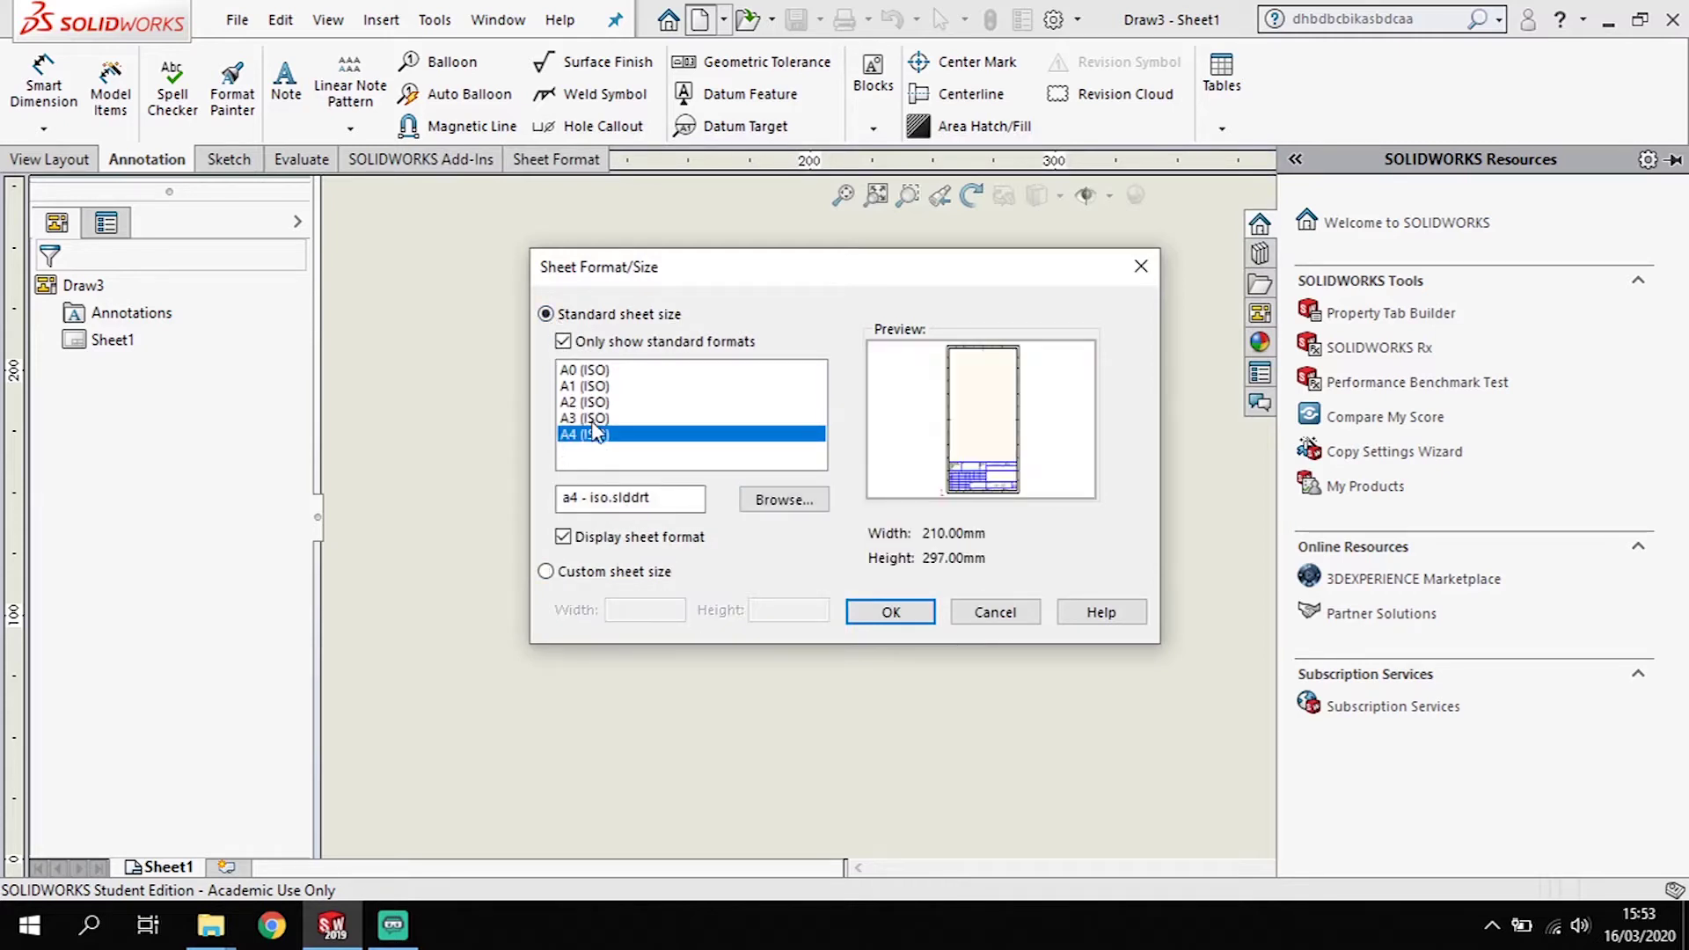
left_click(594, 422)
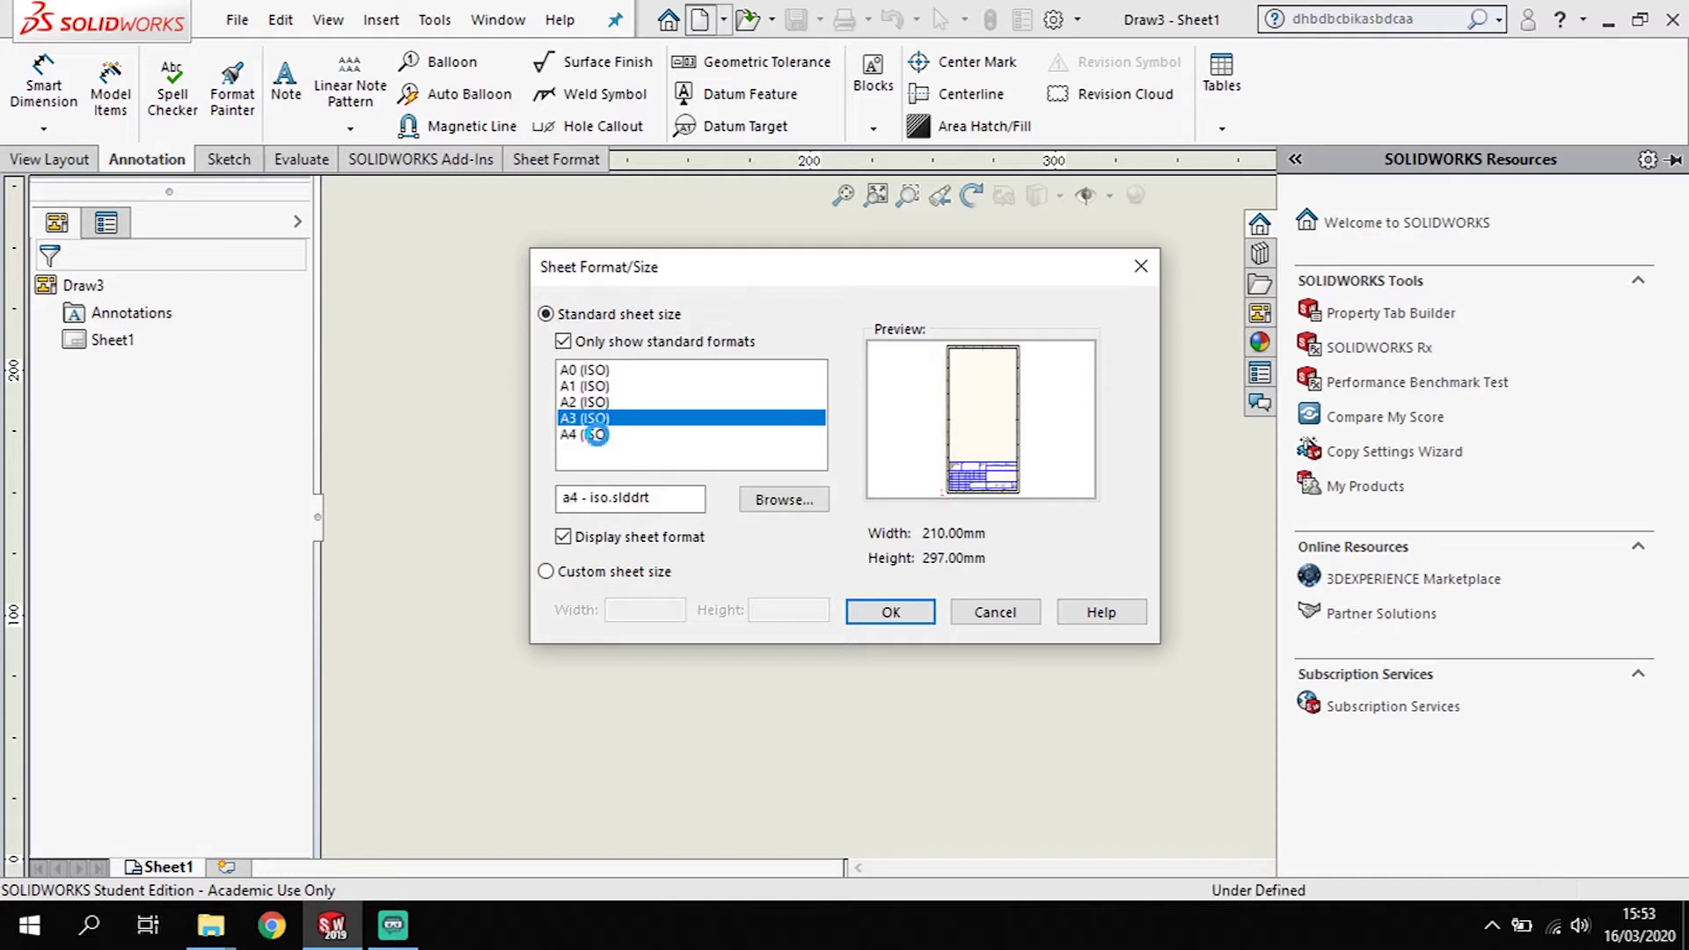
left_click(547, 572)
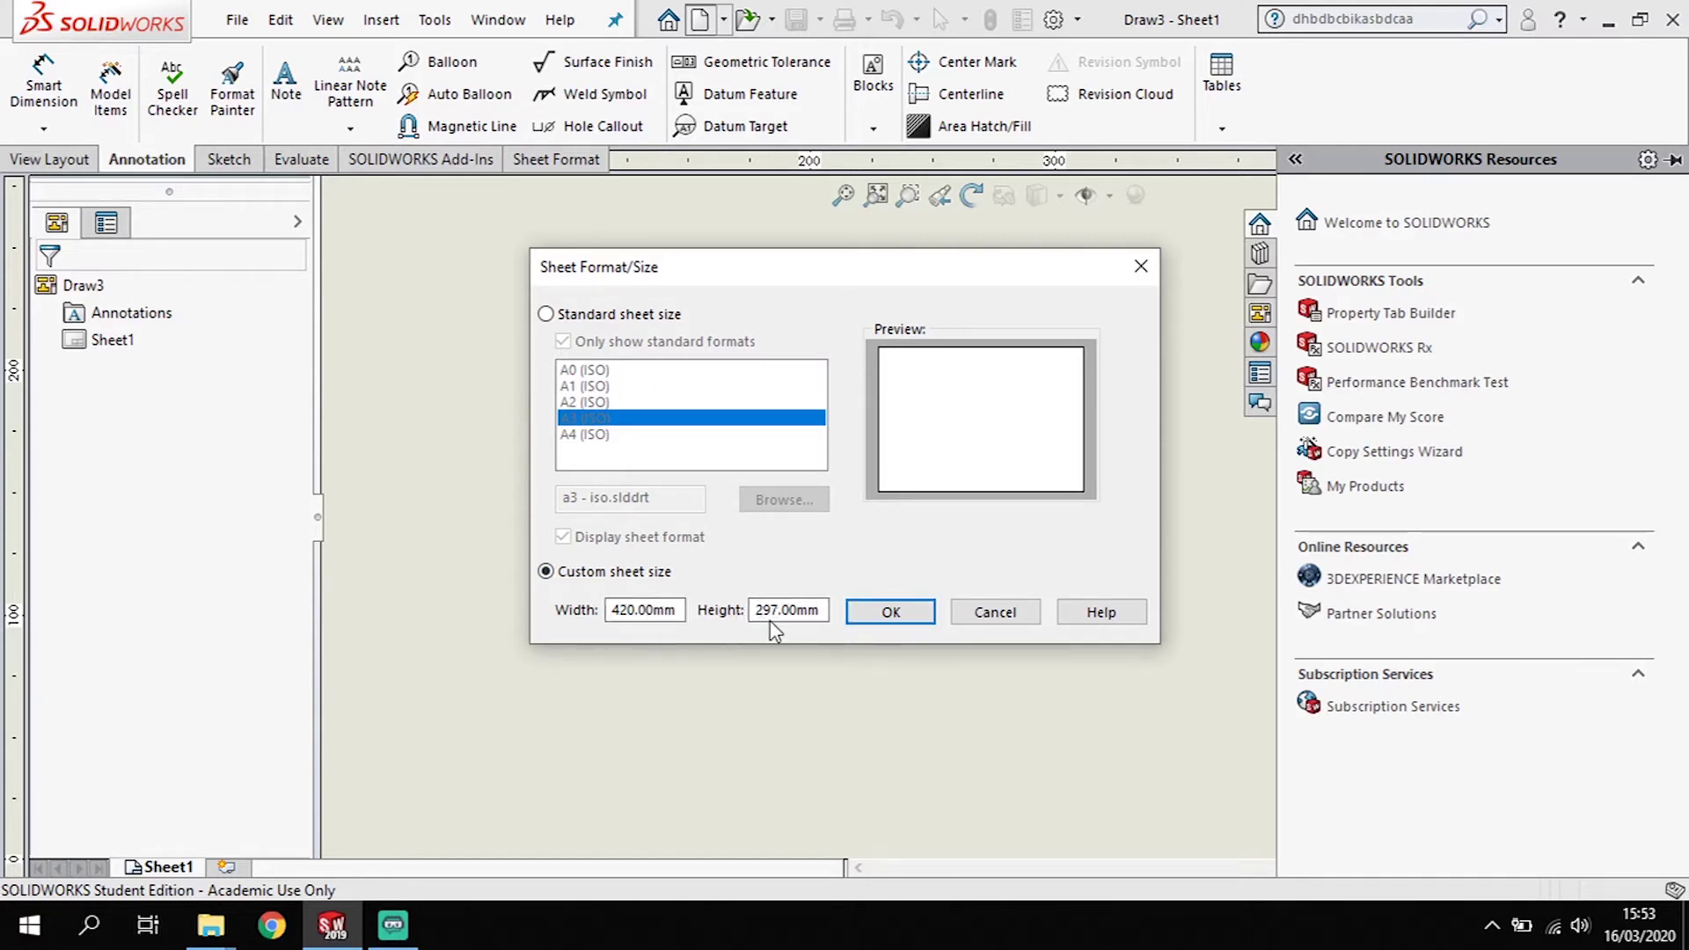
left_click(889, 611)
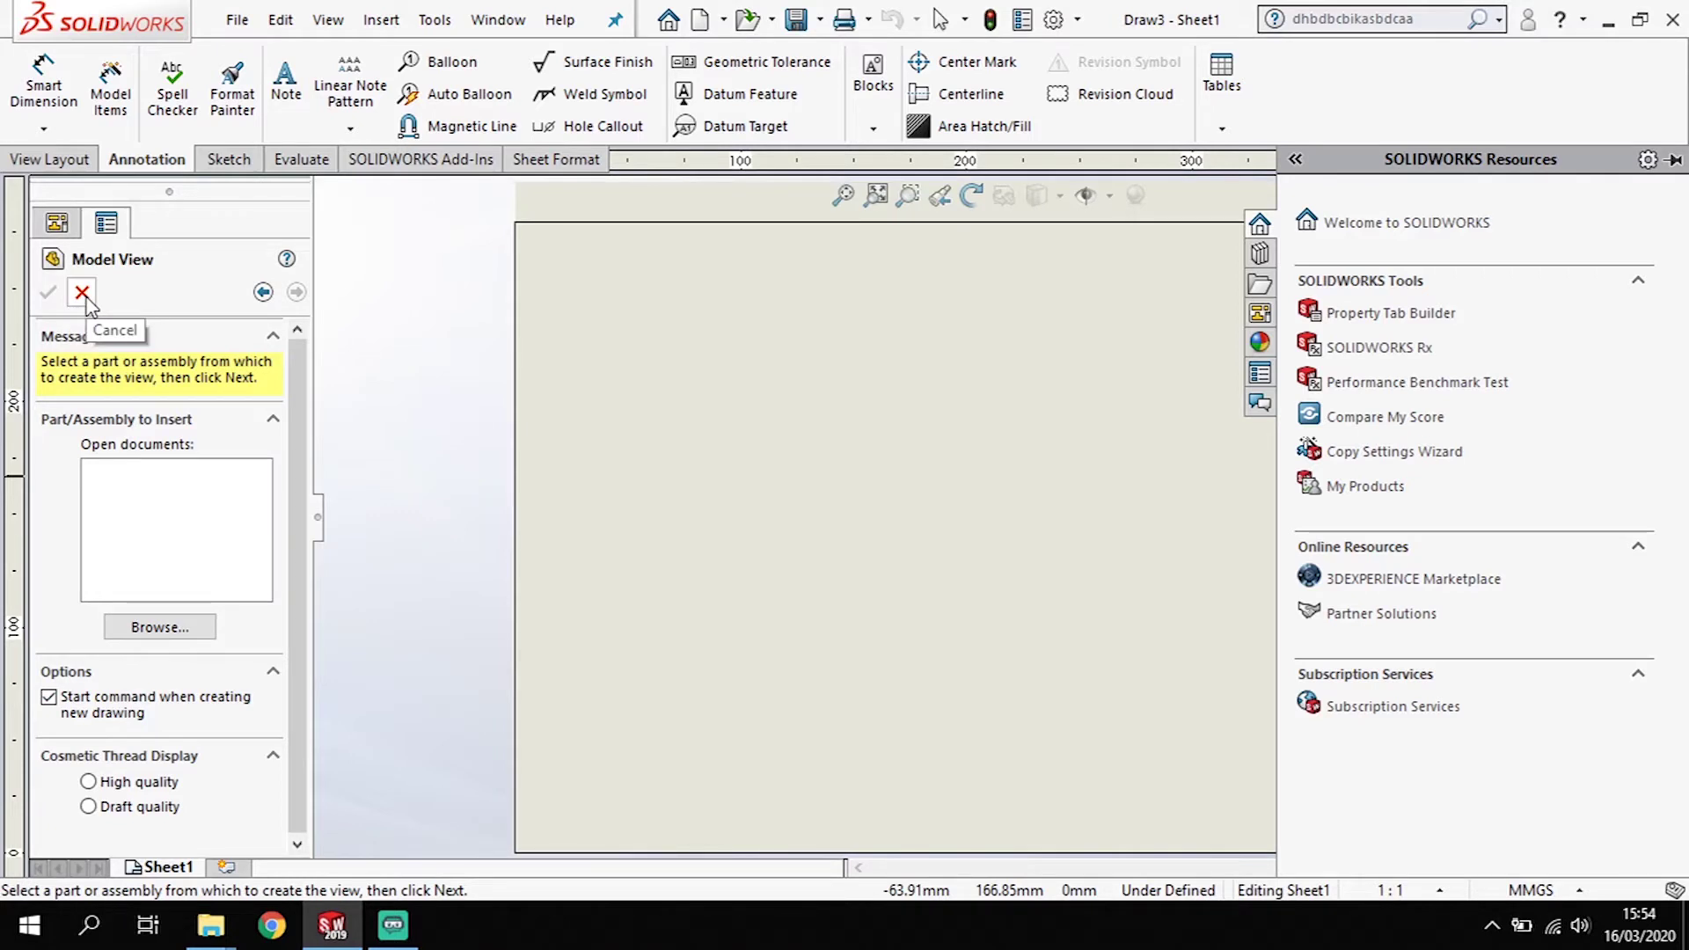
Step: Cancel the Model View panel without inserting any model view
left_click(82, 293)
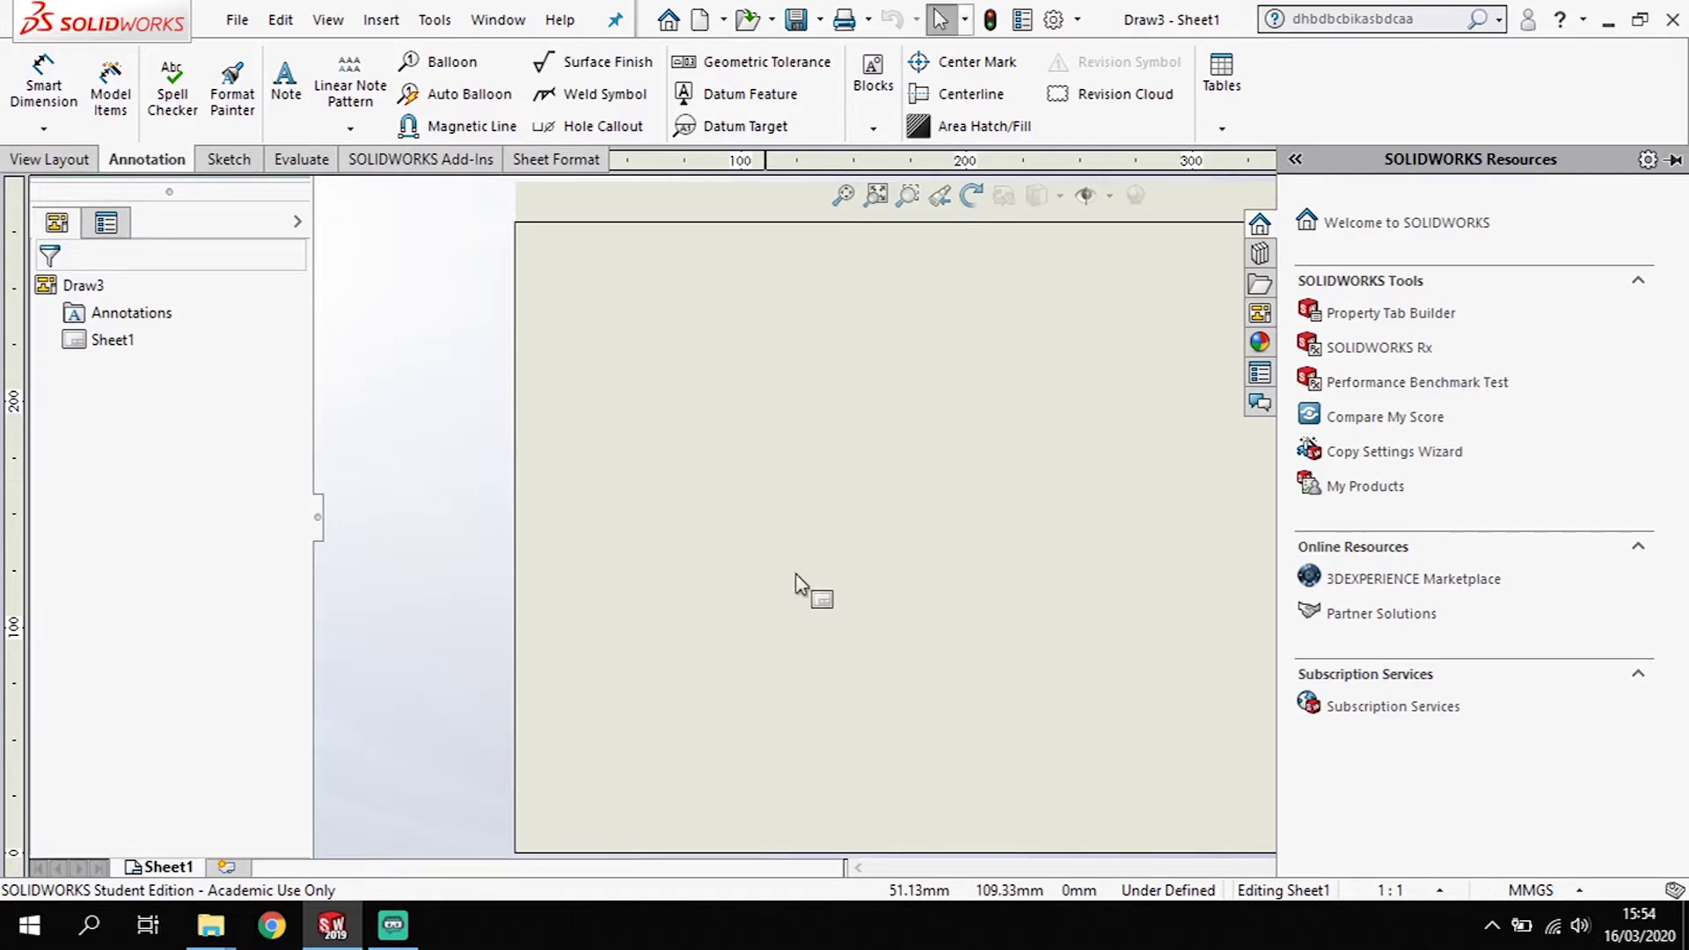
scroll(1011, 546, "up", 3)
scroll(1036, 560, "up", 2)
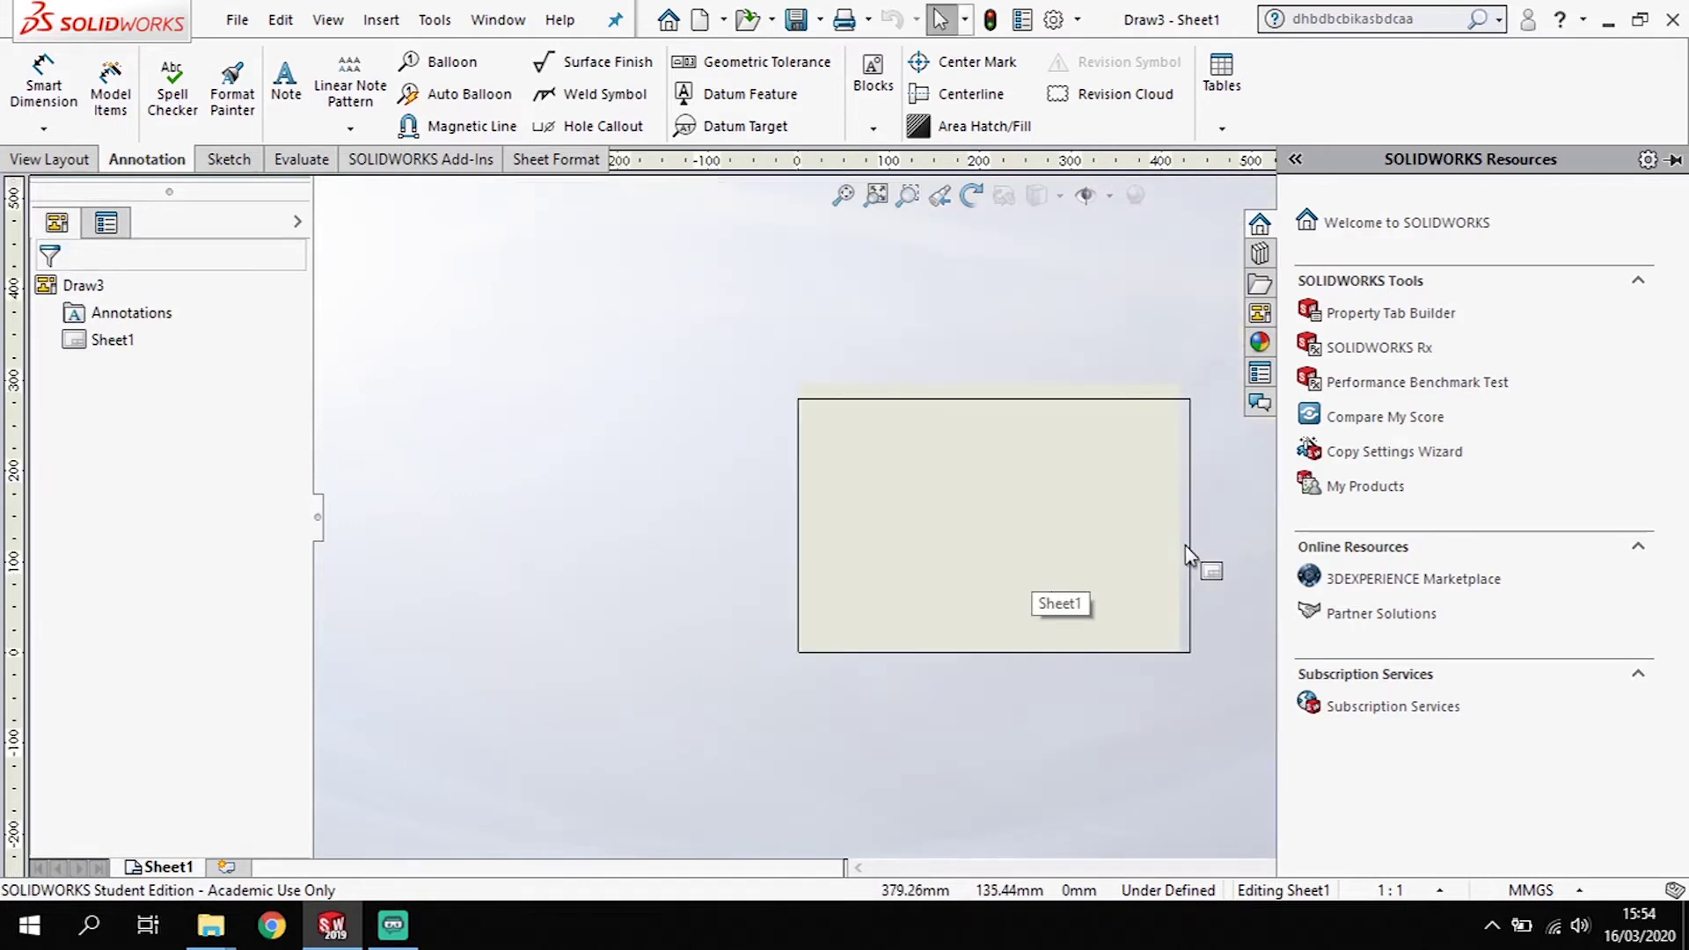
scroll(1179, 563, "down", 2)
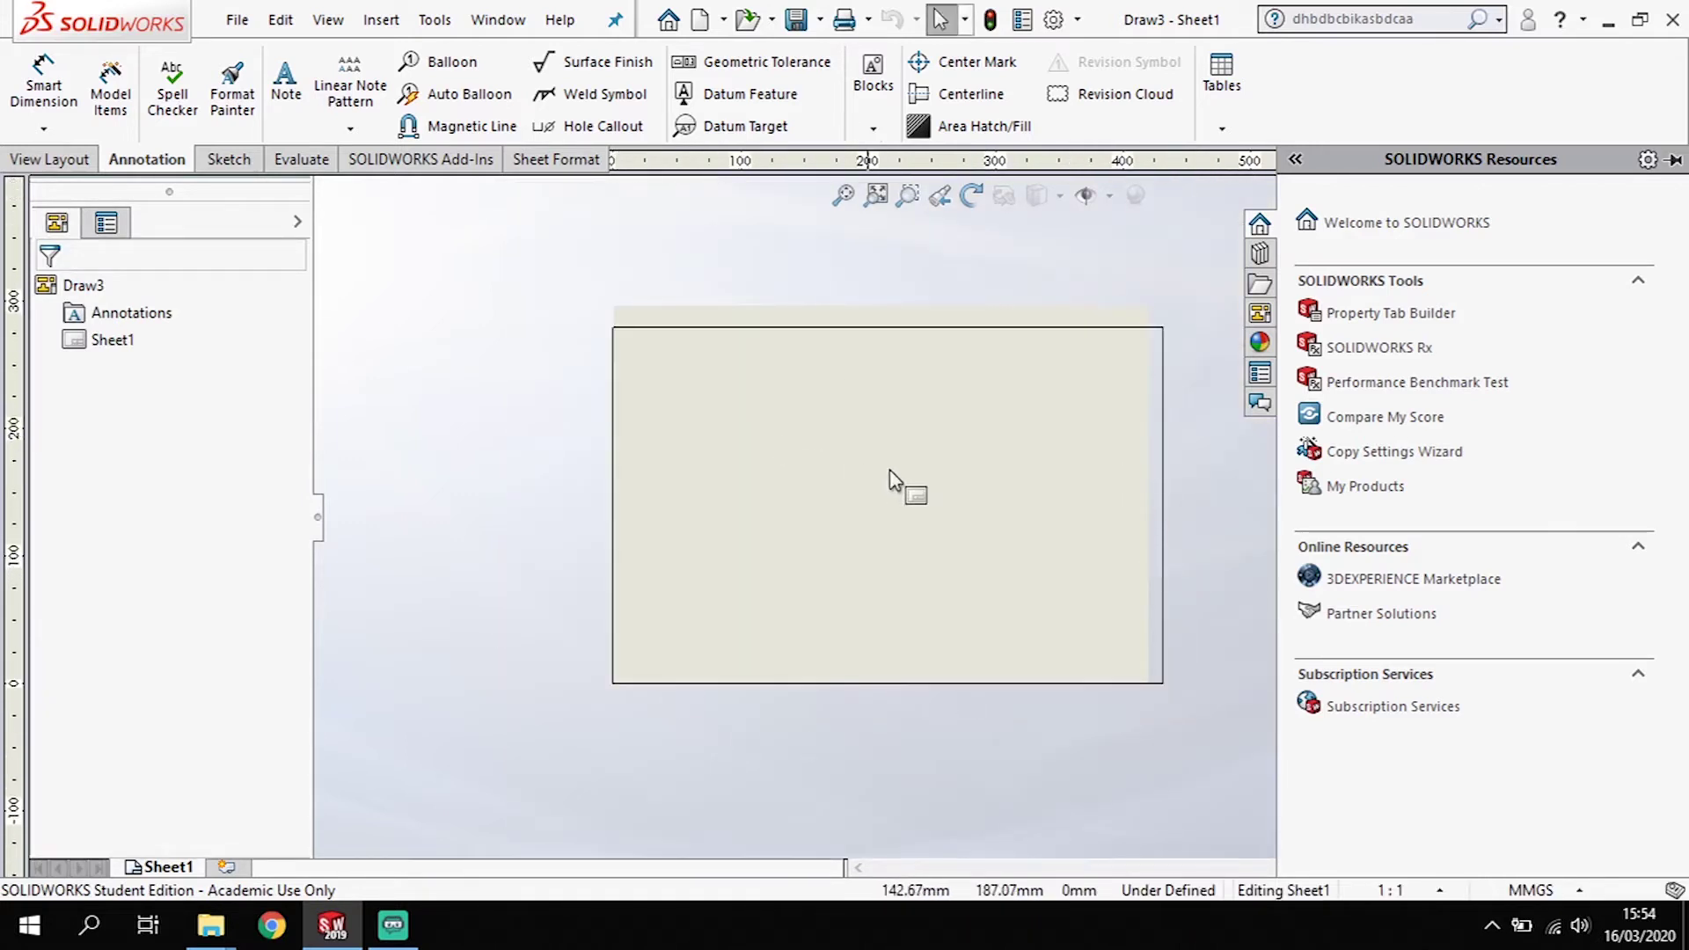
scroll(997, 508, "down", 1)
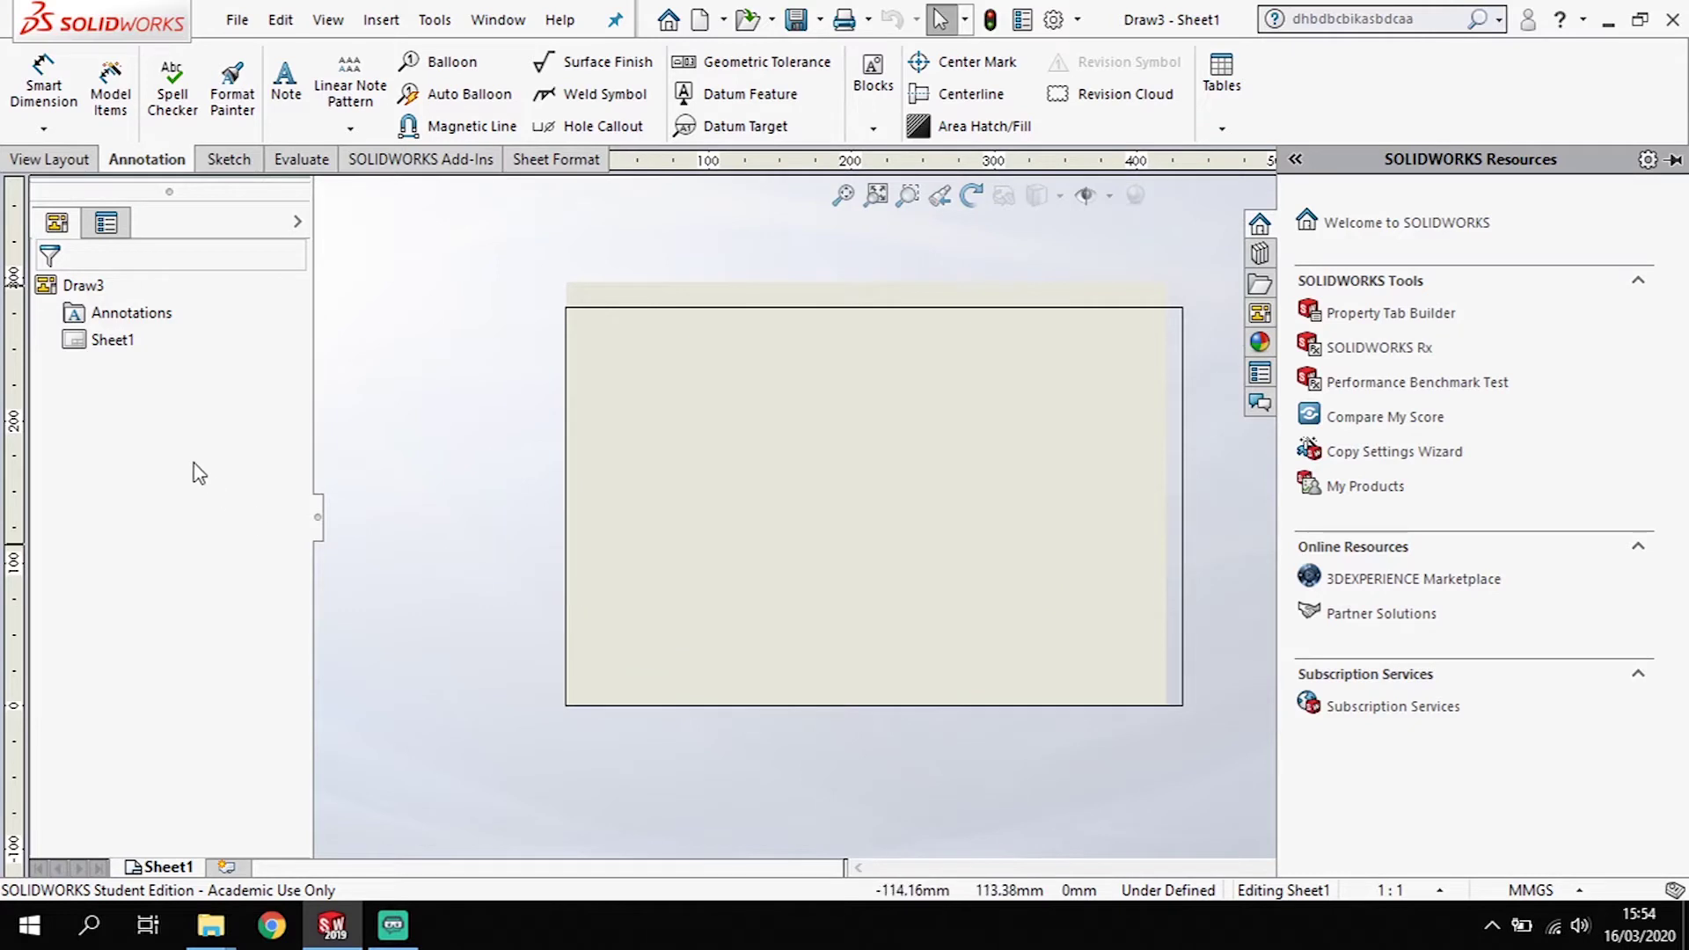
Step: Switch Sheet1 into Edit Sheet Format mode with the sketching tools showing
right_click(825, 563)
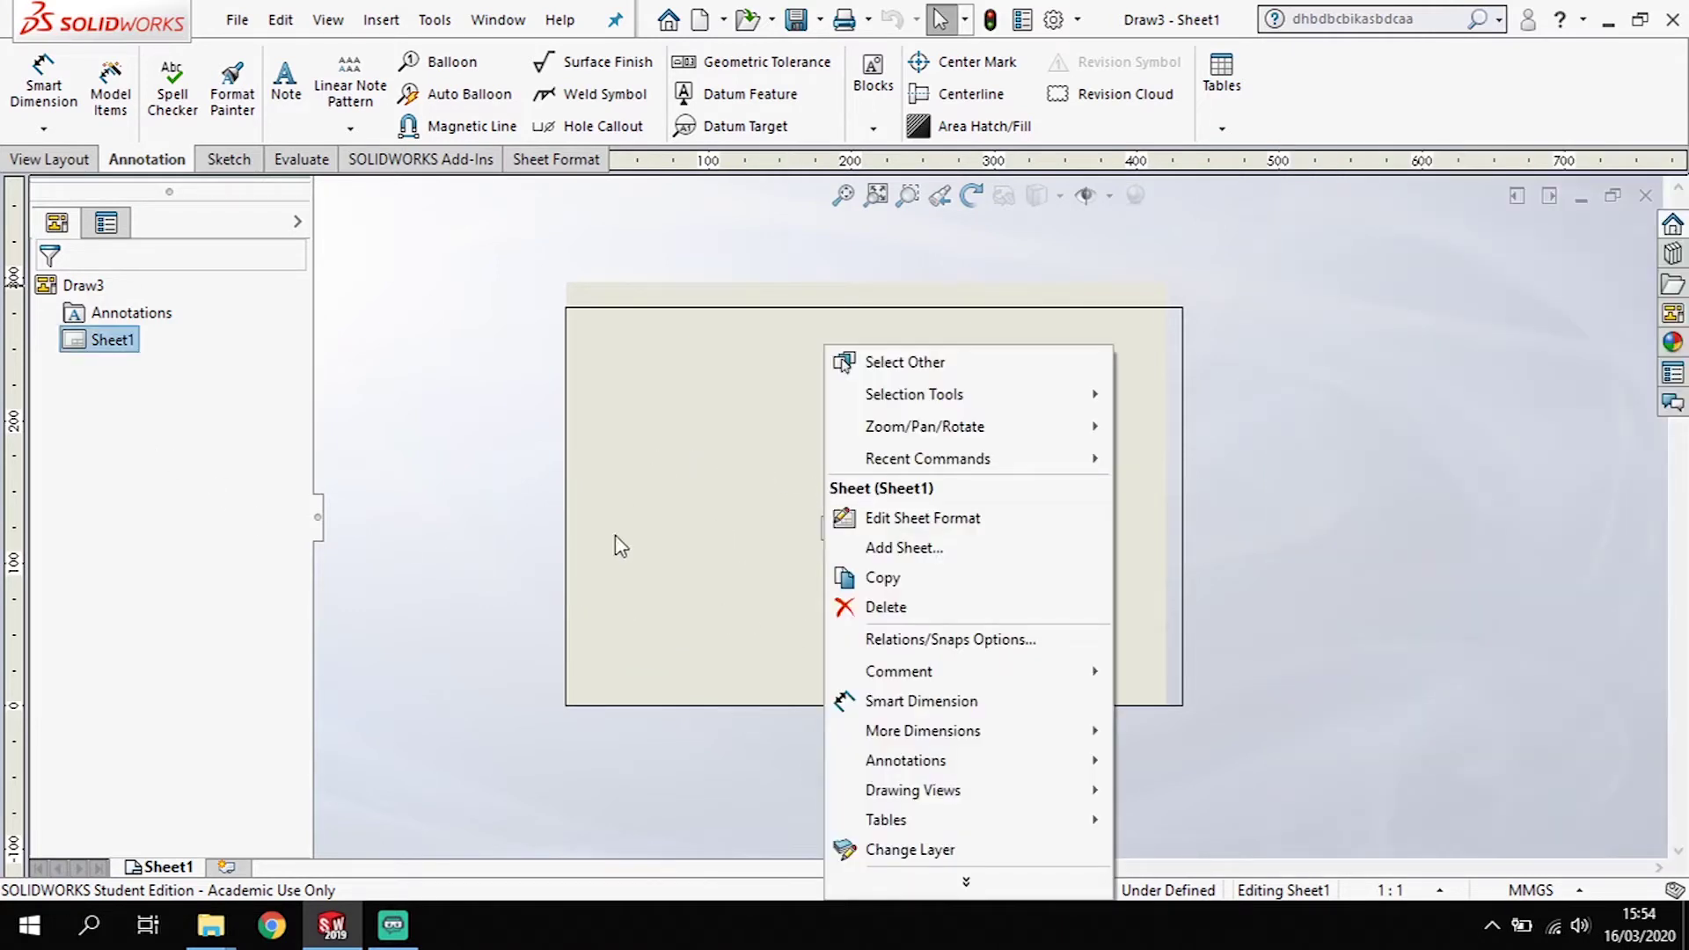
left_click(901, 520)
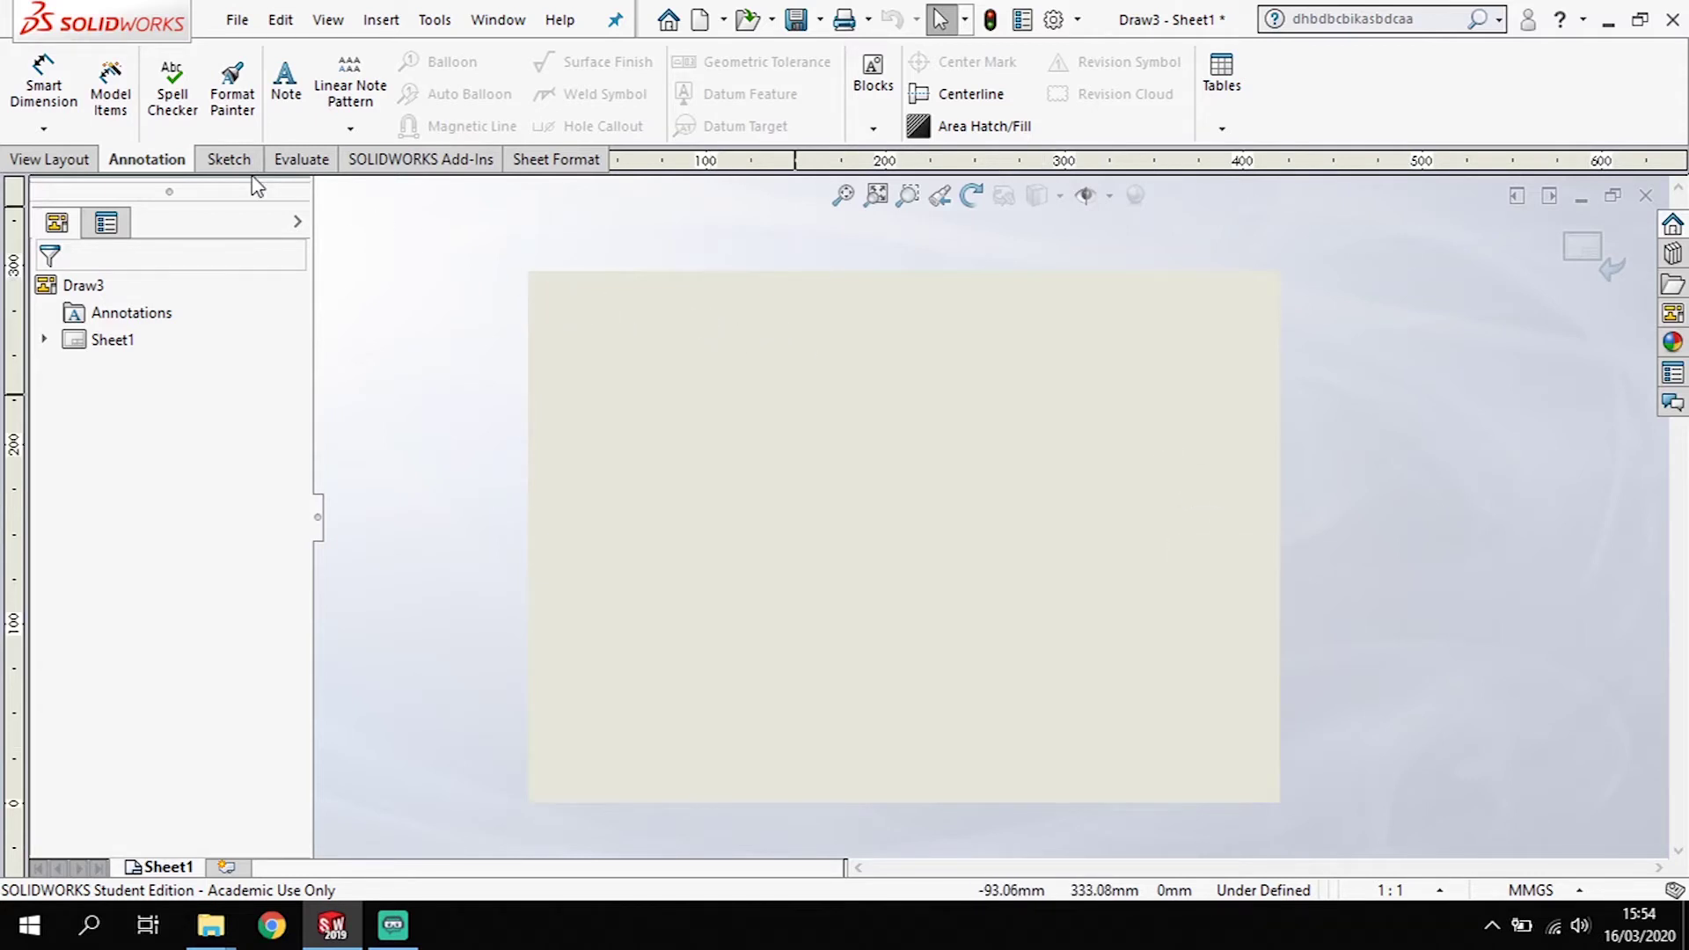
left_click(228, 159)
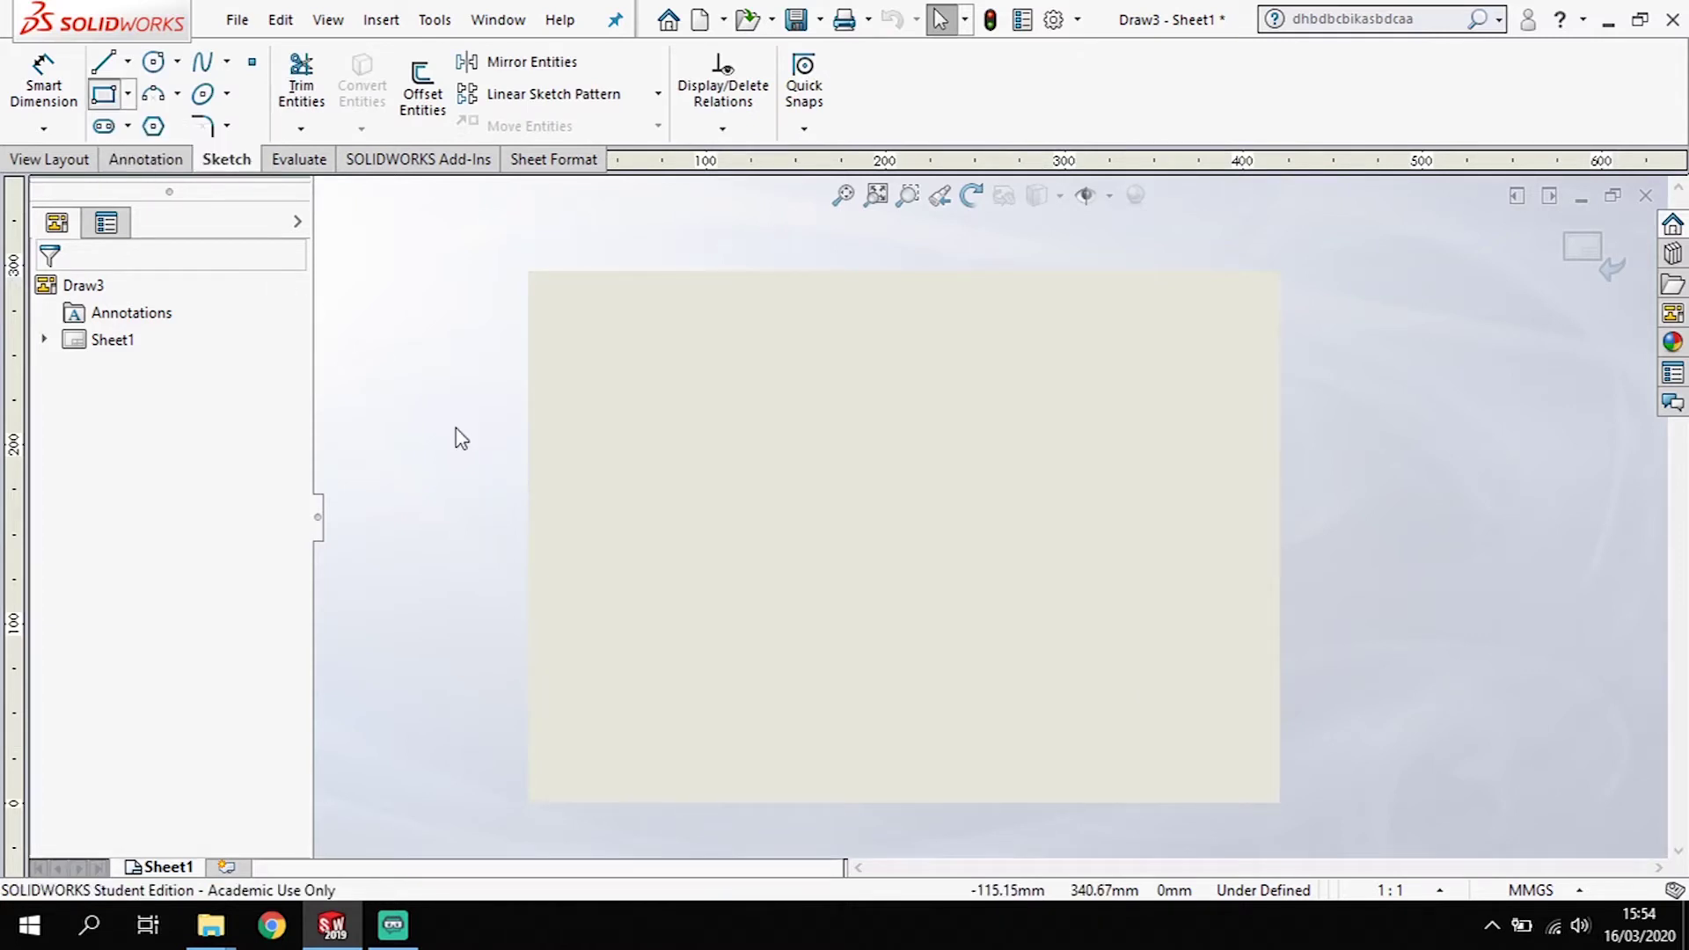
Step: Sketch a corner rectangle border spanning nearly the whole sheet
key("r")
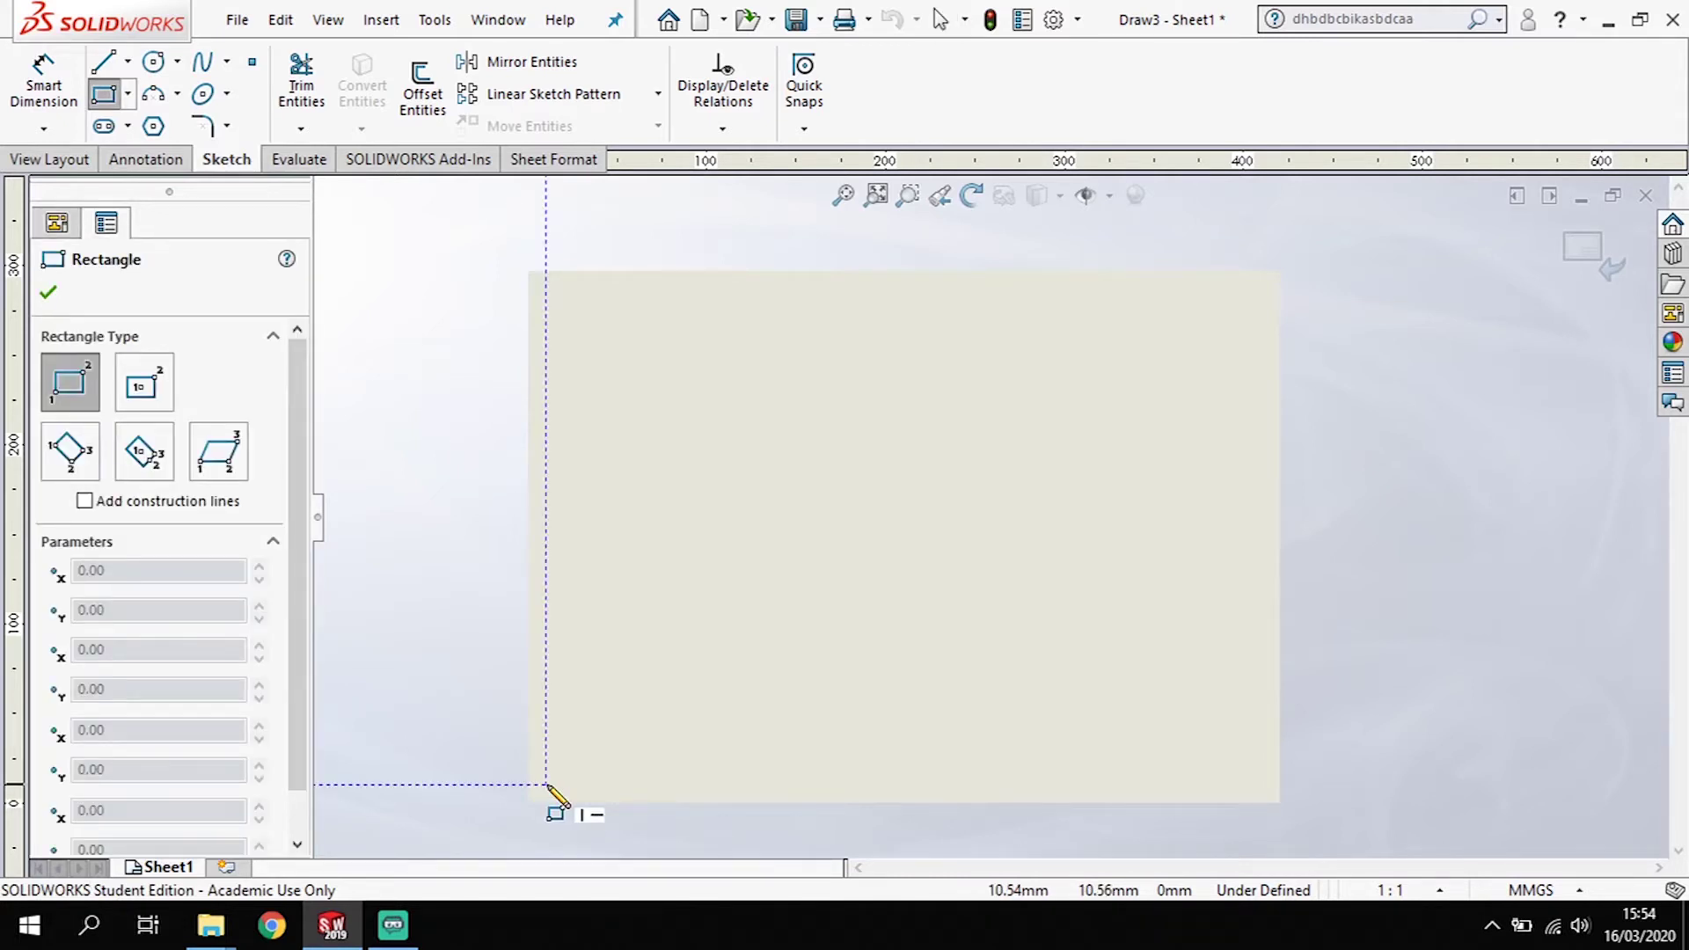
left_click(546, 784)
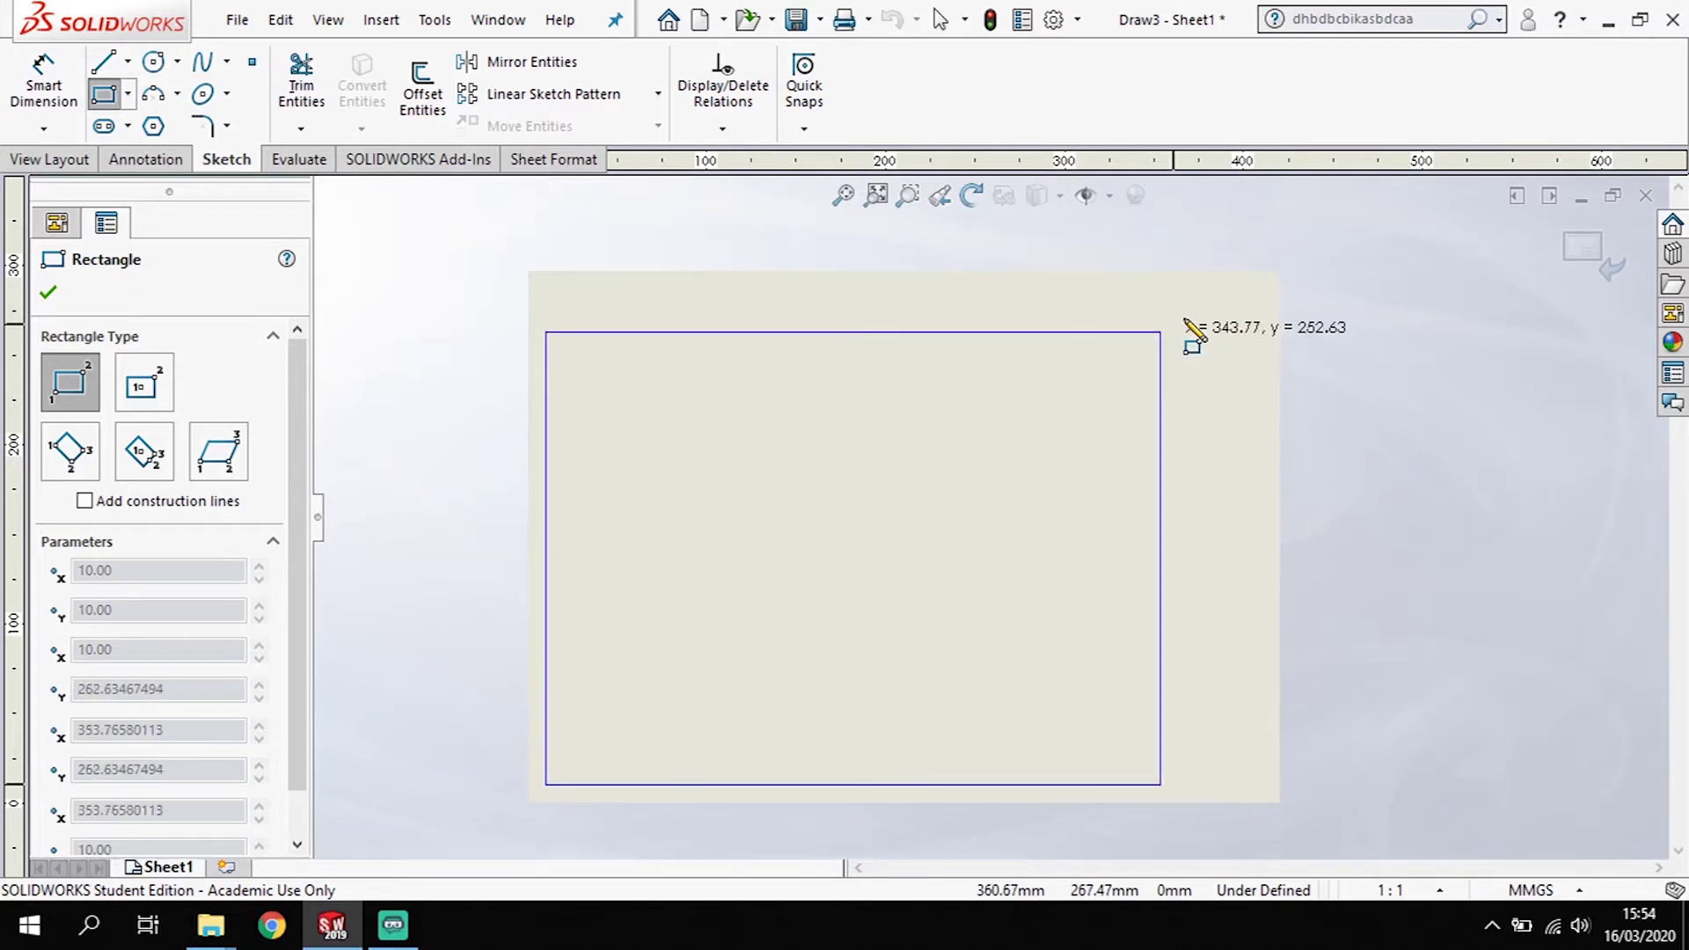
left_click(1264, 298)
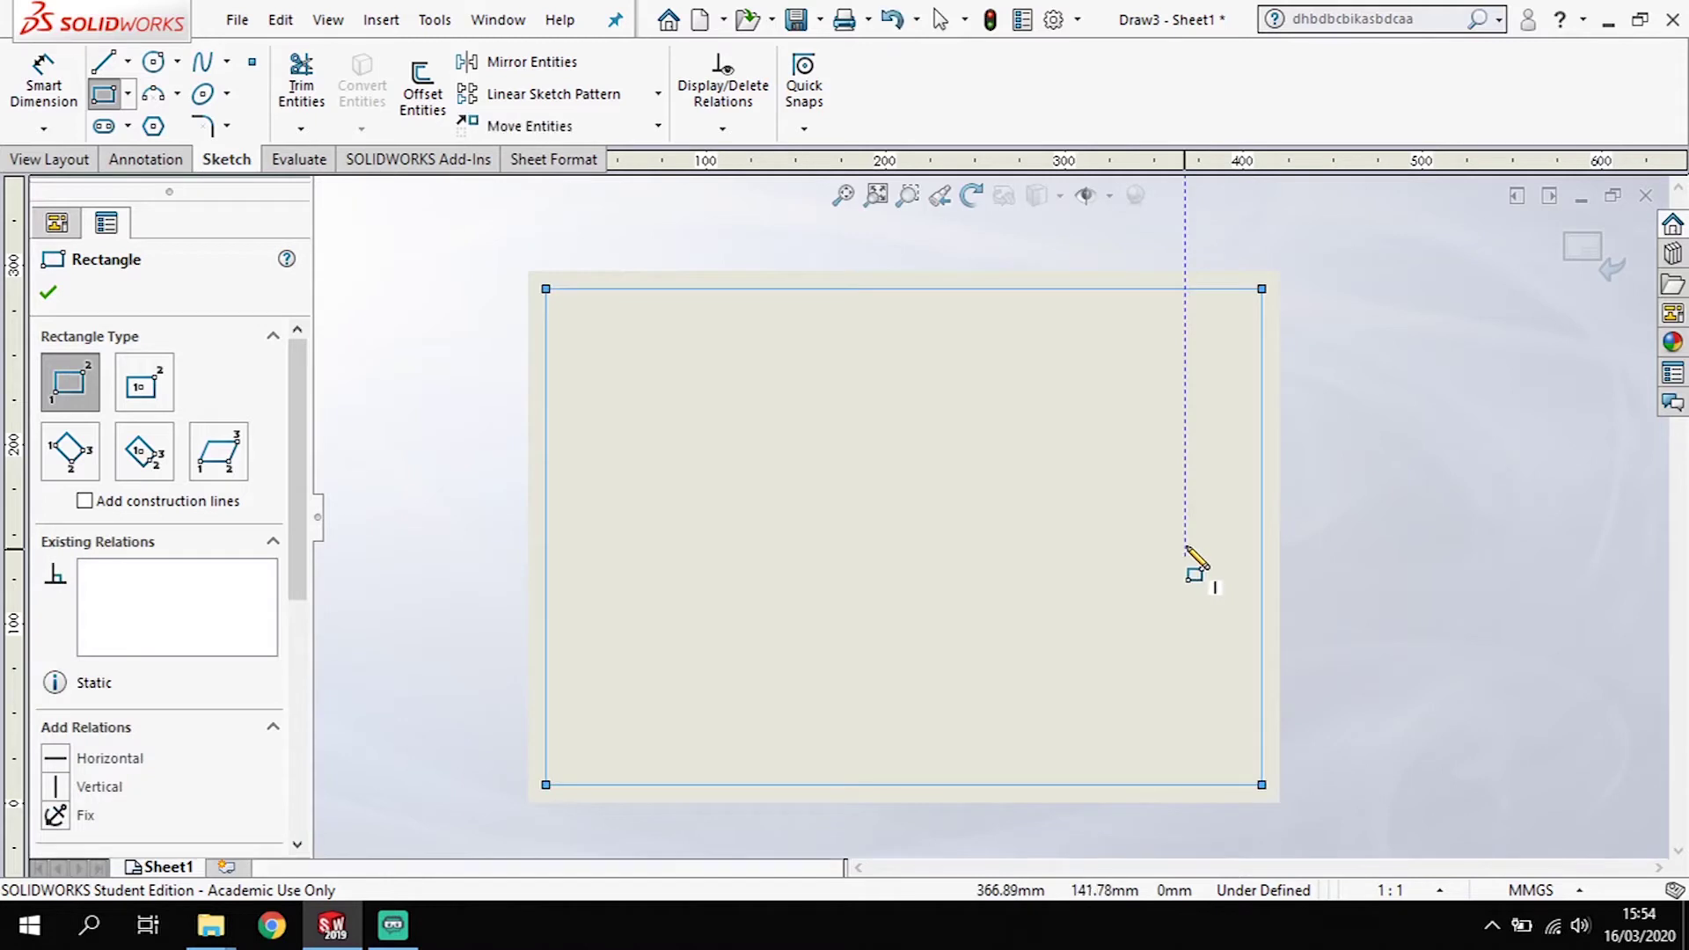
key("Escape")
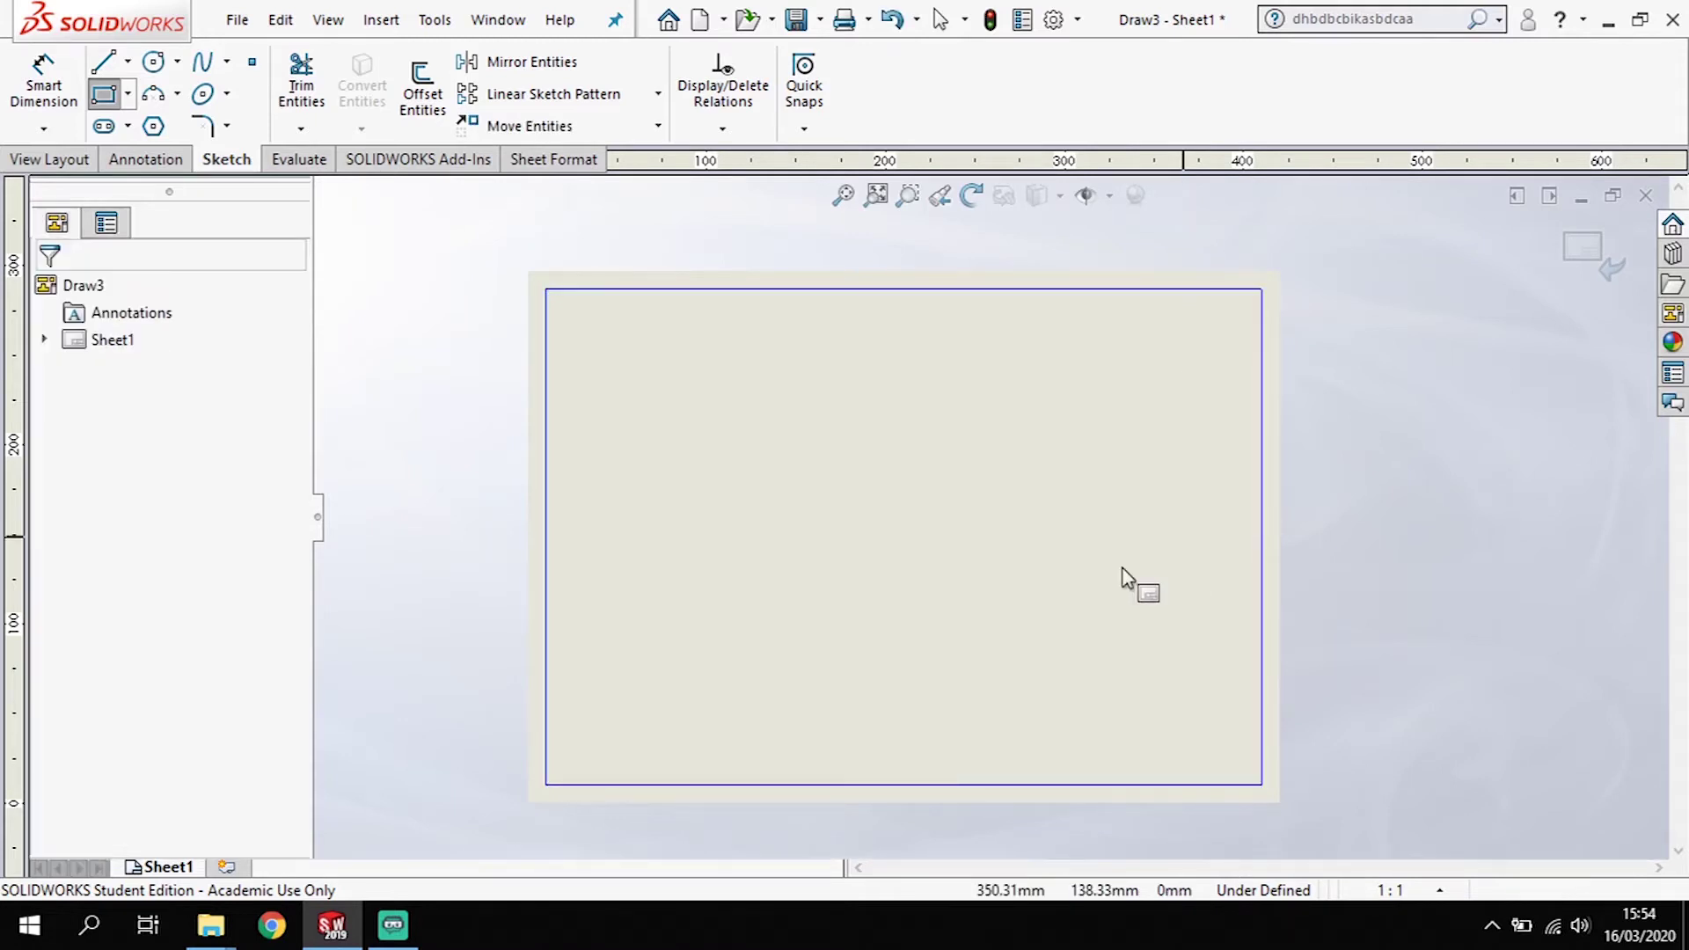
scroll(882, 642, "up", 1)
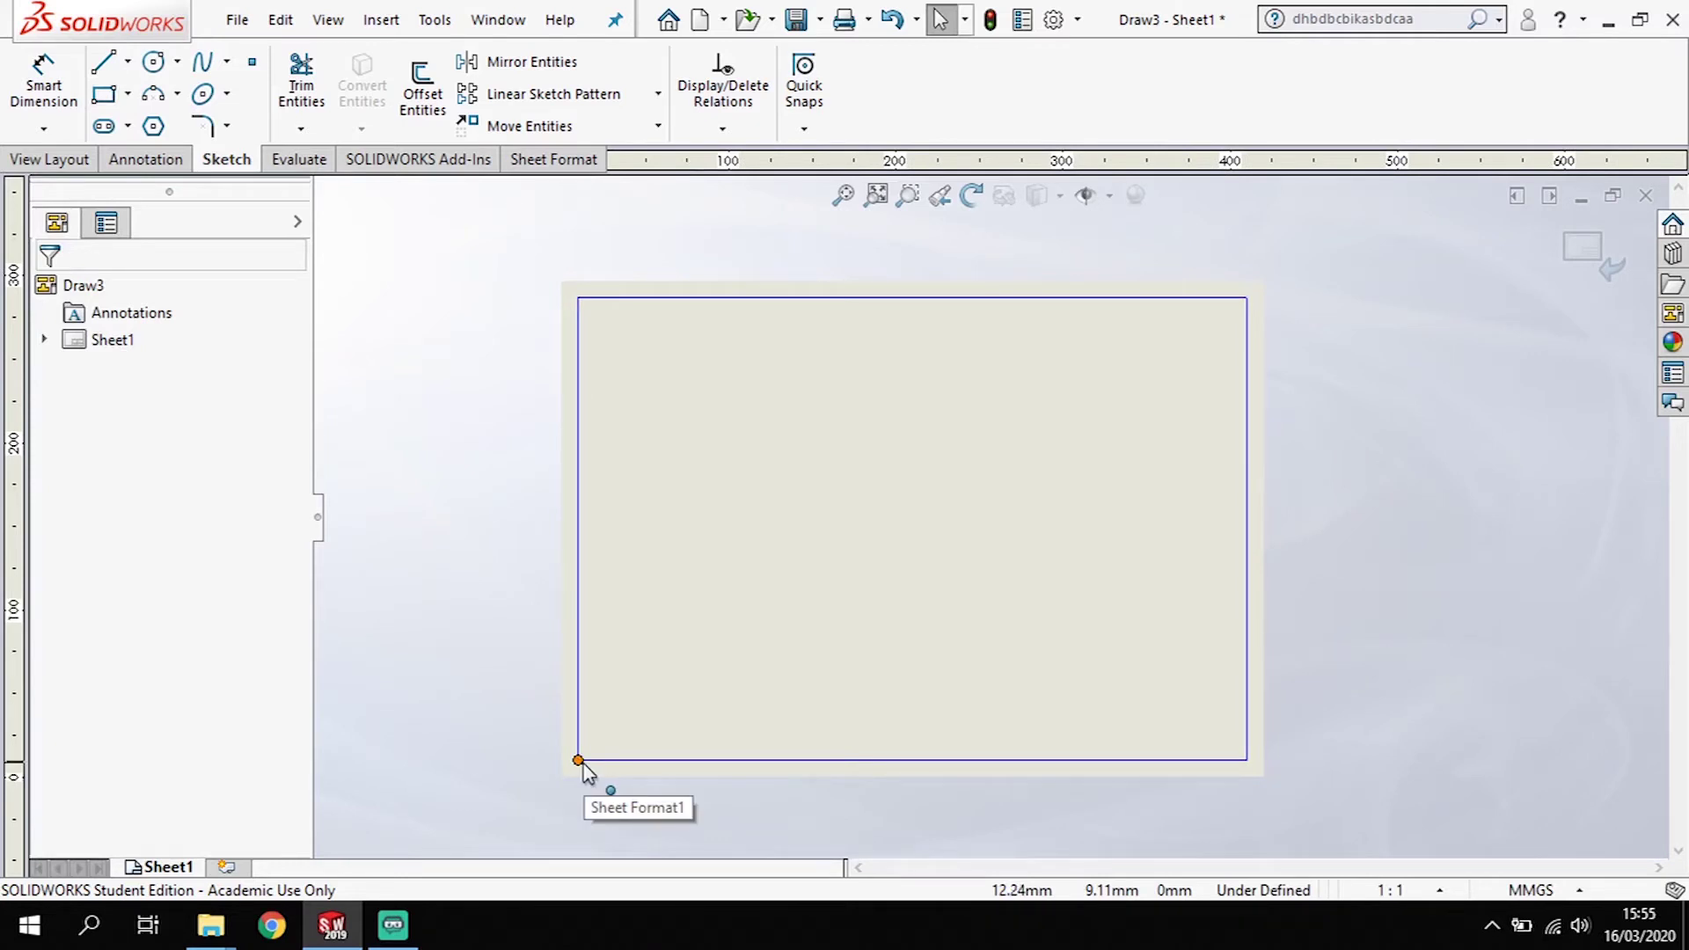
Step: Set the border's lower-left corner to X 10, Y 10 and fix all four lines
left_click(580, 761)
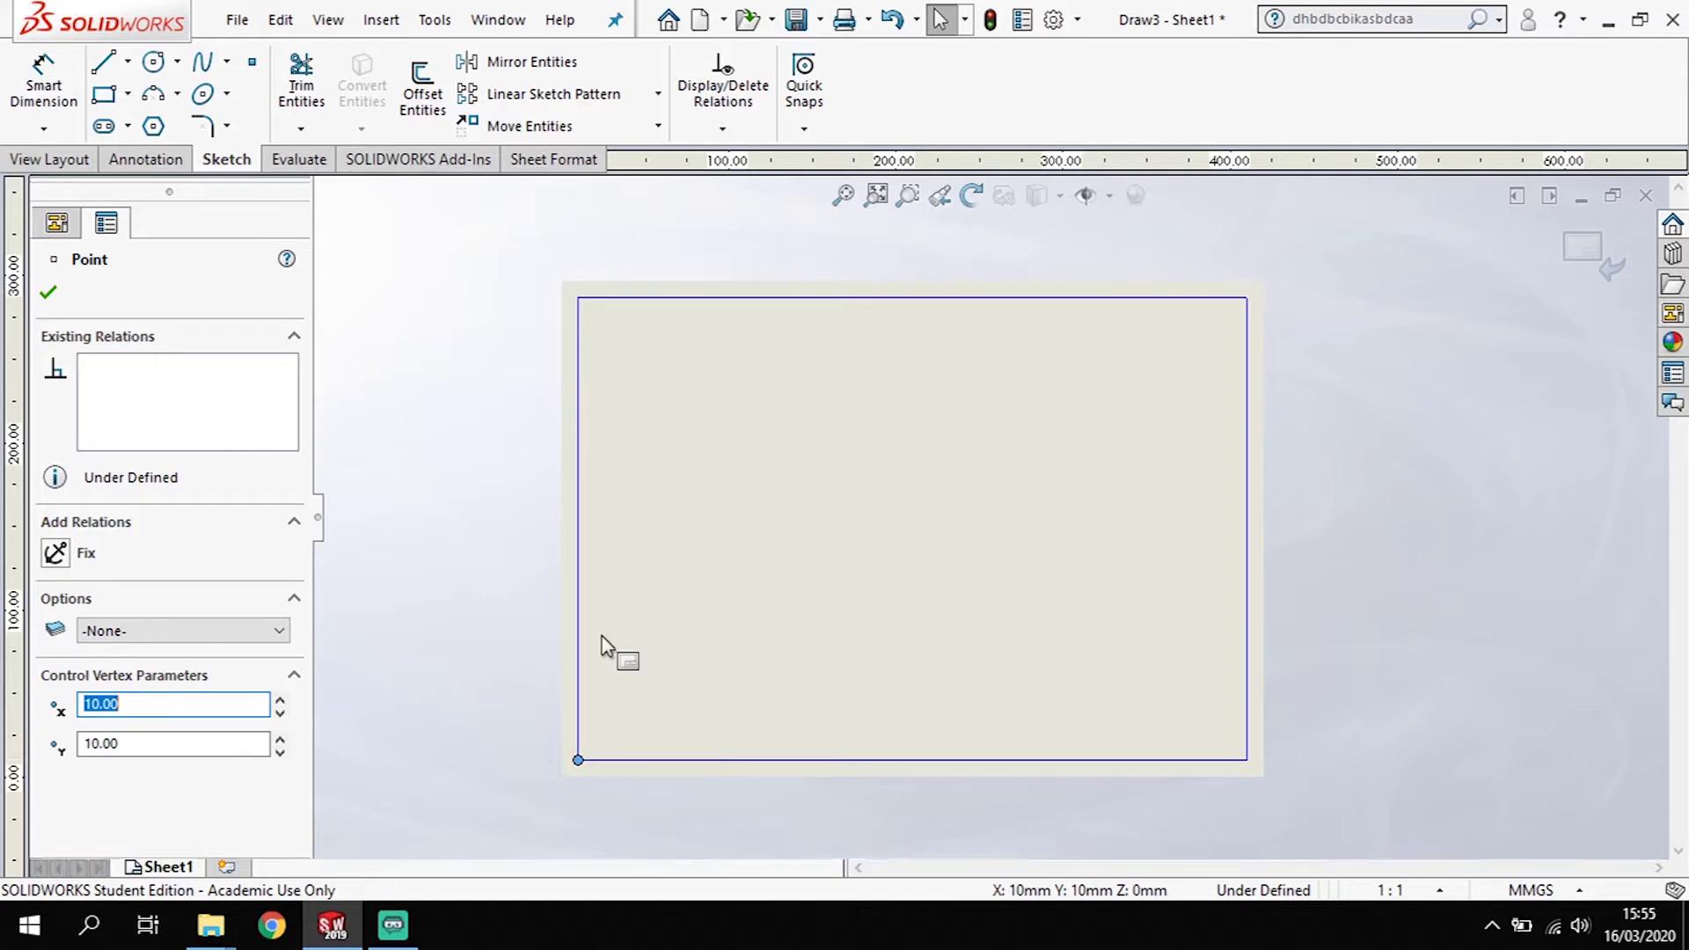
left_click(49, 293)
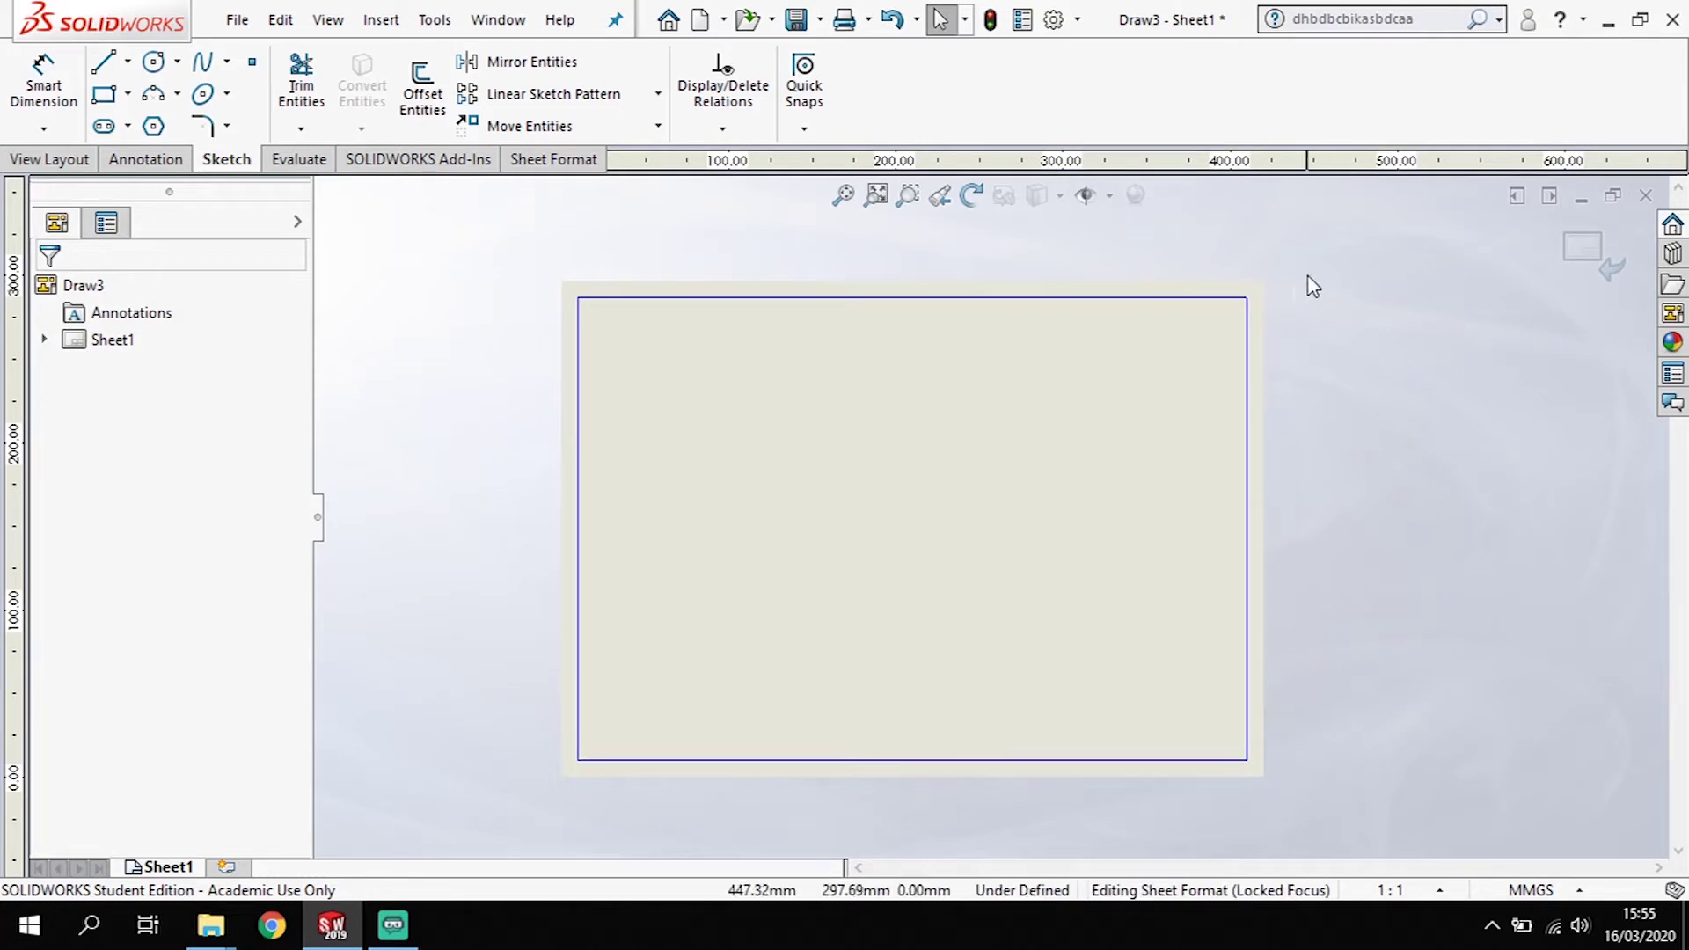
left_click_drag(1307, 274, 541, 808)
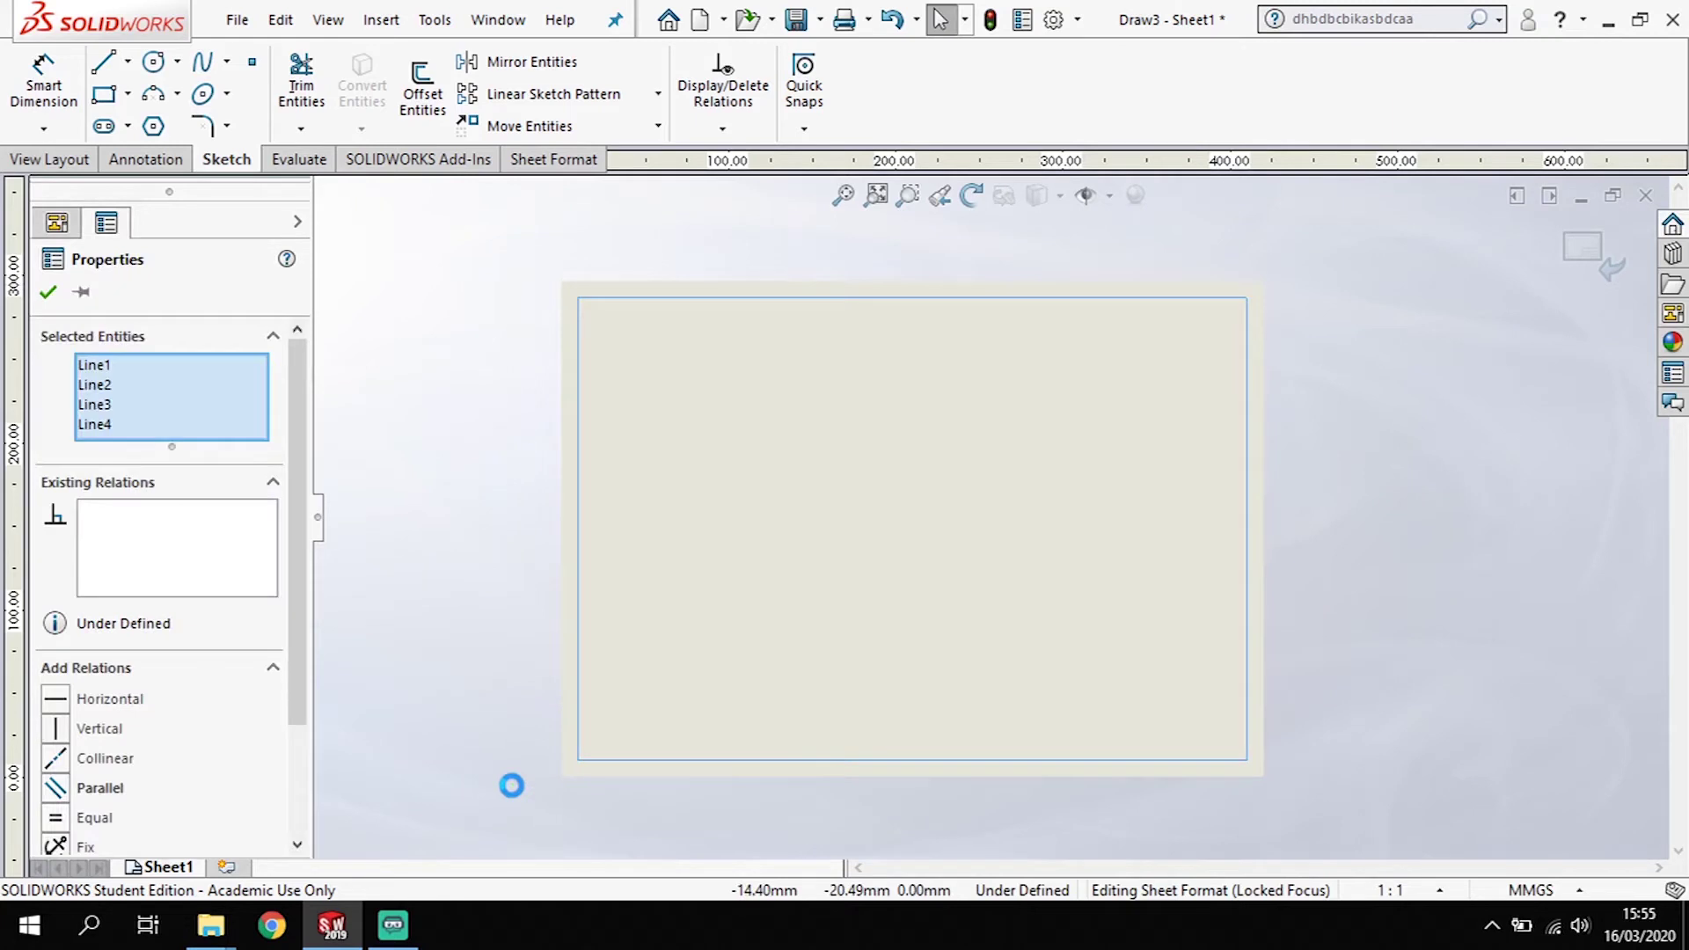
left_click(57, 847)
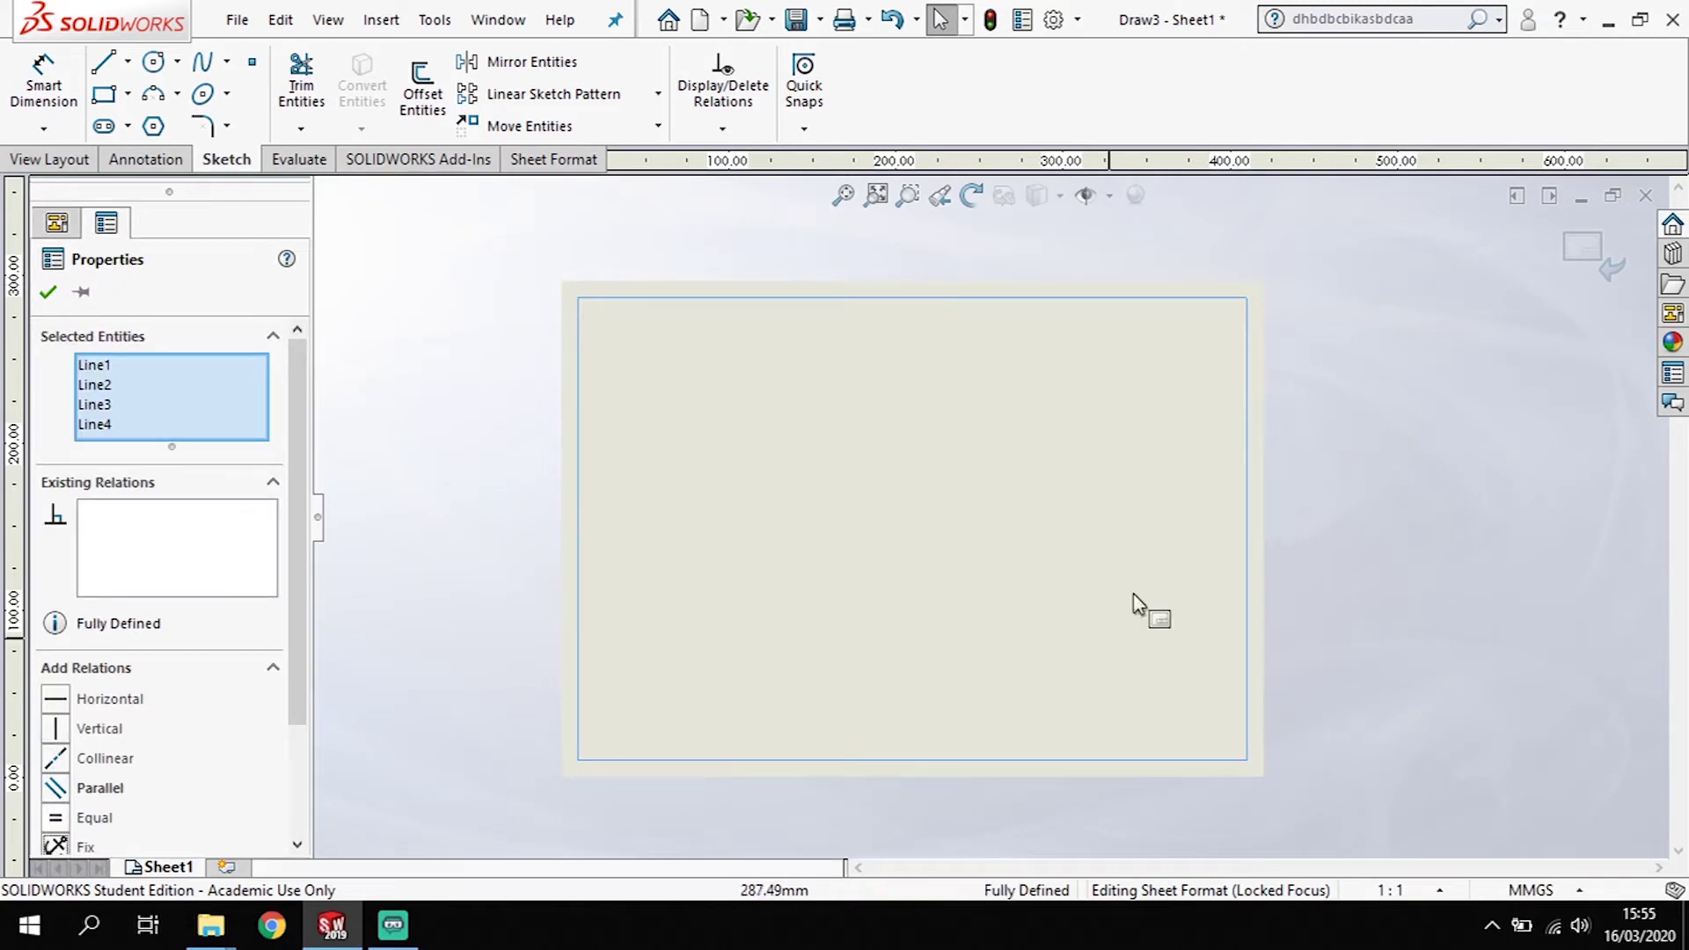
left_click(1344, 540)
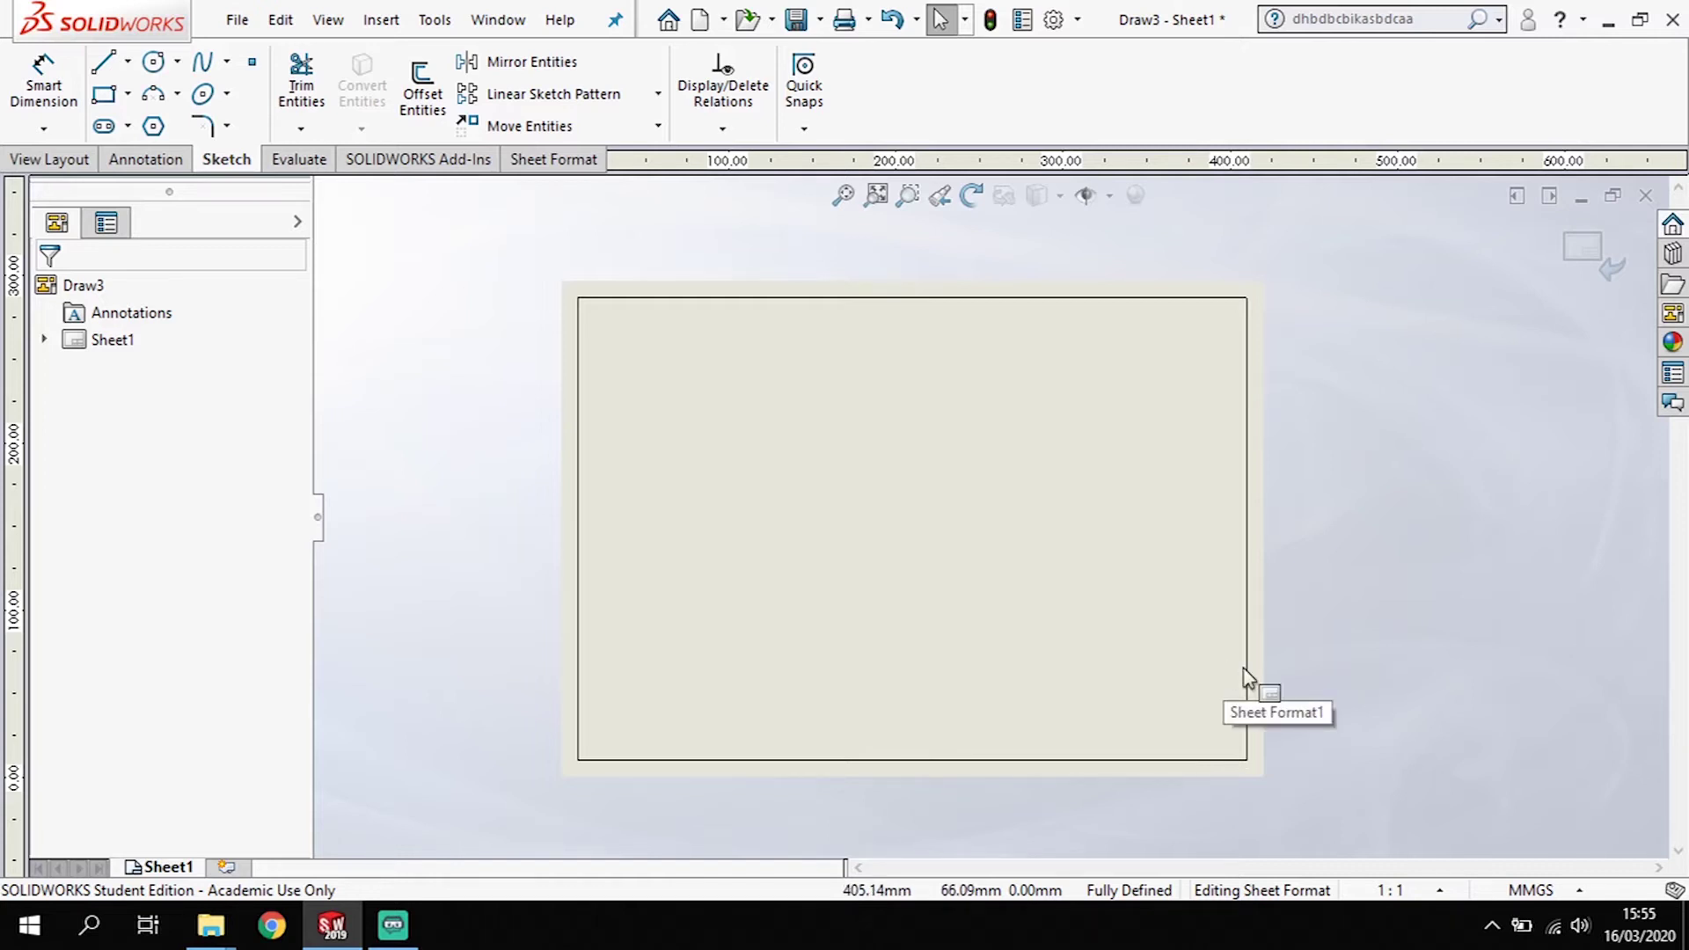
Step: Draw the title block's top edge from the right border, then its side edge down to the bottom border
key("l")
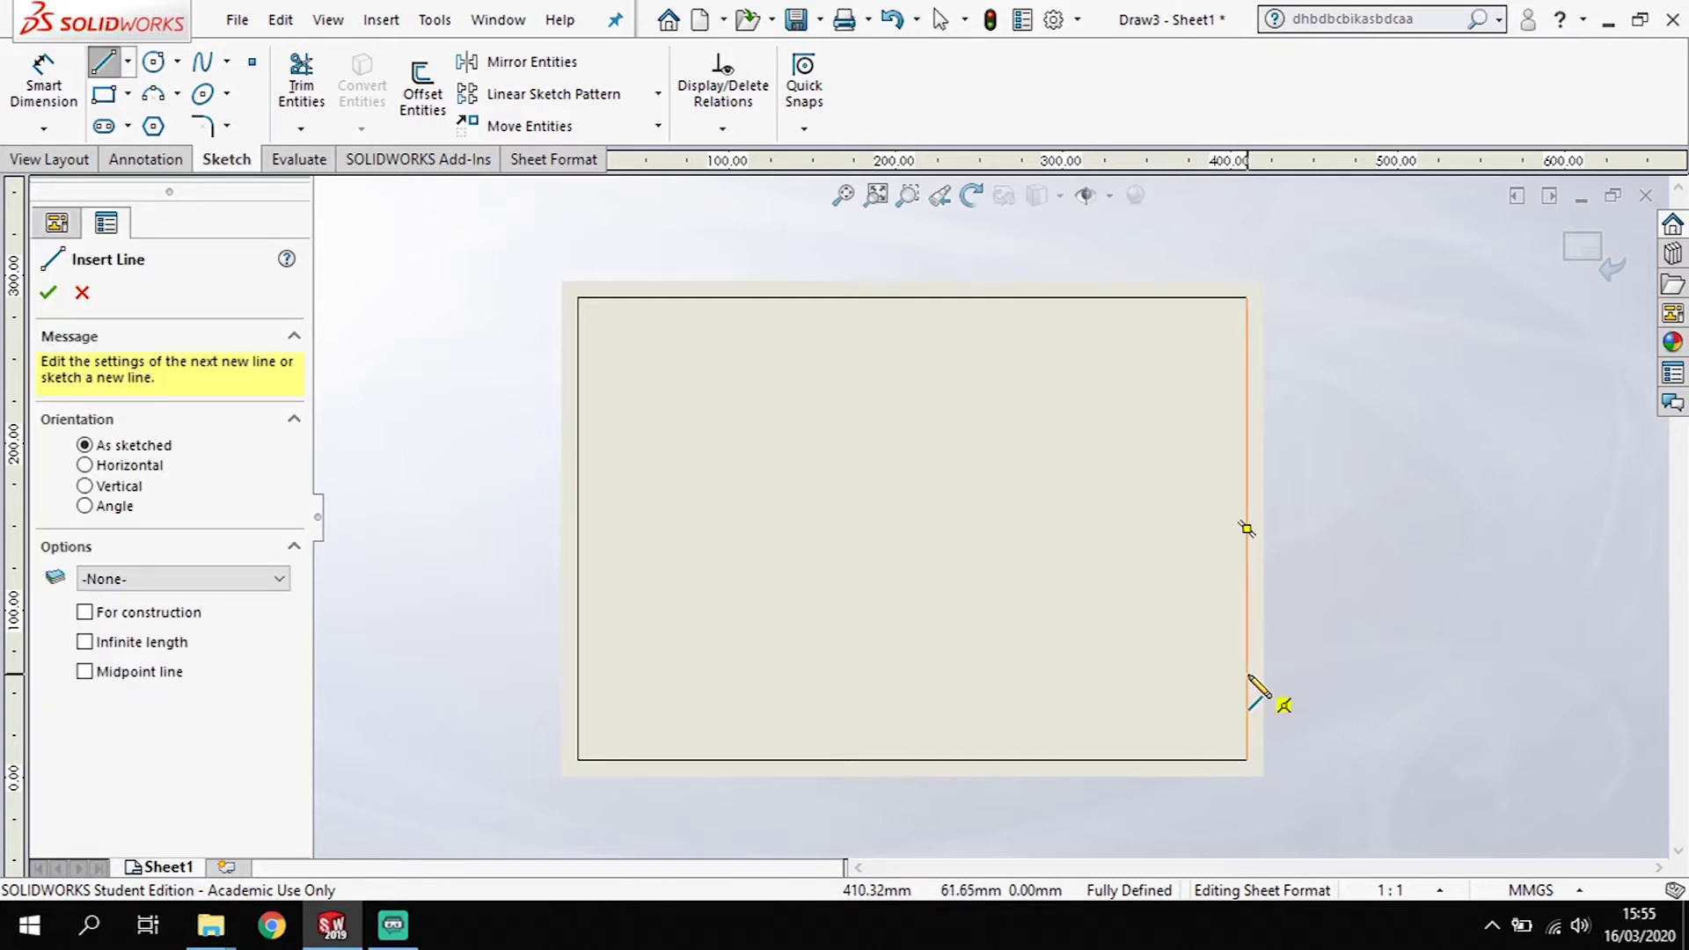
left_click(1247, 675)
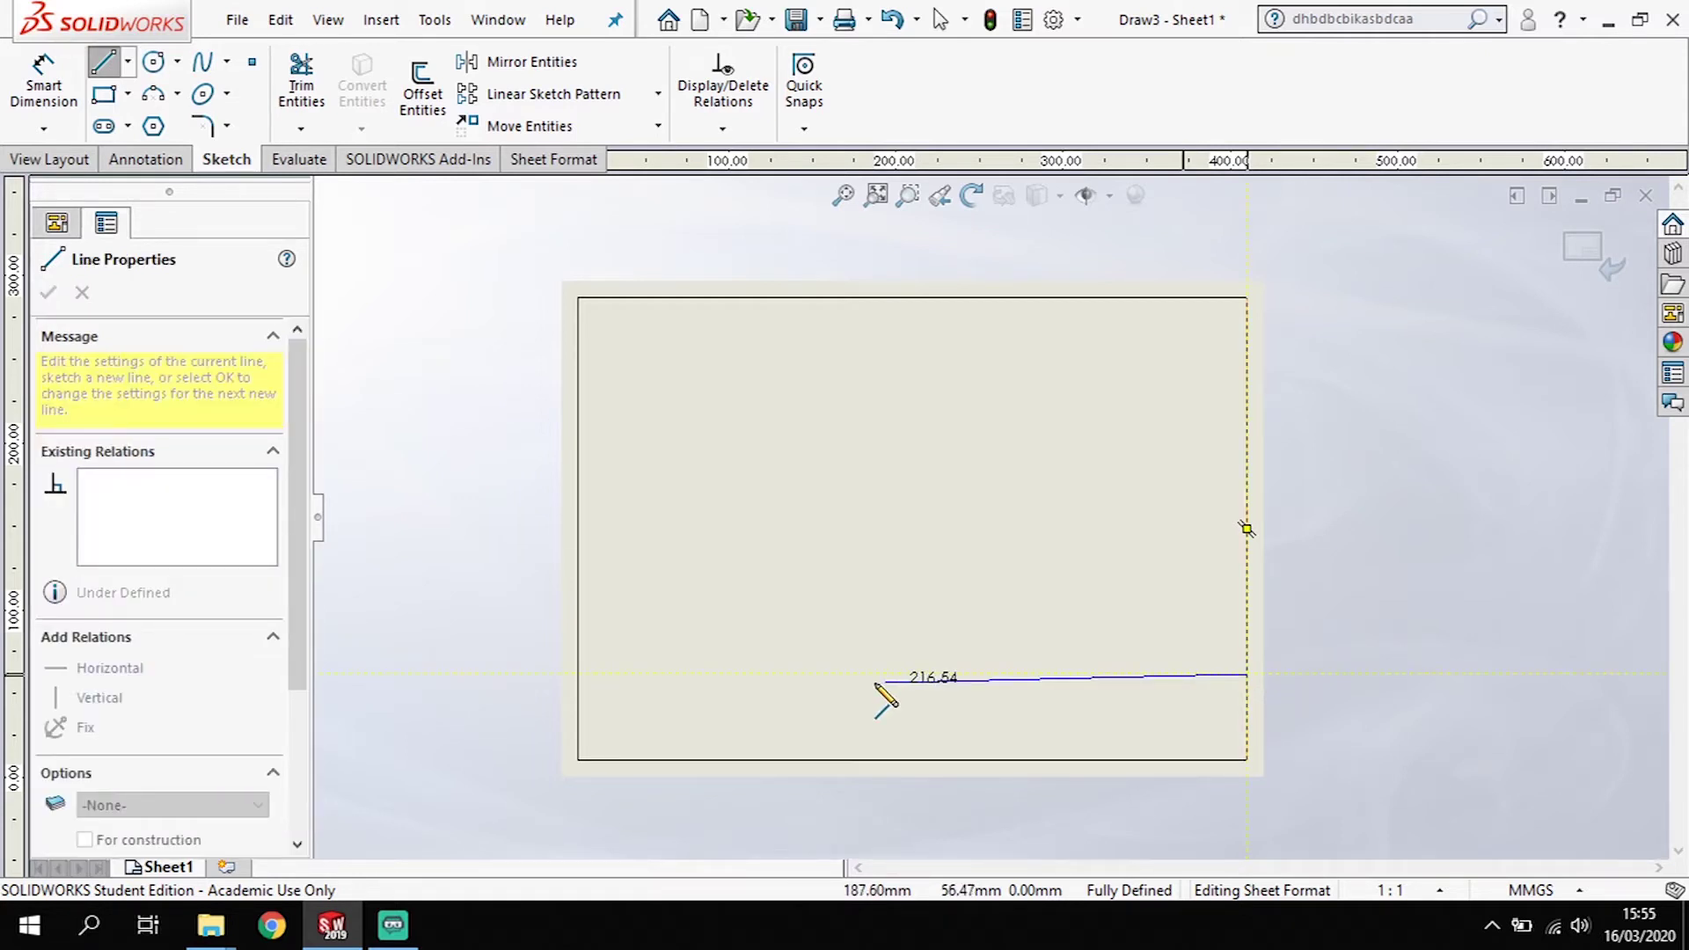
left_click(858, 674)
left_click(858, 760)
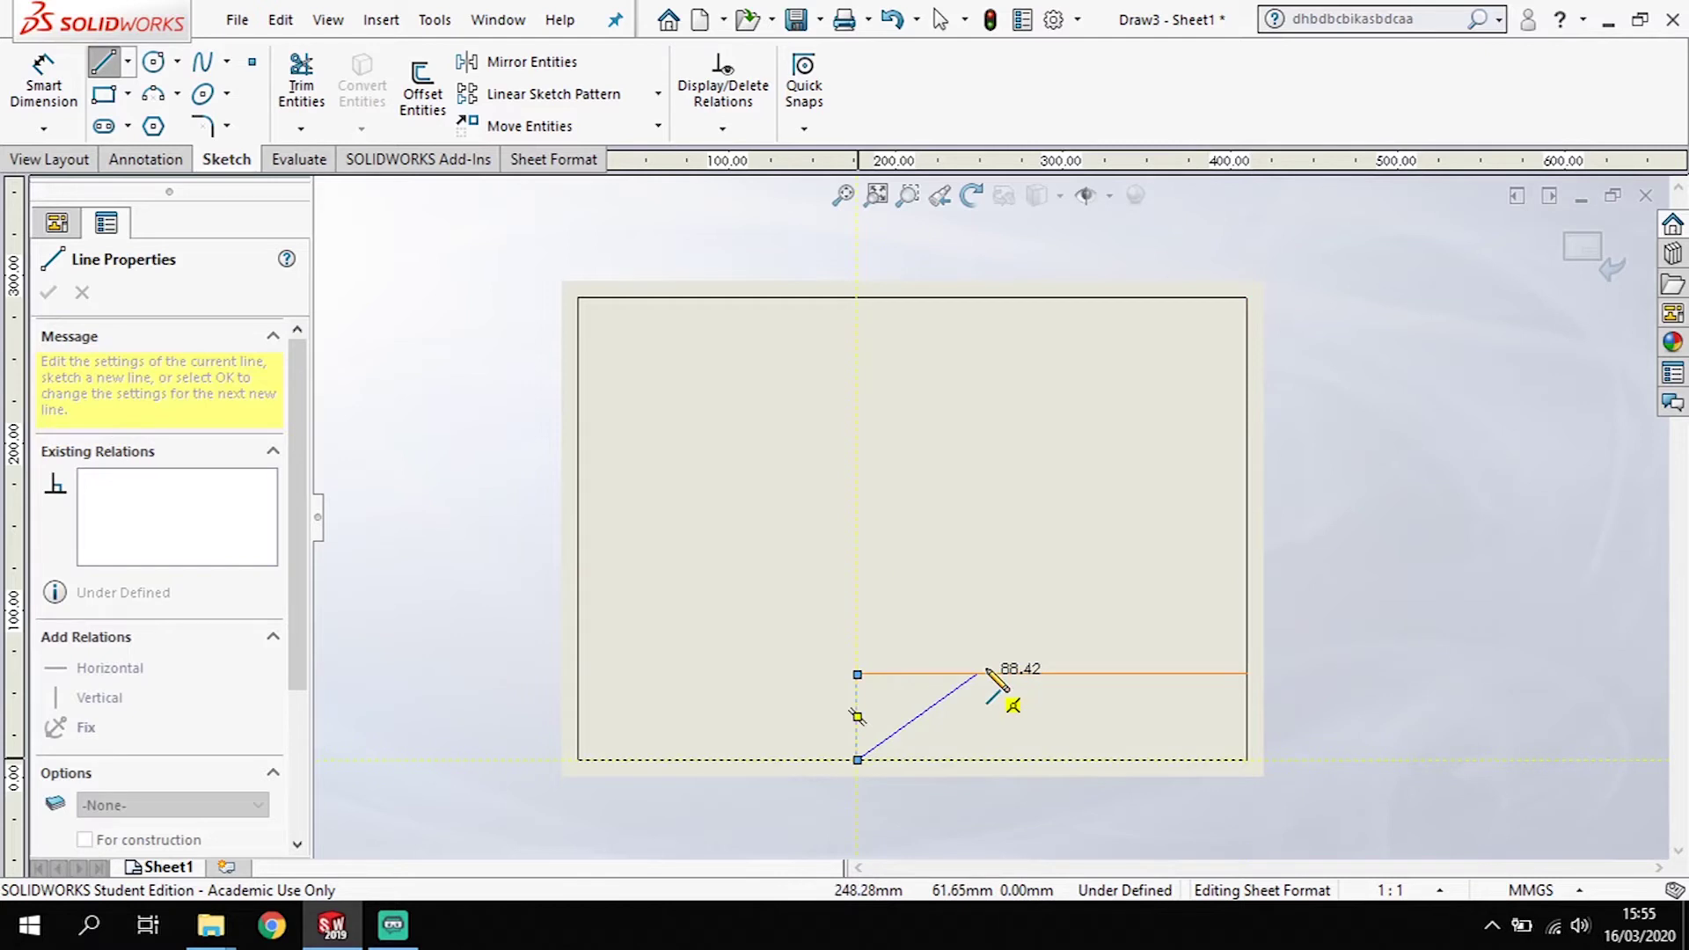
key("Escape")
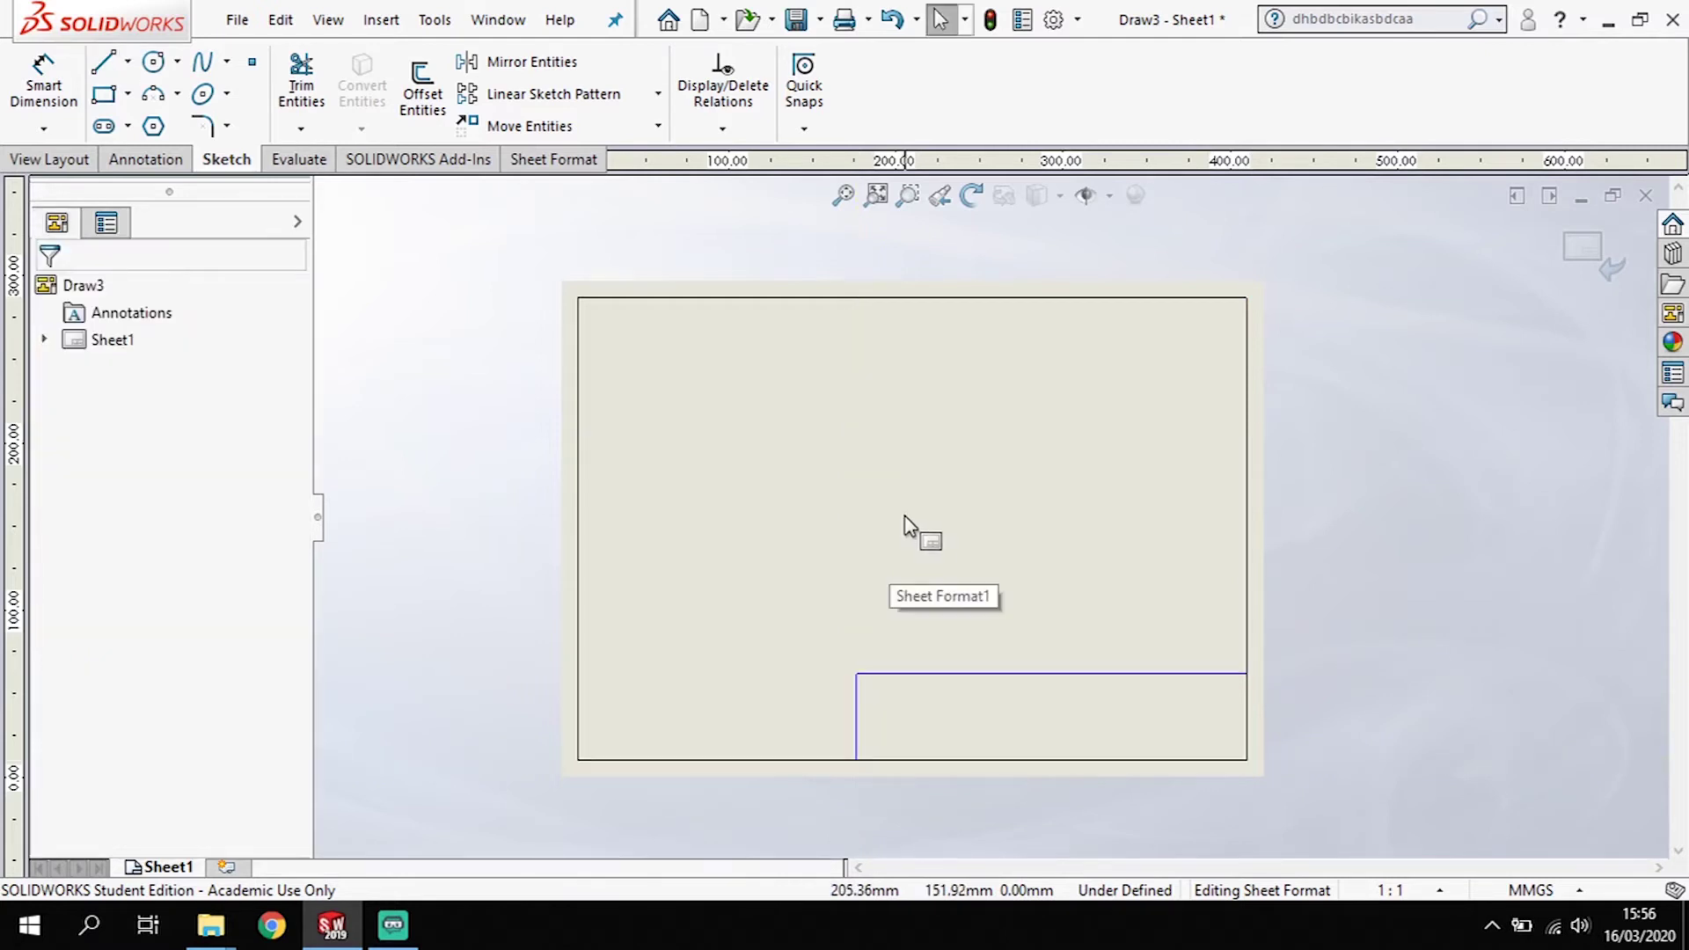
key("d")
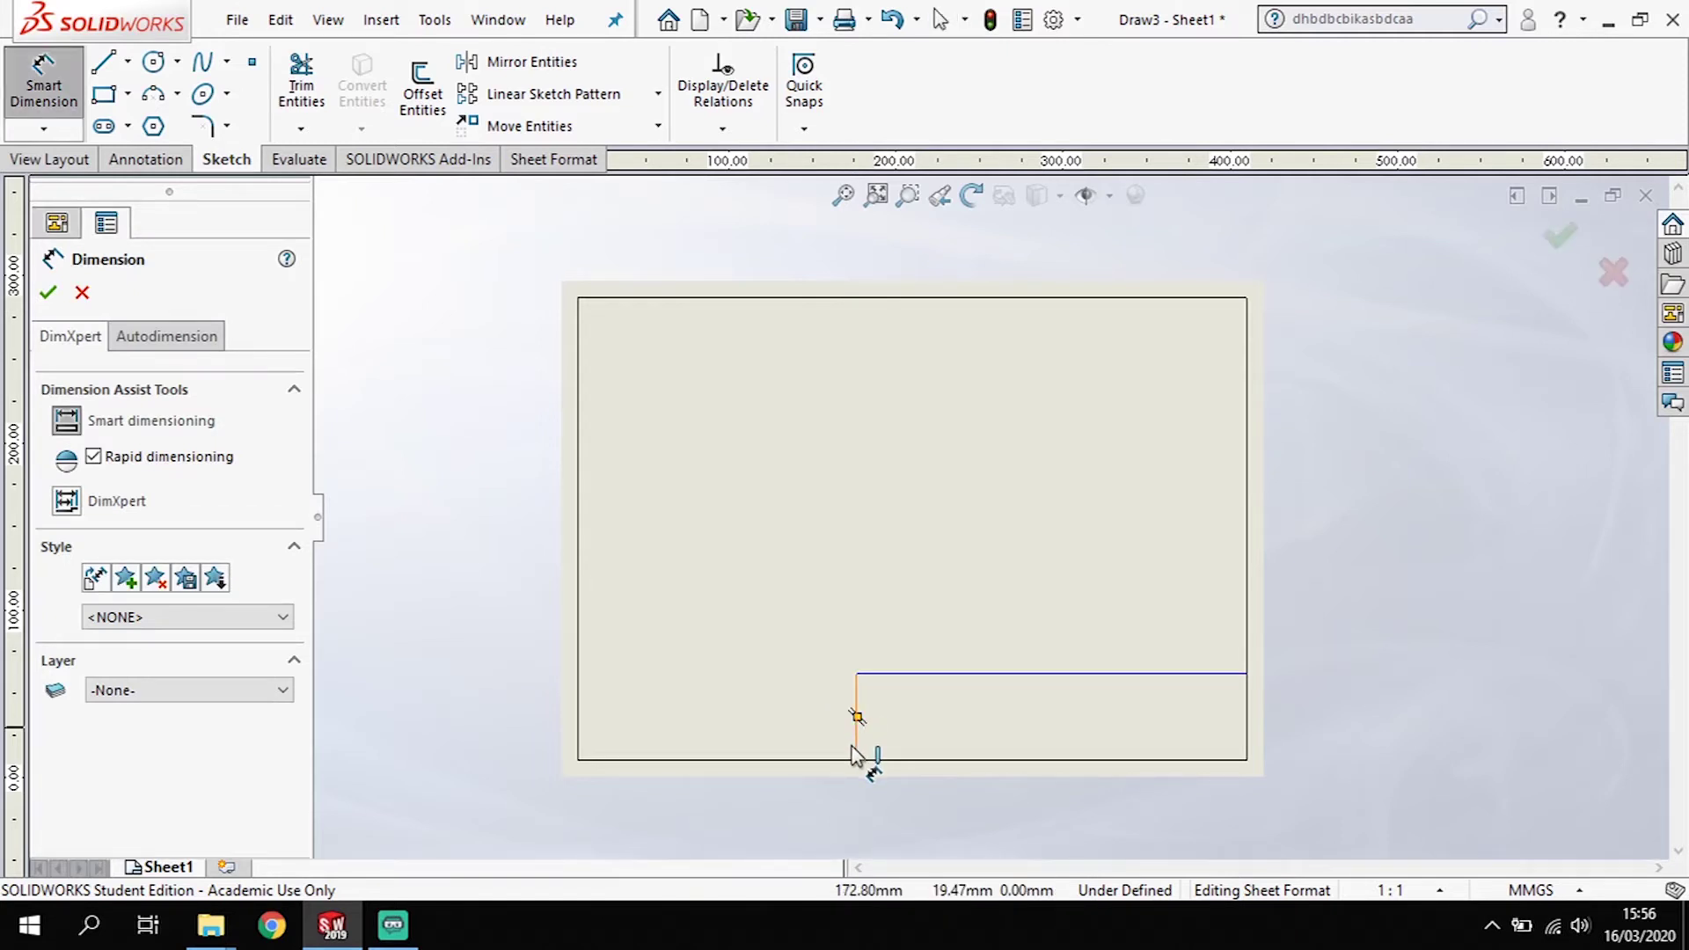
Step: Dimension the title block's vertical edge to 50 mm and its top edge to 88+45+55 (188 mm)
left_click_drag(853, 755, 807, 737)
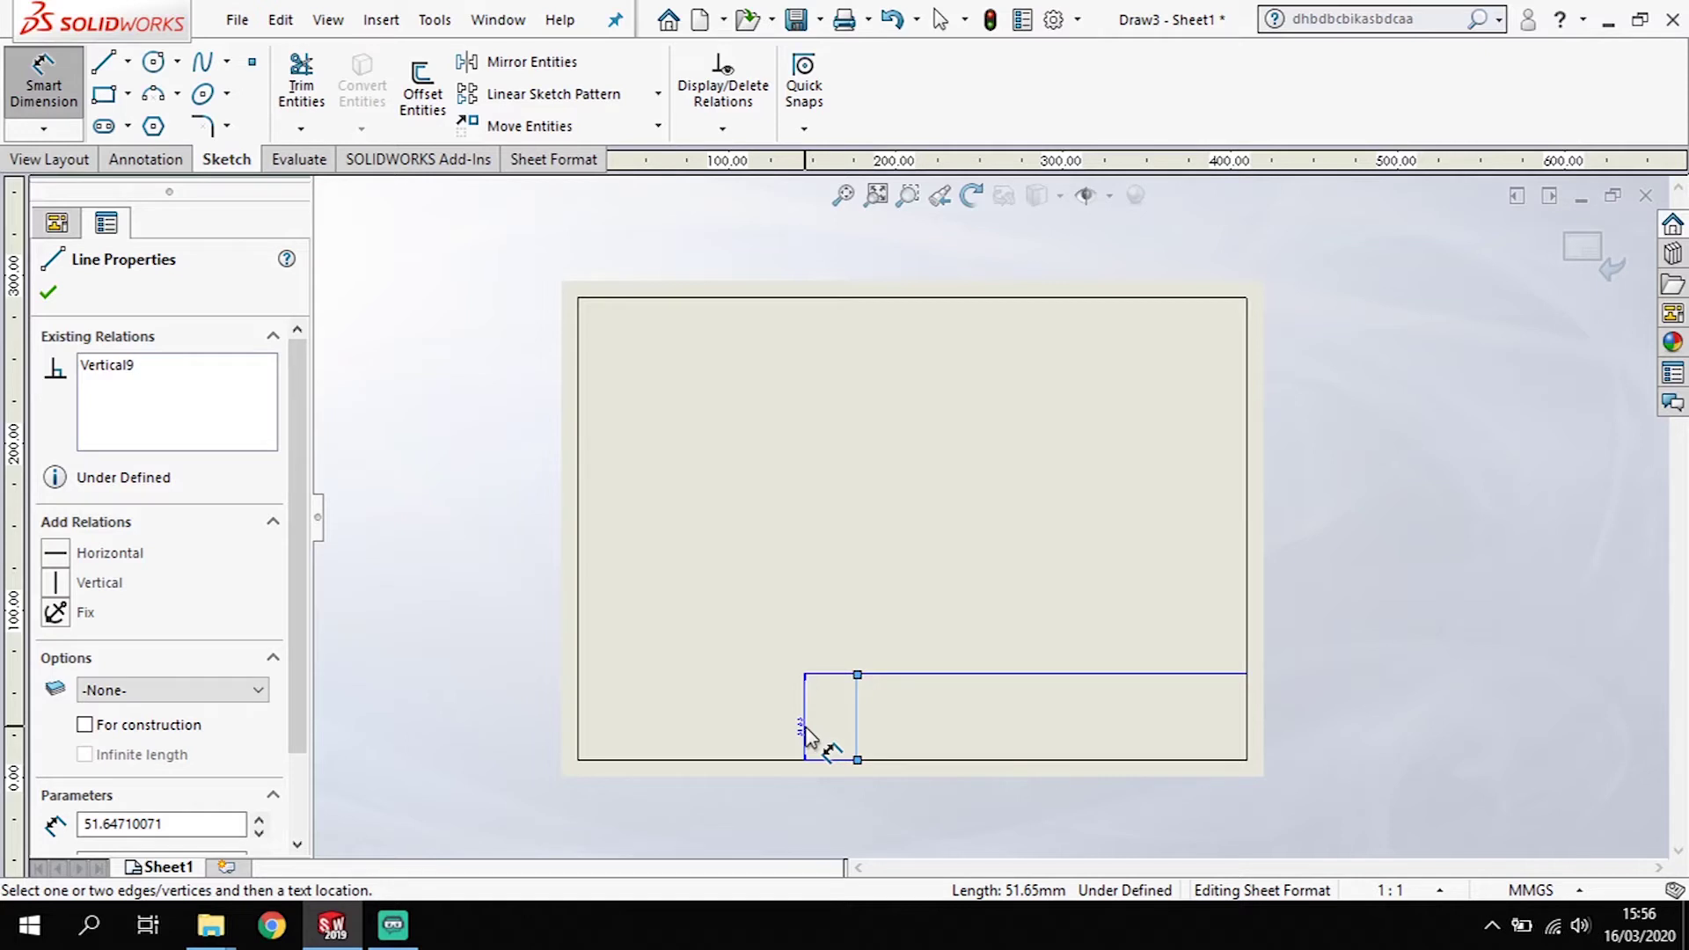
key("Escape")
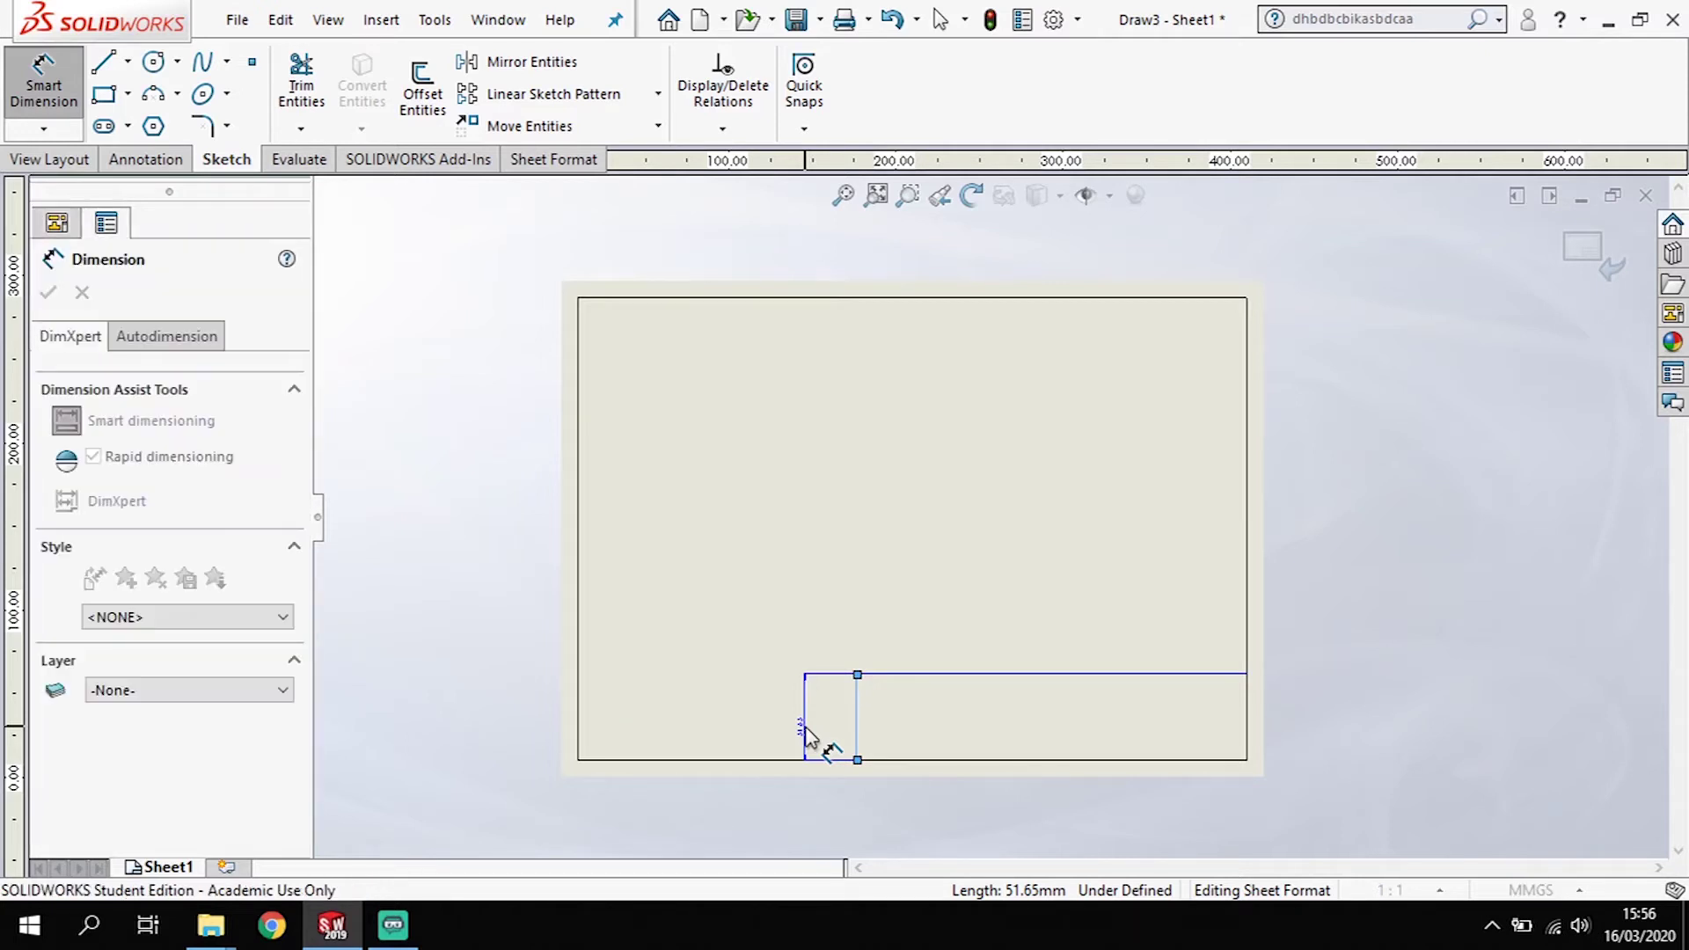
left_click(808, 737)
type("5")
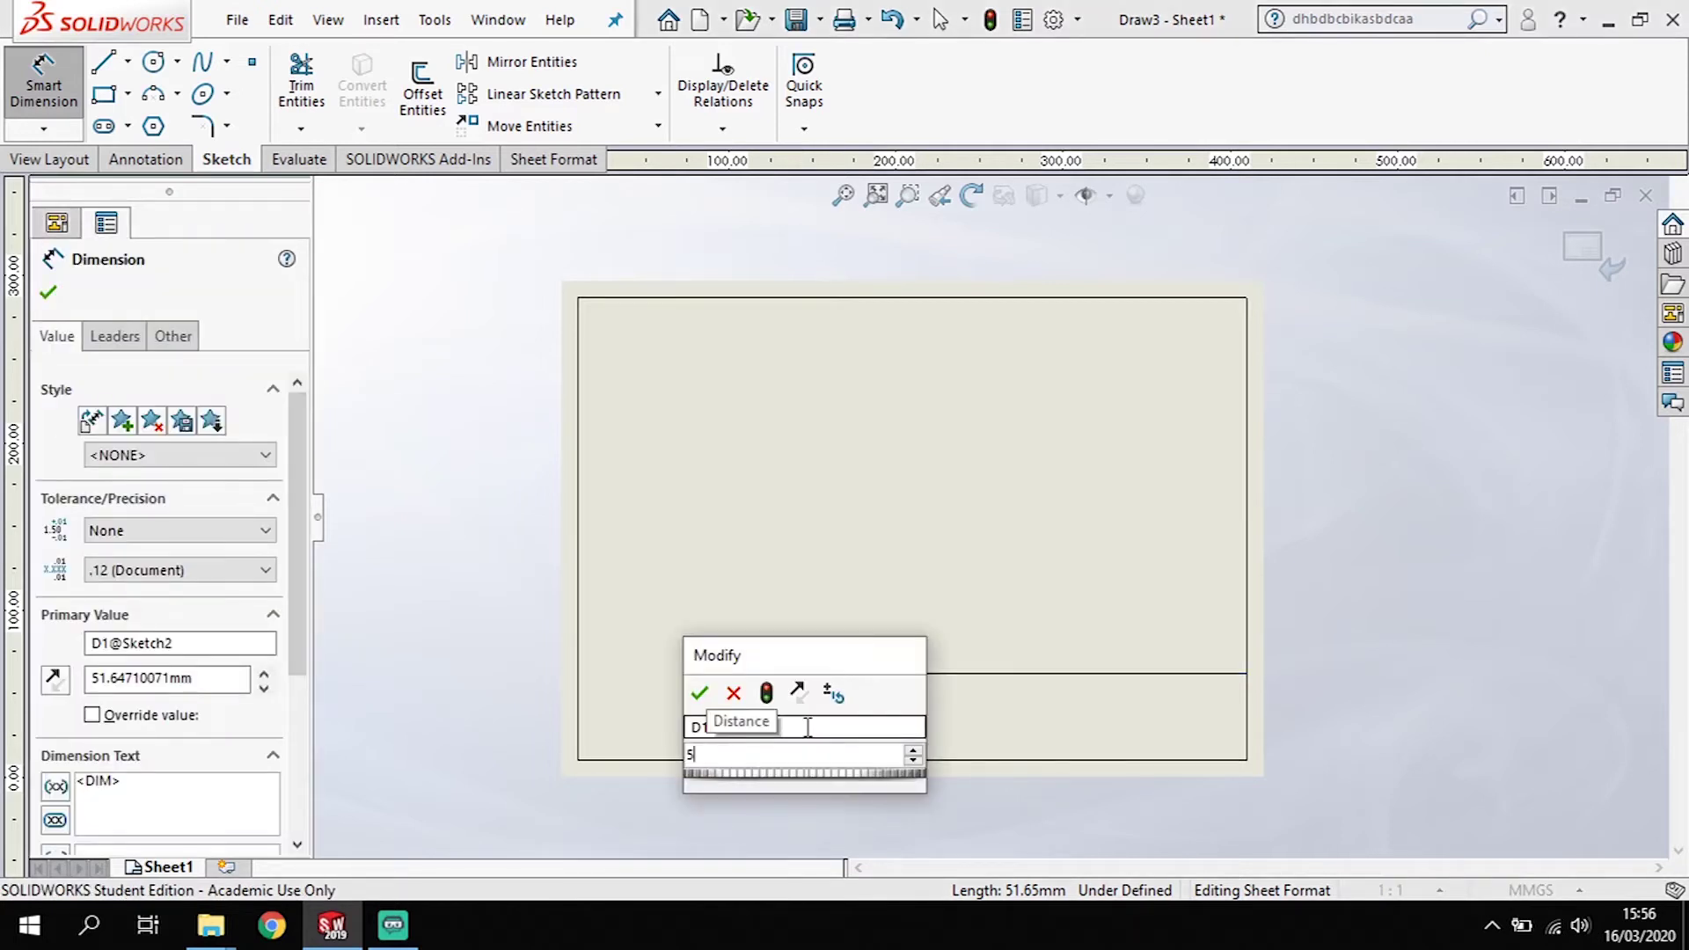
type("0")
key("Return")
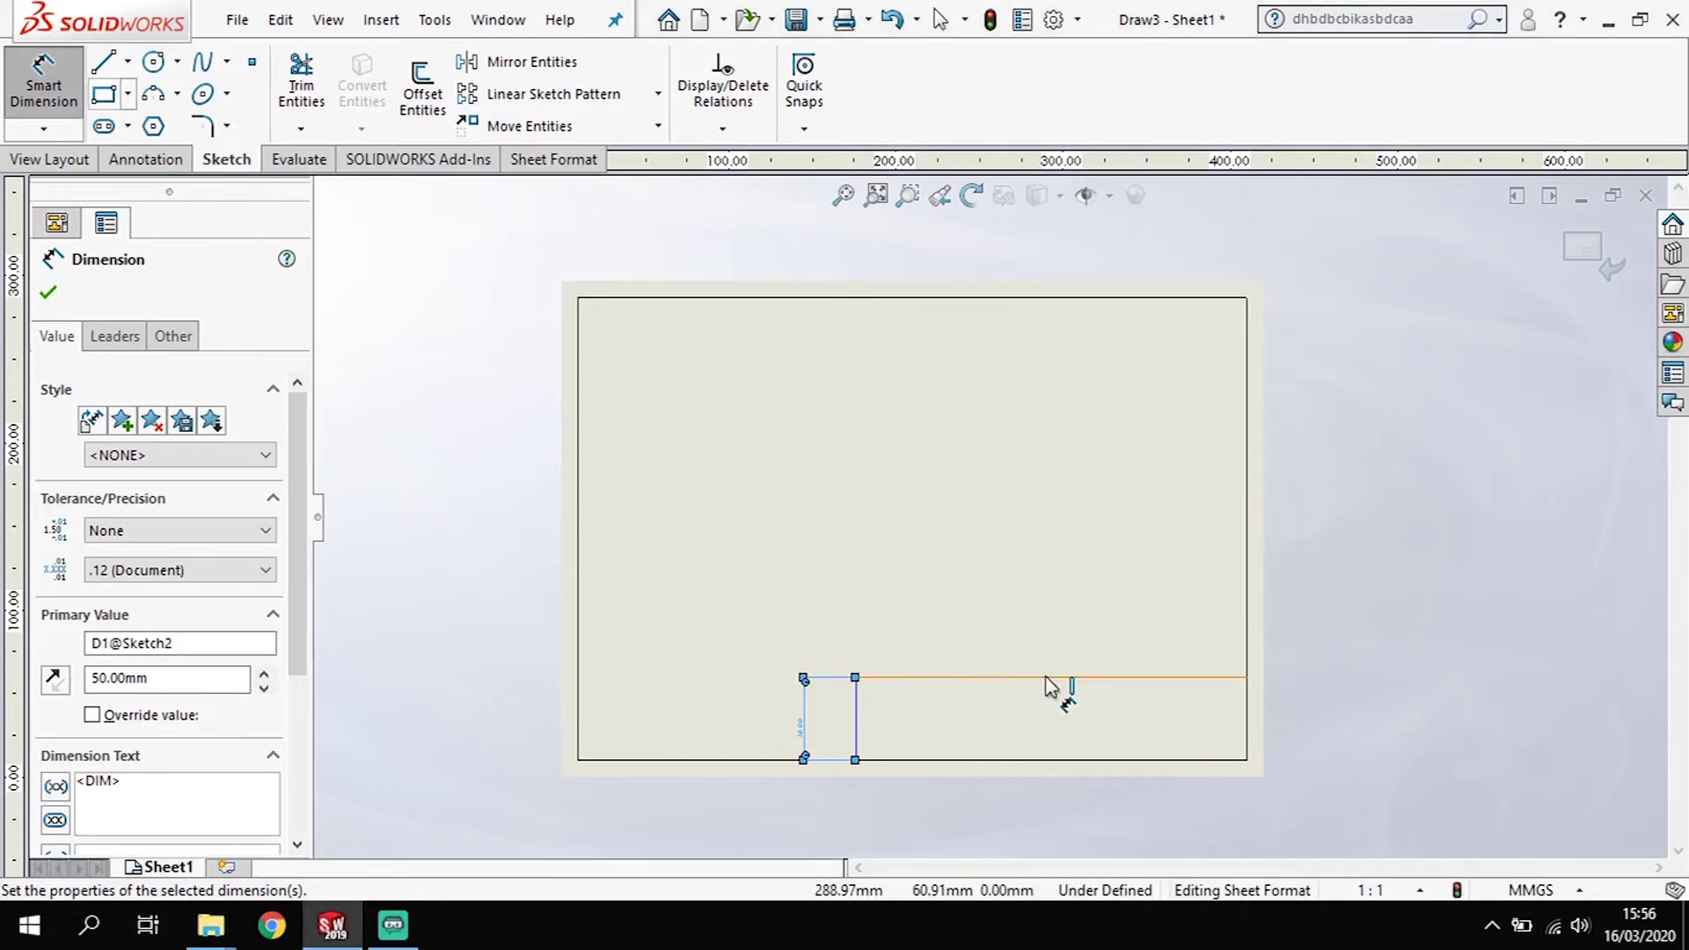
left_click(1045, 678)
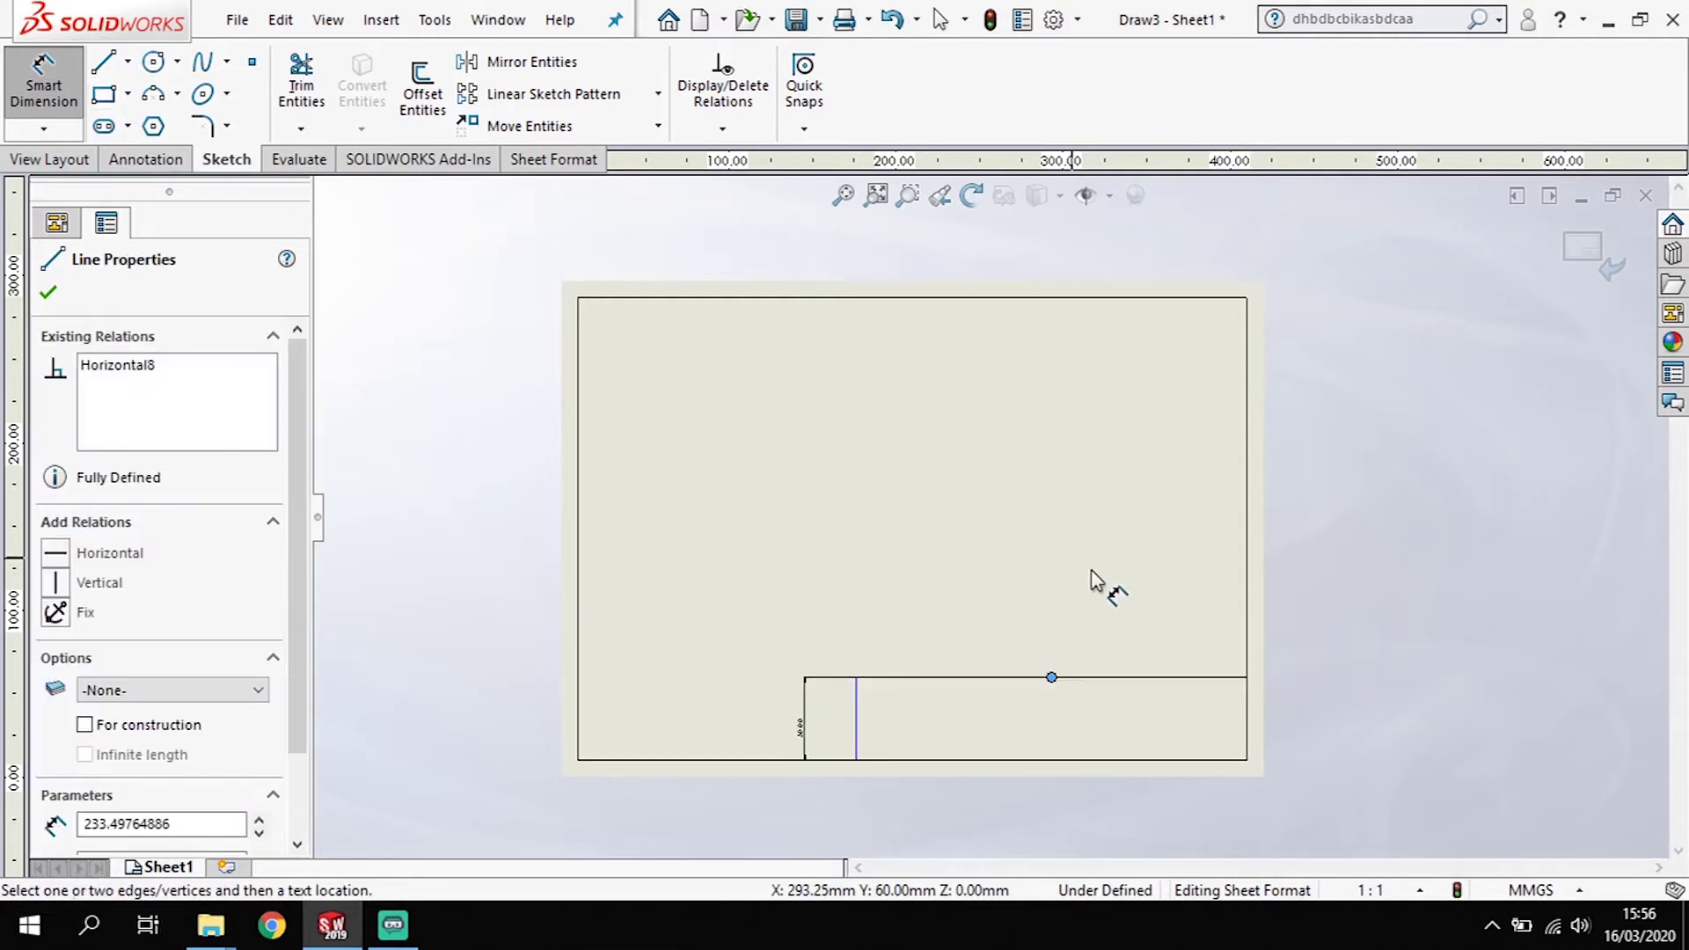
key("Escape")
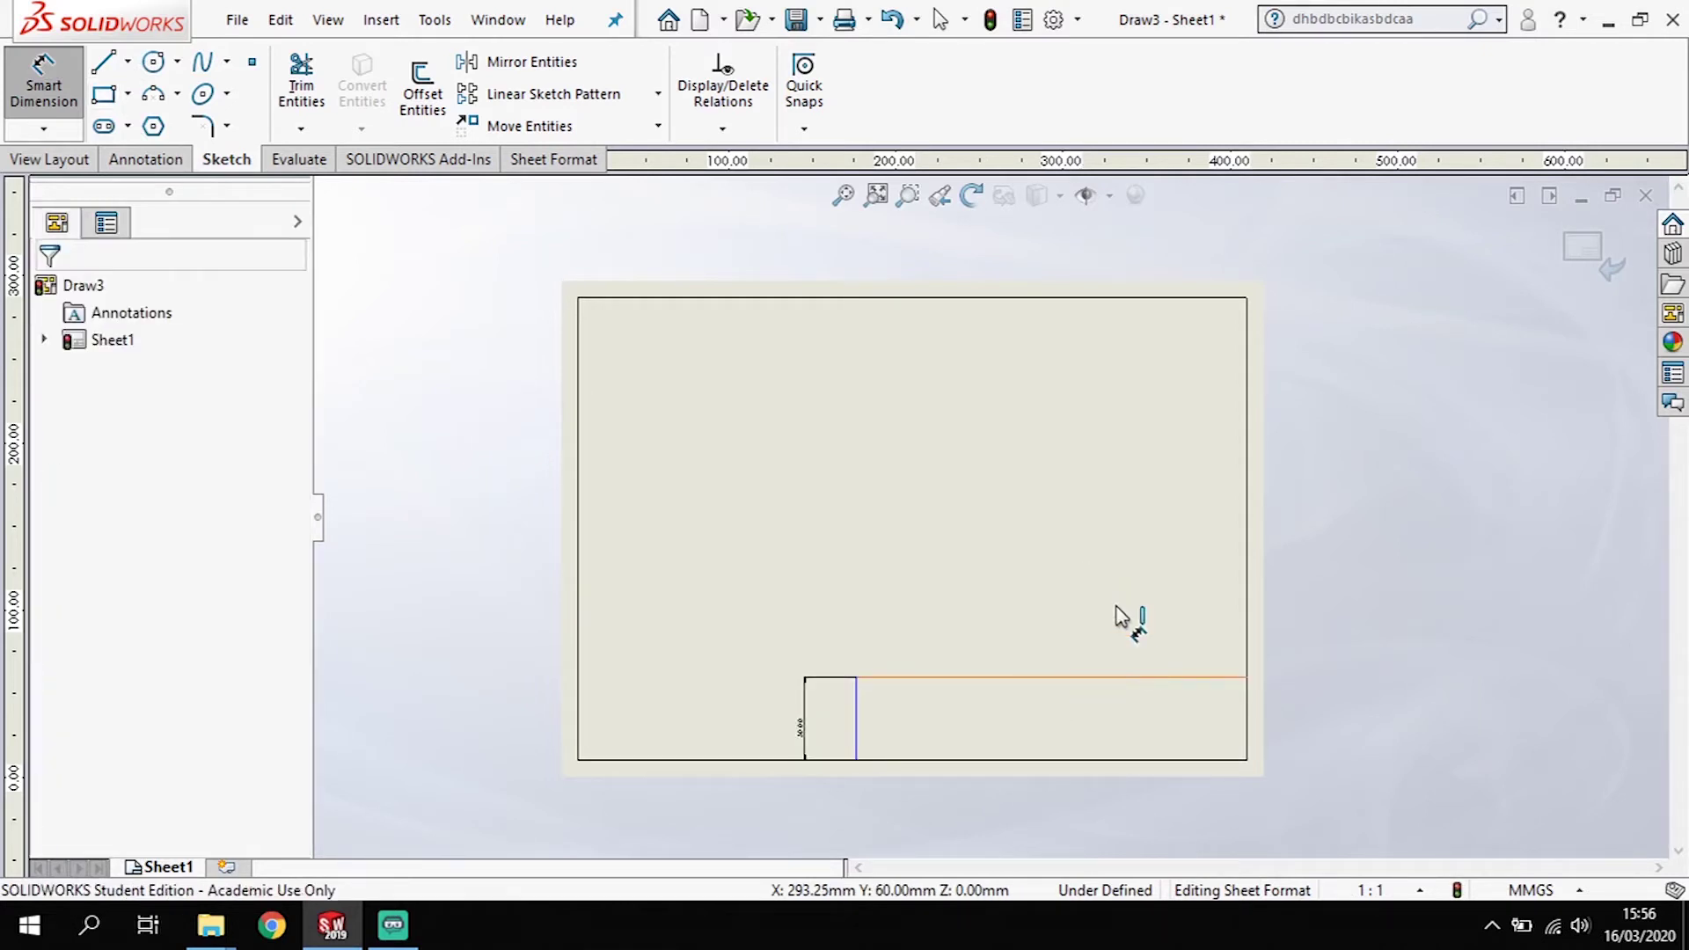
left_click(1110, 677)
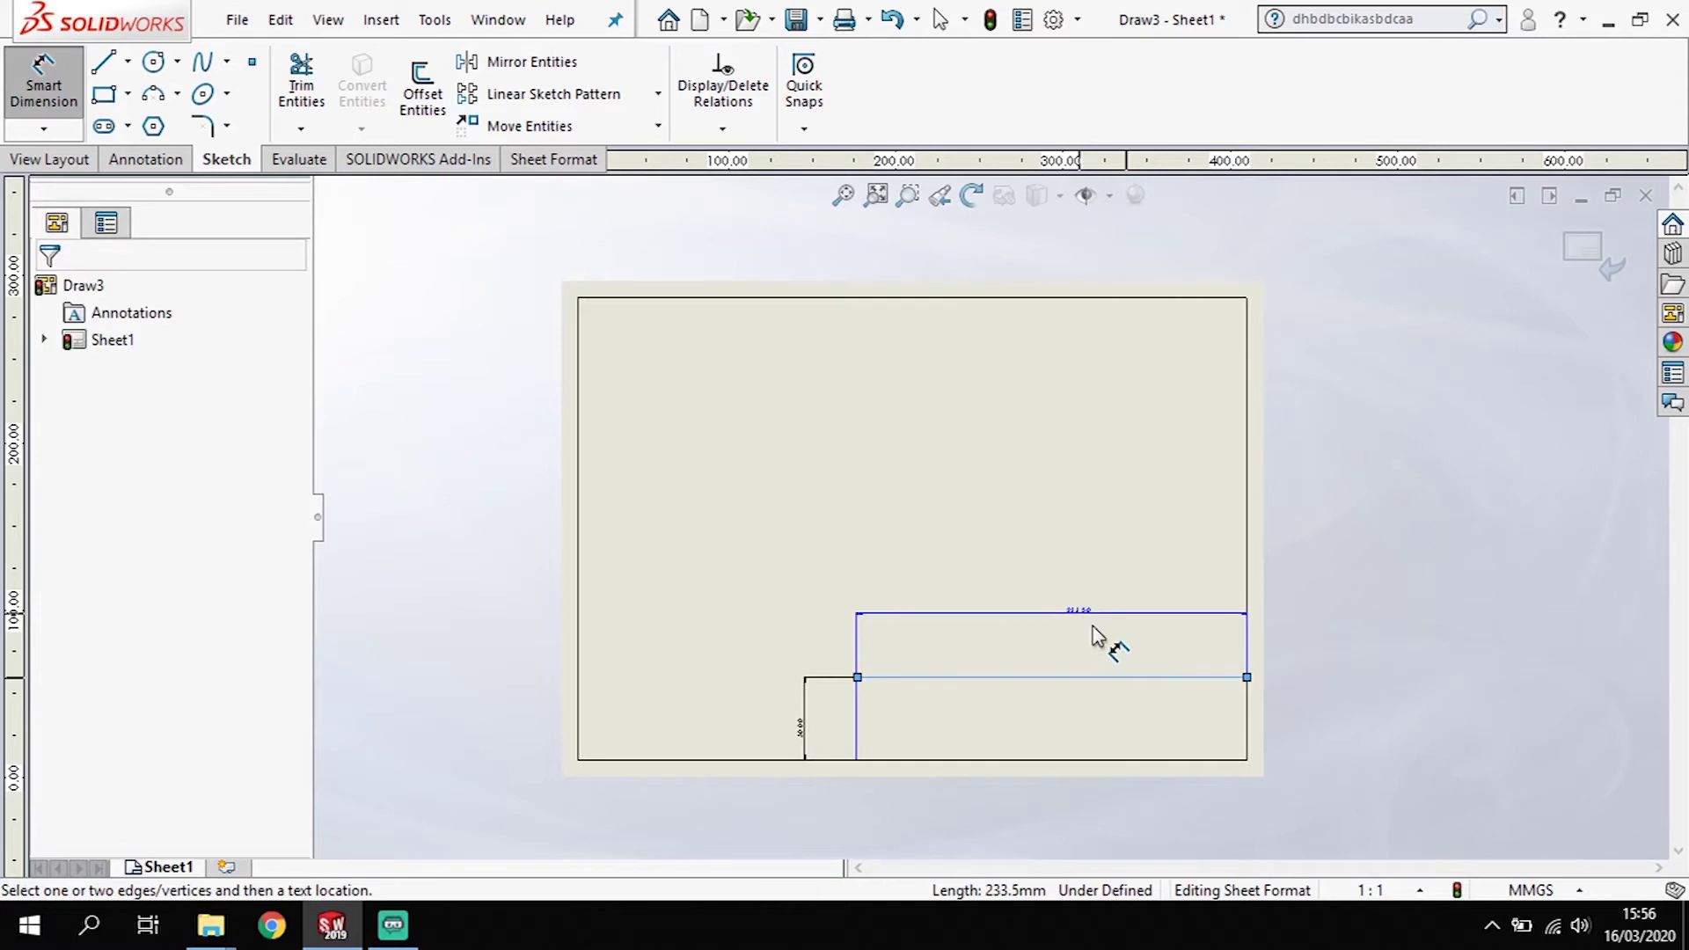
left_click(1093, 636)
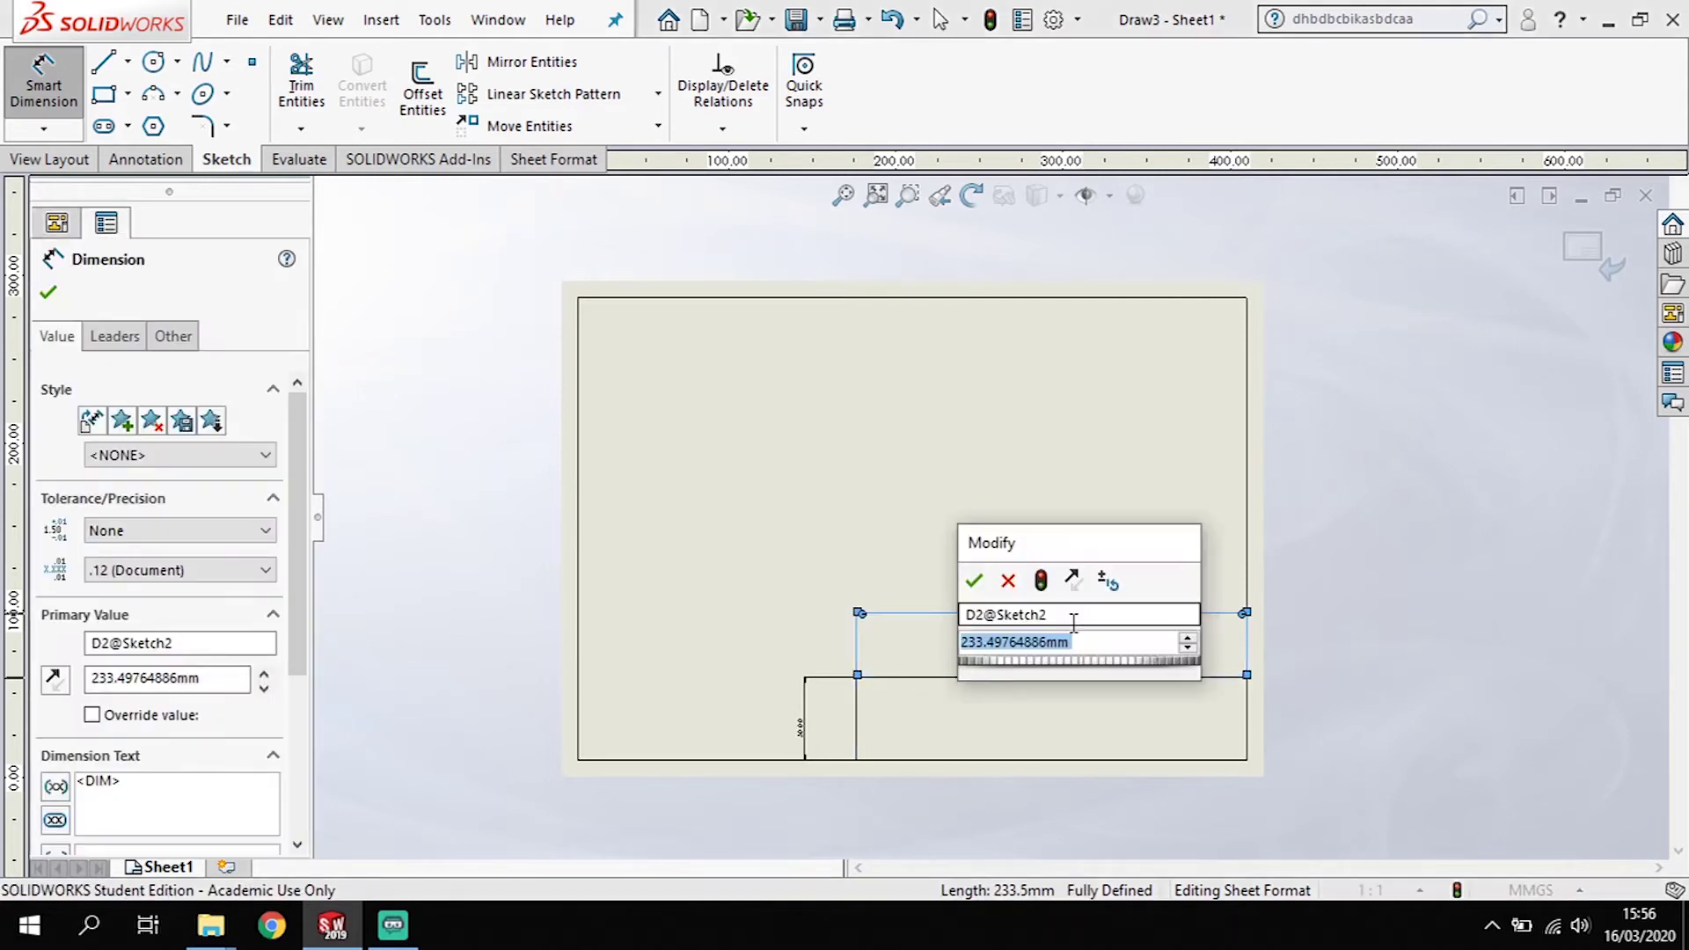
type("88+")
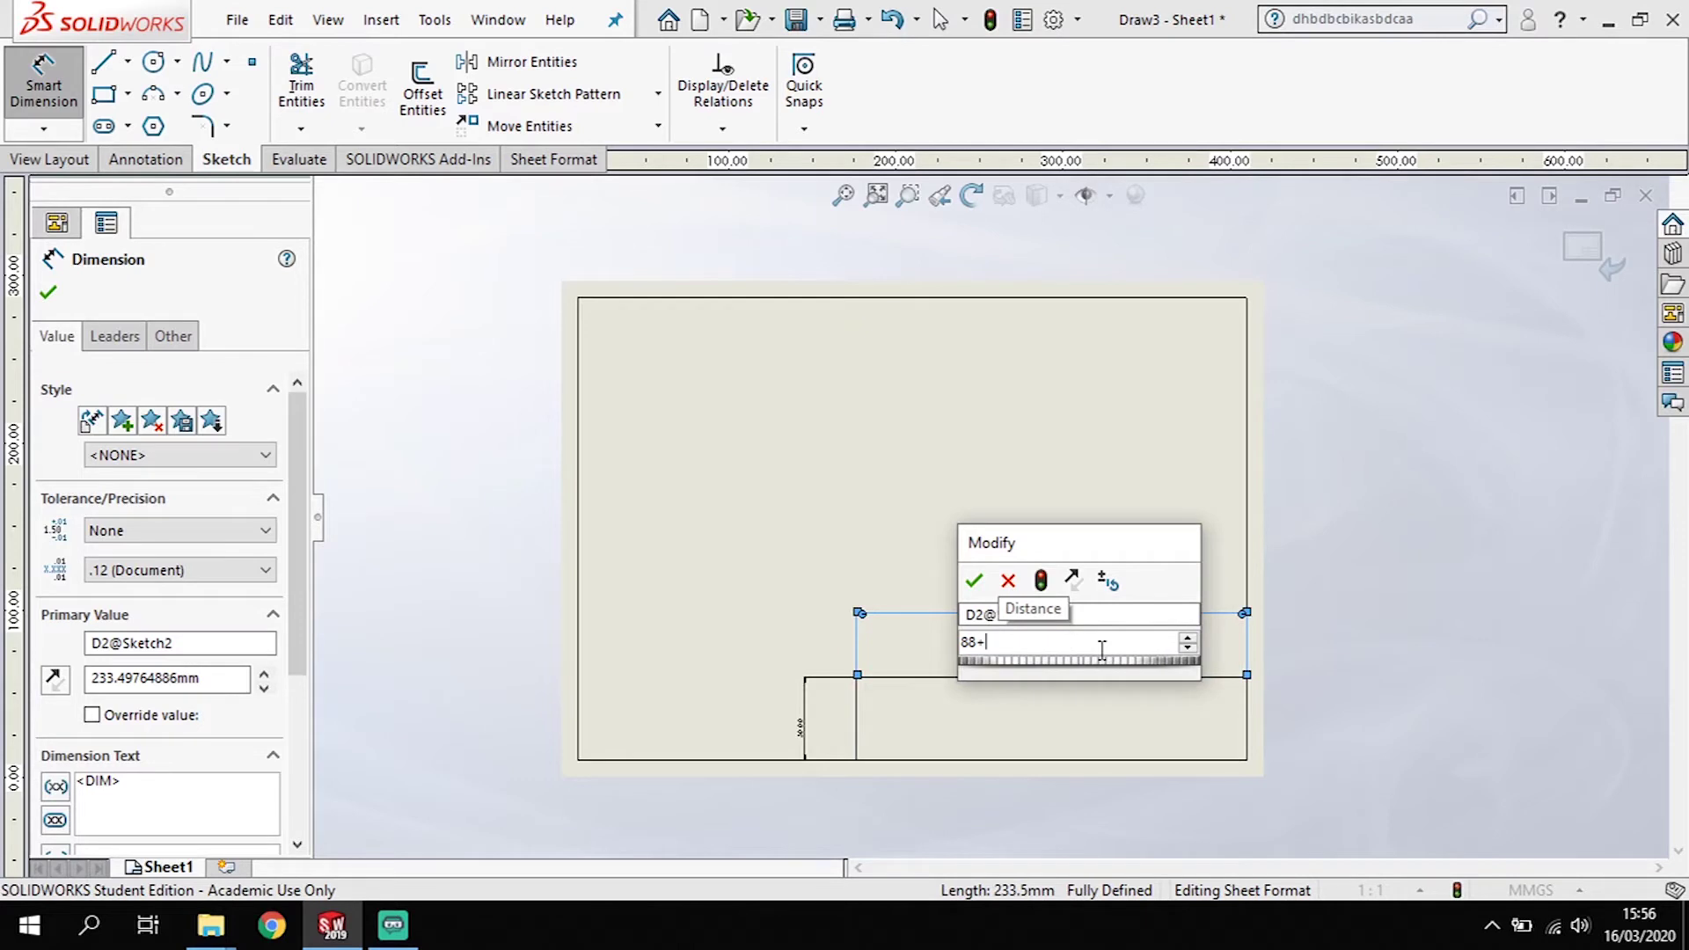
type("45+55")
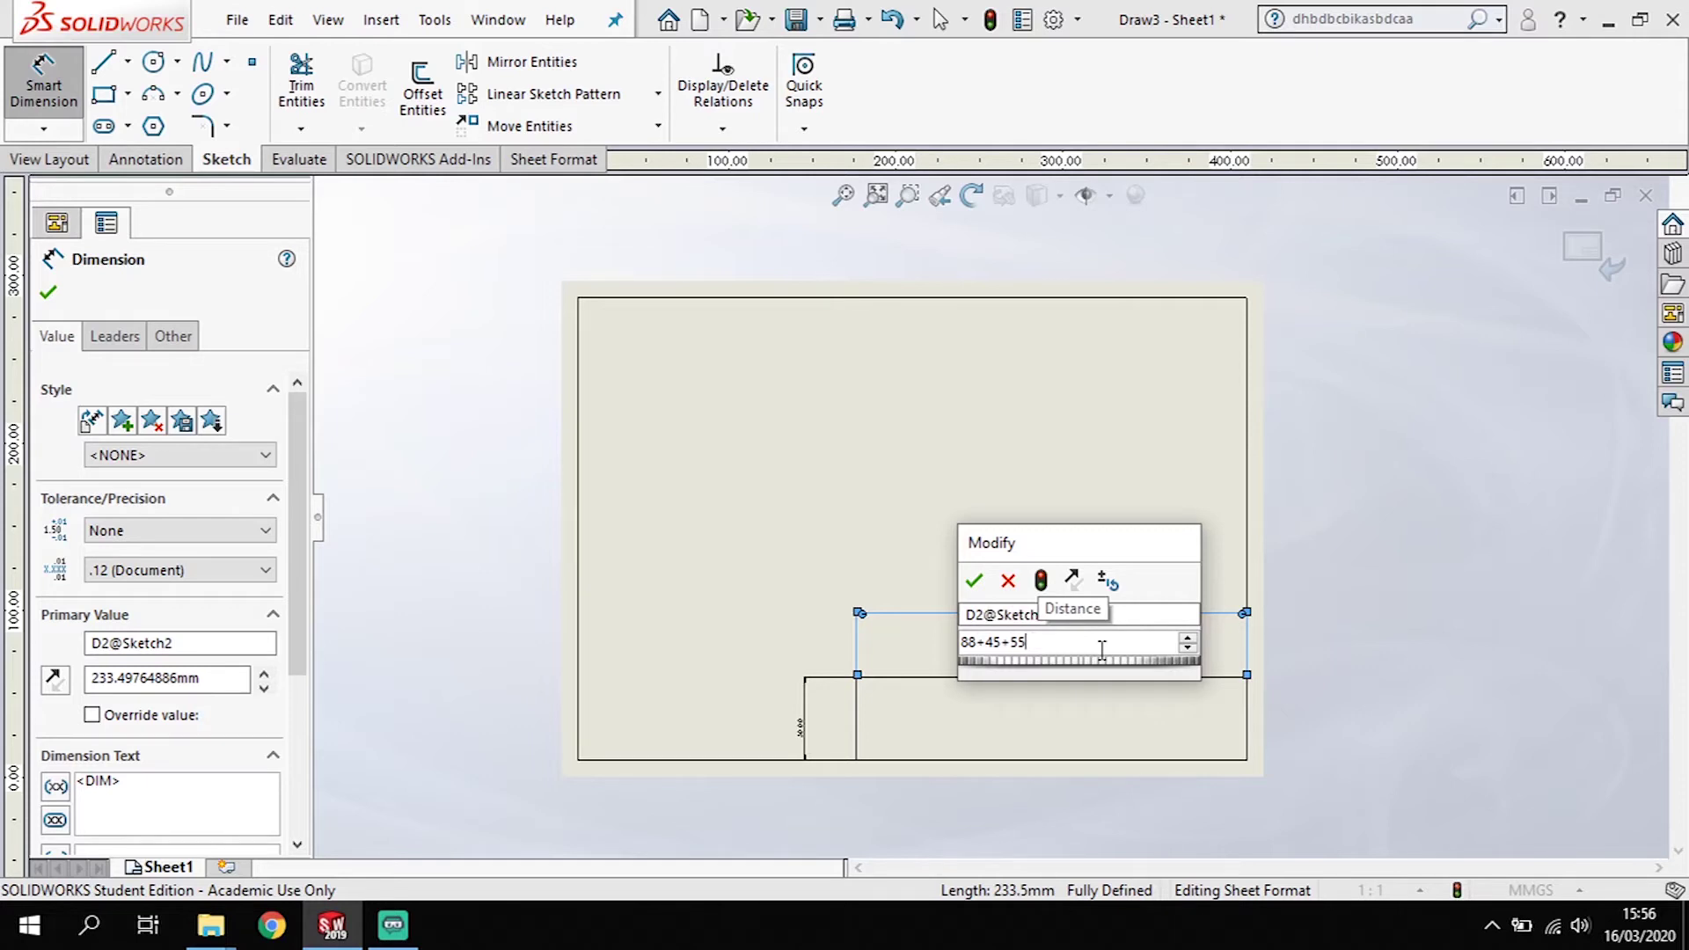
key("Return")
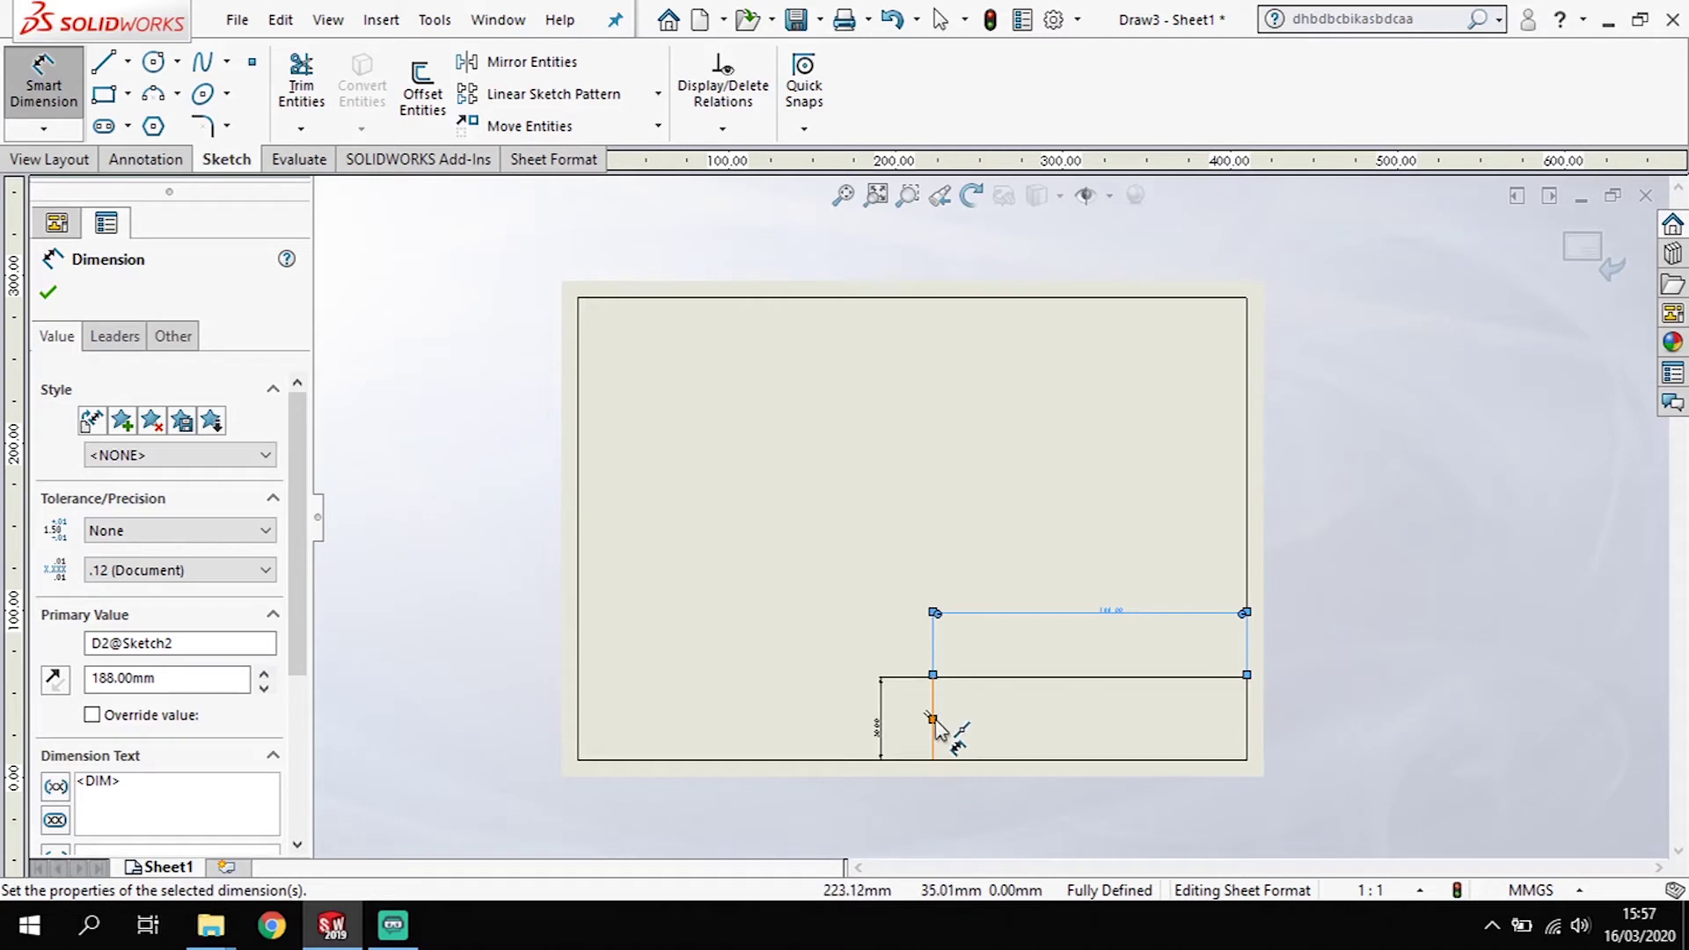
left_click(1248, 732)
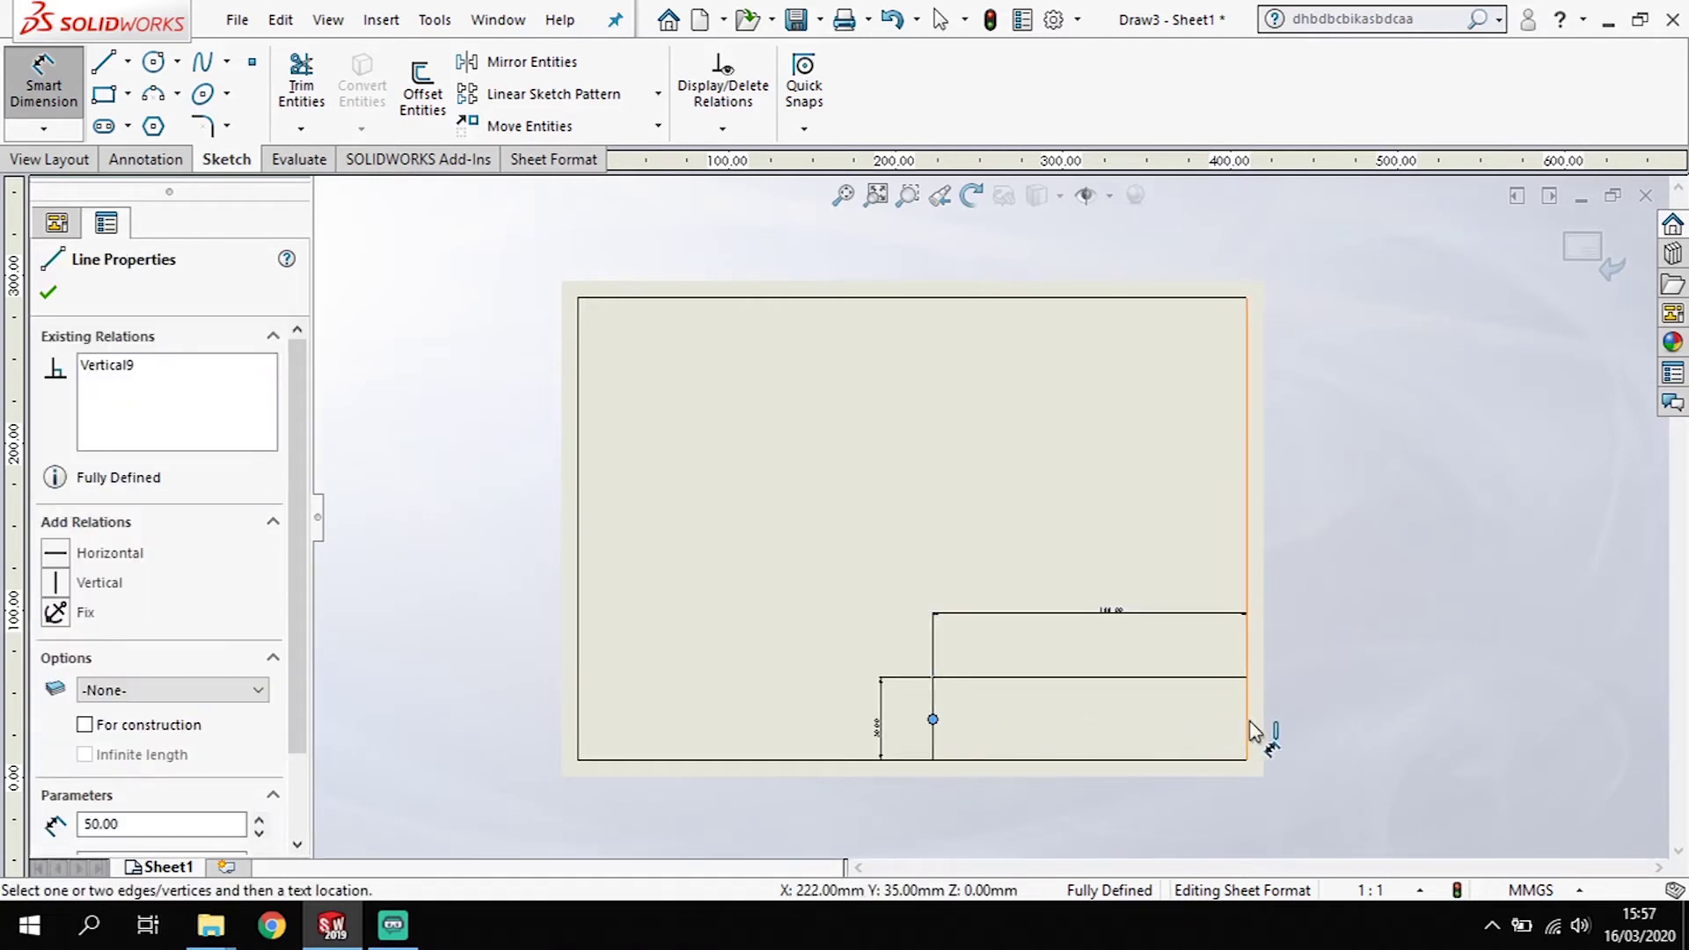
Step: Draw a horizontal dividing line across the title block to the right border
left_click(106, 63)
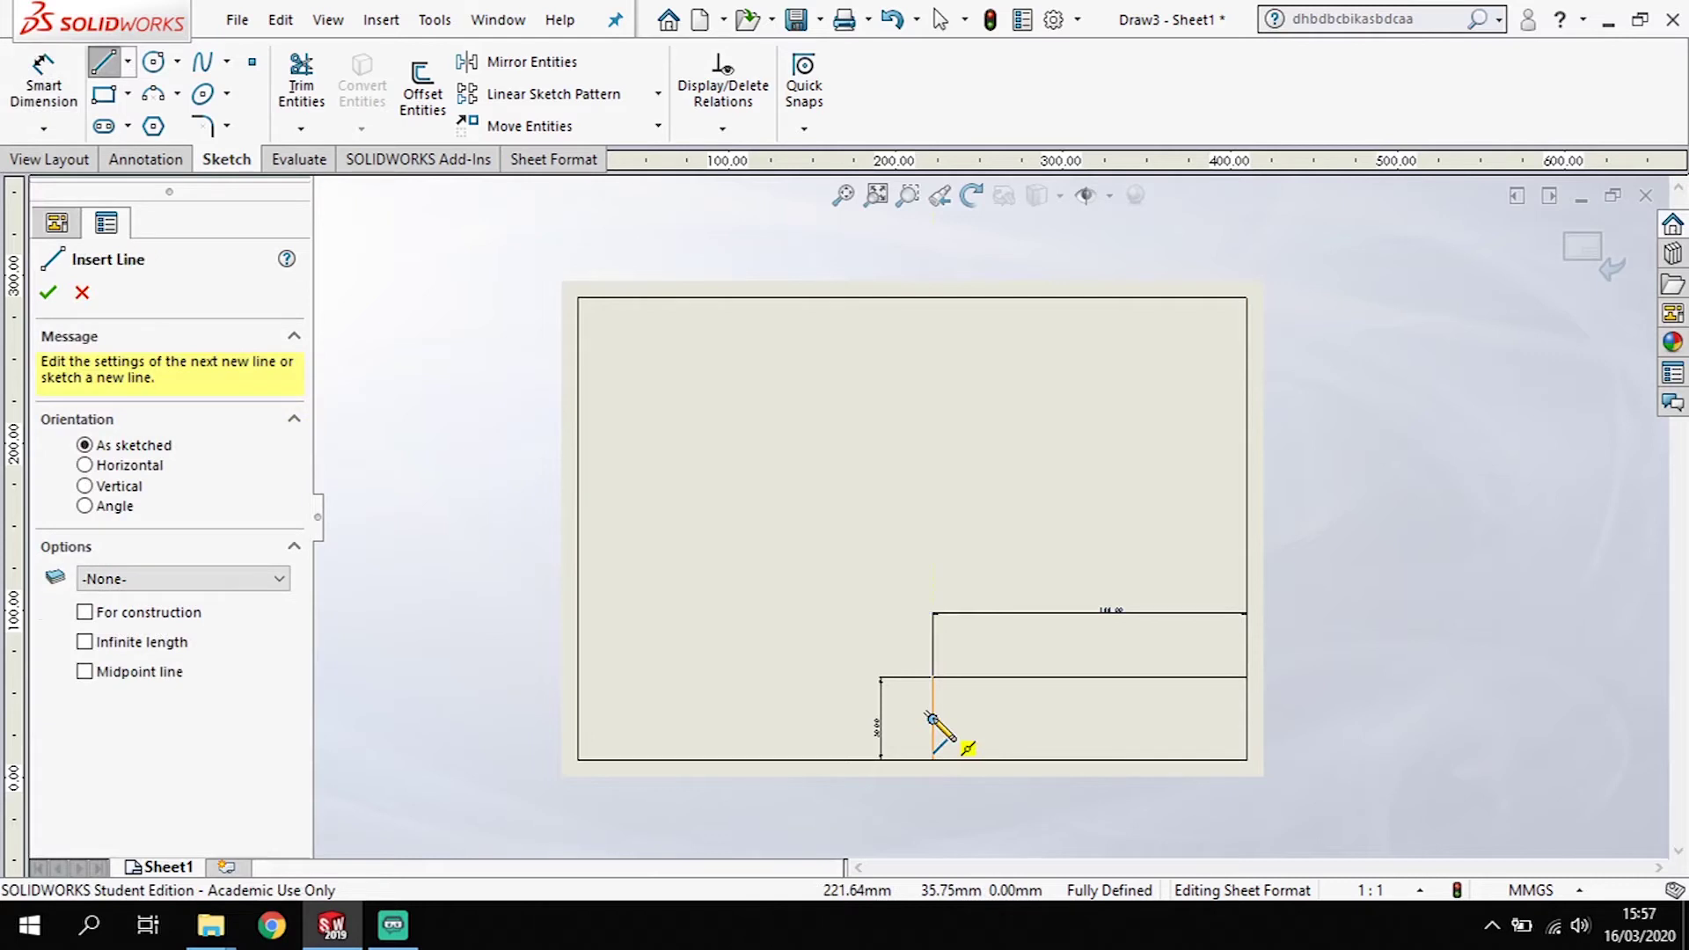
left_click(932, 718)
left_click(1246, 718)
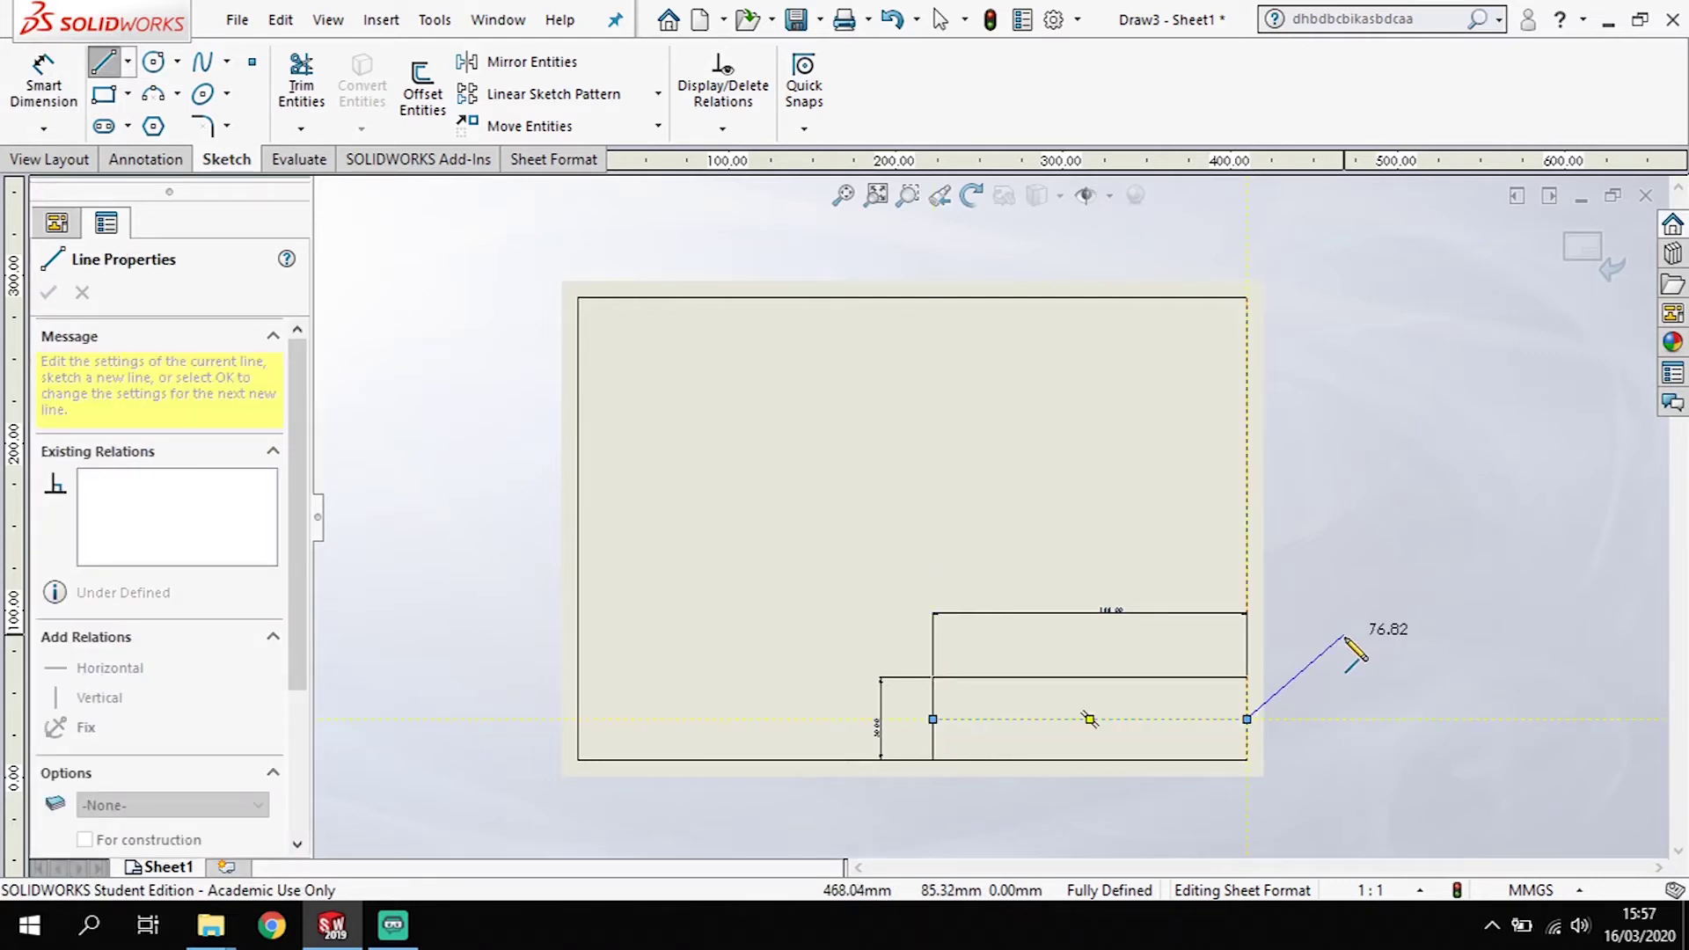
key("Escape")
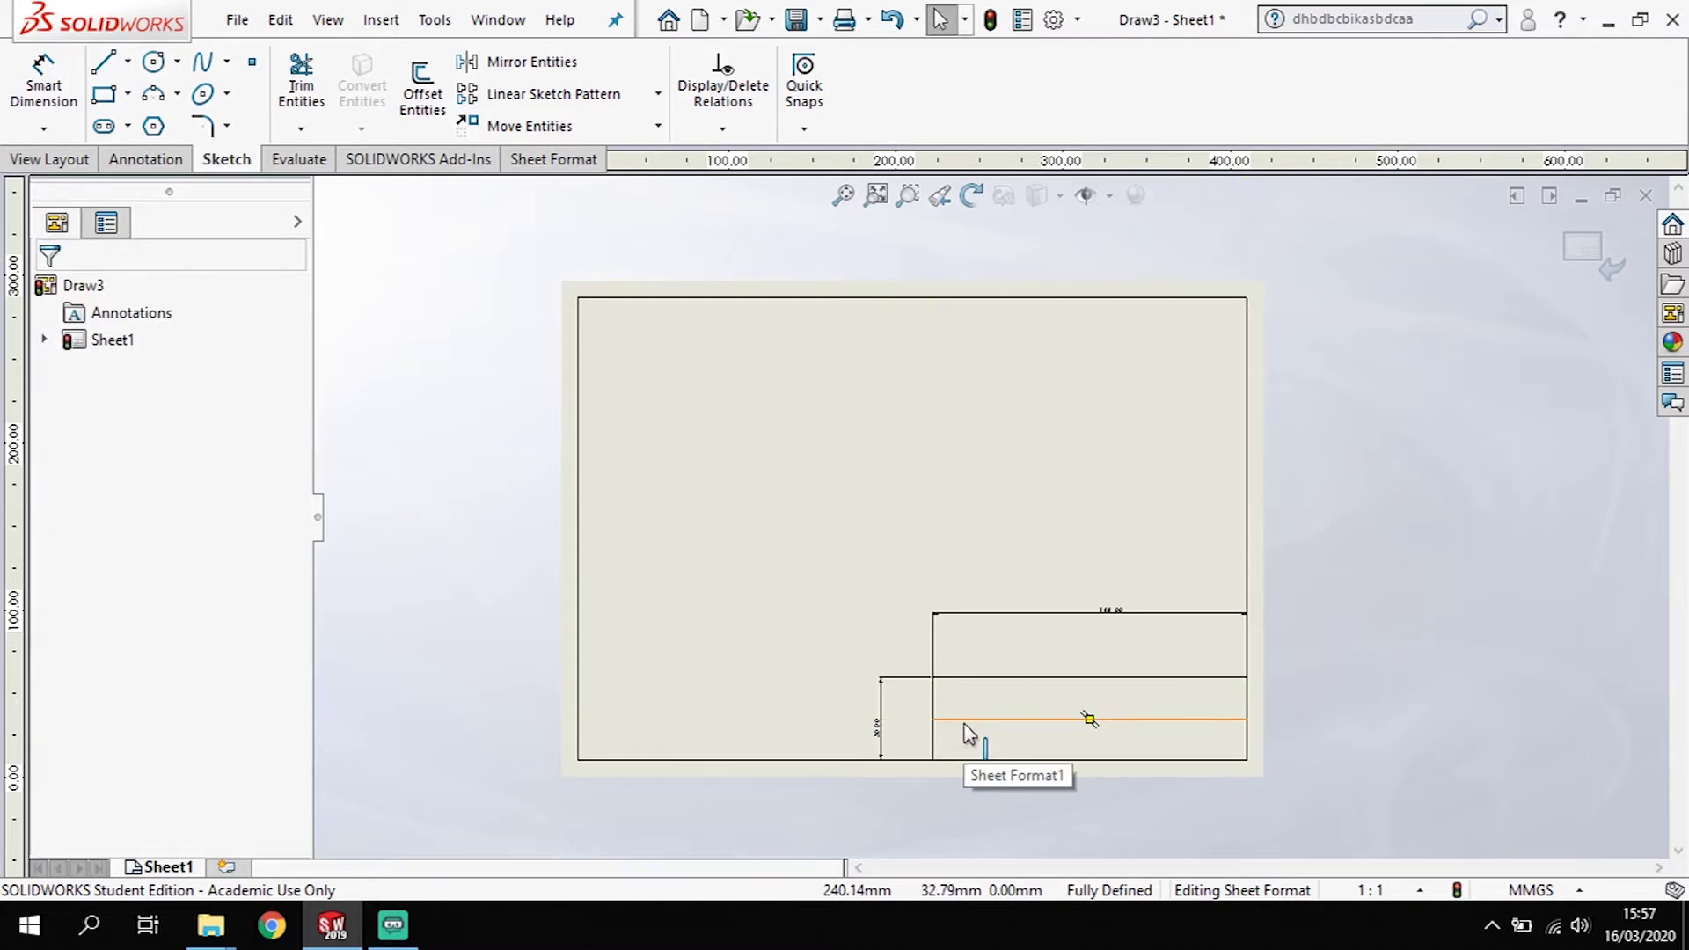
Step: Change the title block's height dimension from 50 mm to 40 mm
left_click(881, 721)
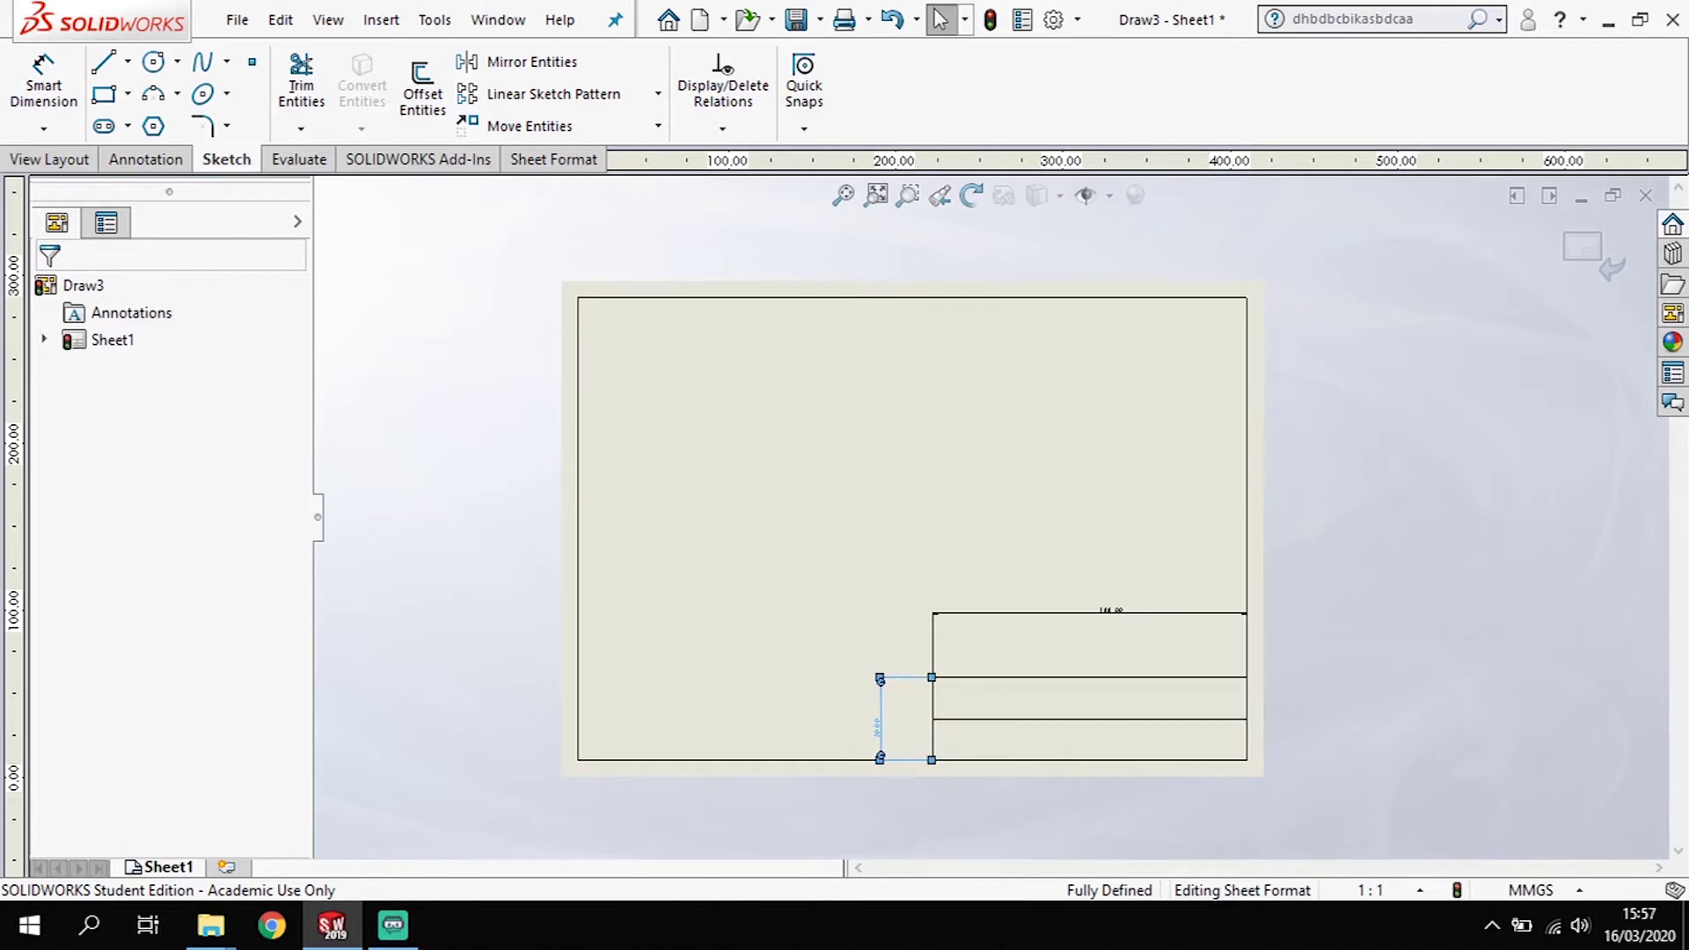
scroll(1117, 695, "down", 2)
scroll(1108, 695, "down", 4)
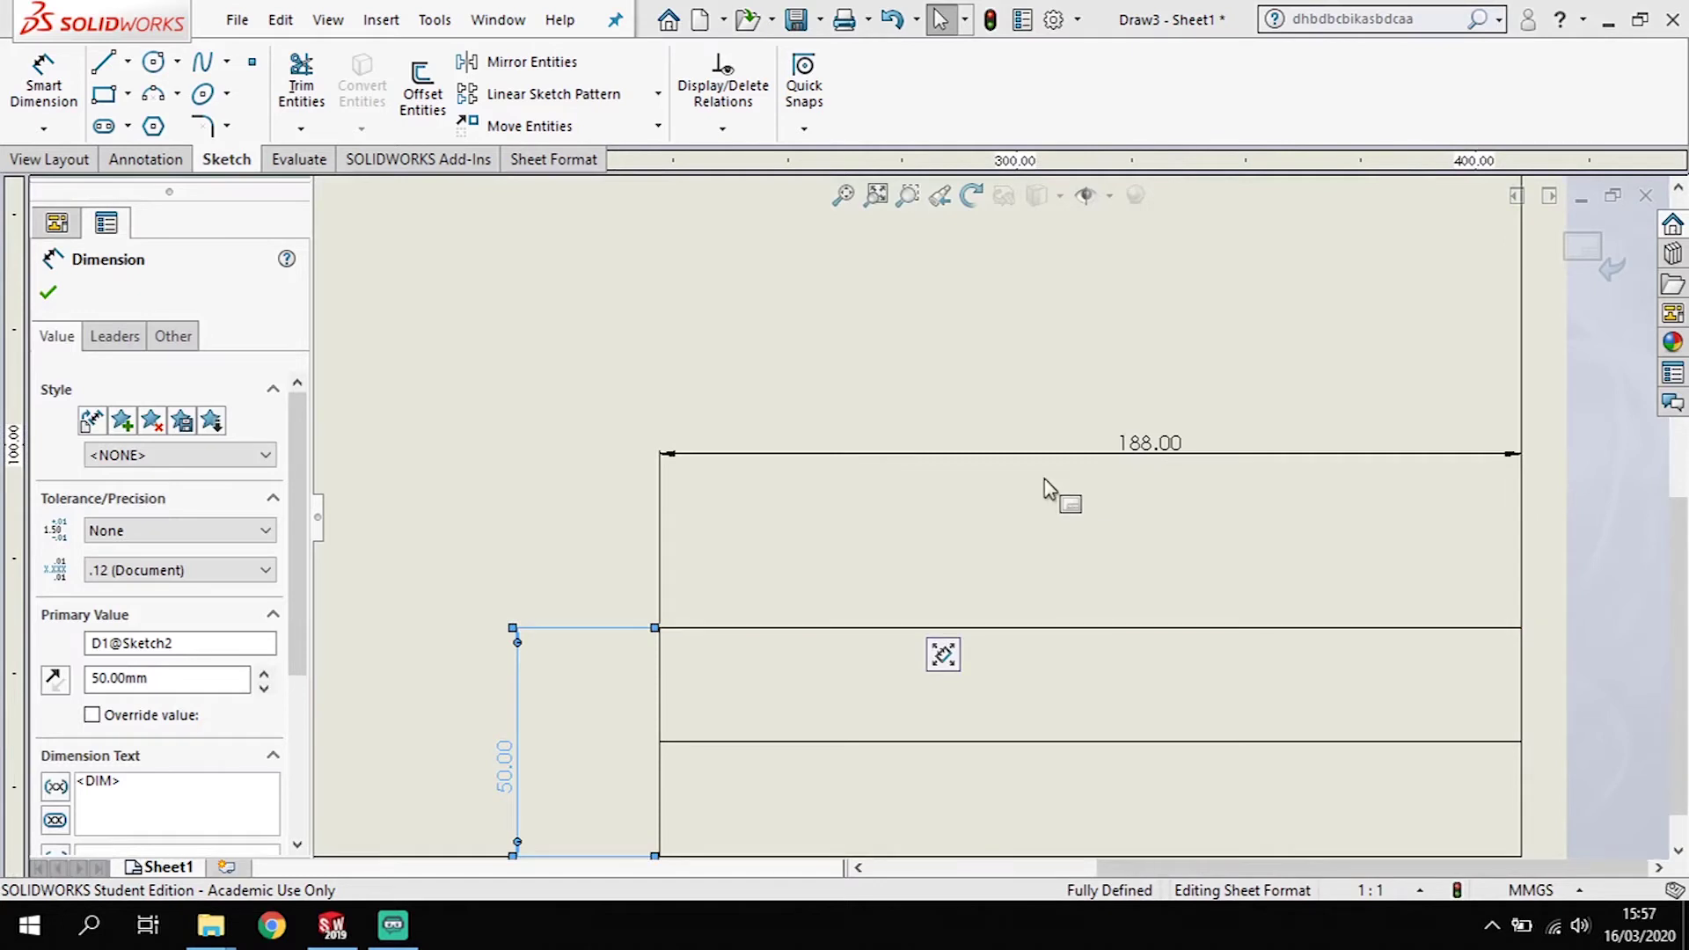
double_click(508, 779)
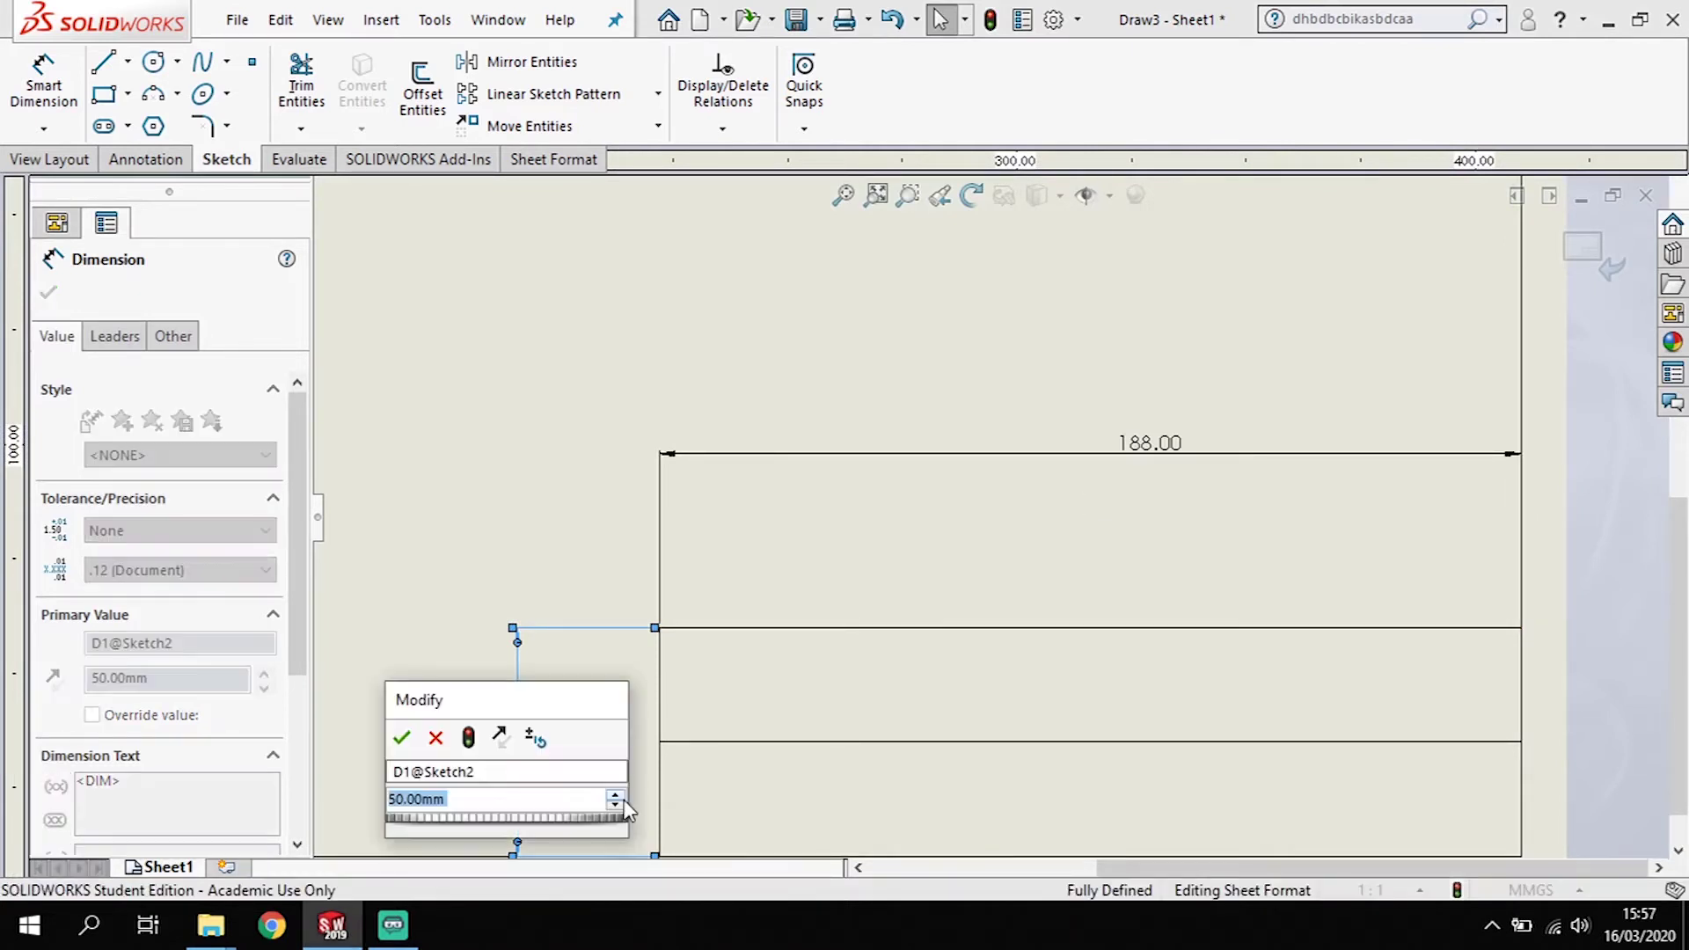
type("40")
key("Return")
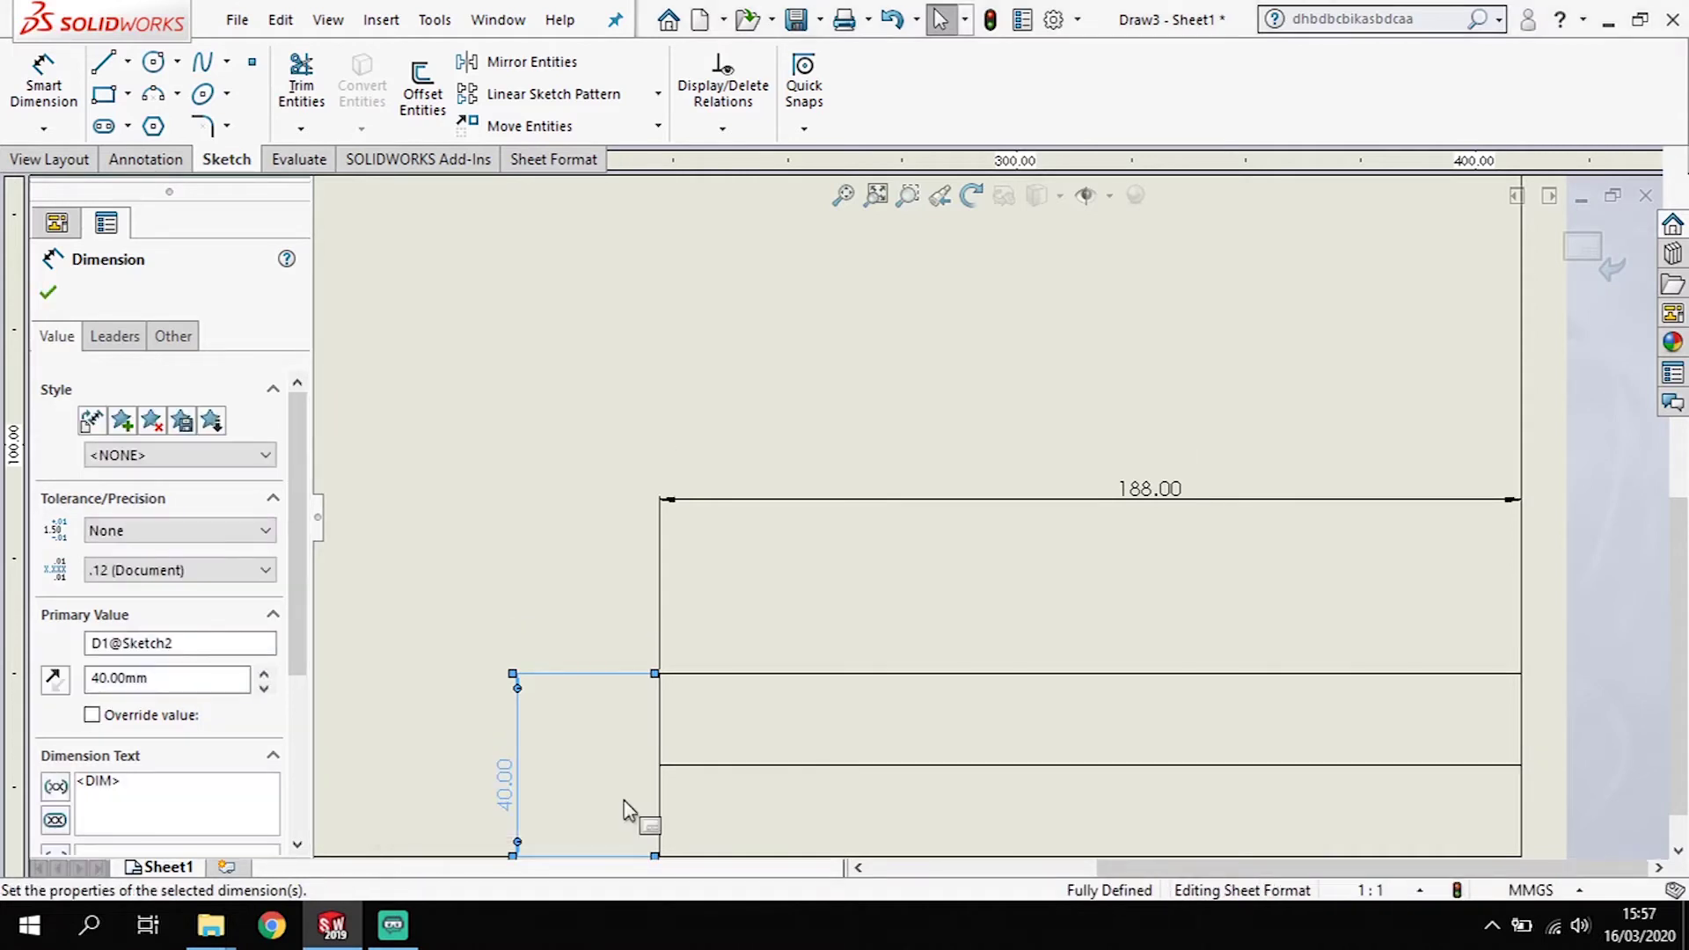
key("Escape")
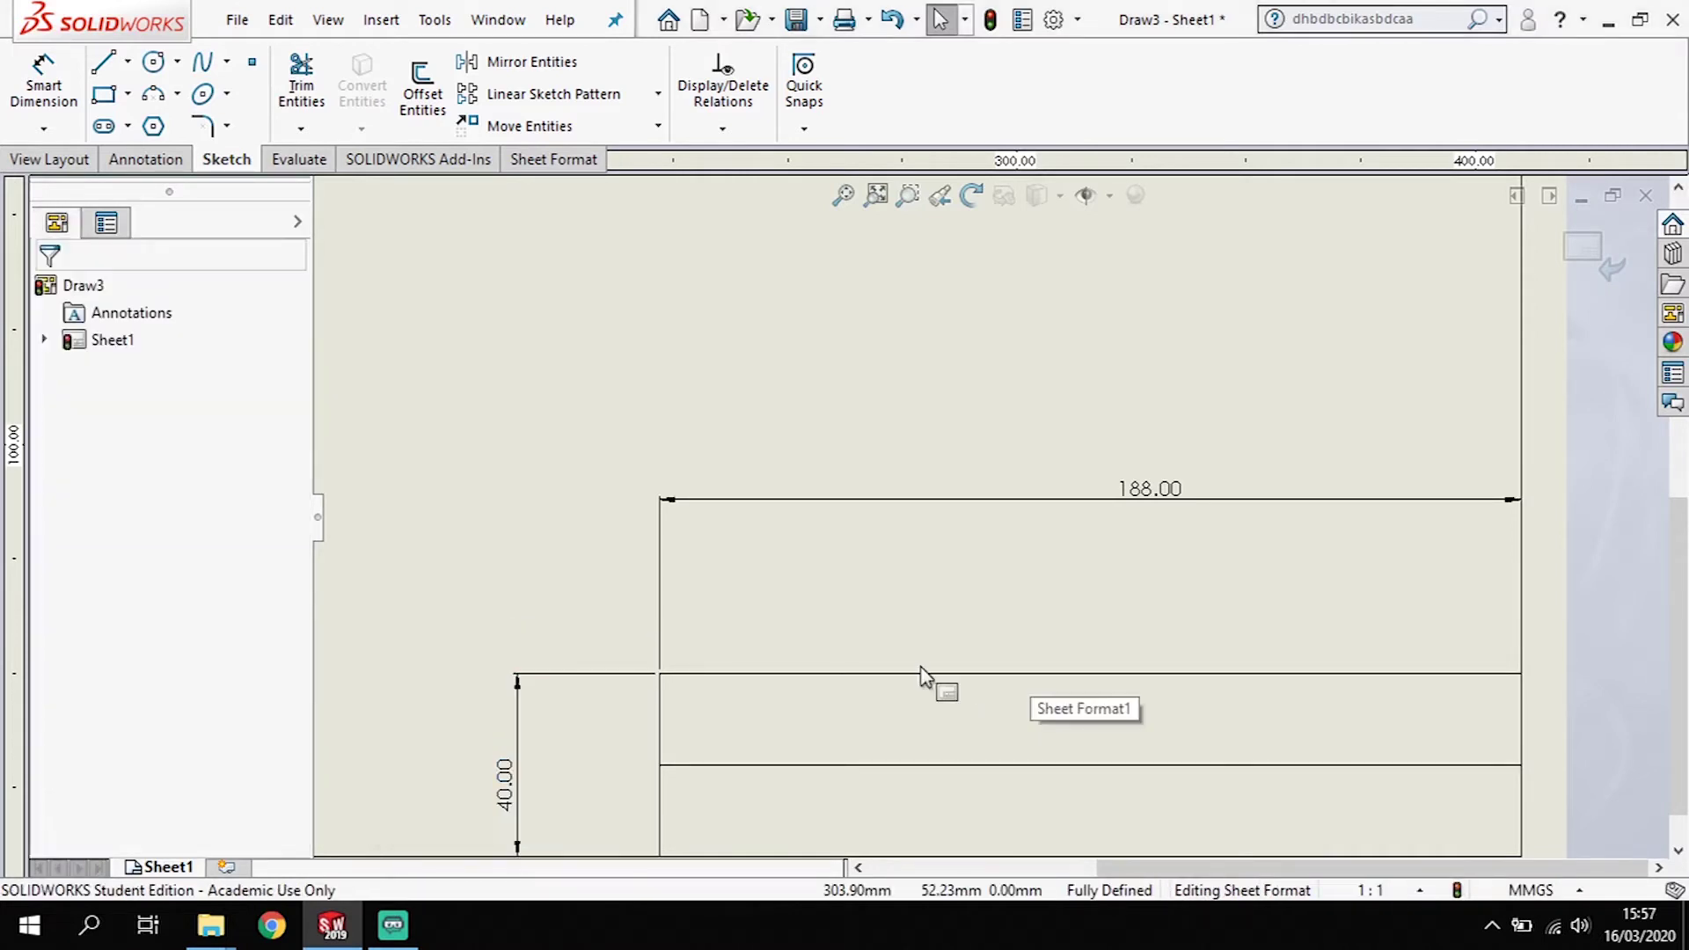
Step: Sketch a vertical divider from the title block's bottom edge up to the middle row line
left_click(103, 62)
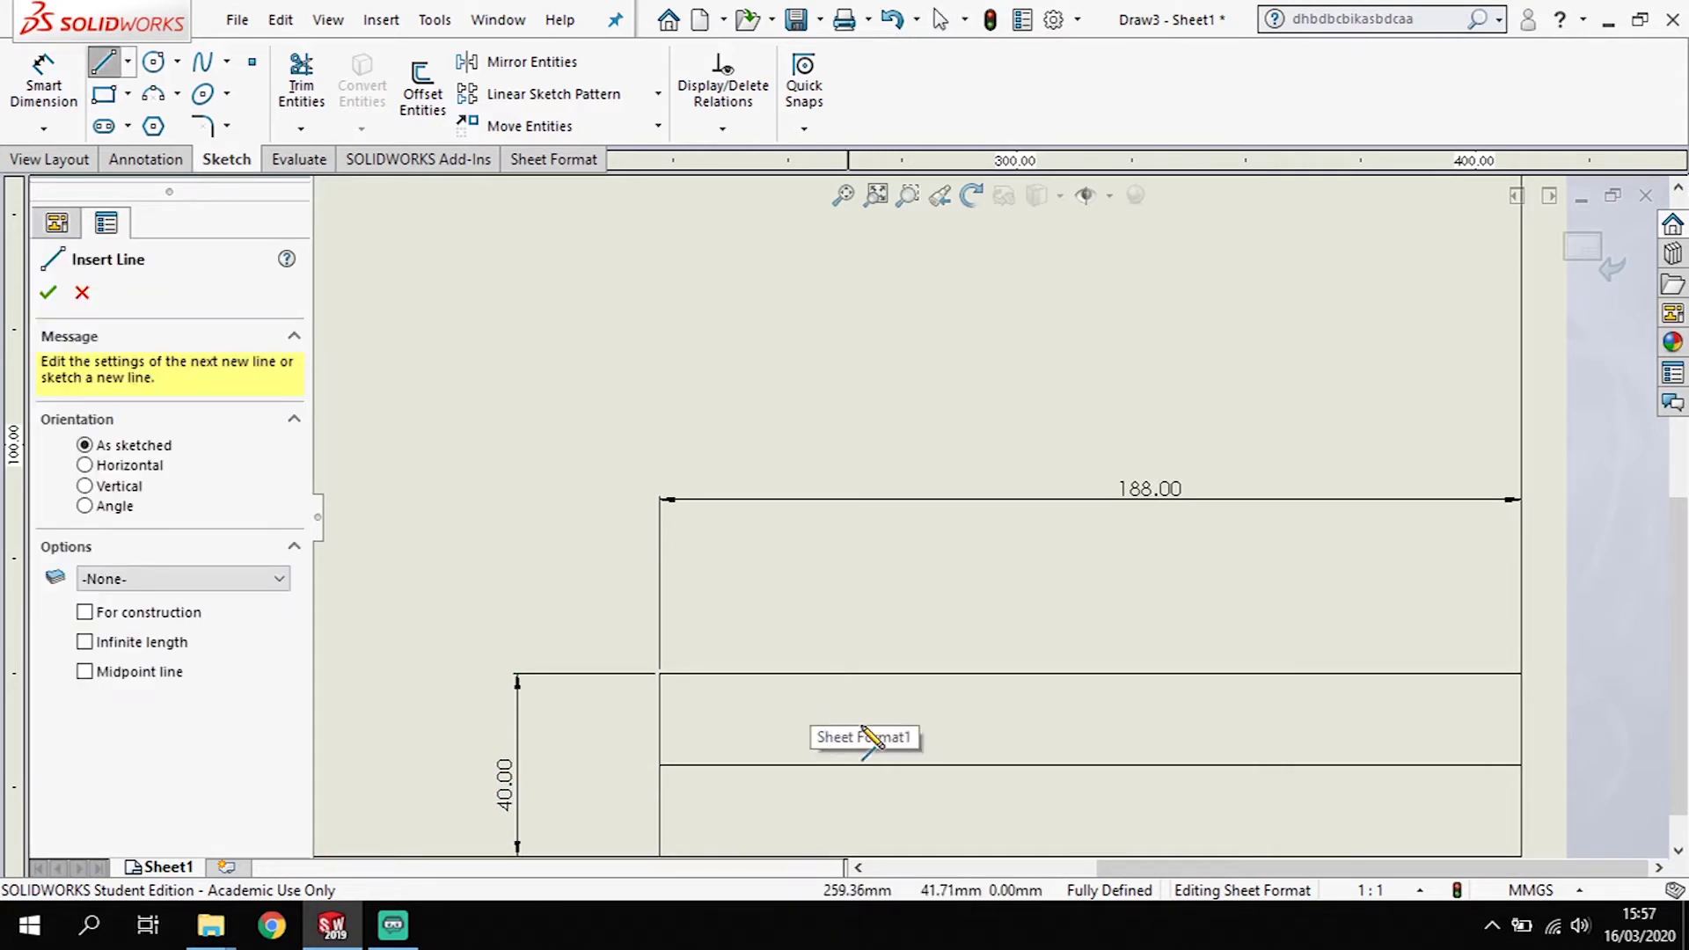
scroll(728, 853, "down", 1)
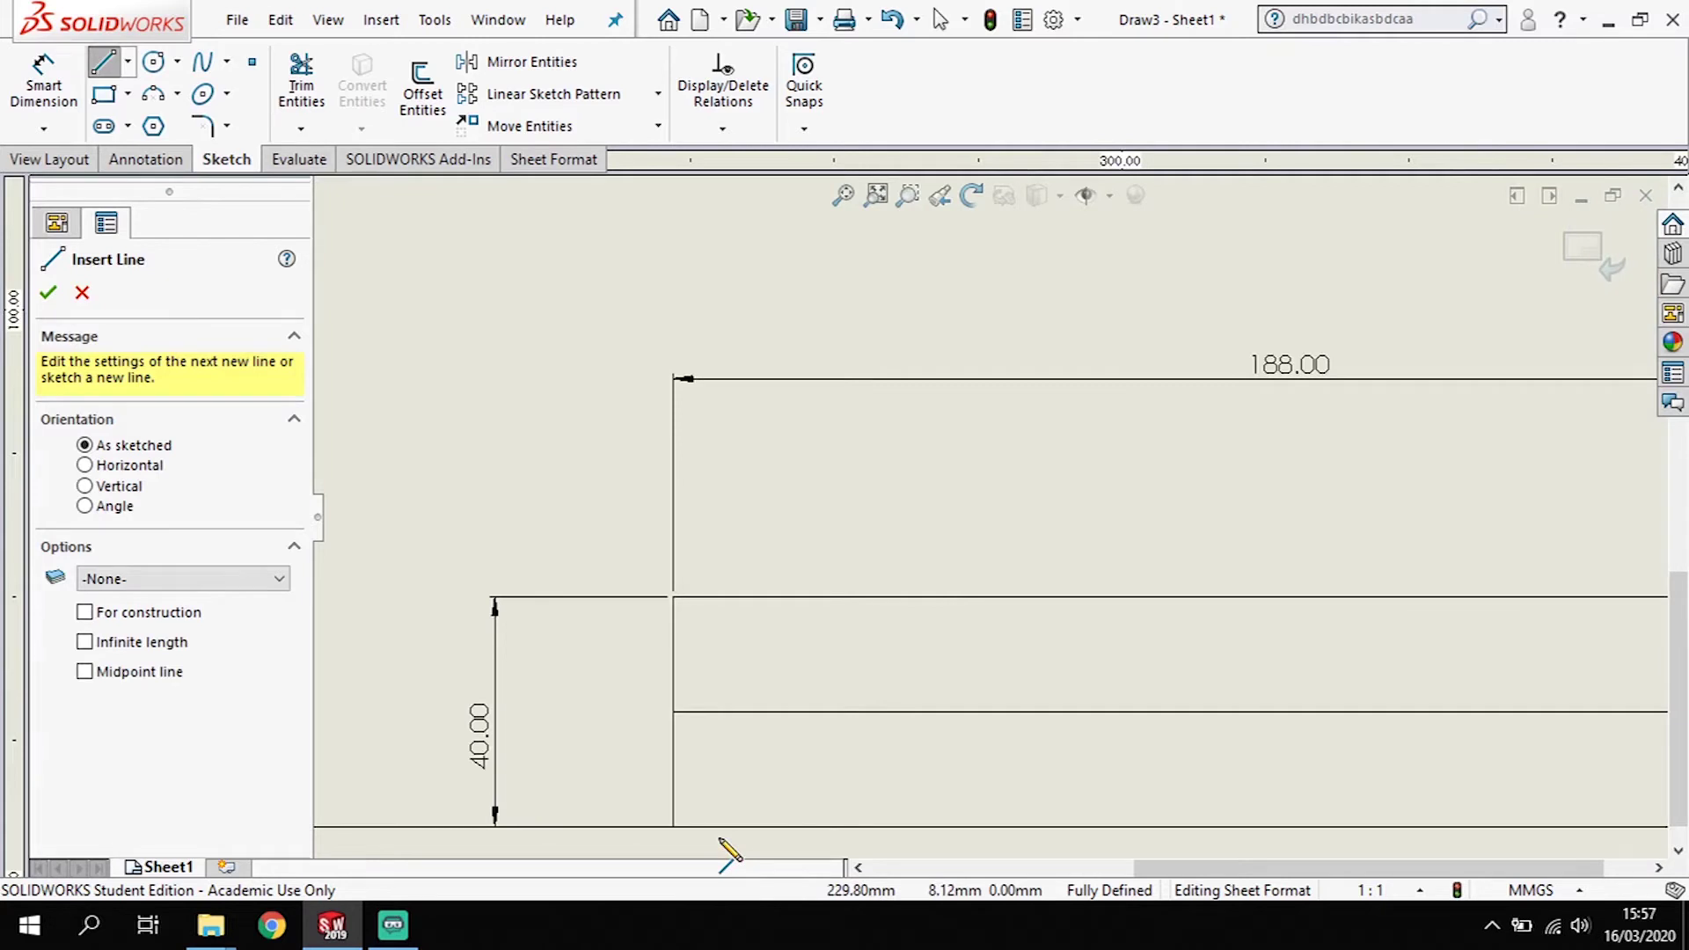
left_click(724, 827)
left_click(731, 711)
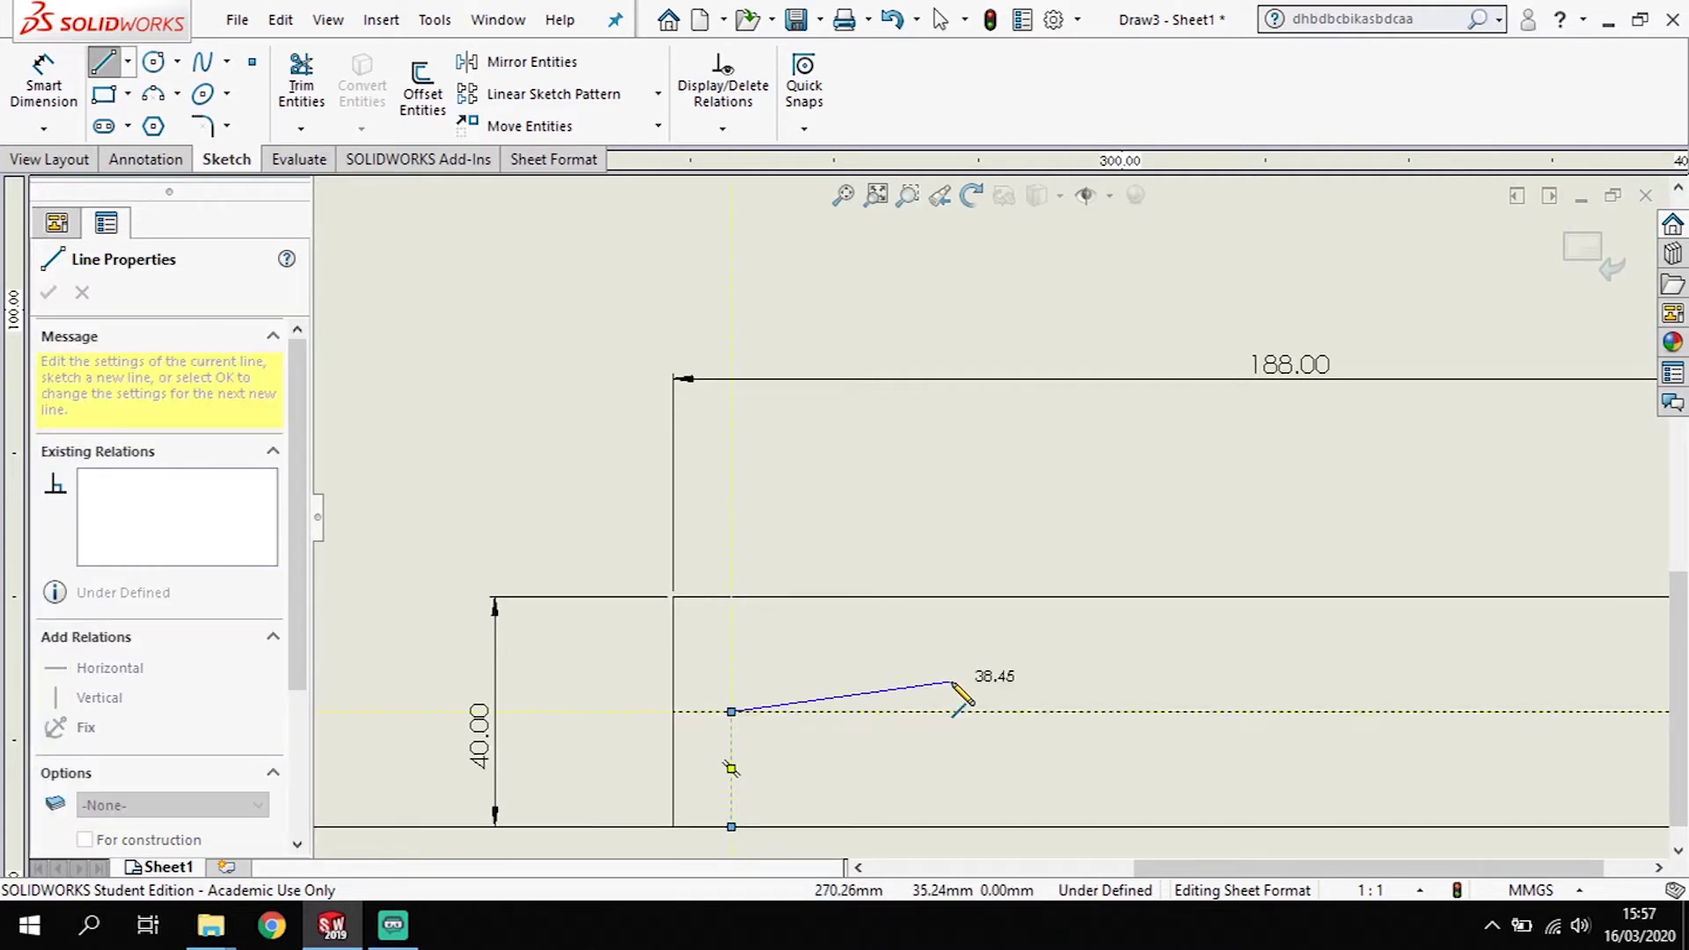
key("Escape")
scroll(985, 519, "up", 2)
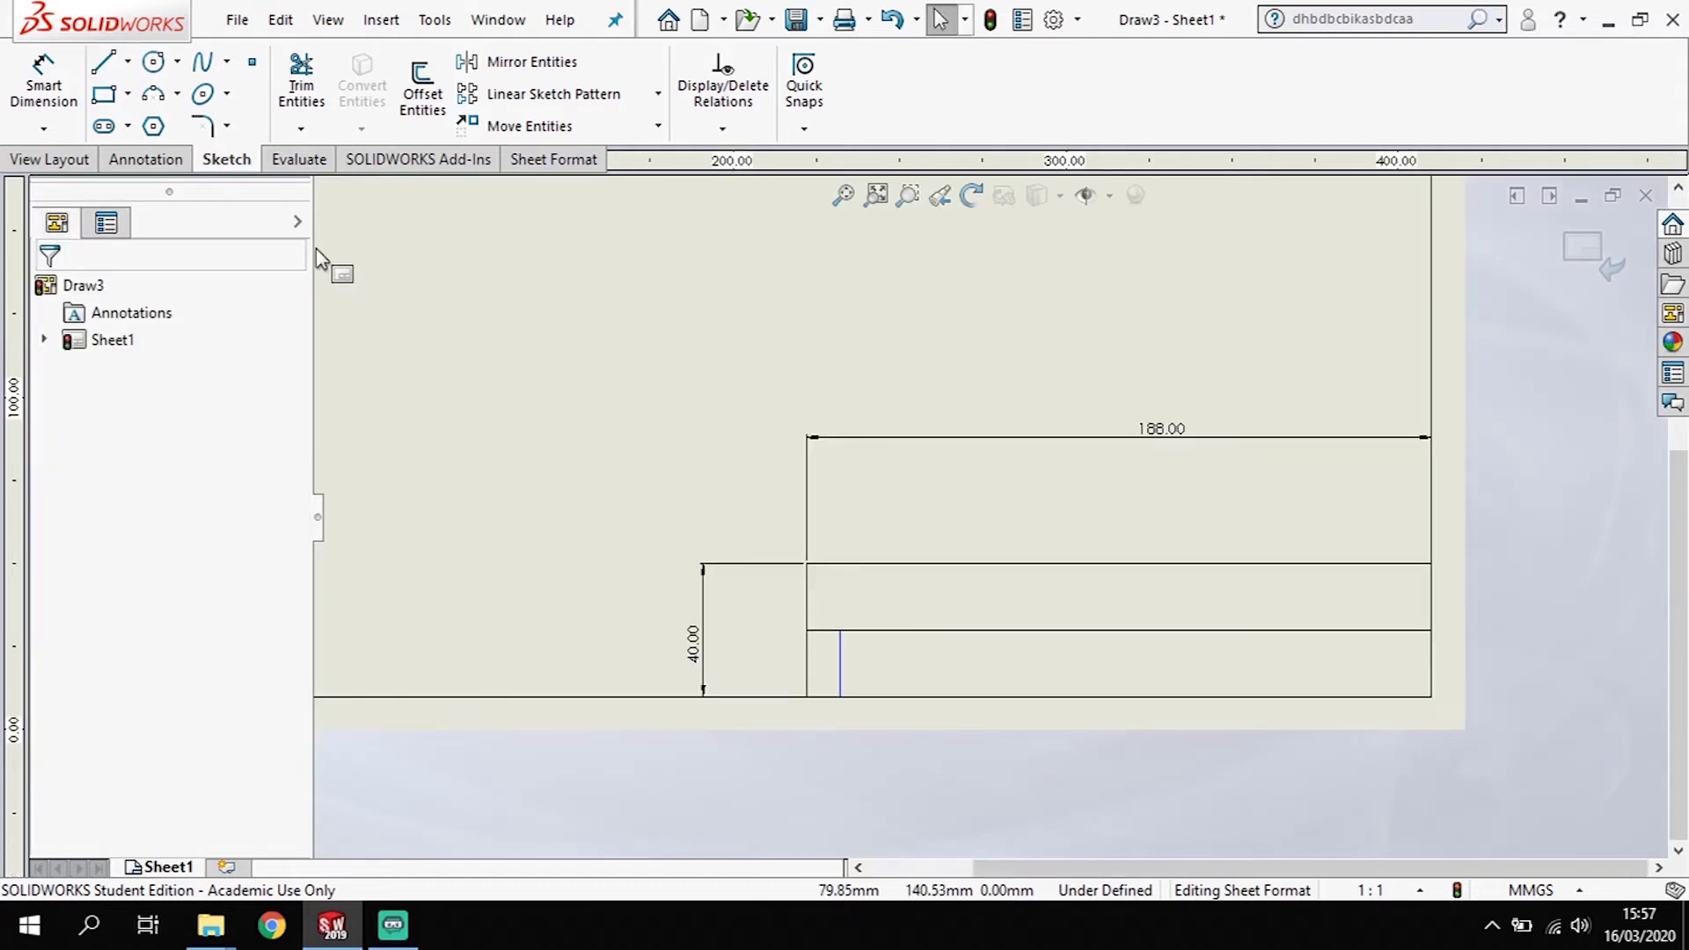
Step: Add two more vertical dividers spanning the title block's height
key("l")
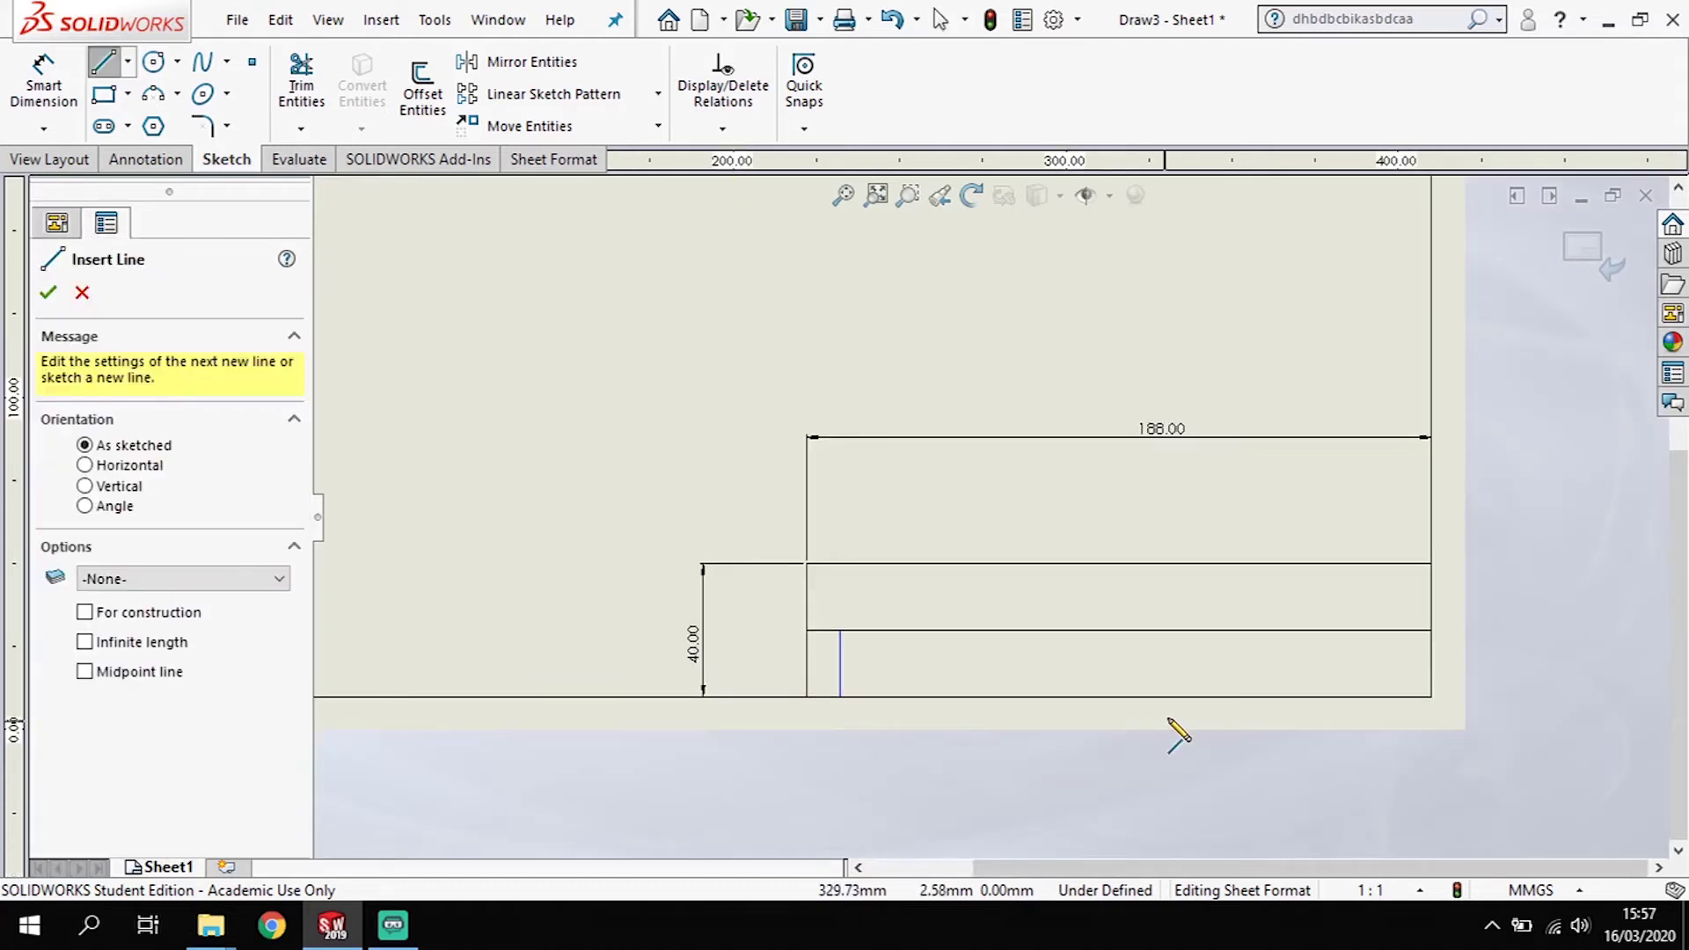
left_click(1214, 572)
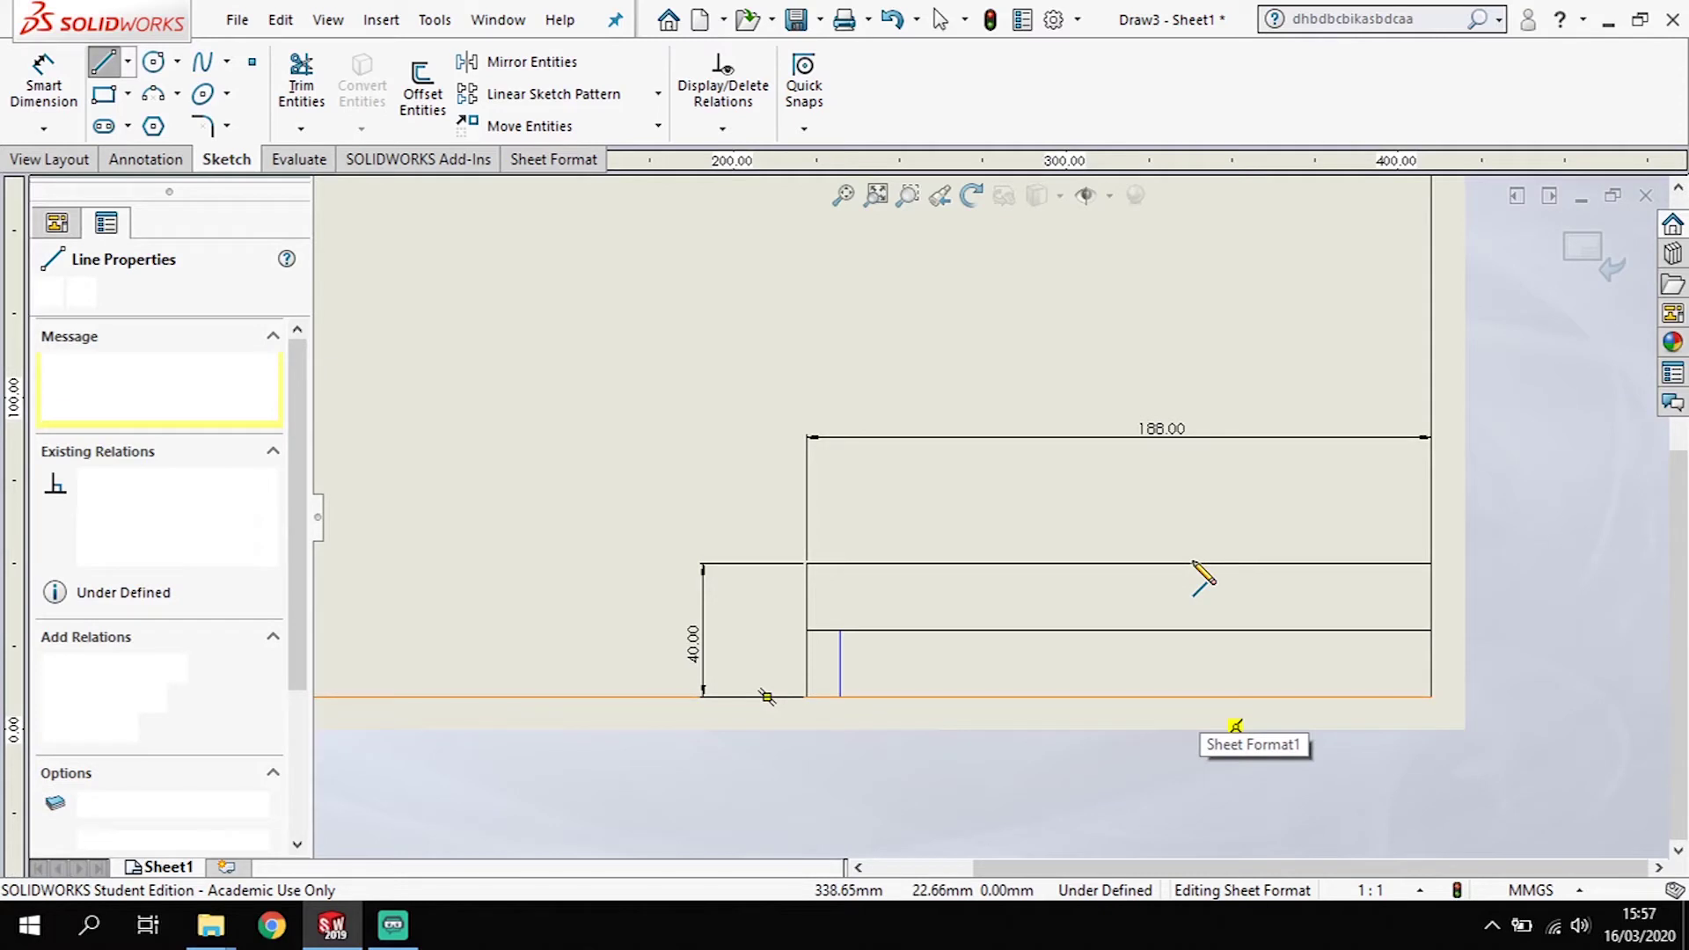
left_click(1198, 697)
key("Escape")
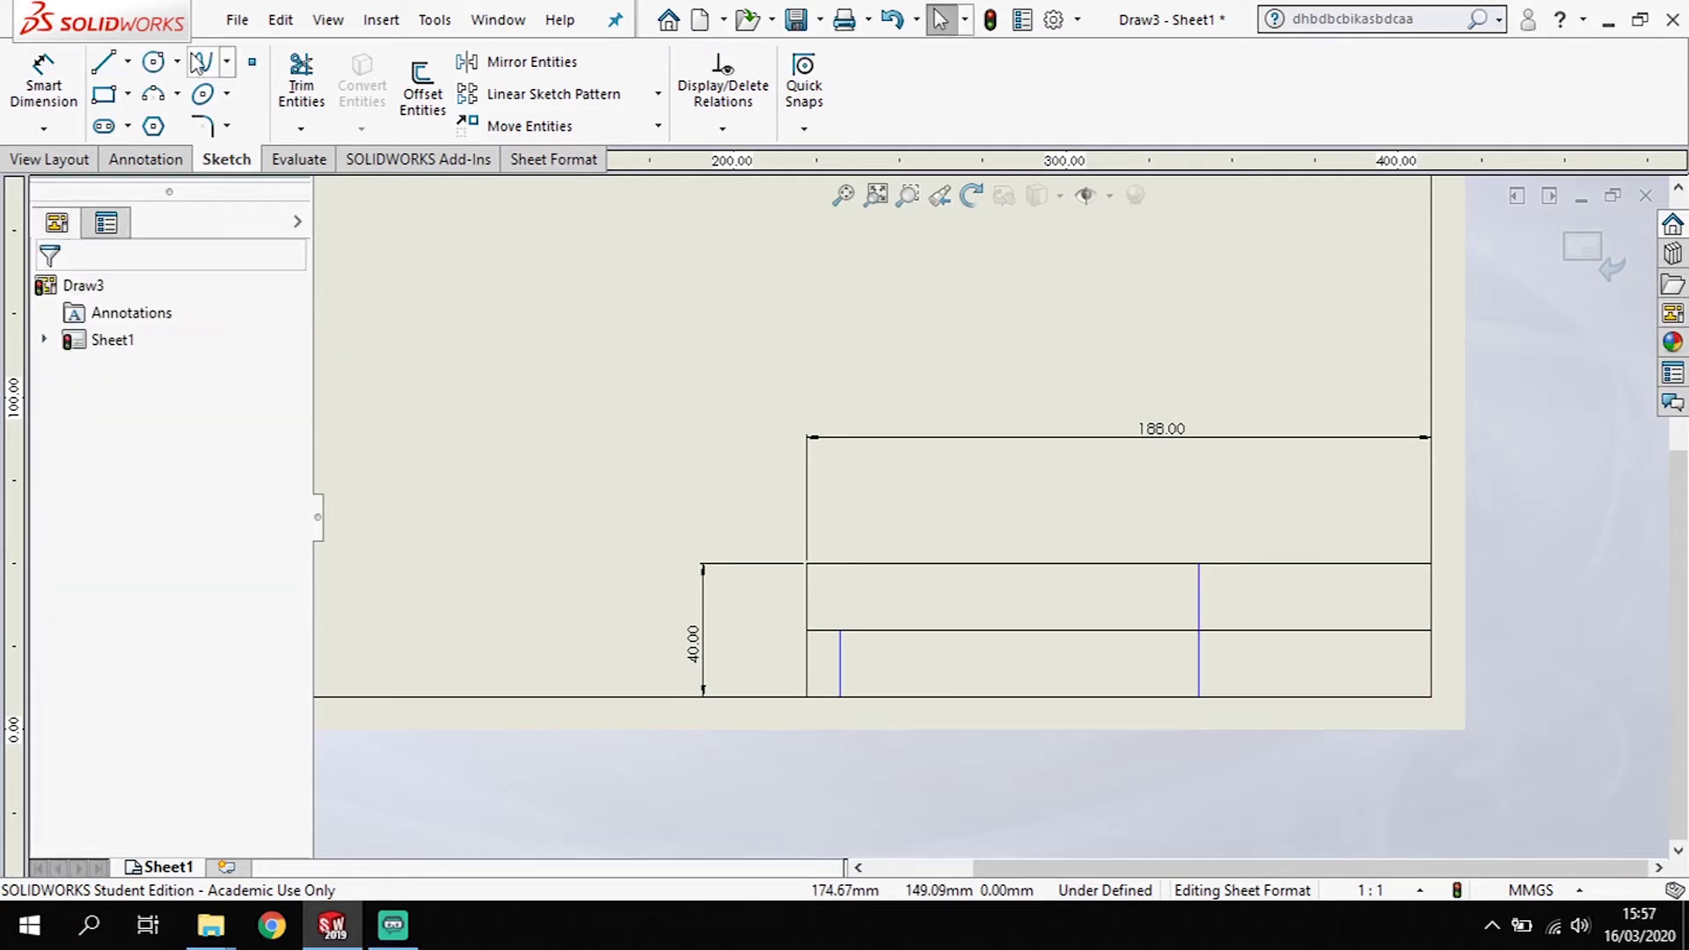
left_click(123, 64)
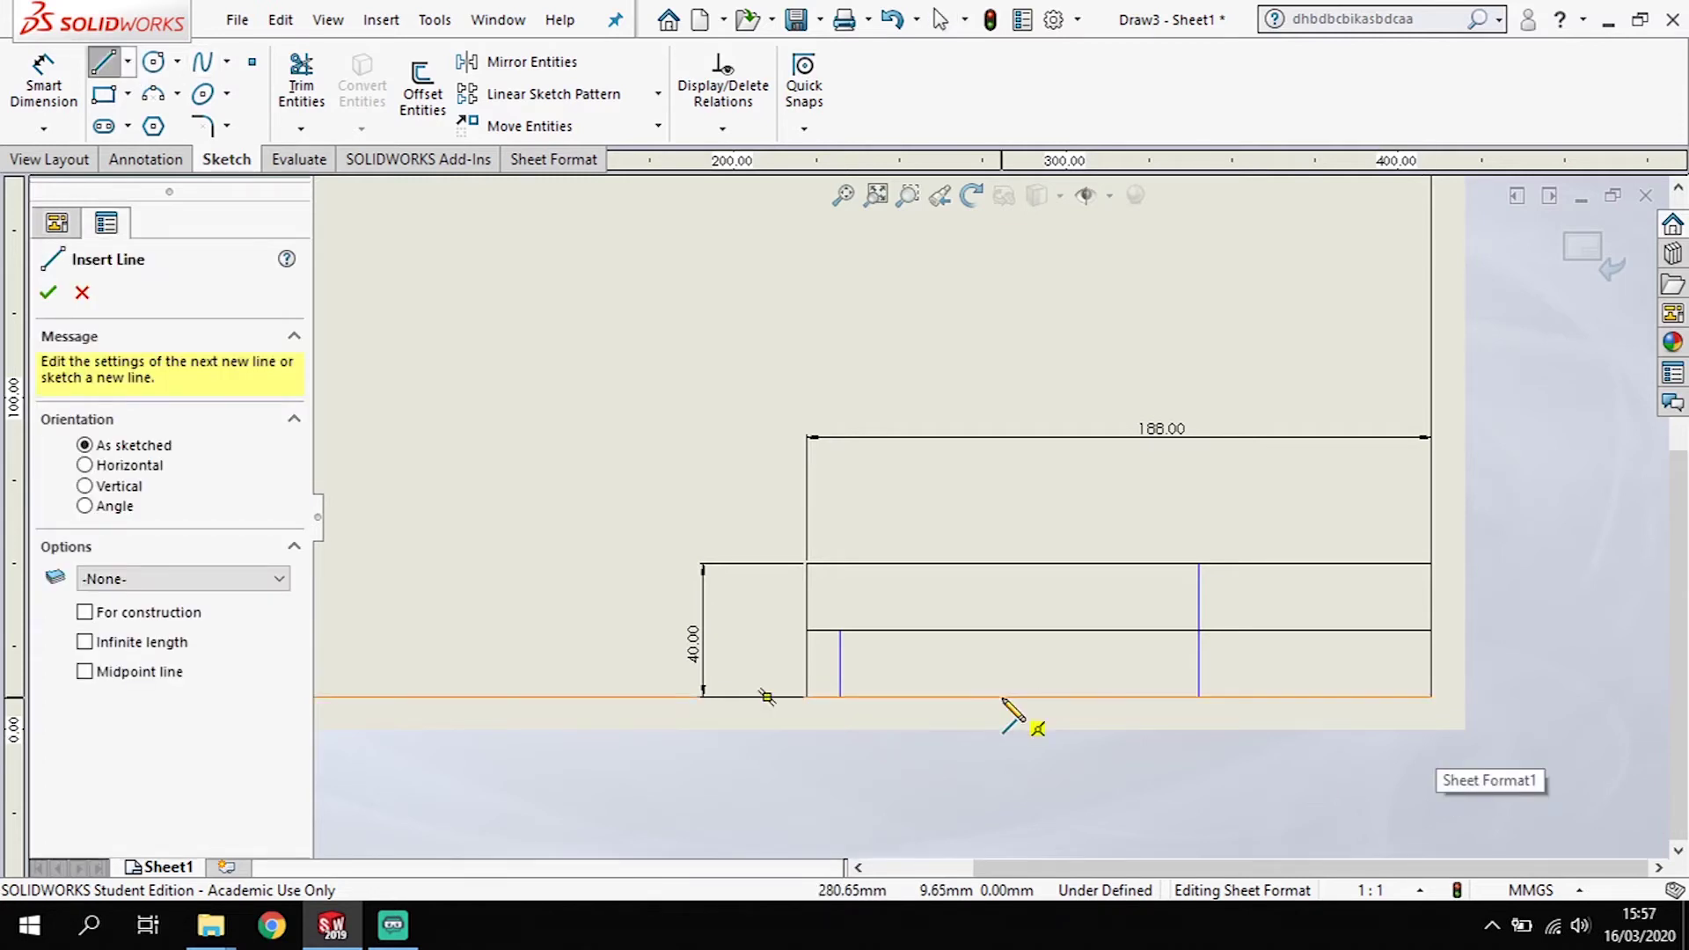
left_click(1002, 562)
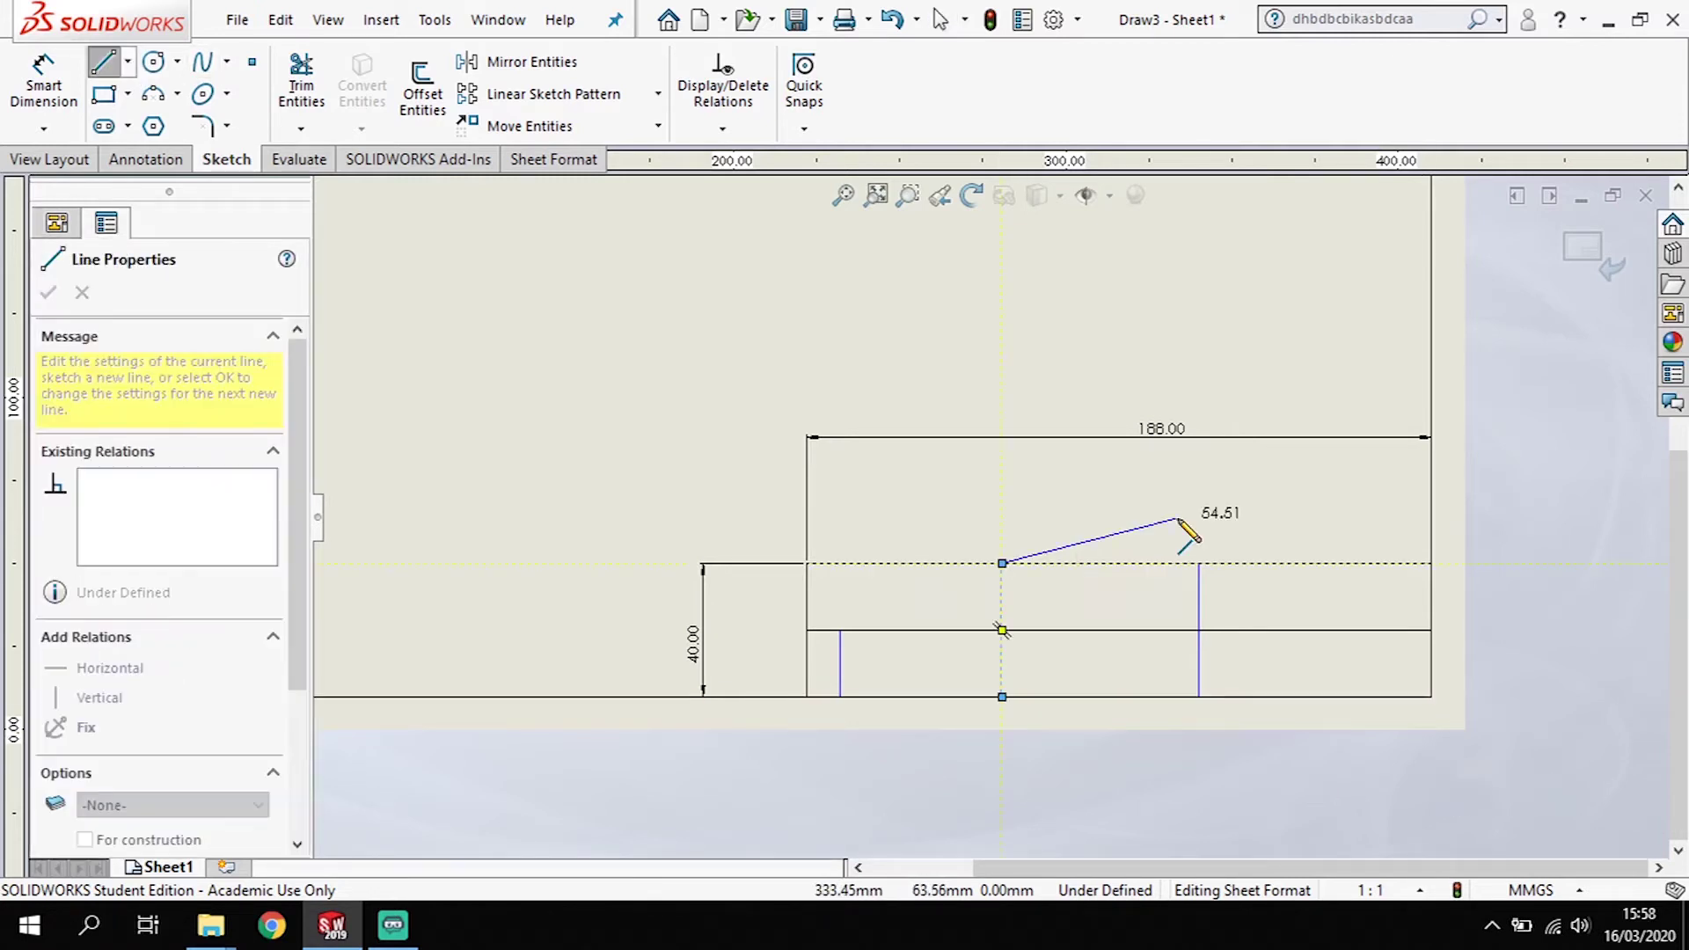
left_click(1002, 697)
key("Escape")
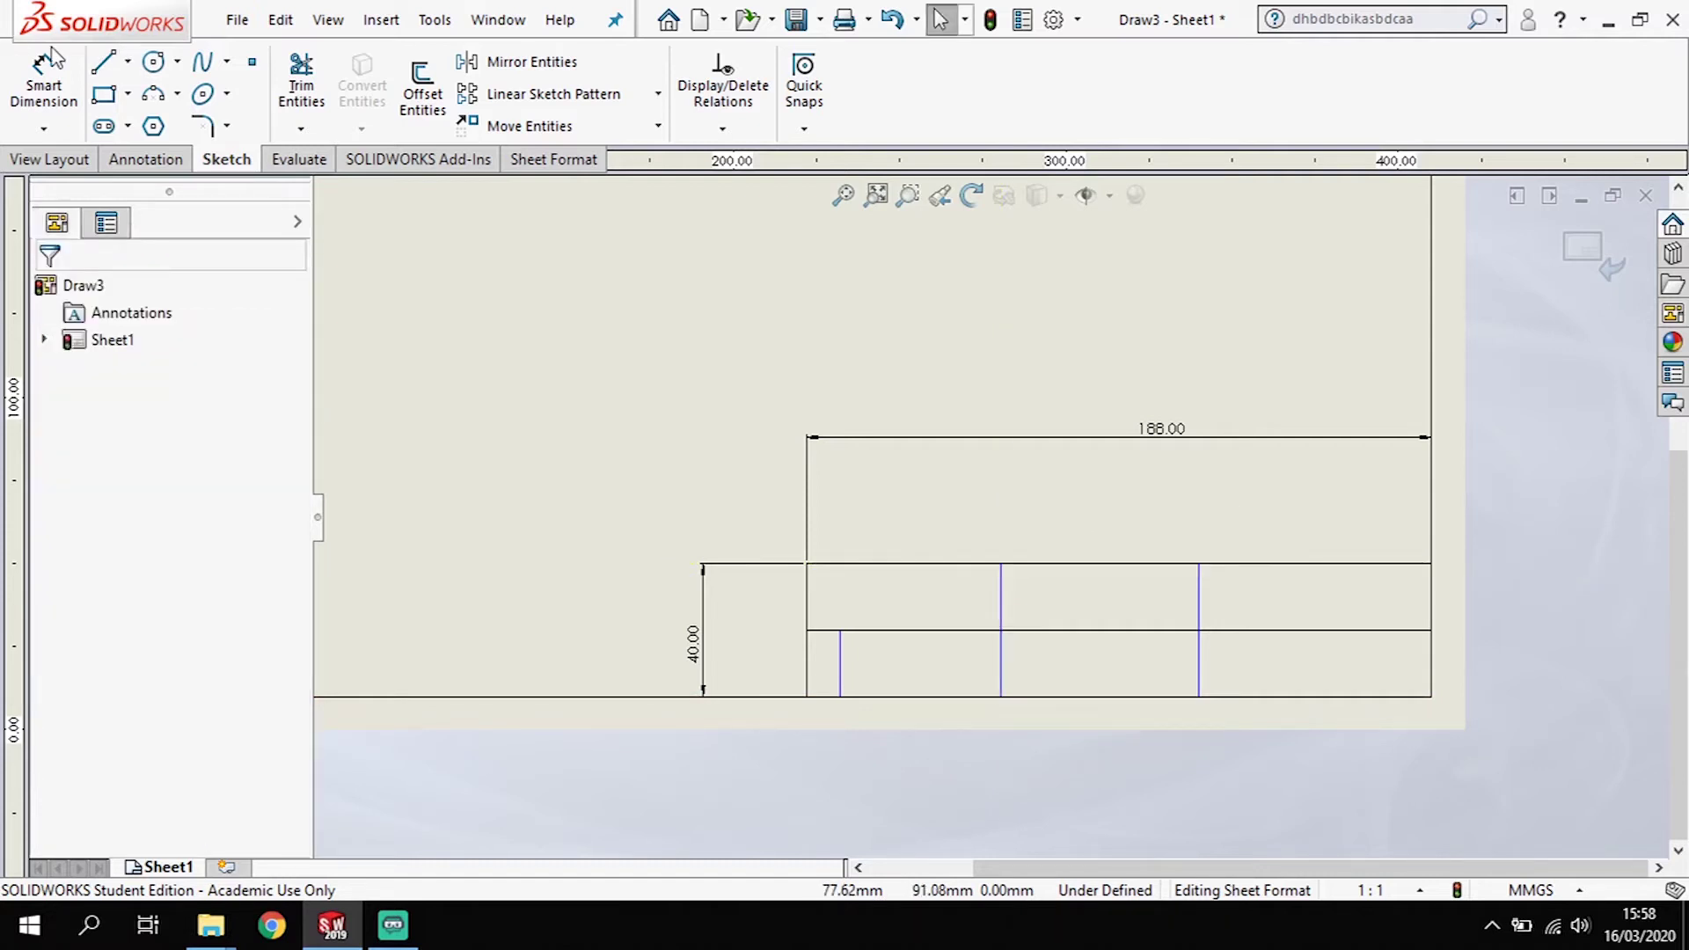
Step: Draw three horizontal row lines across the title block's lower band
left_click(103, 62)
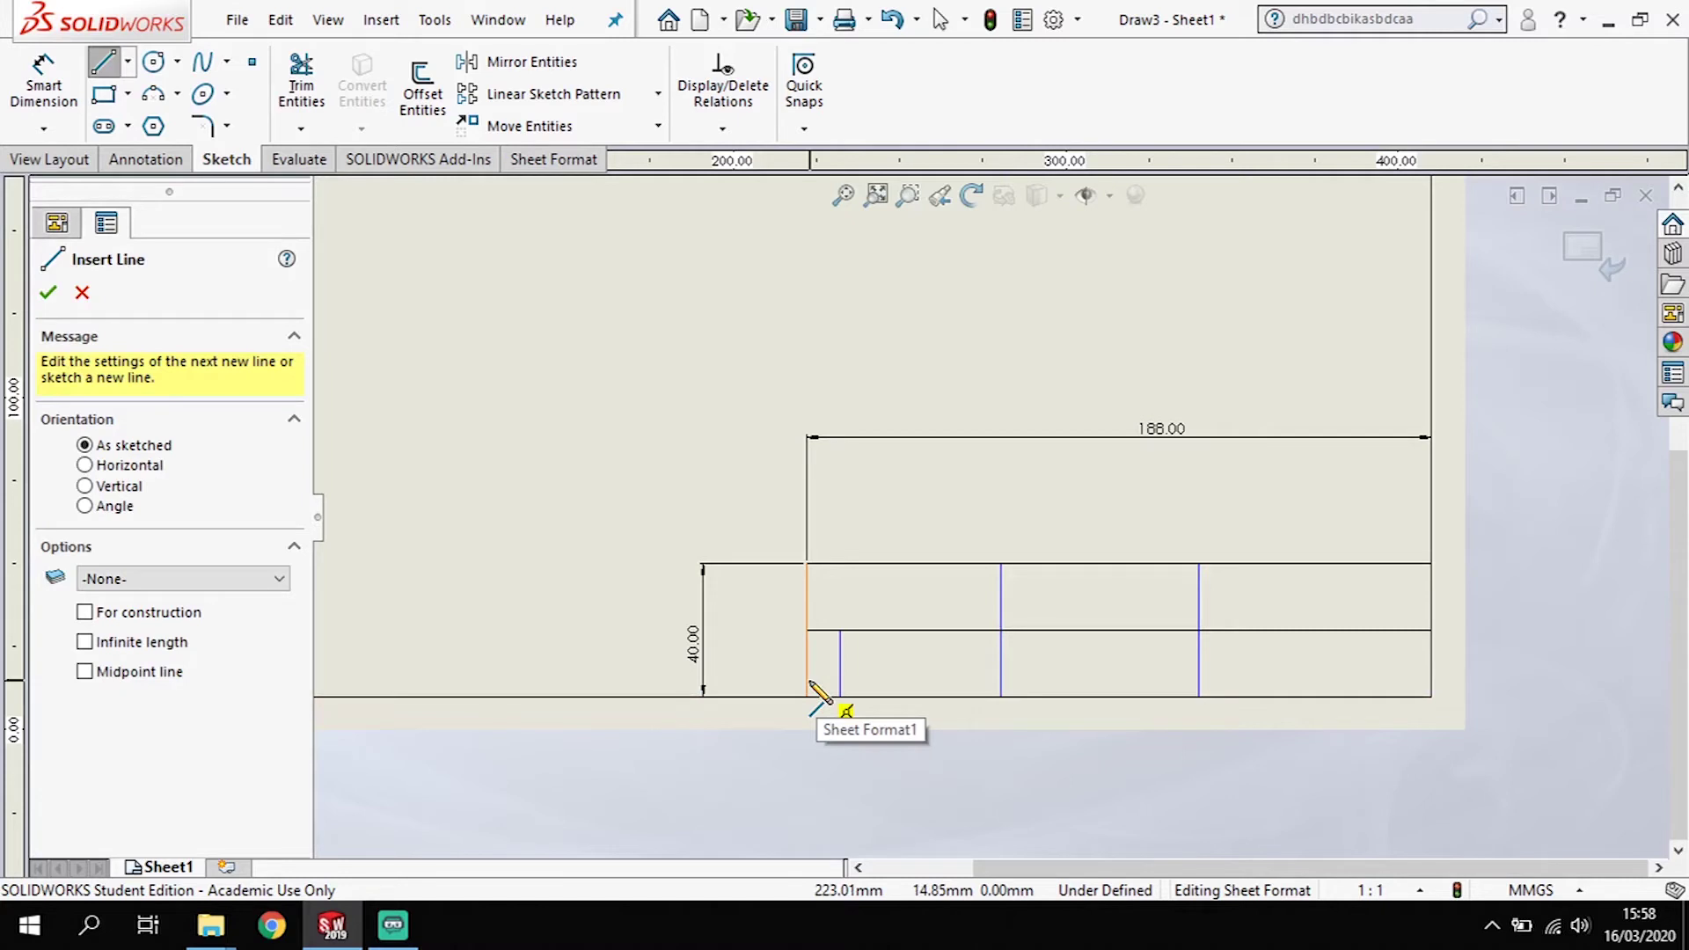
left_click(808, 695)
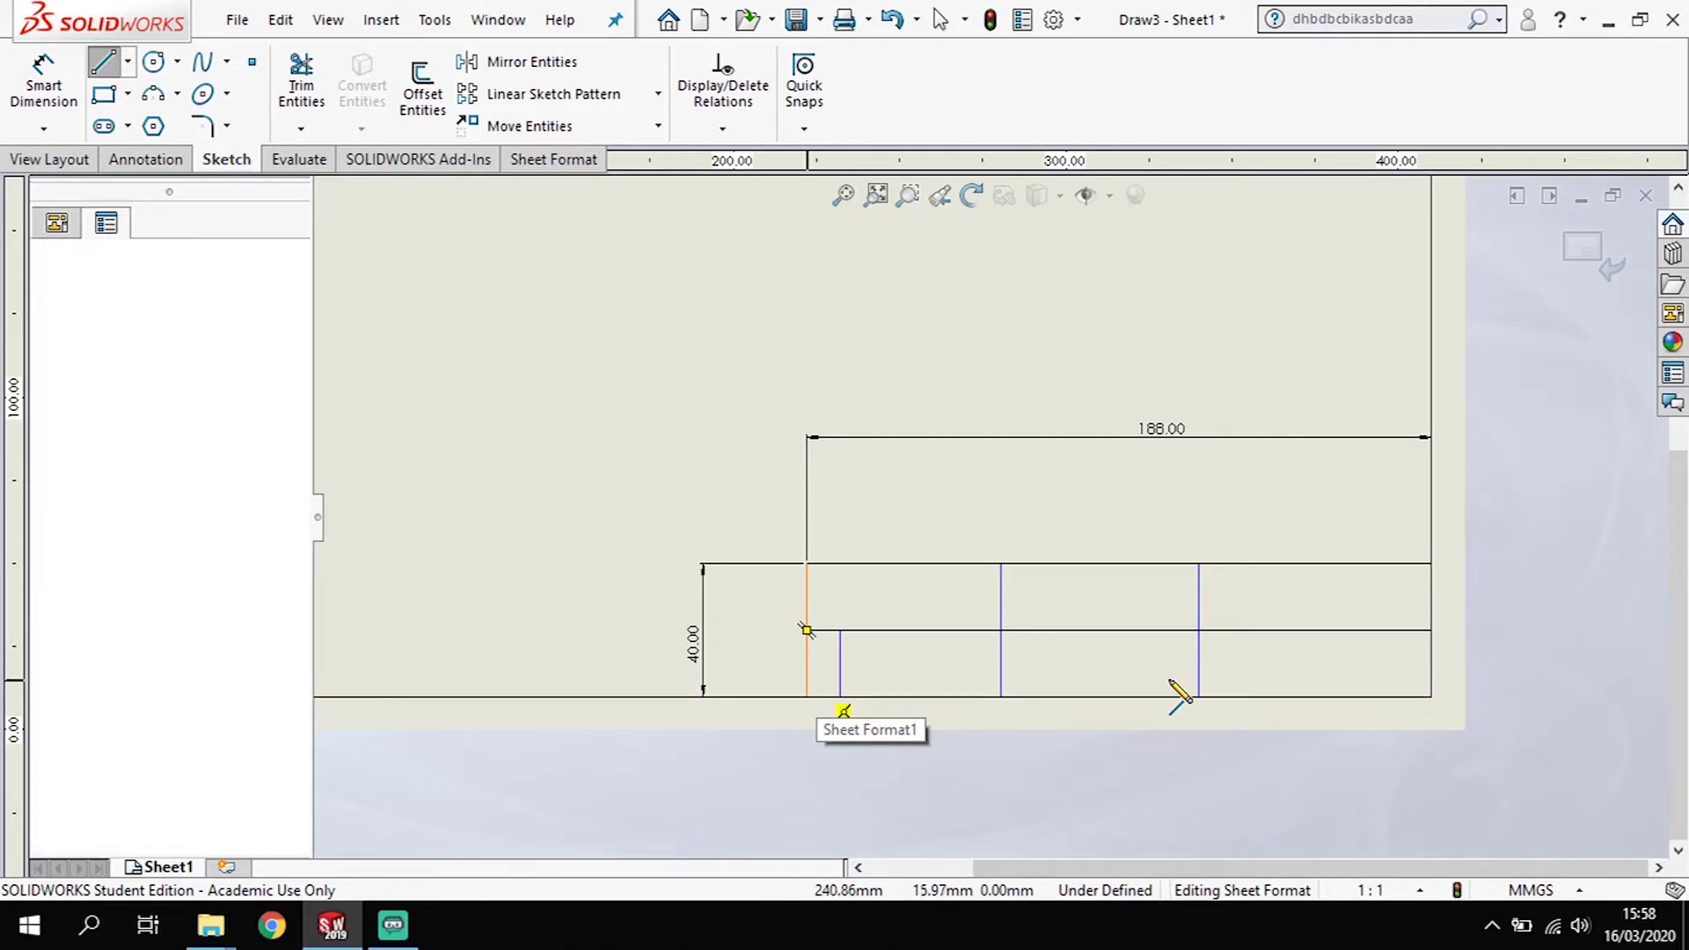
left_click(1431, 679)
key("Escape")
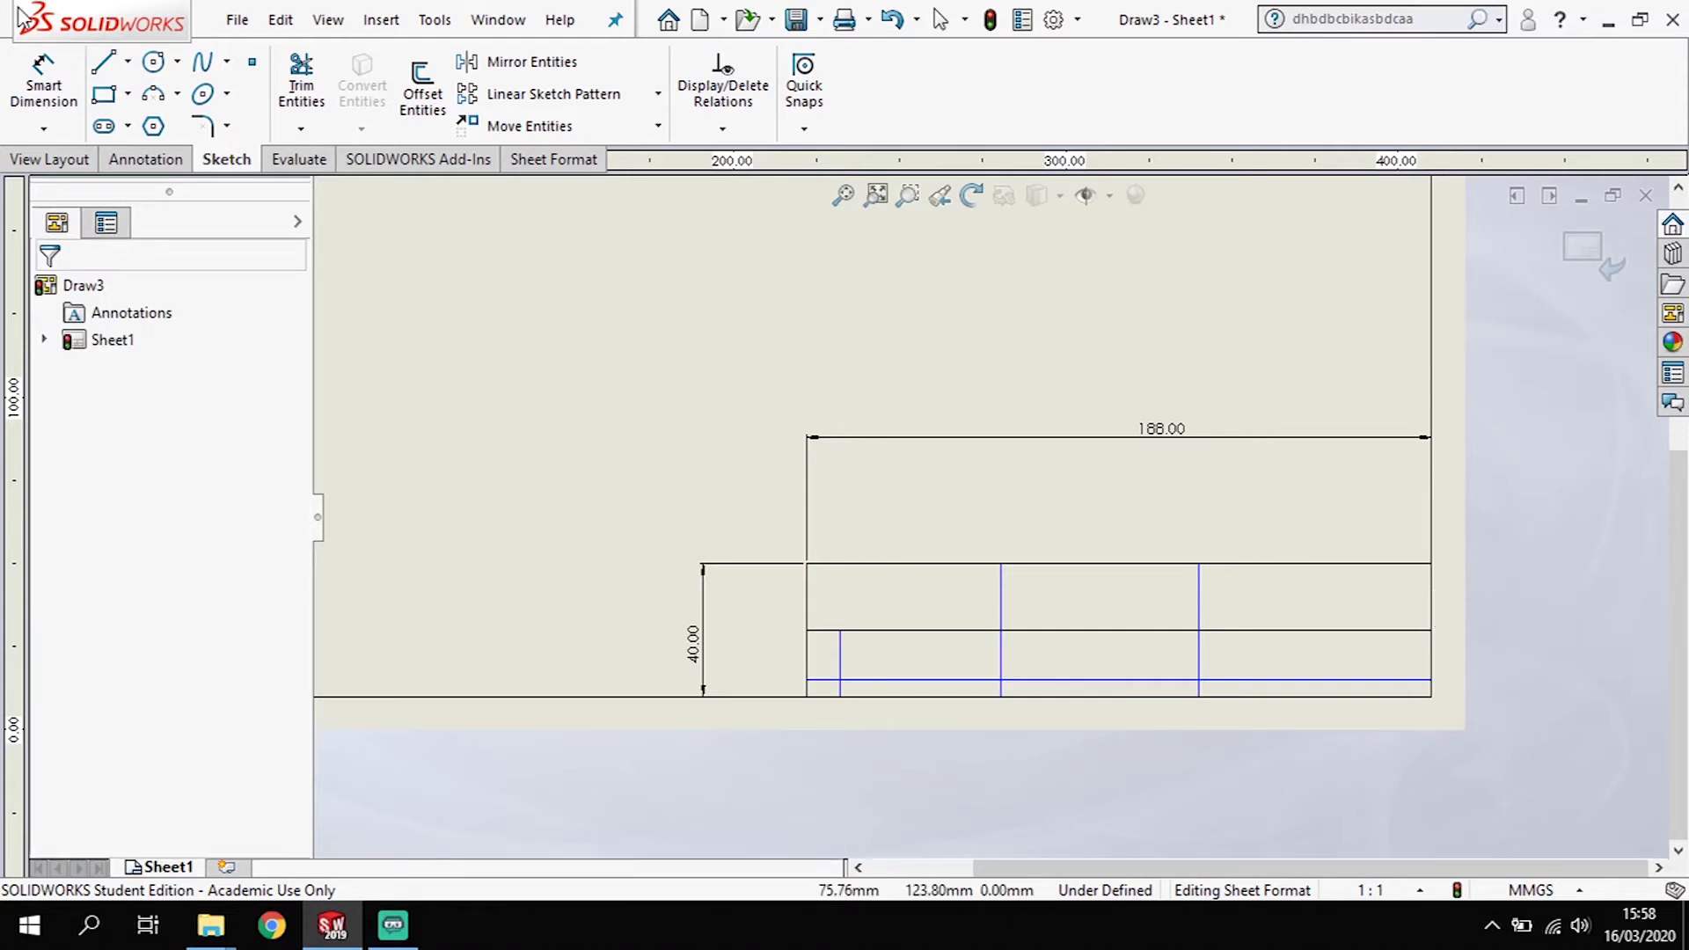
left_click(103, 61)
scroll(816, 752, "down", 2)
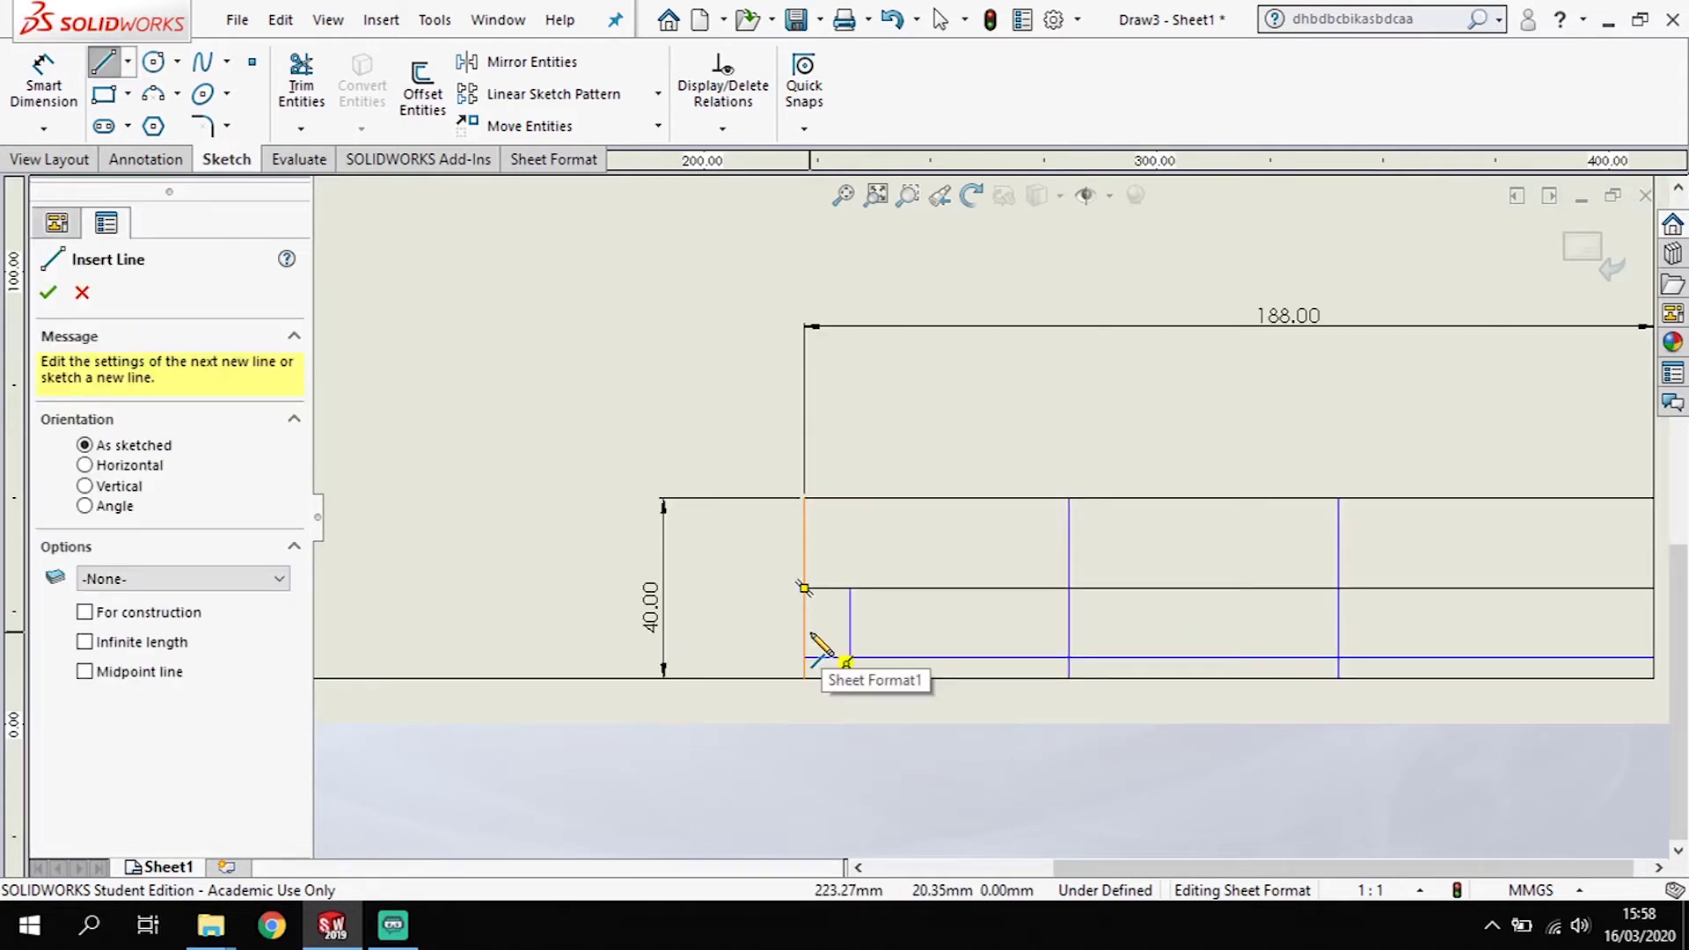
left_click(821, 652)
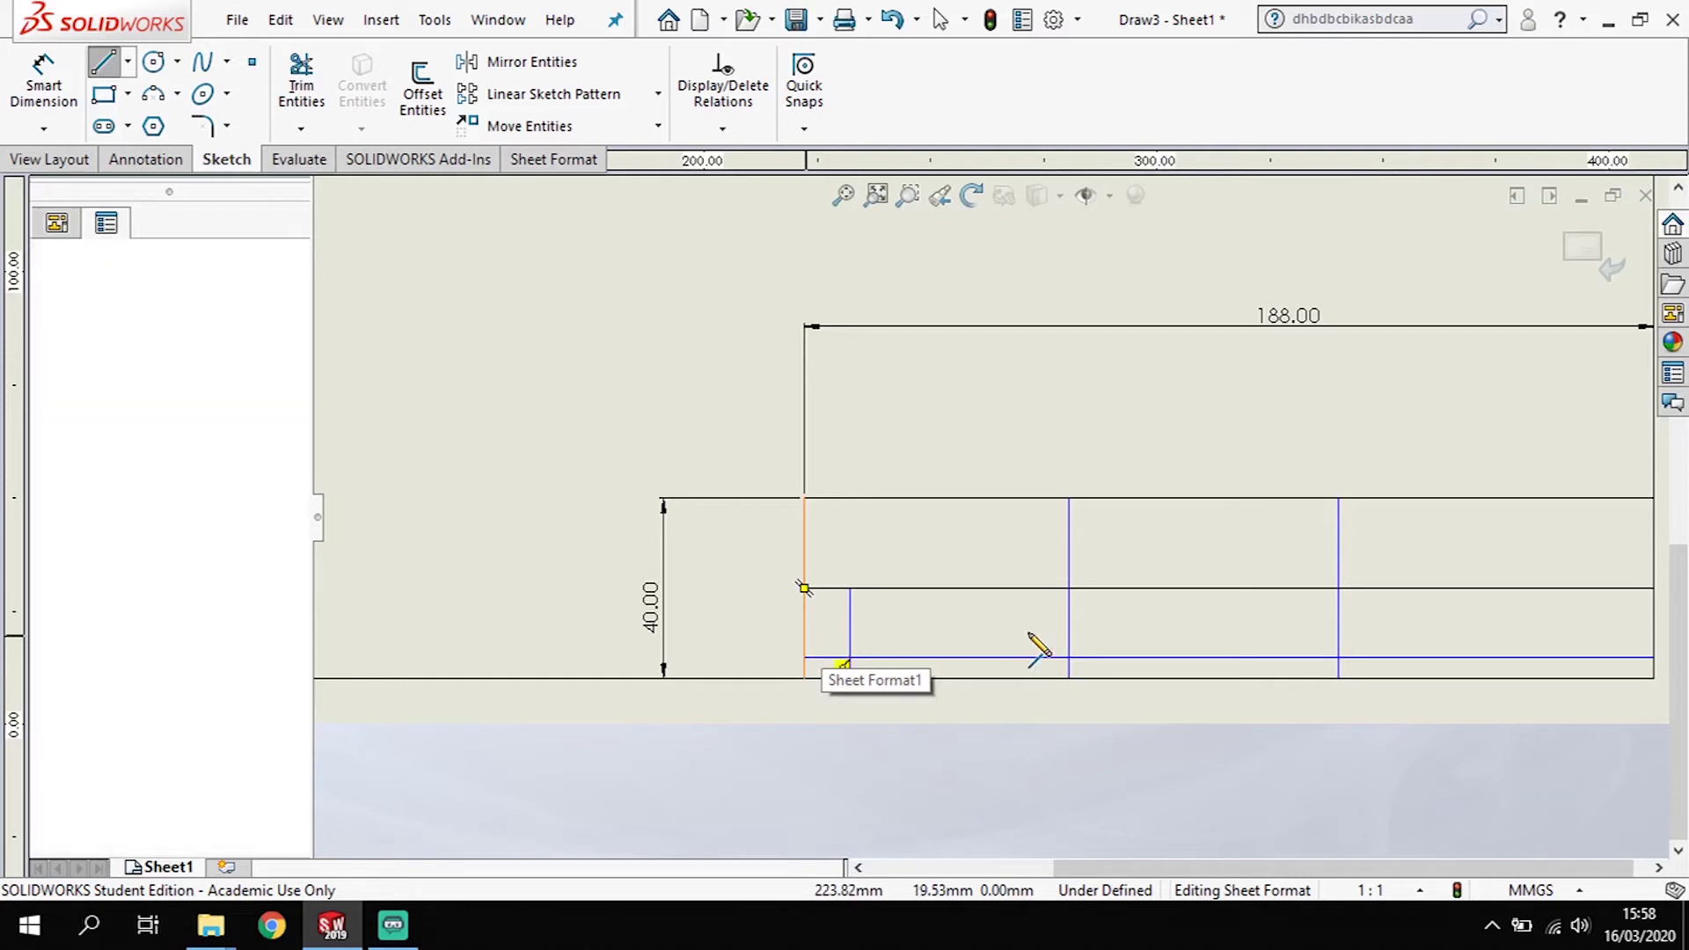
left_click(1654, 635)
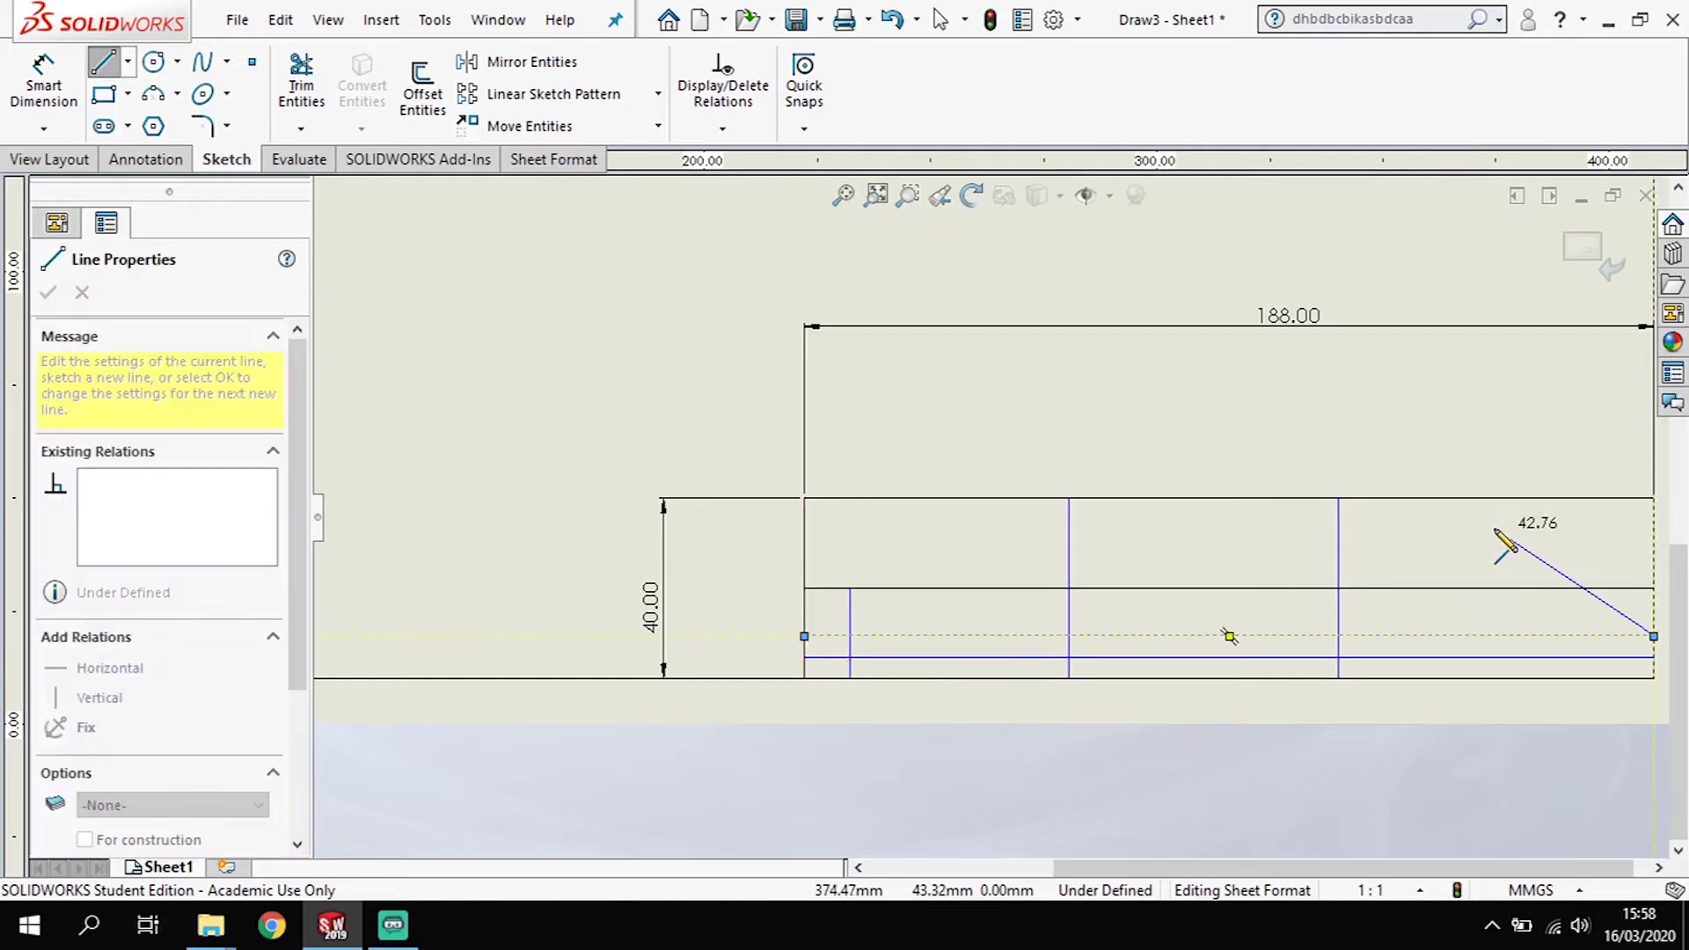
left_click(101, 65)
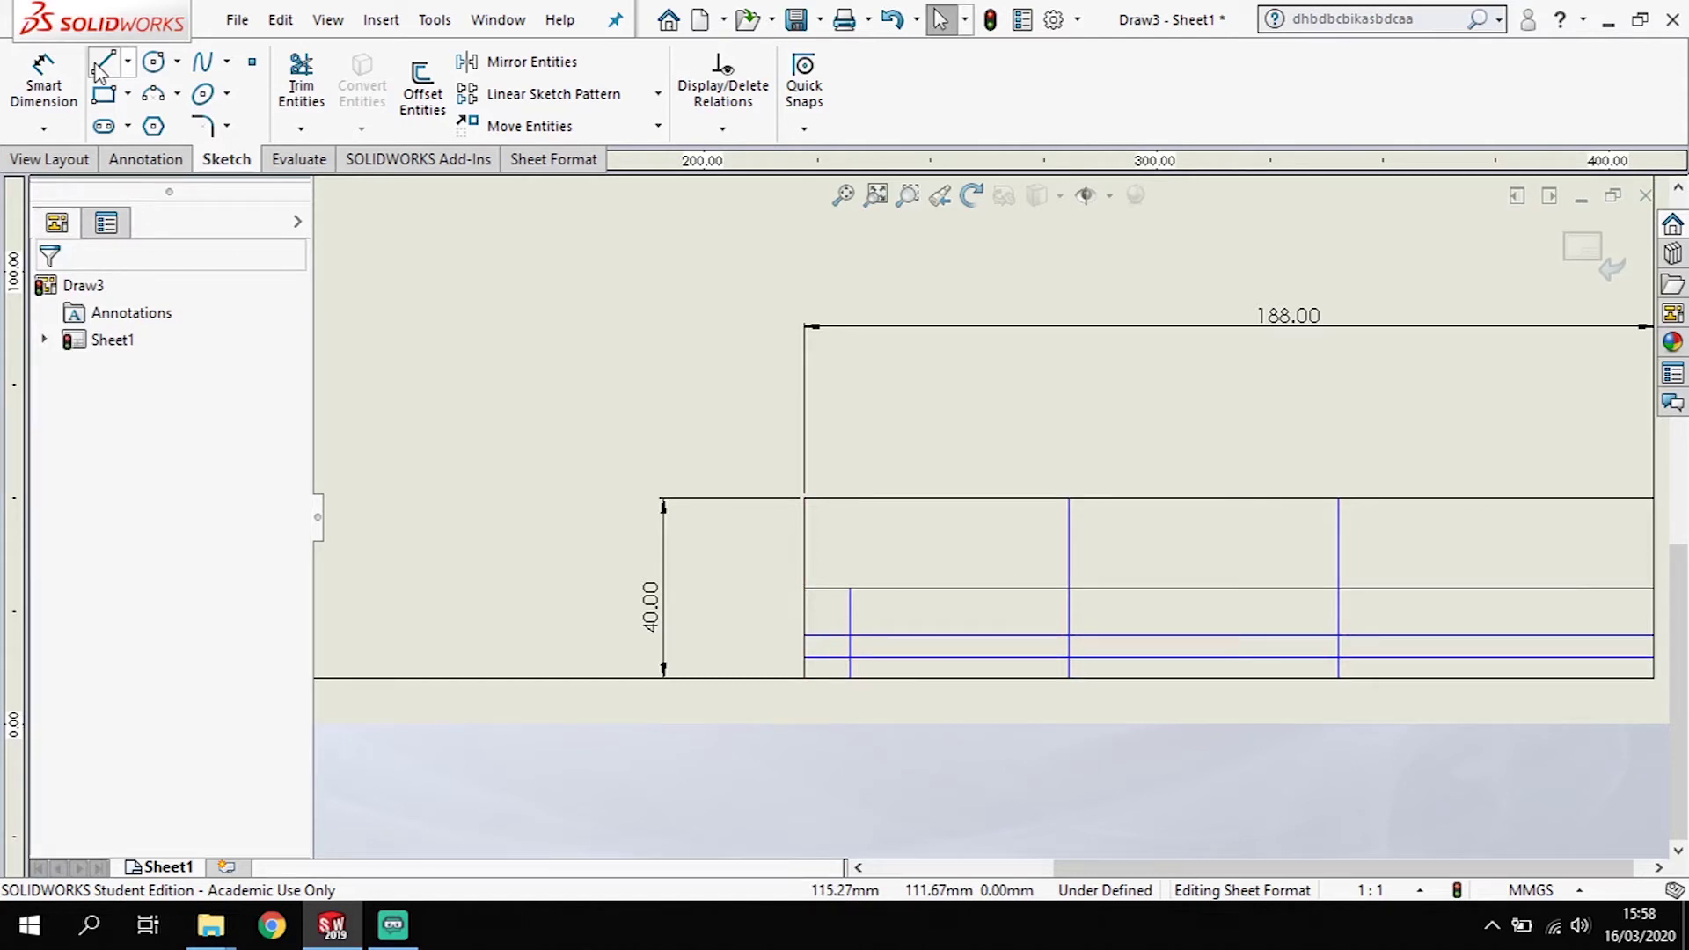
left_click(101, 65)
left_click(804, 613)
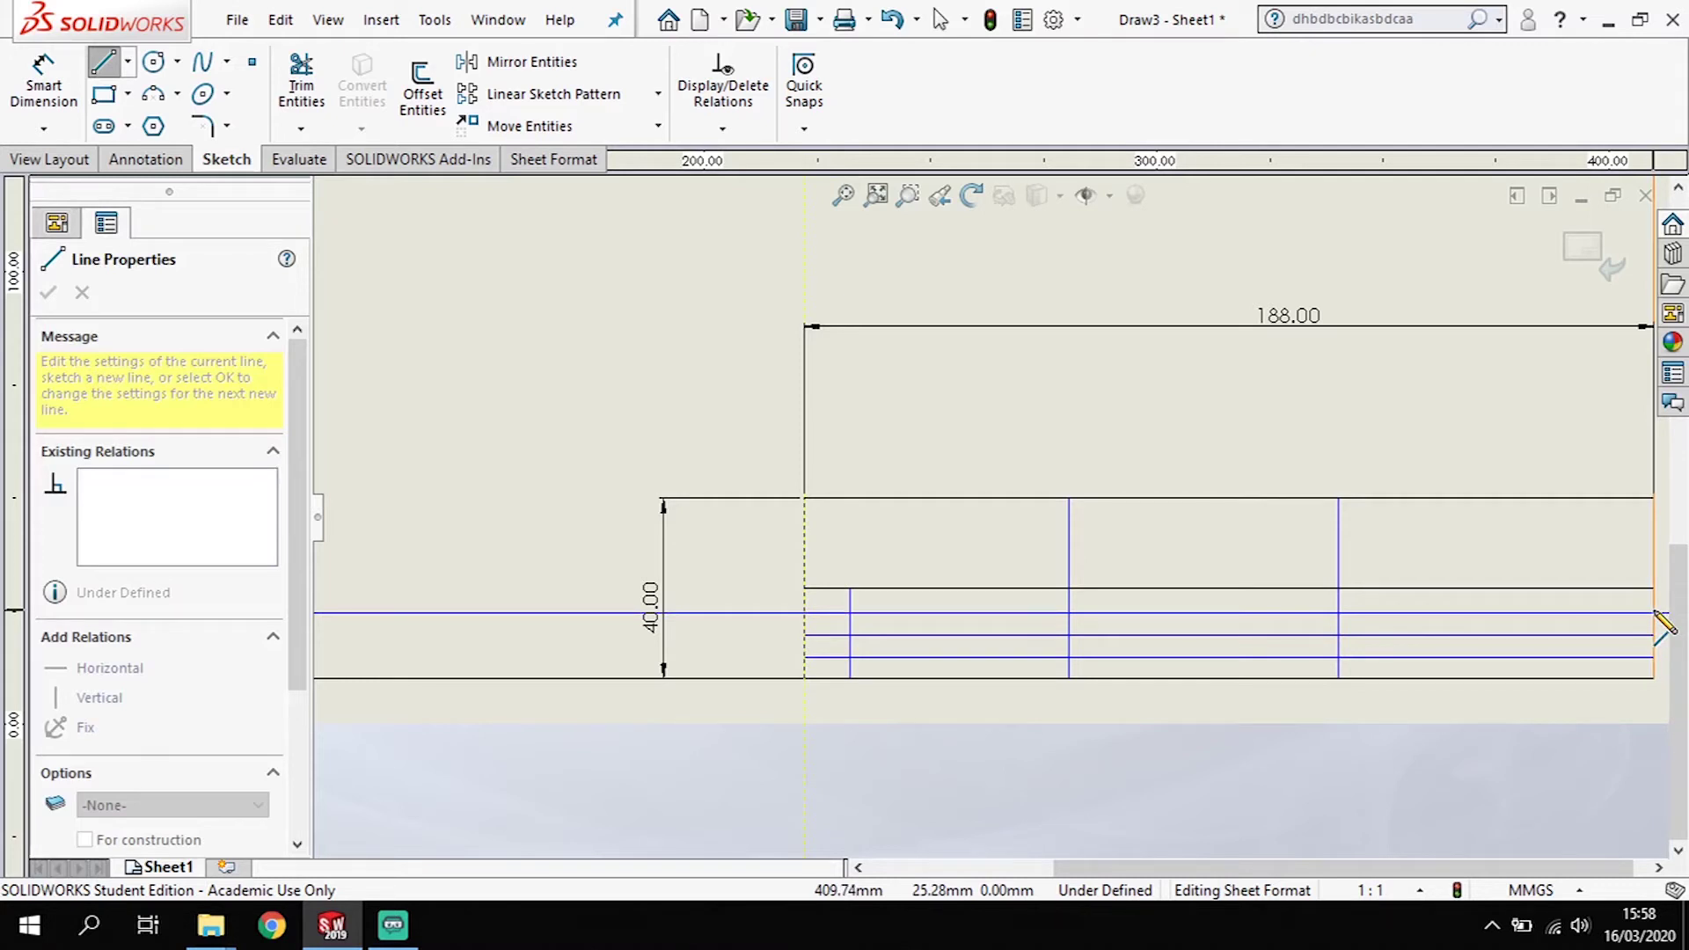
left_click(1338, 613)
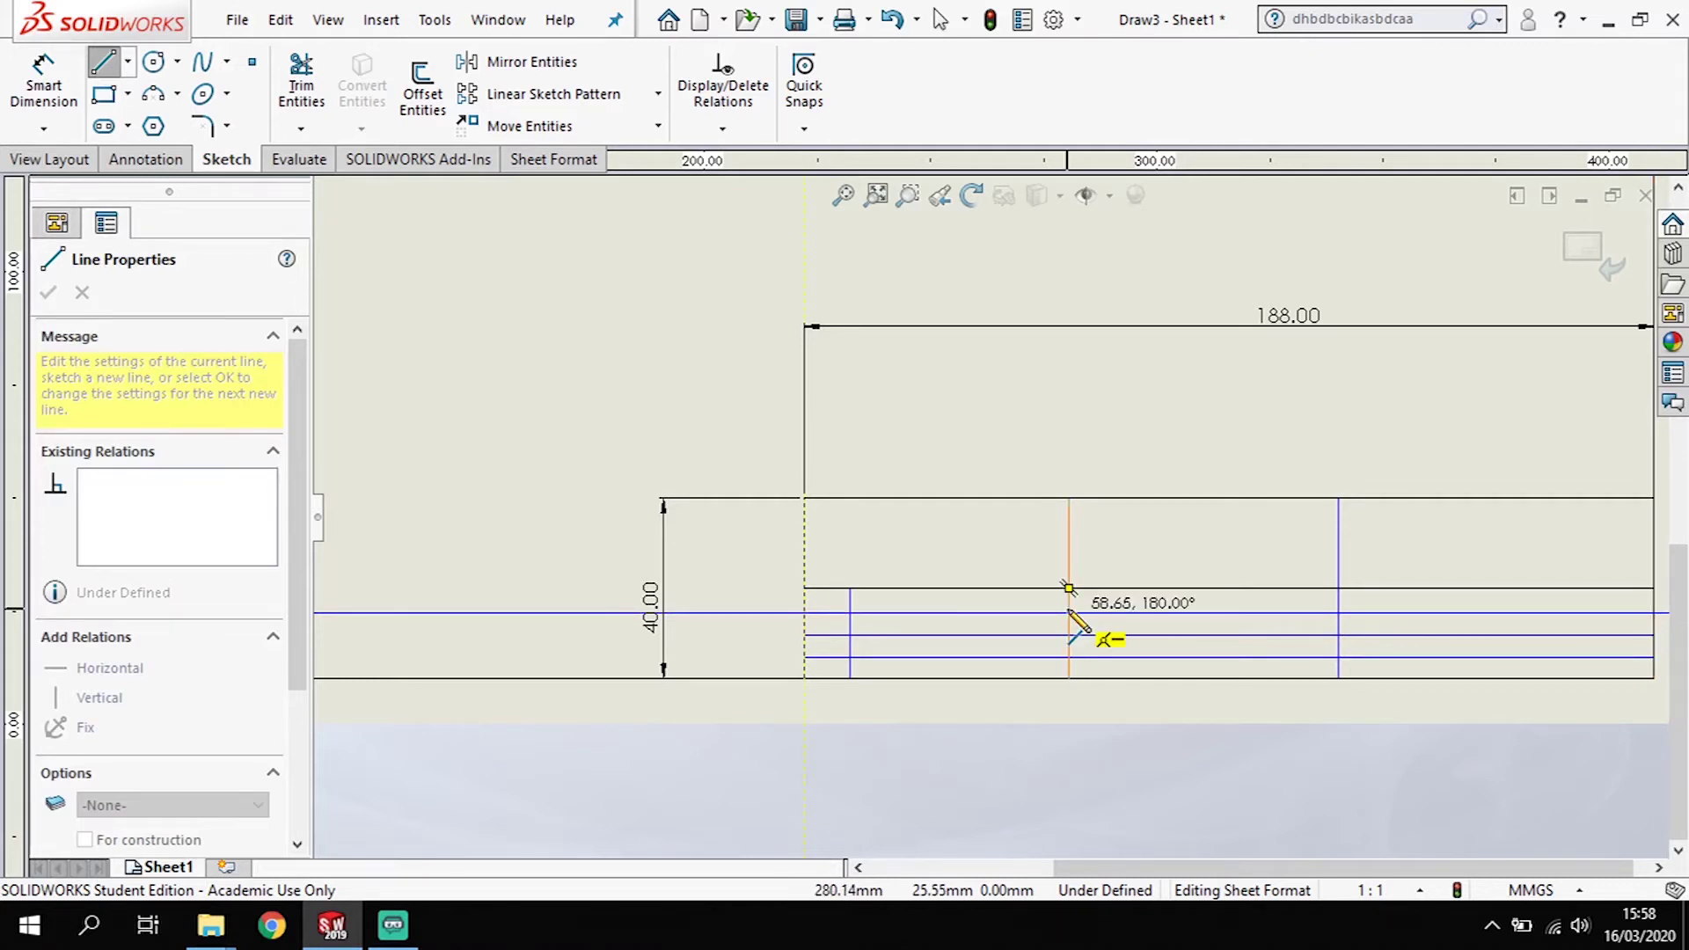
left_click(1068, 613)
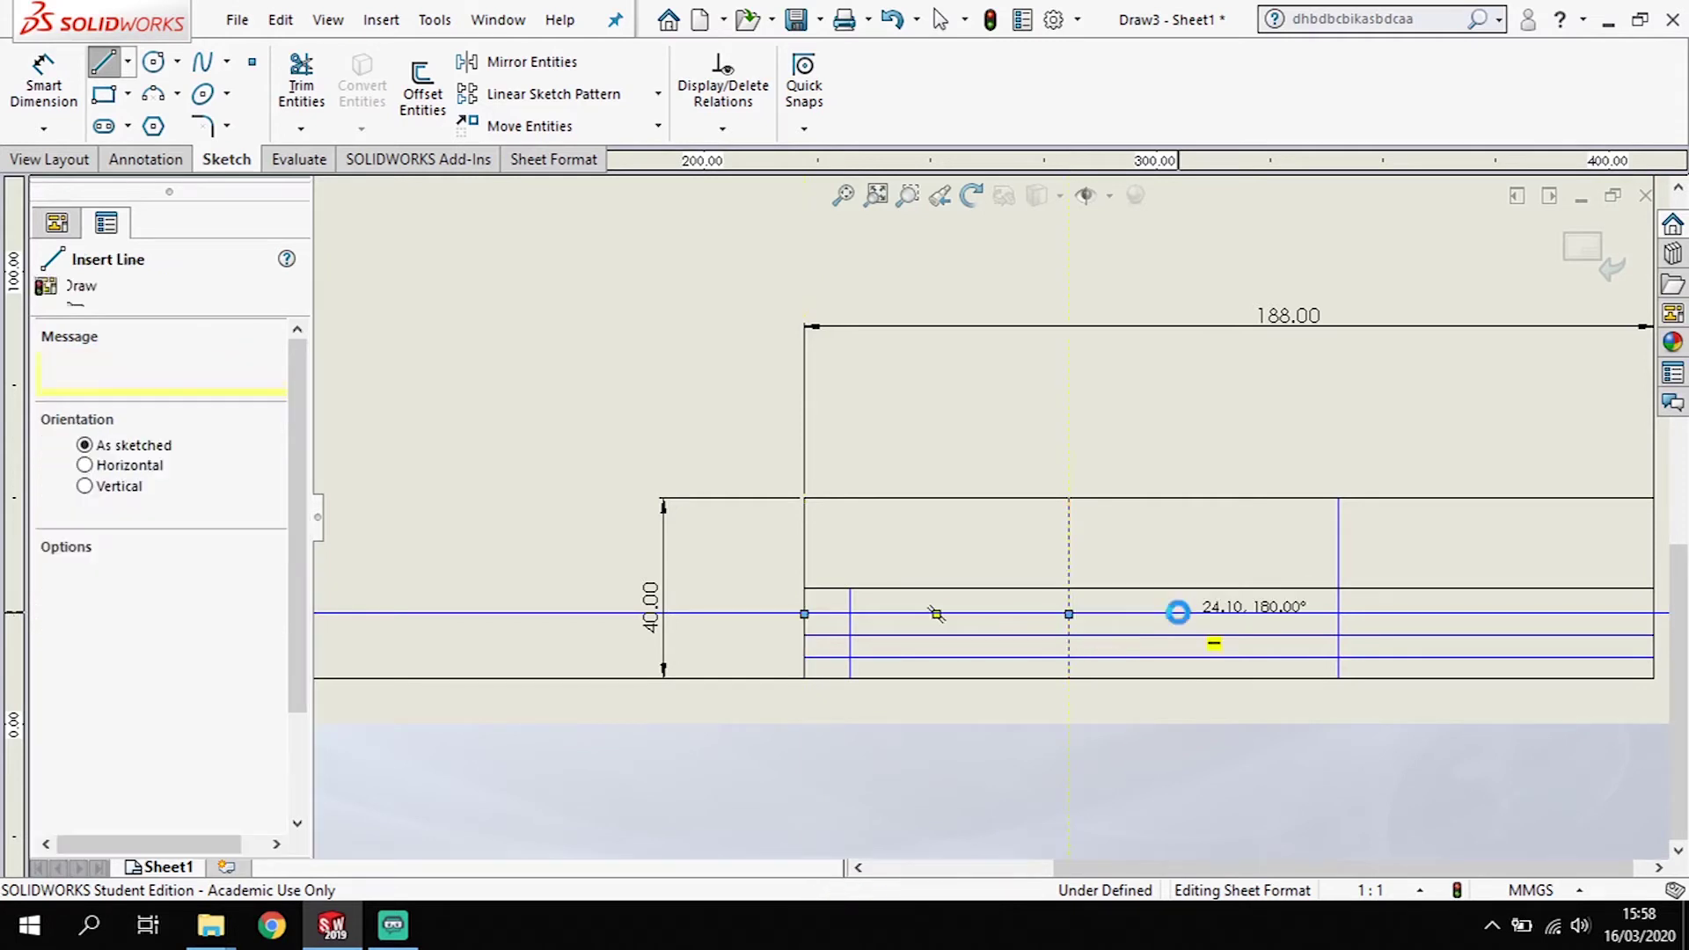
Step: Trim the two row lines out of the middle and right sections, keeping them only on the left
key("Escape")
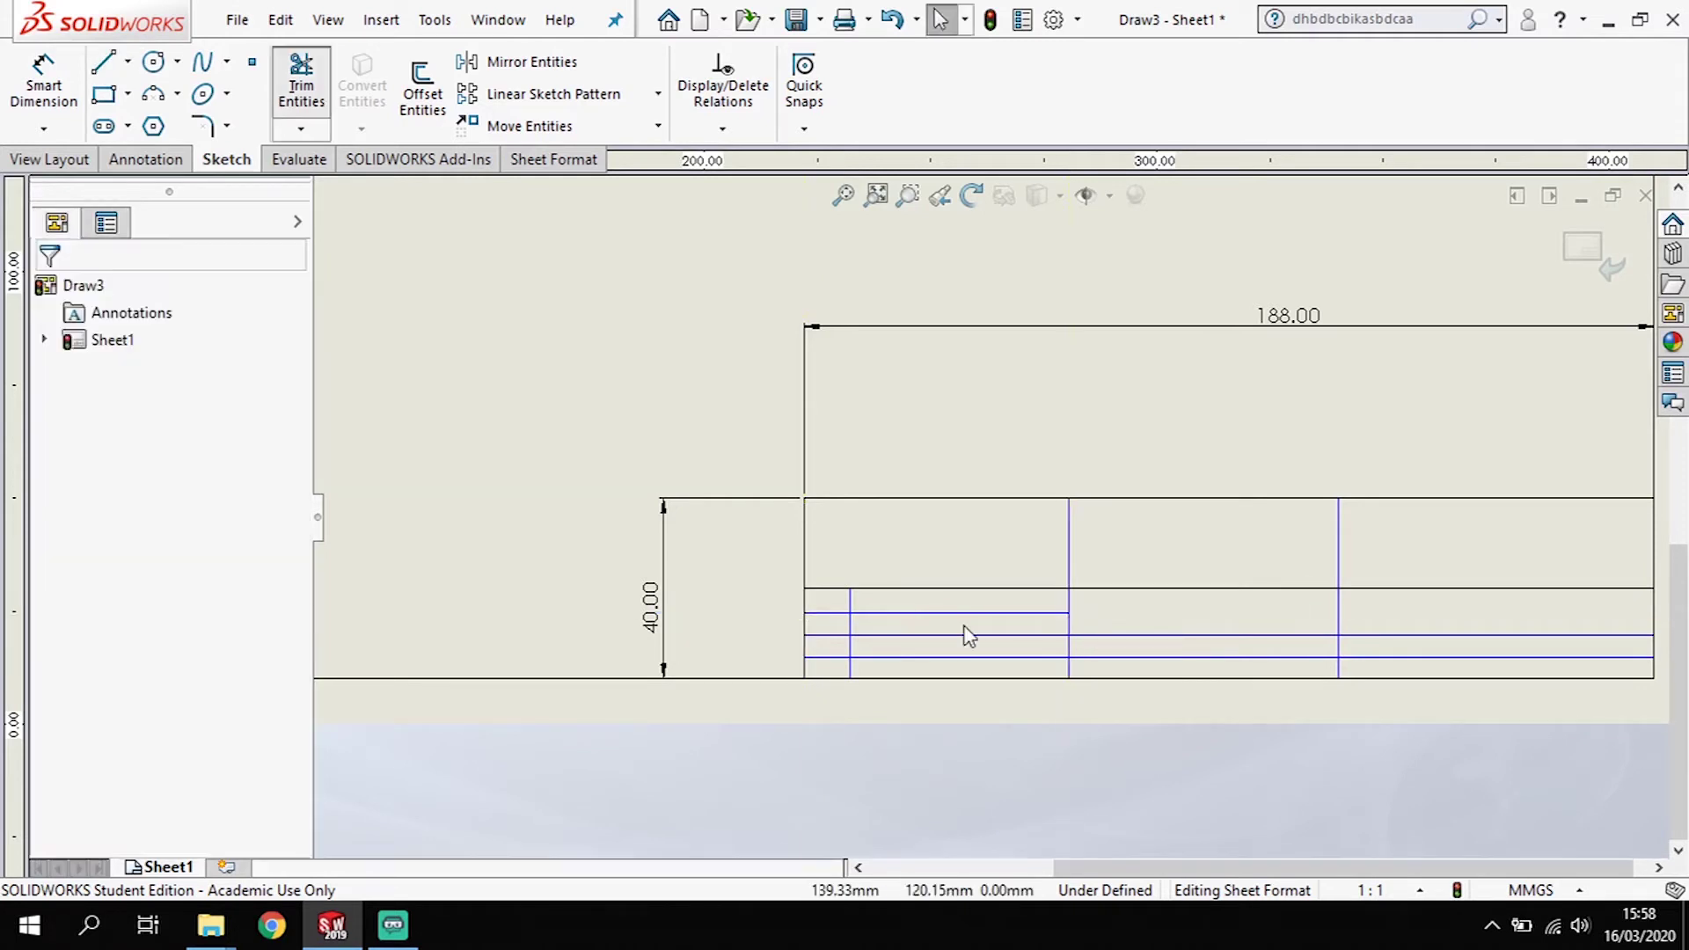
key("t")
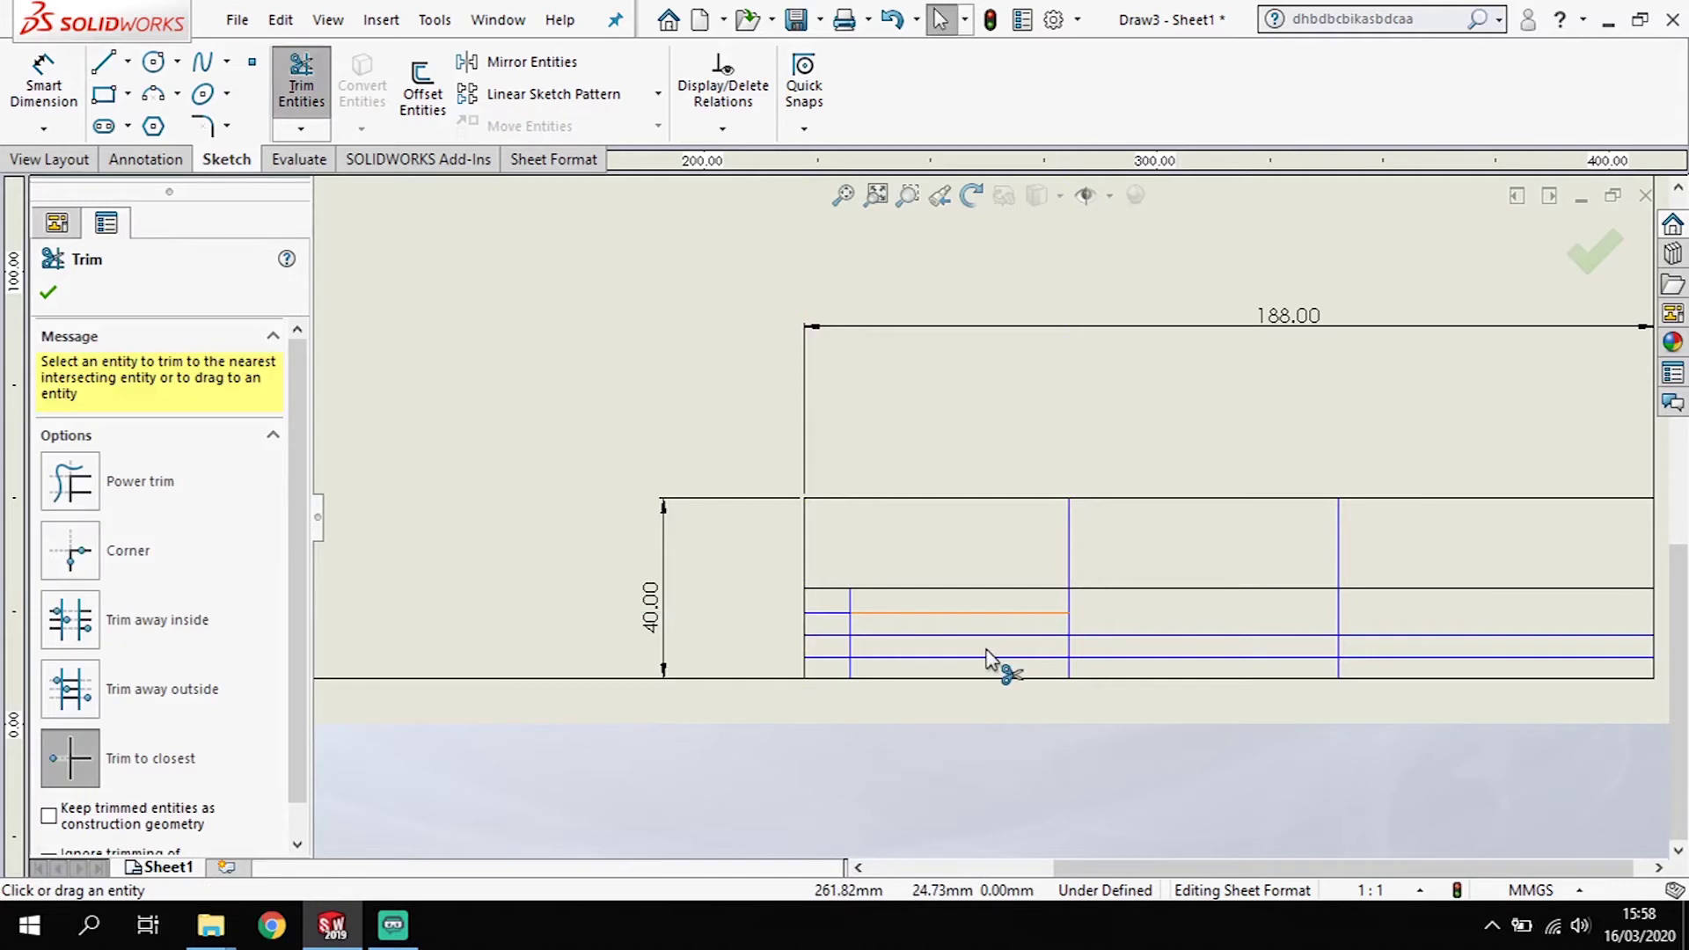
left_click(1205, 635)
left_click(1205, 657)
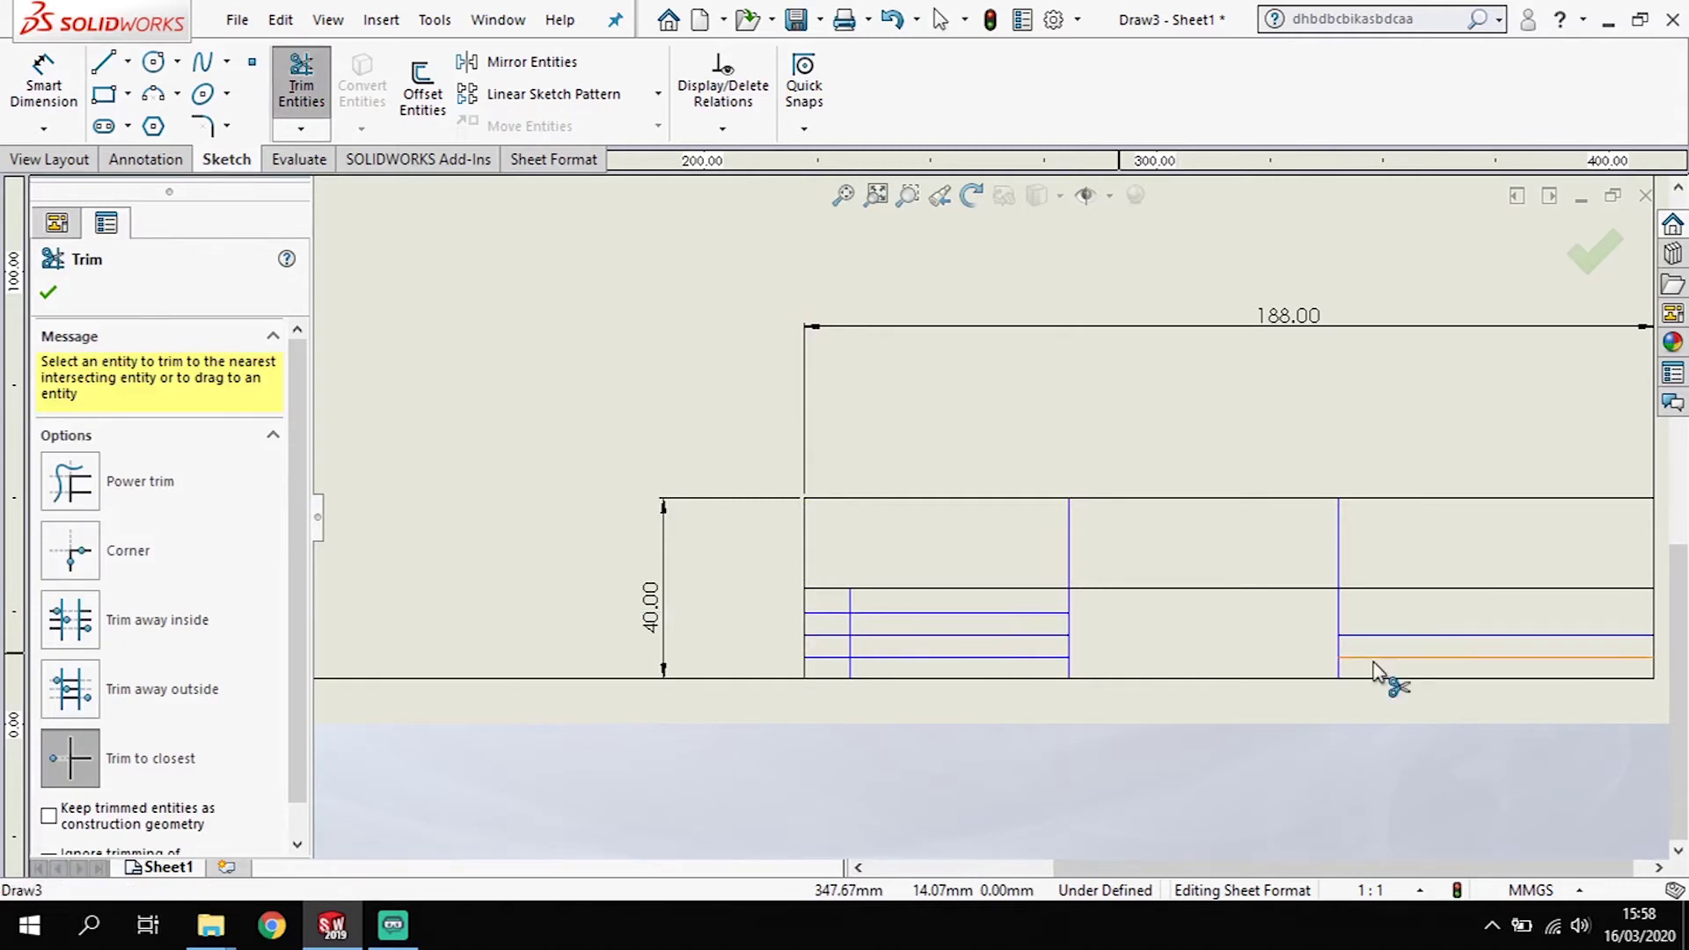
left_click(1373, 658)
left_click(1355, 635)
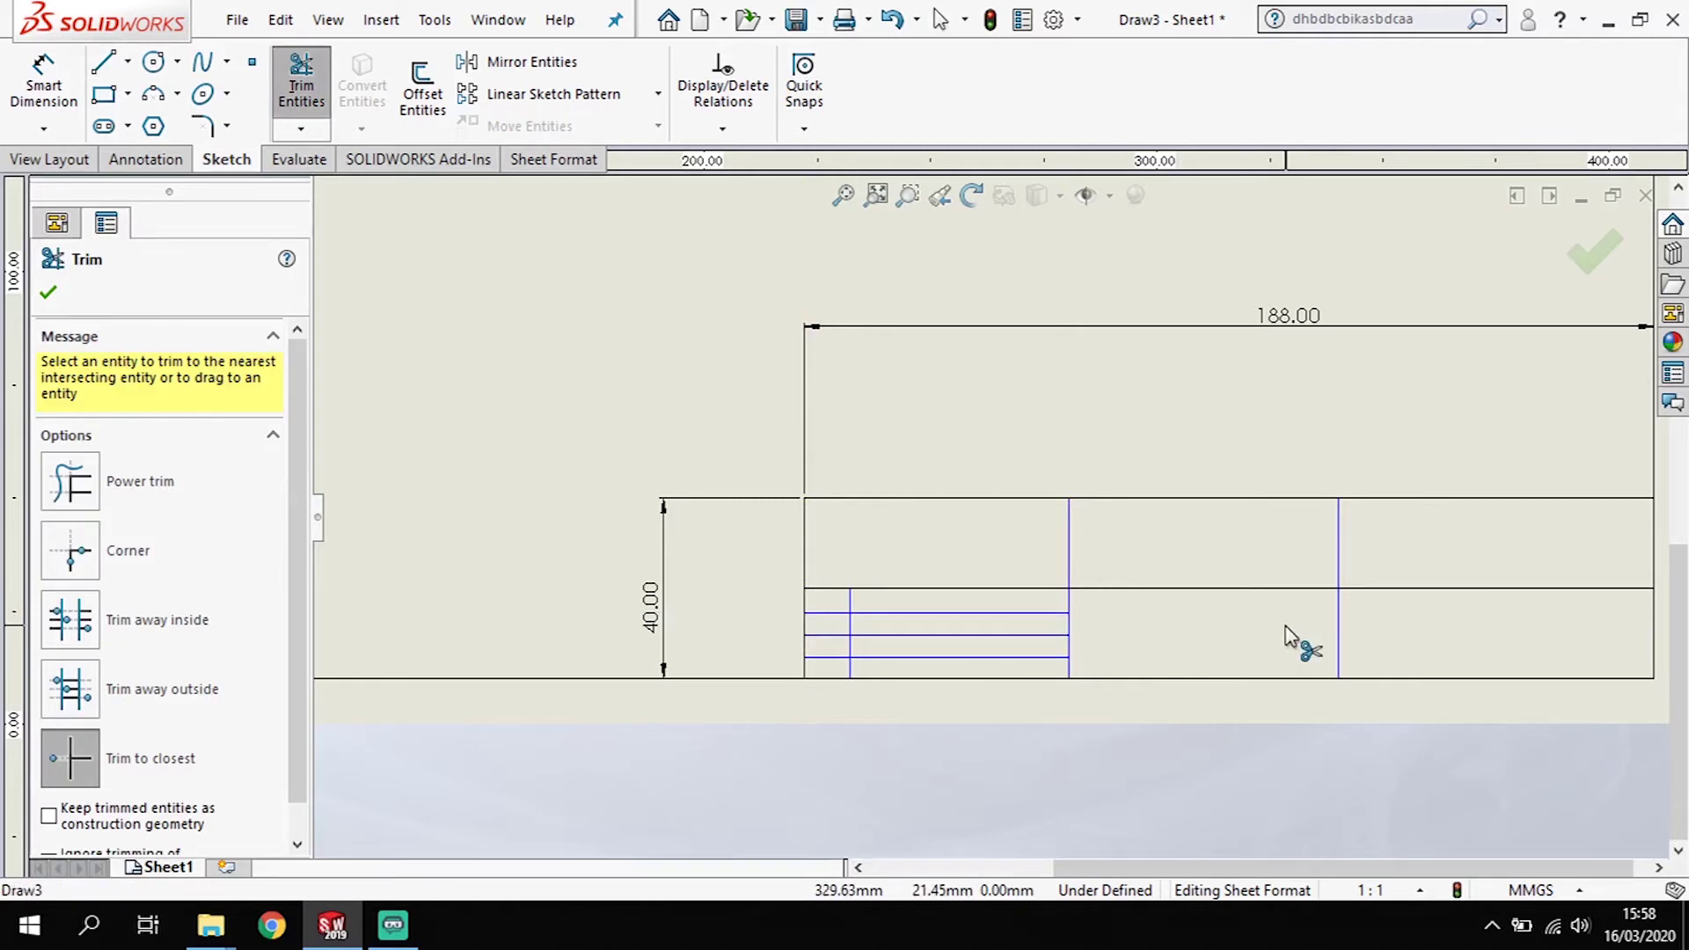
key("Escape")
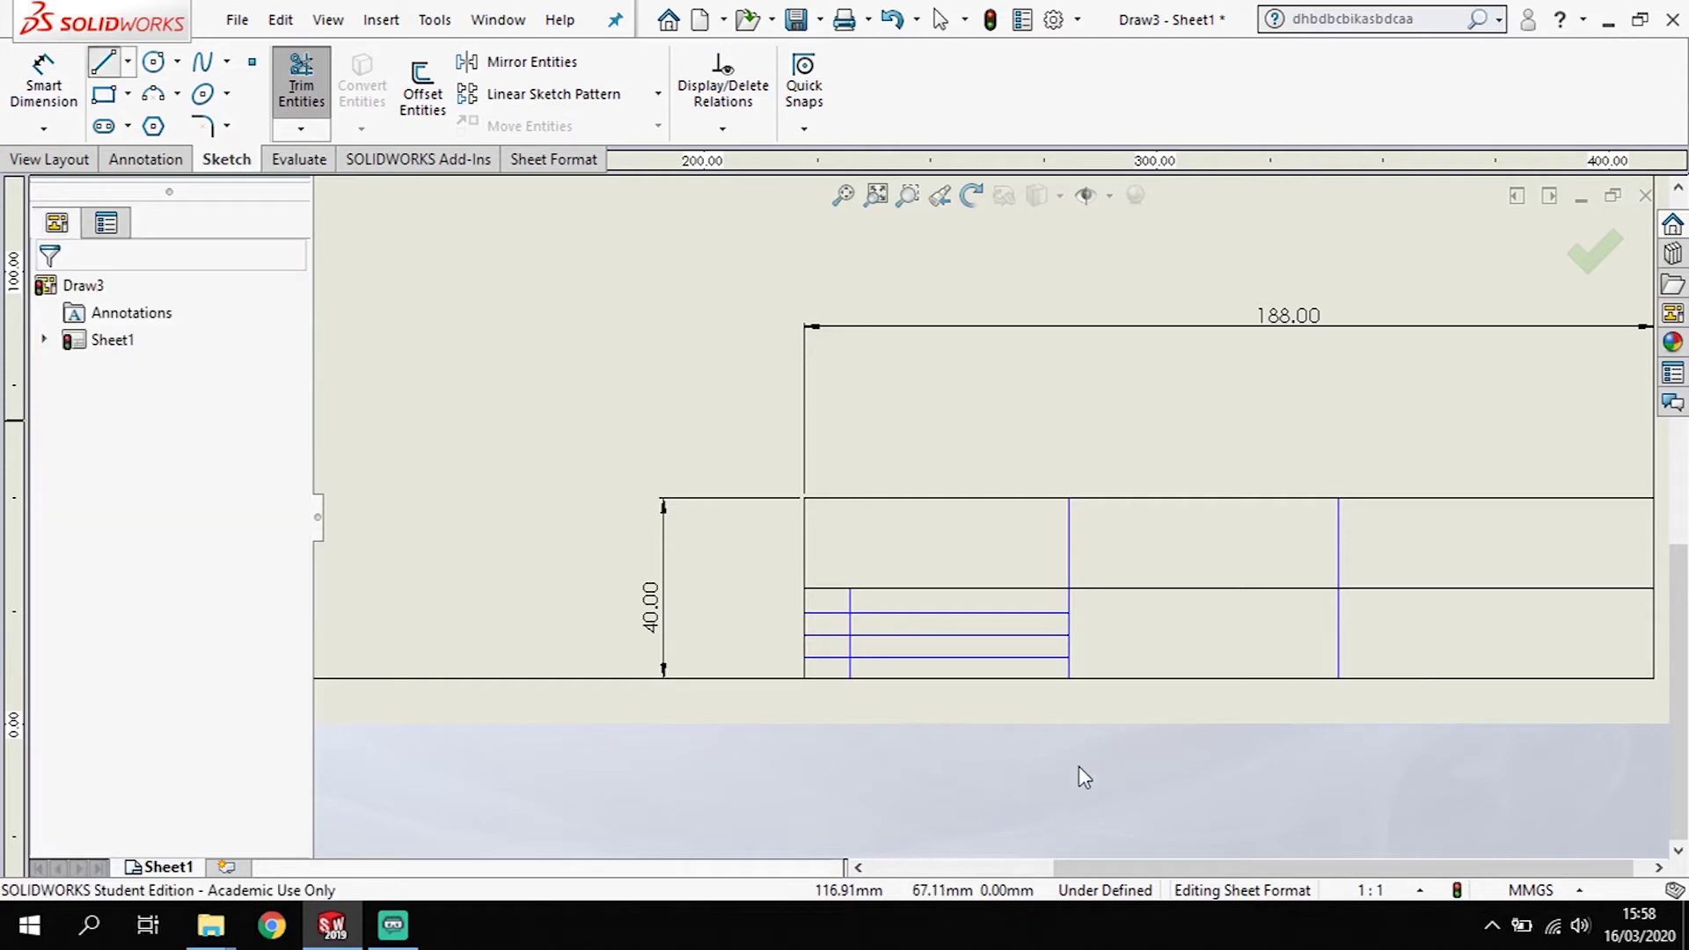
key("l")
left_click(1642, 658)
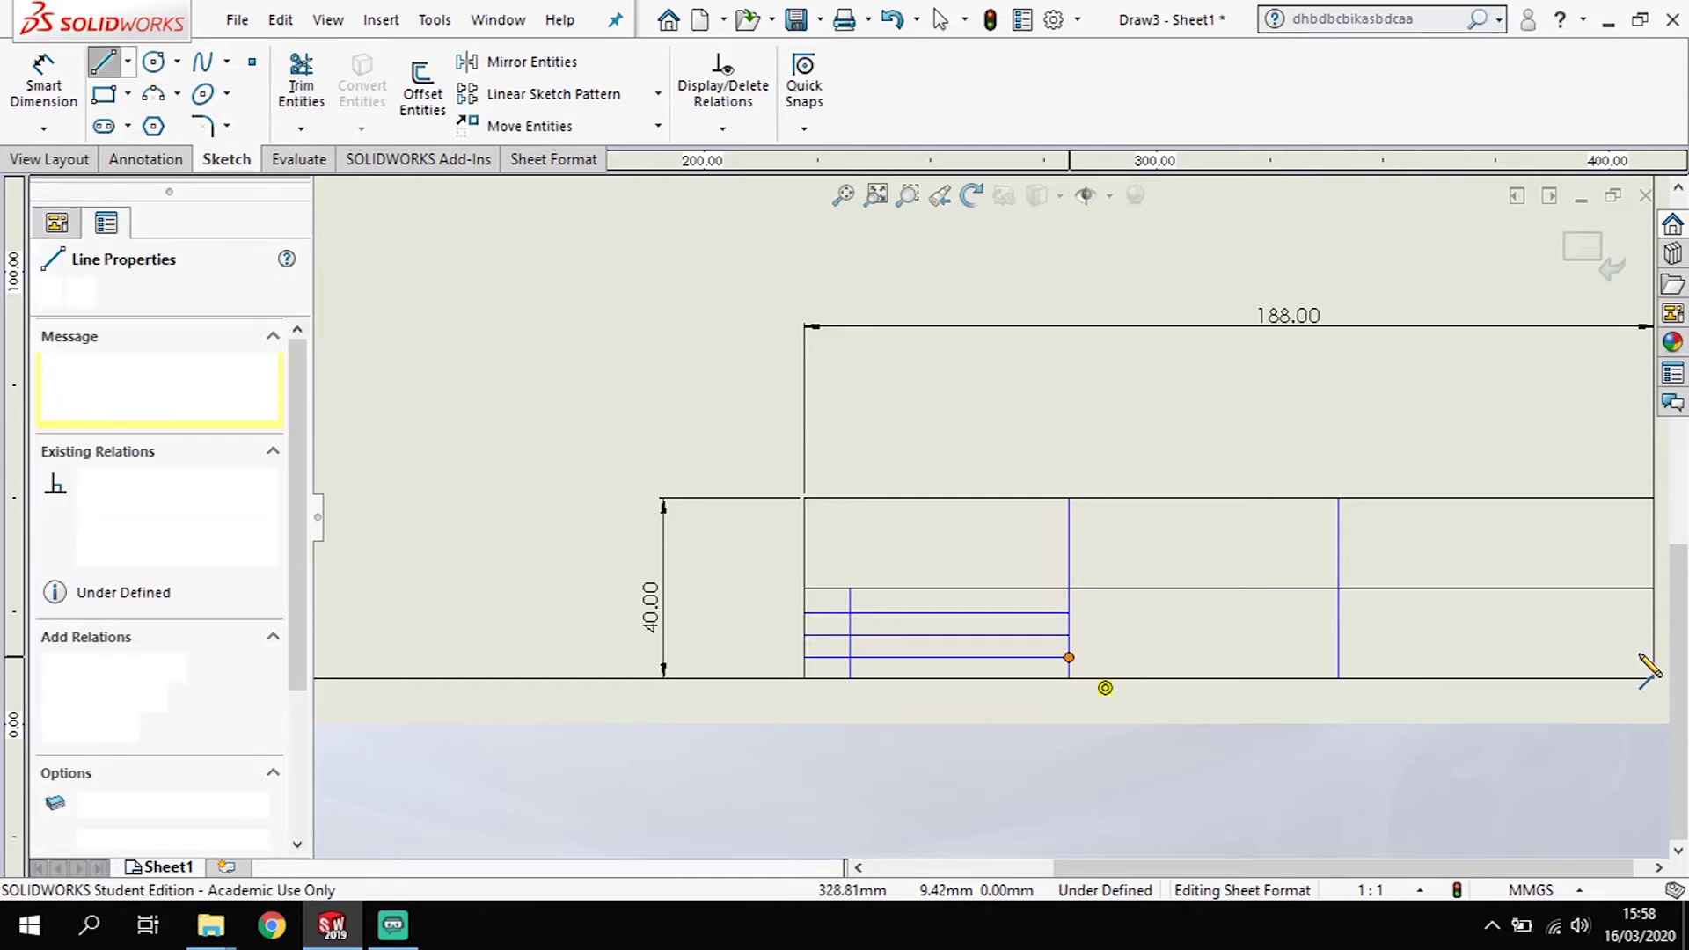
Step: Finish the horizontal line at the right border and add a short vertical line near it
left_click(1647, 658)
key("Escape")
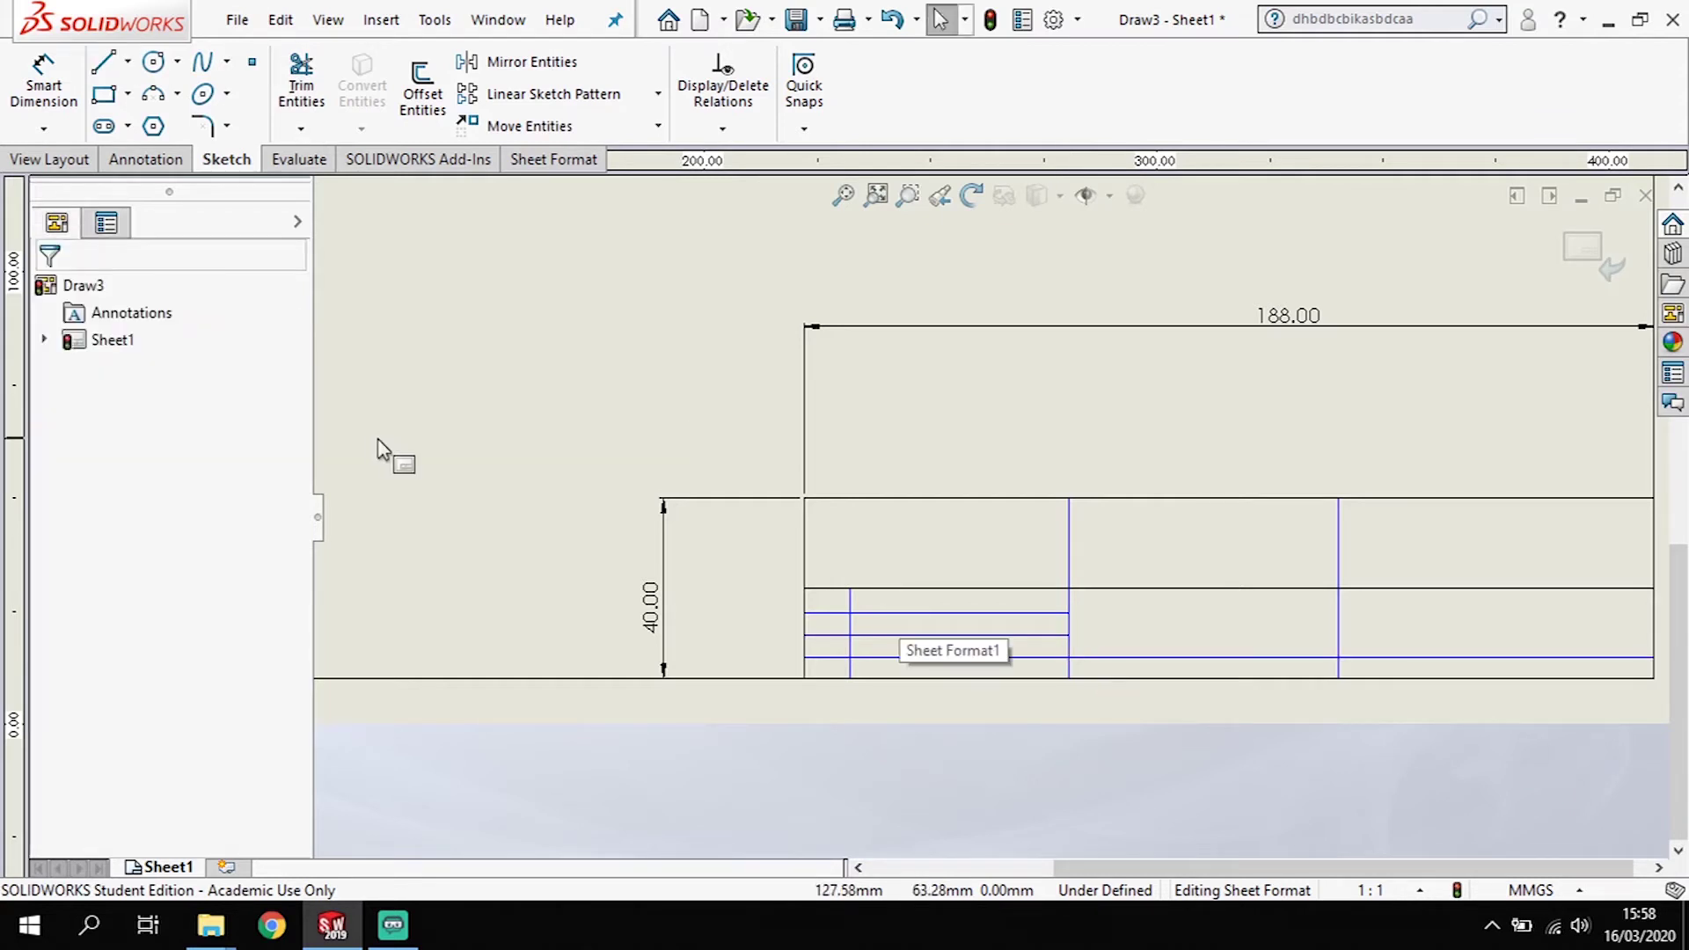
key("l")
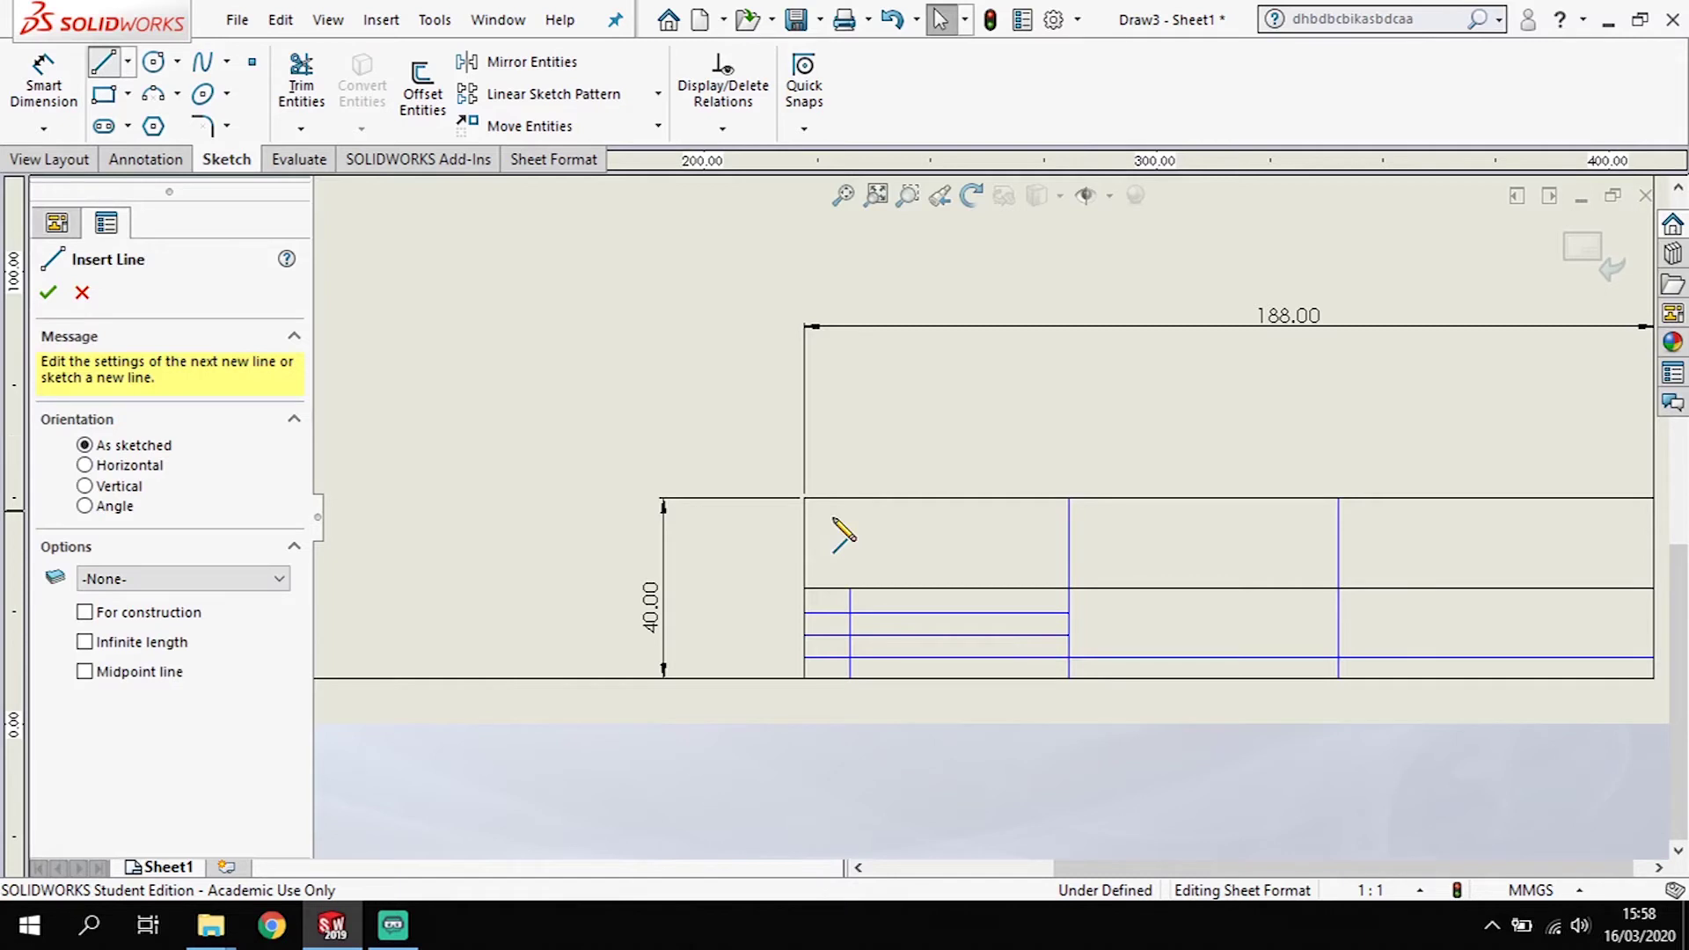
left_click(1601, 588)
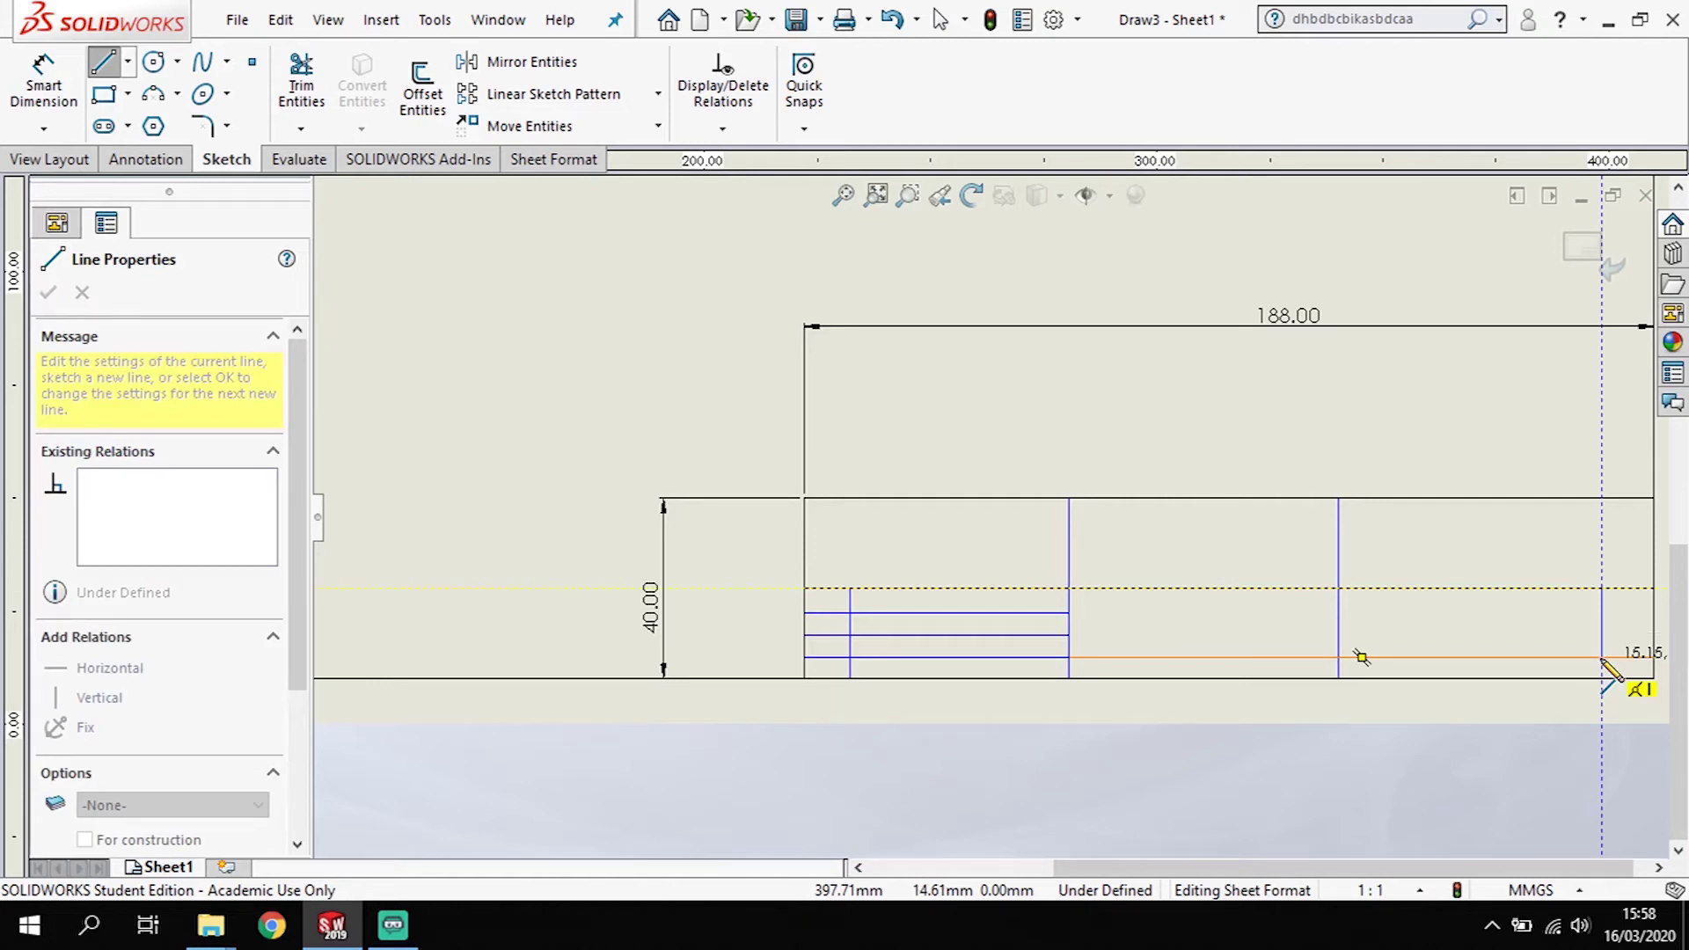
left_click(1601, 657)
key("Escape")
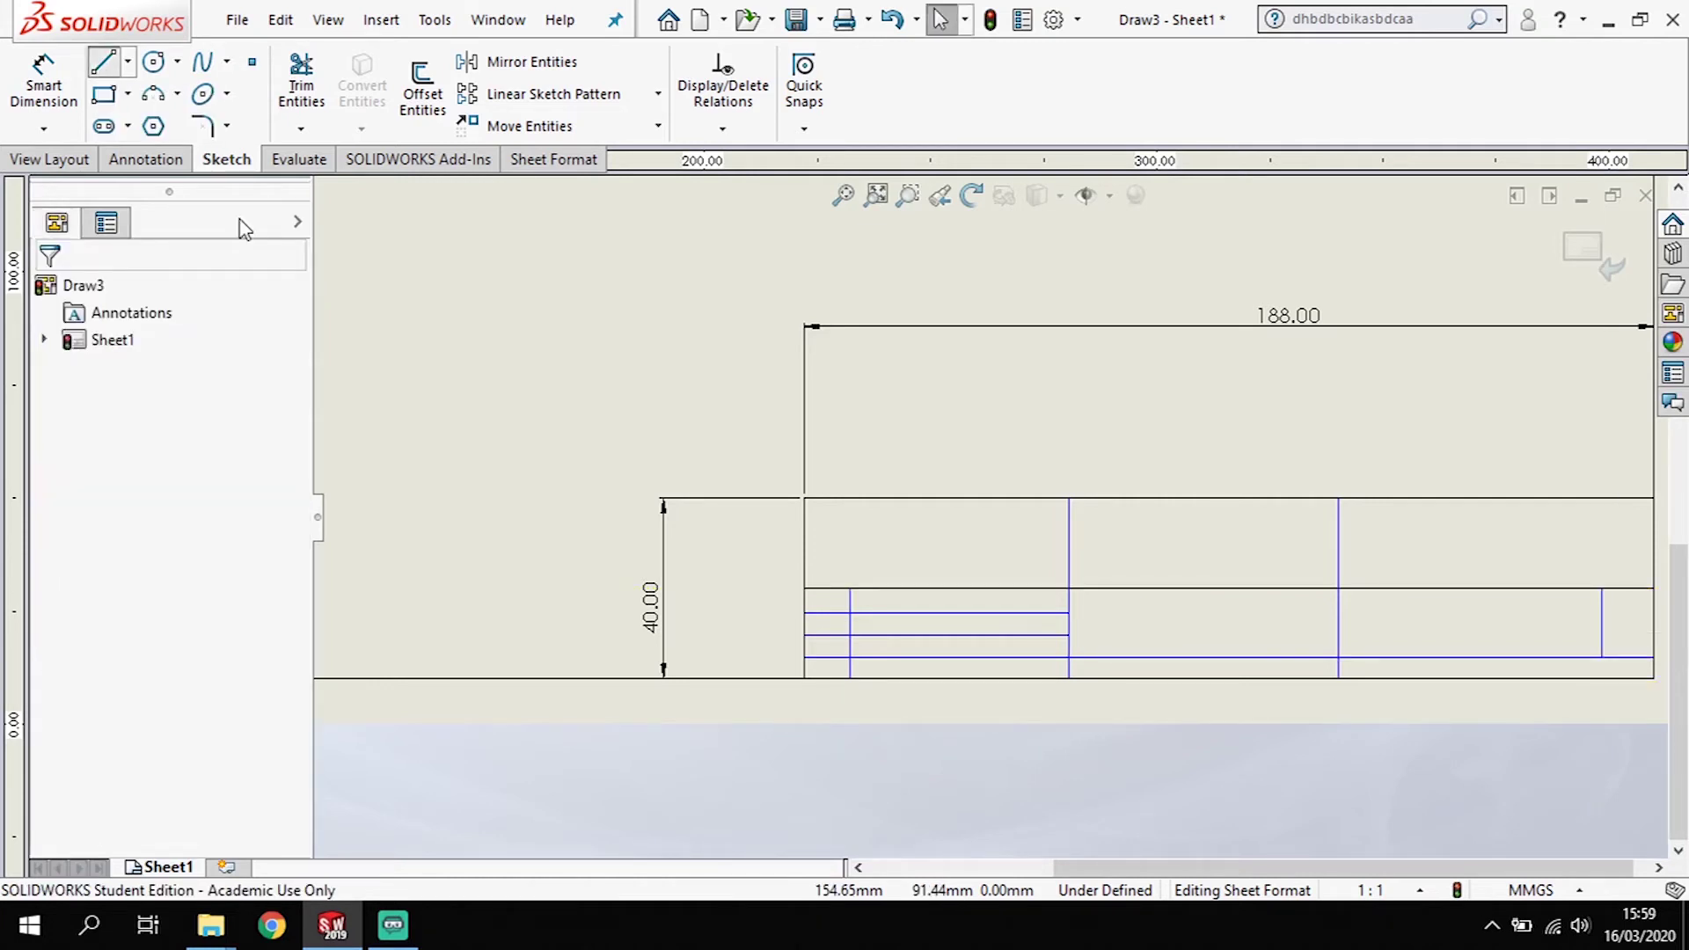
Step: Add another short vertical divider in the bottom row and check its 4.85 mm length
left_click(1520, 657)
key("Escape")
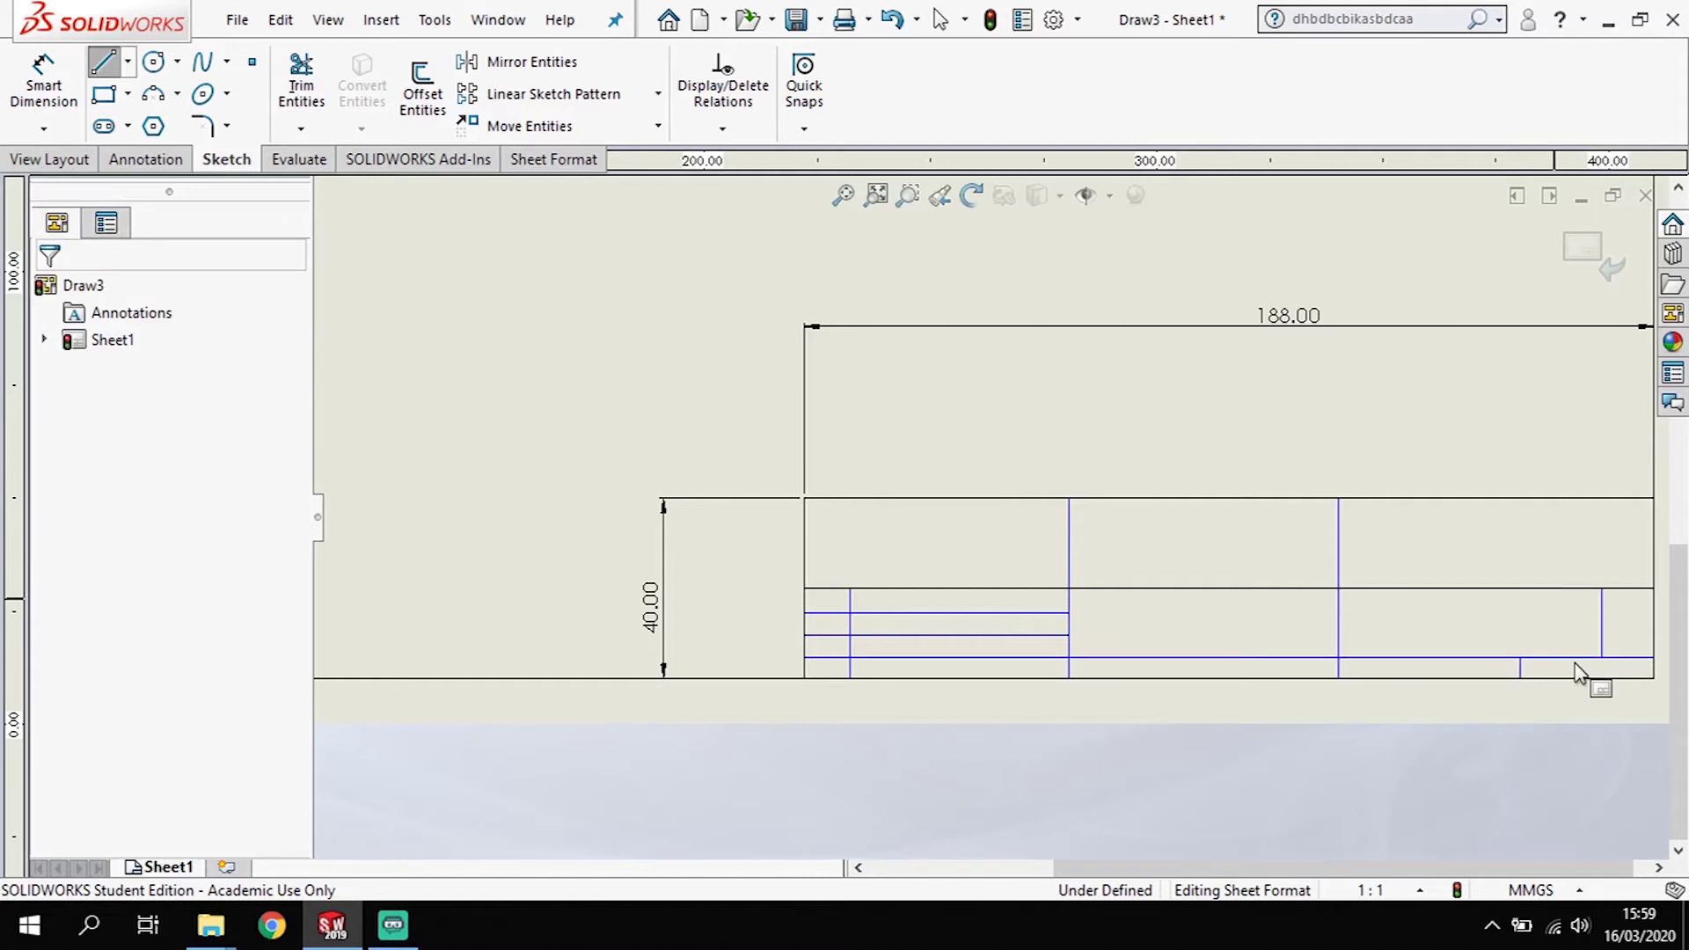
scroll(1580, 673, "down", 1)
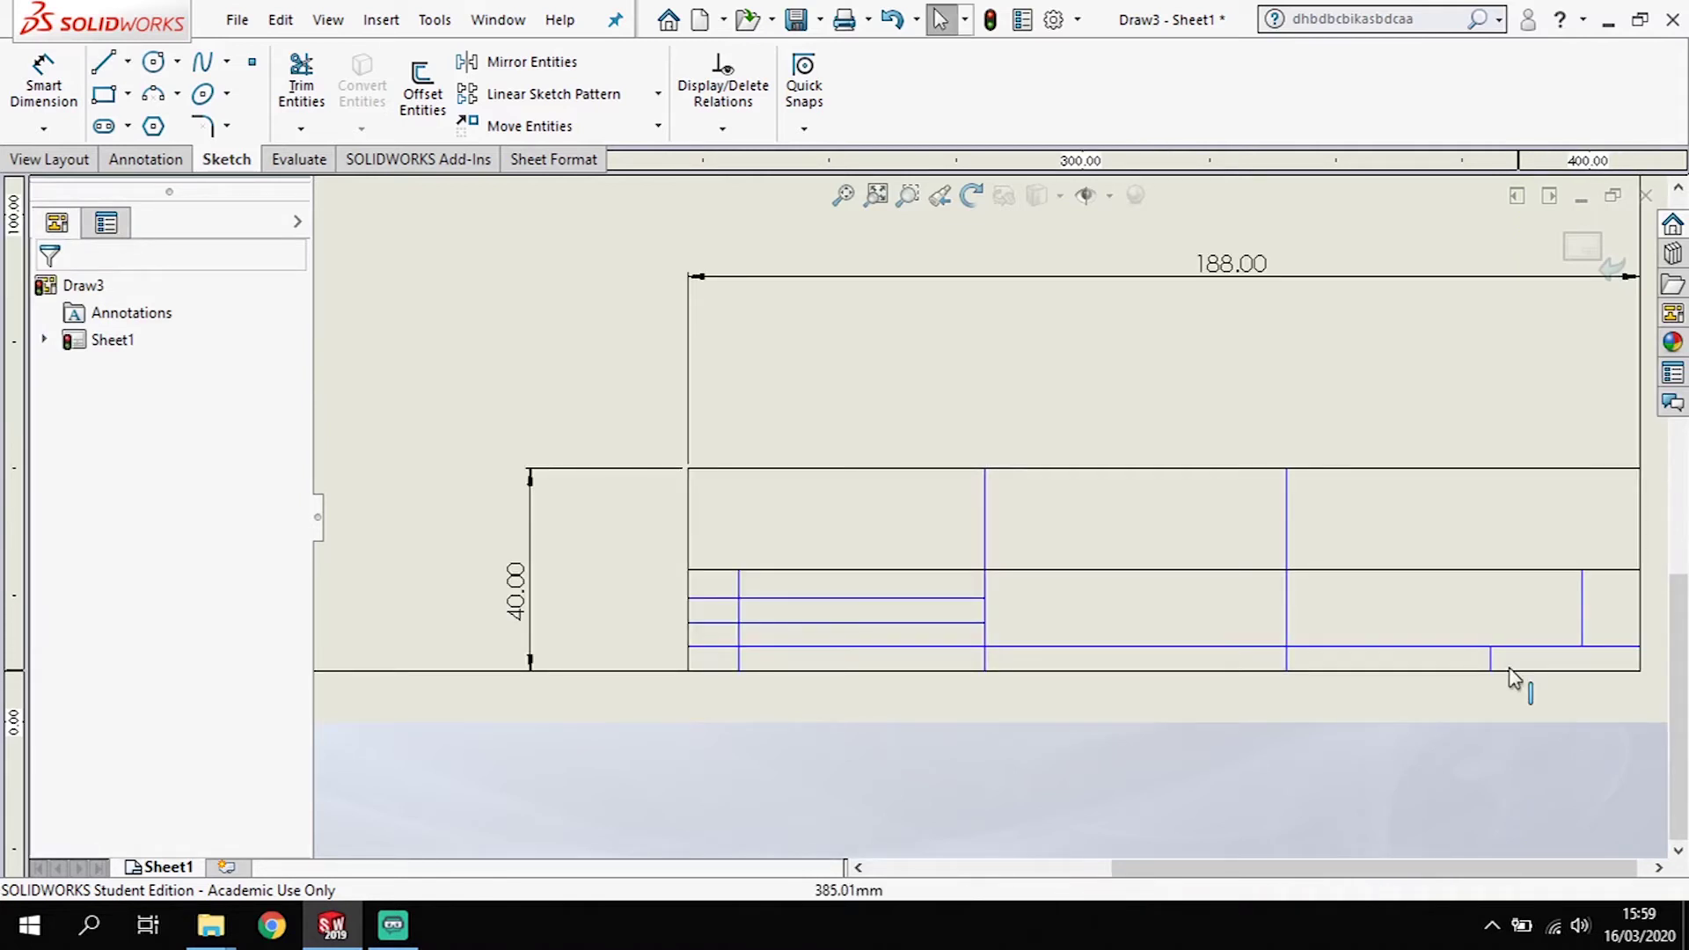
left_click(1489, 661)
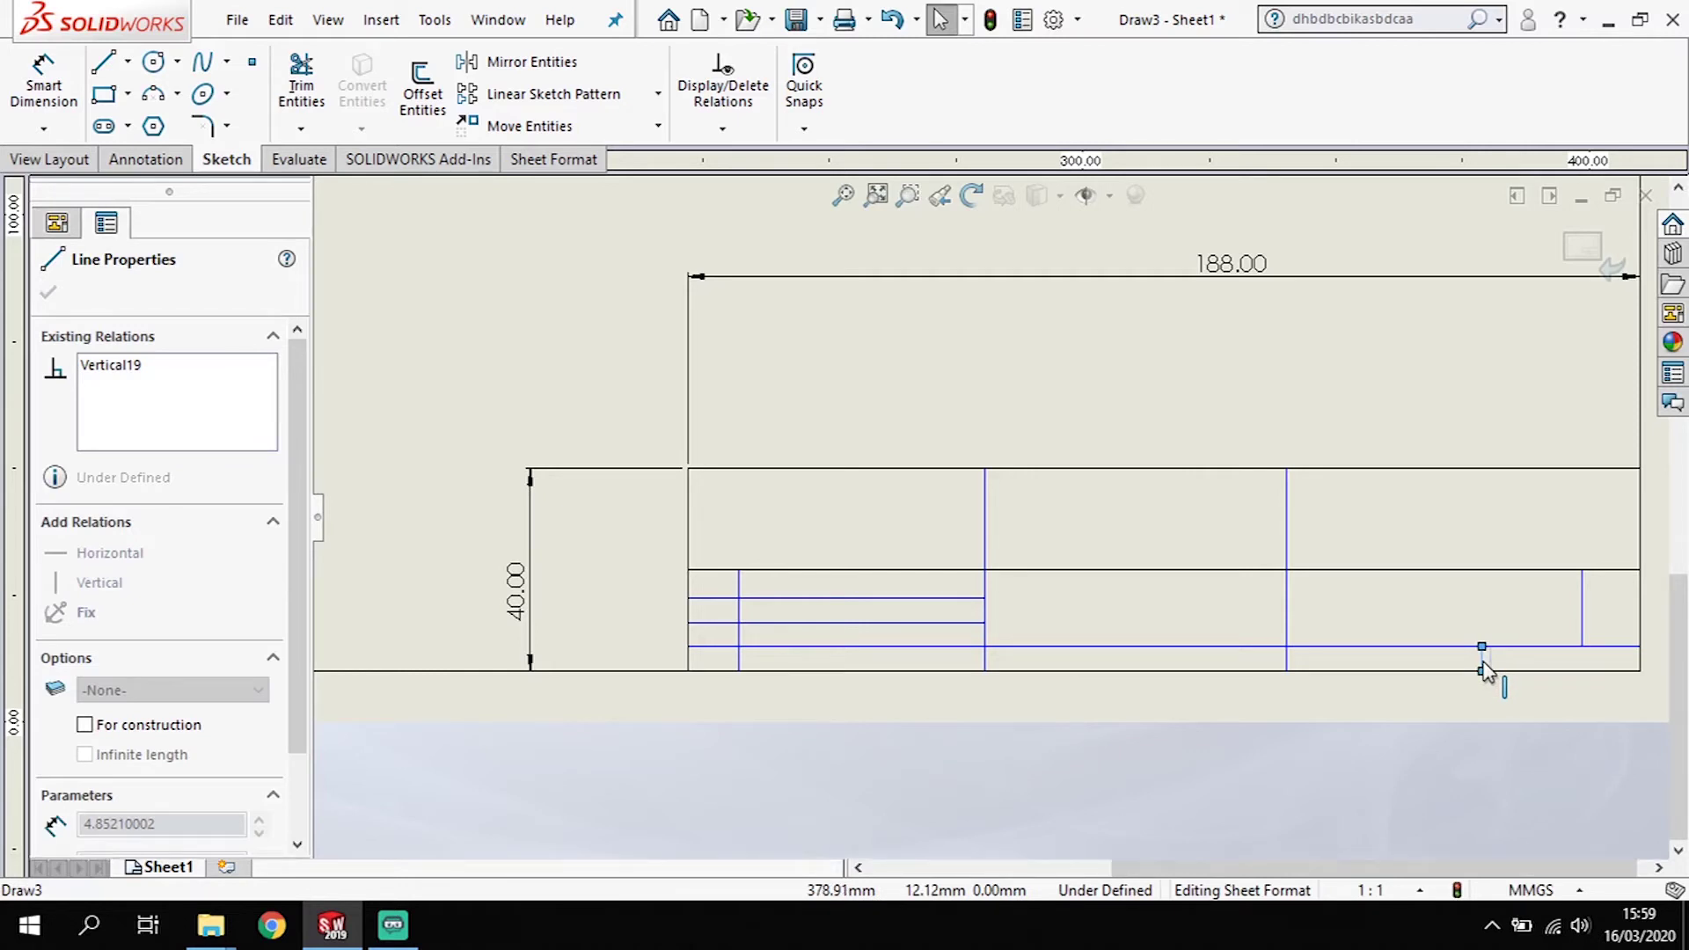
key("Escape")
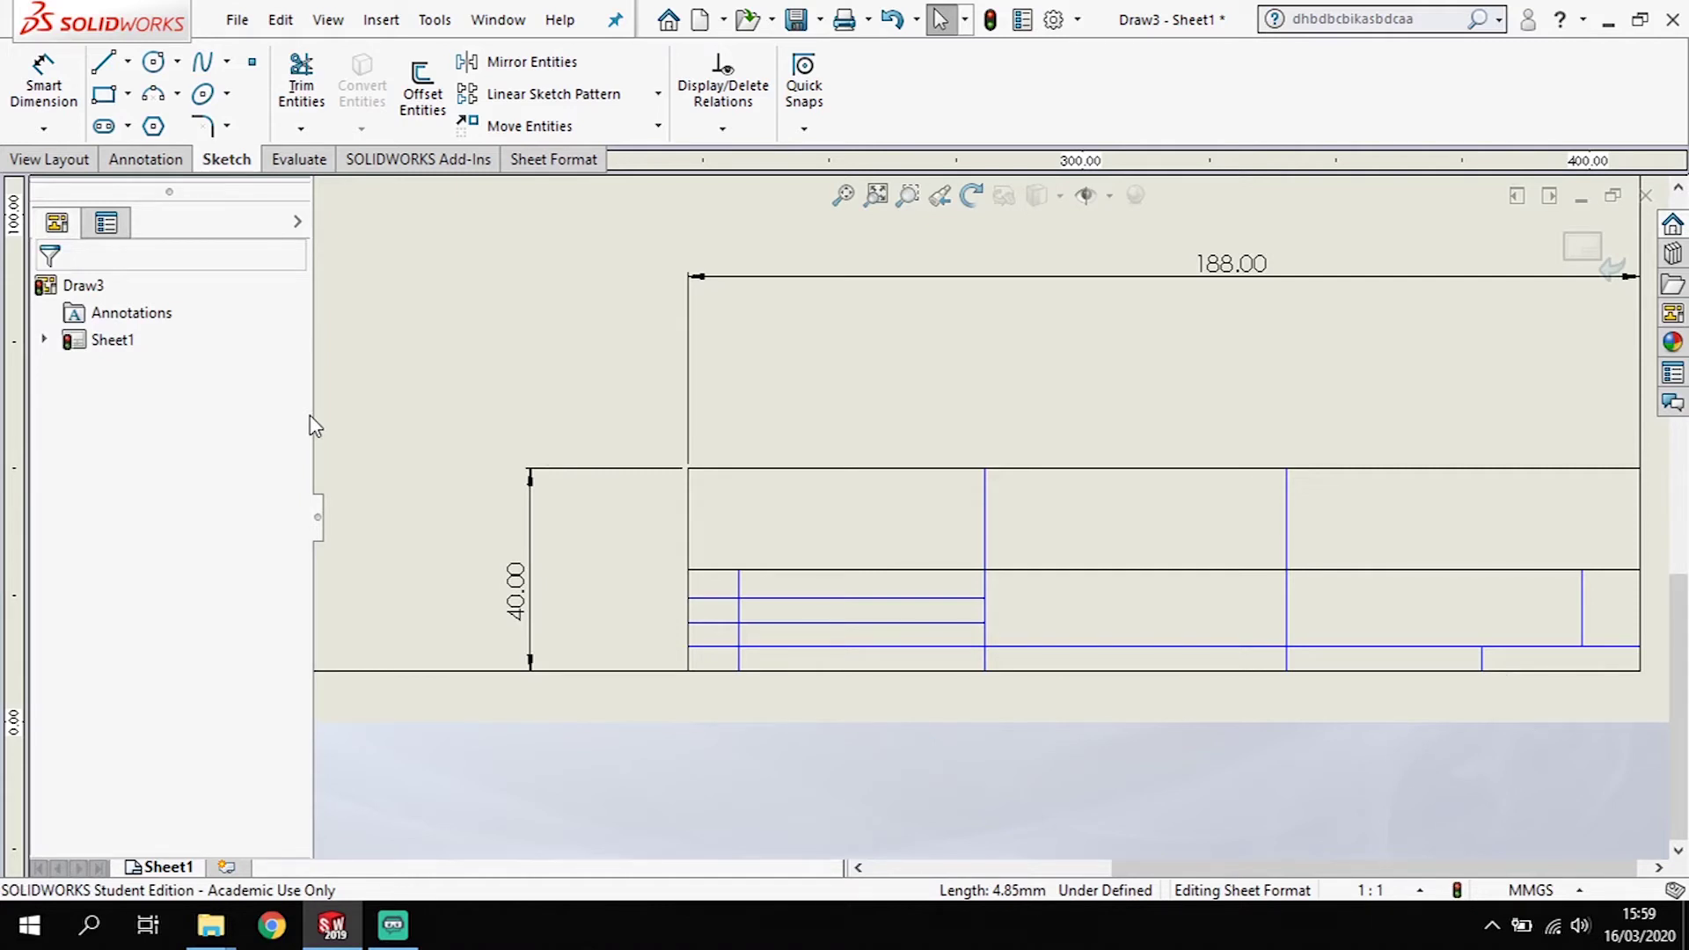
Step: Dimension the title block's right section at 88 mm wide and the middle dividers 45 mm apart
left_click(1286, 502)
key("d")
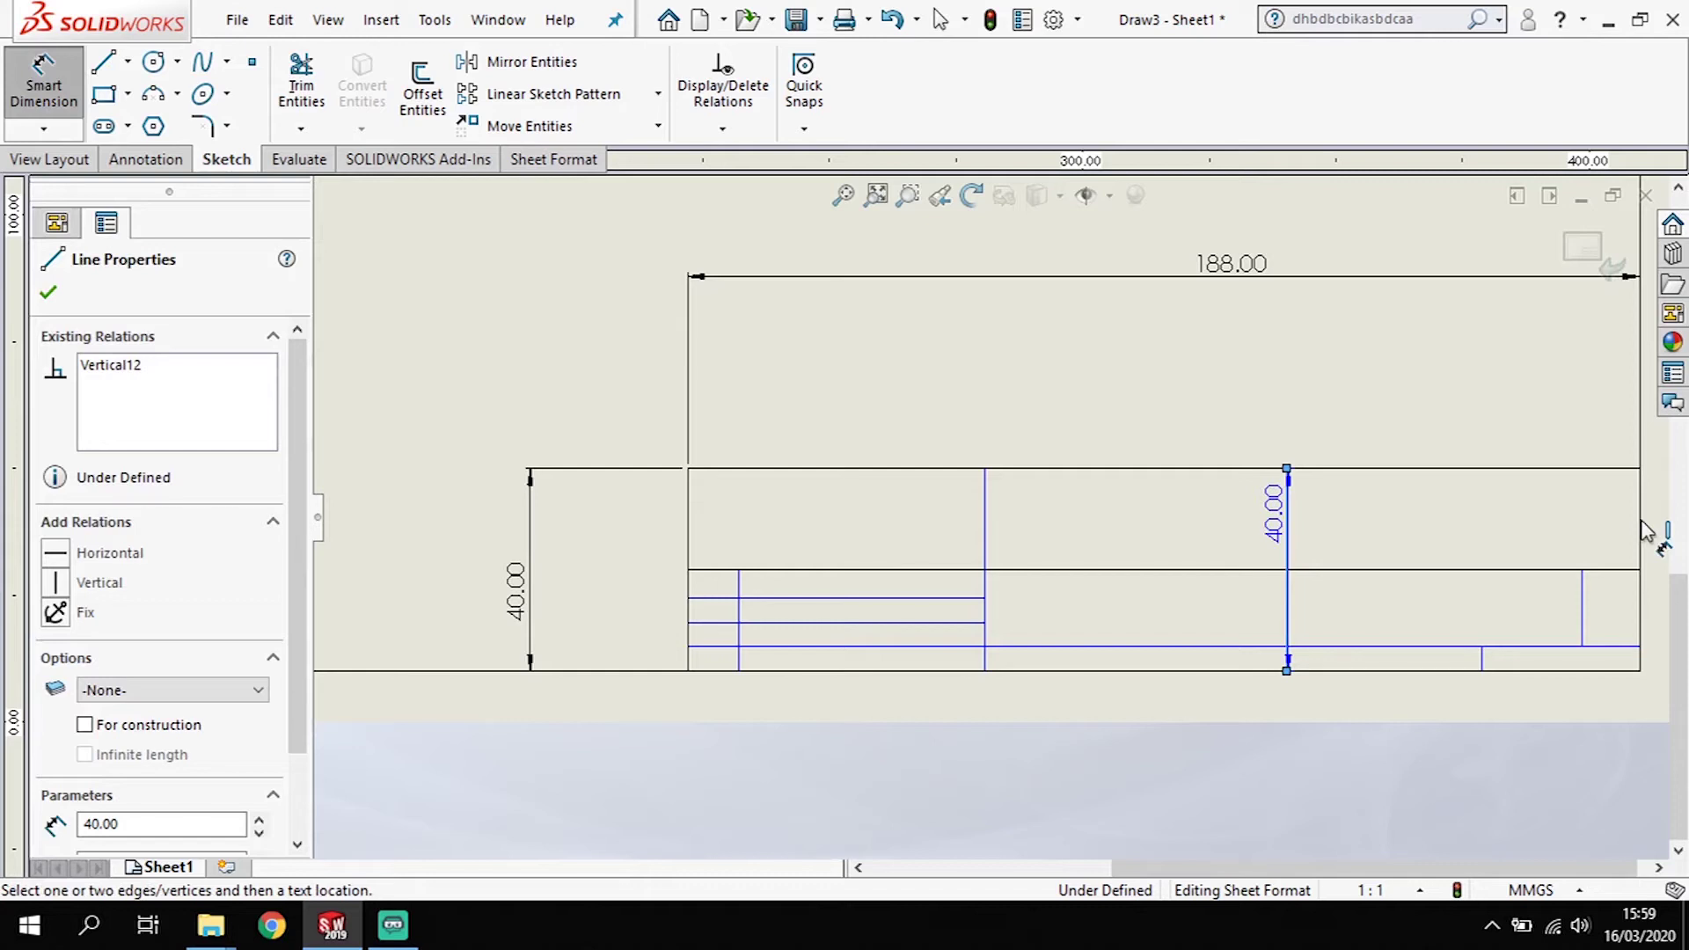
left_click(1642, 529)
left_click(1476, 431)
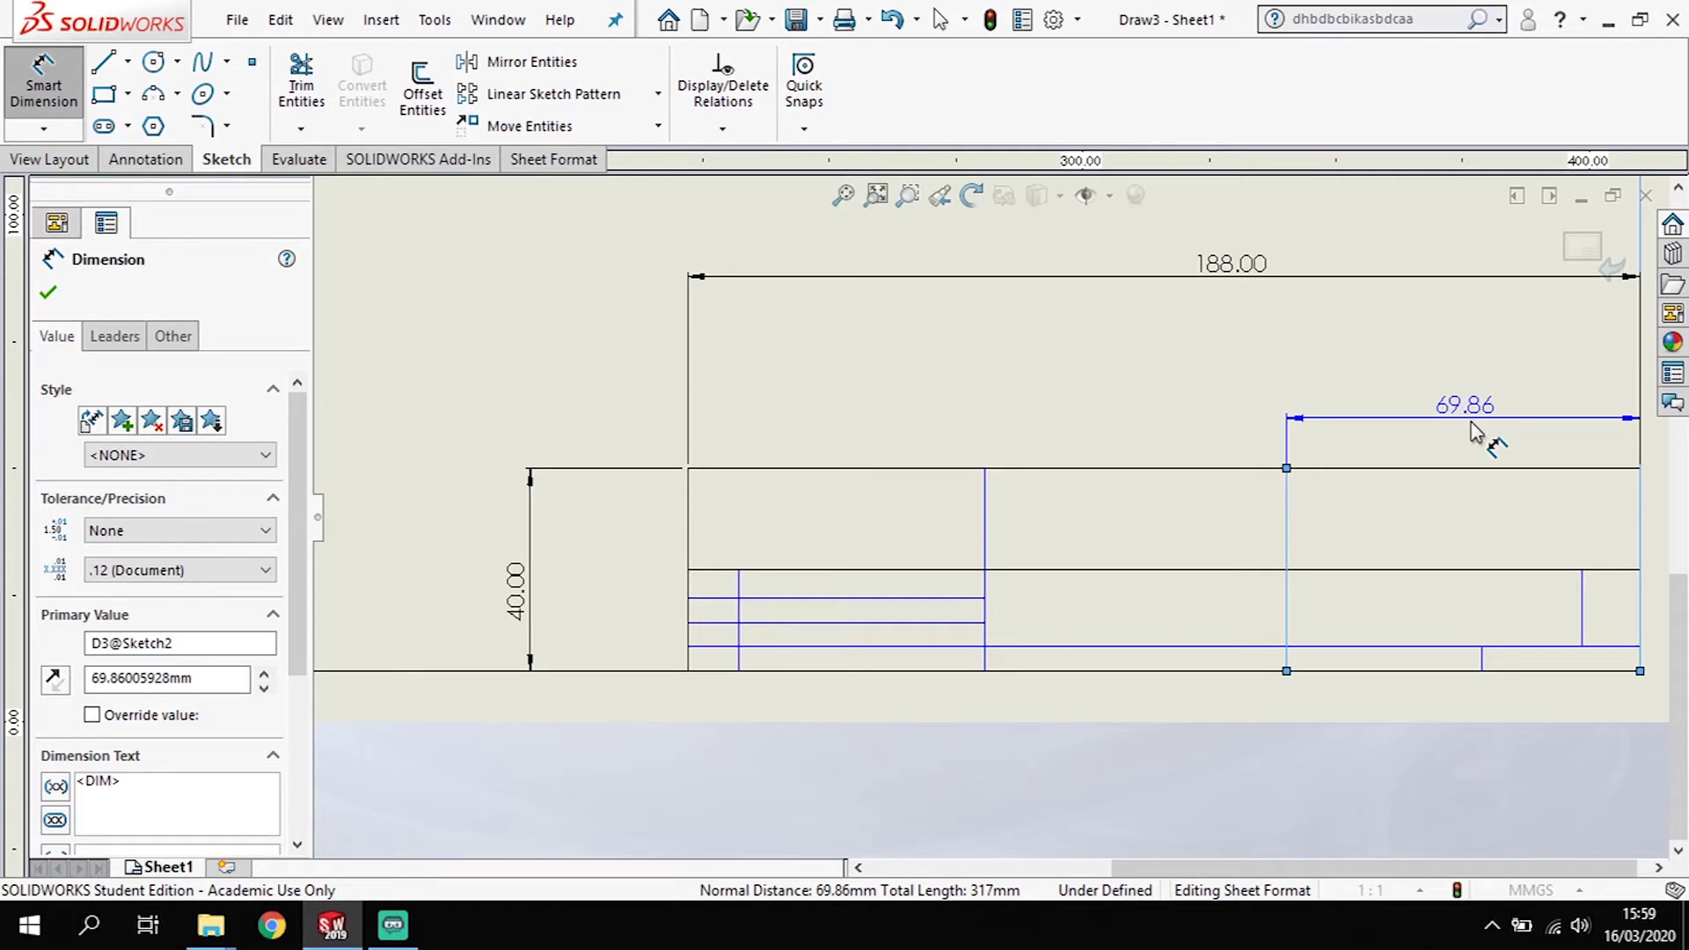
left_click(1194, 528)
left_click(985, 528)
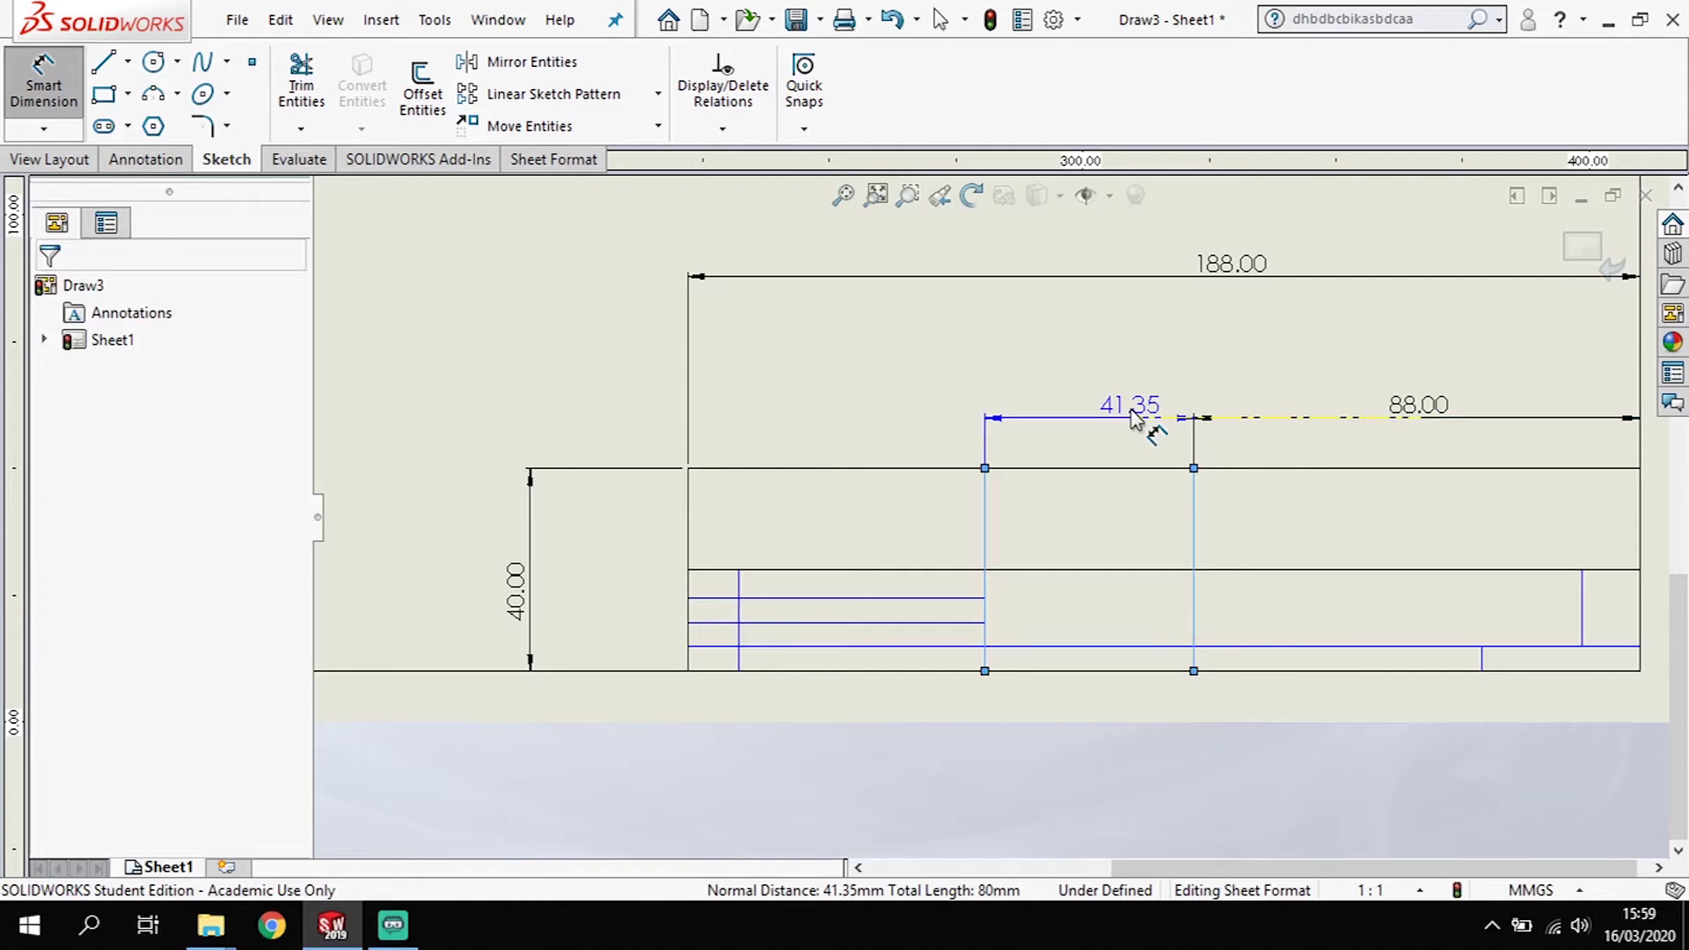
left_click(1135, 415)
type("45")
key("Return")
Step: Dimension the three lower-left row lines at 5 mm spacing, stacked up from the bottom border
scroll(773, 682, "down", 2)
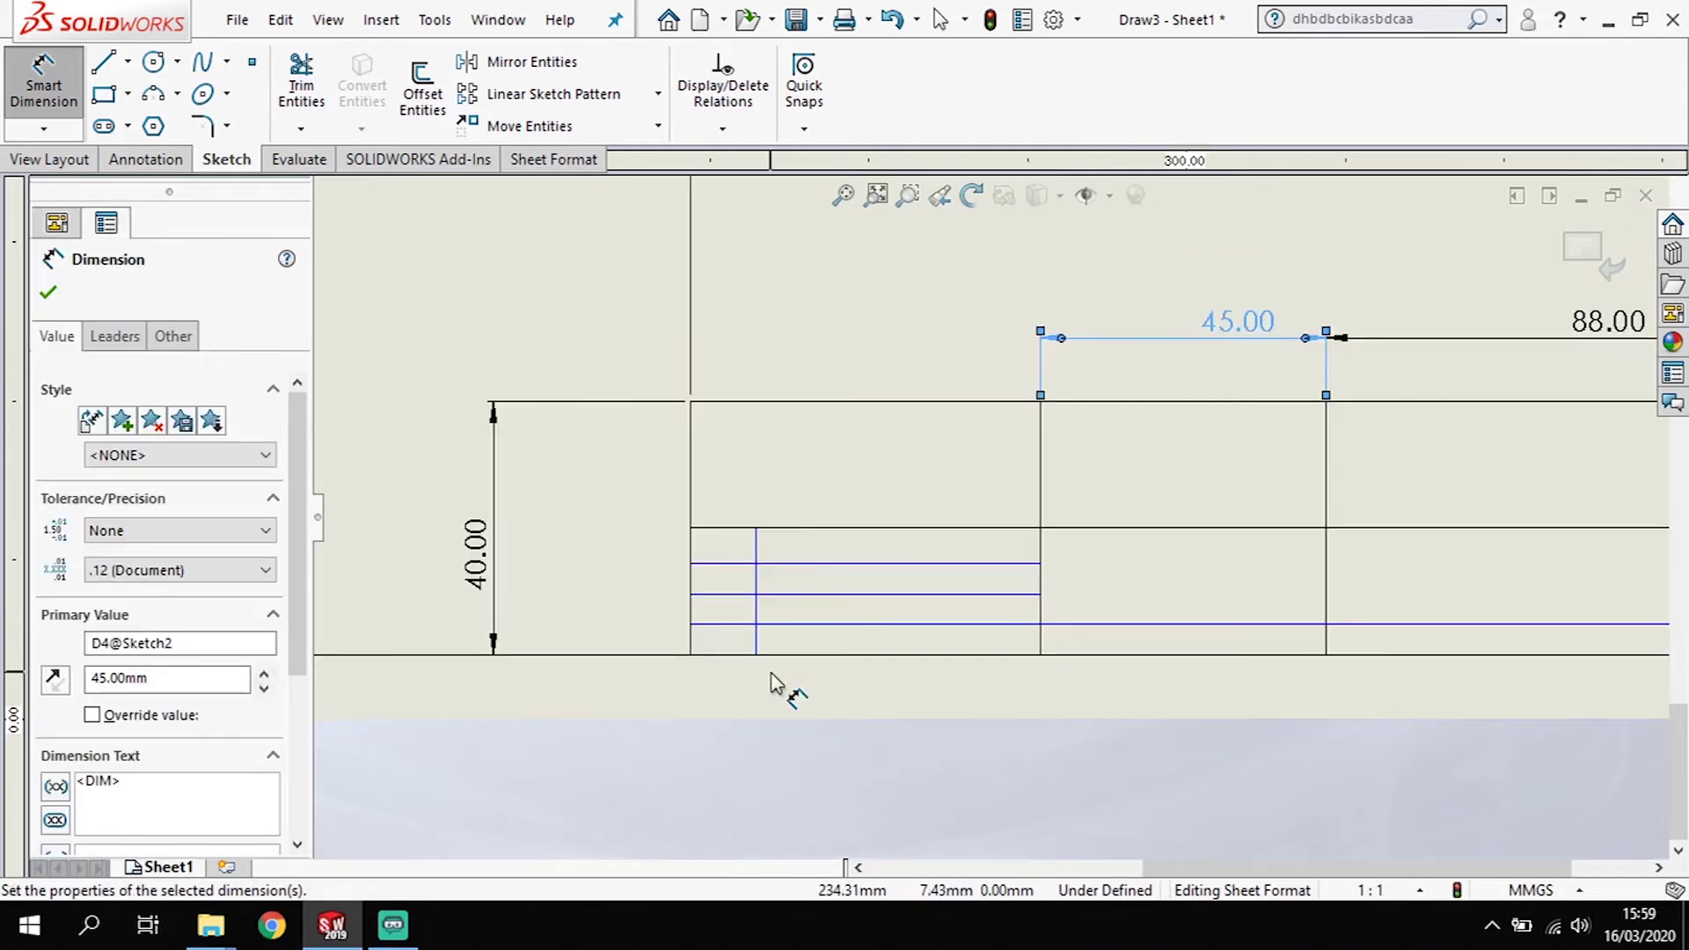
left_click(897, 627)
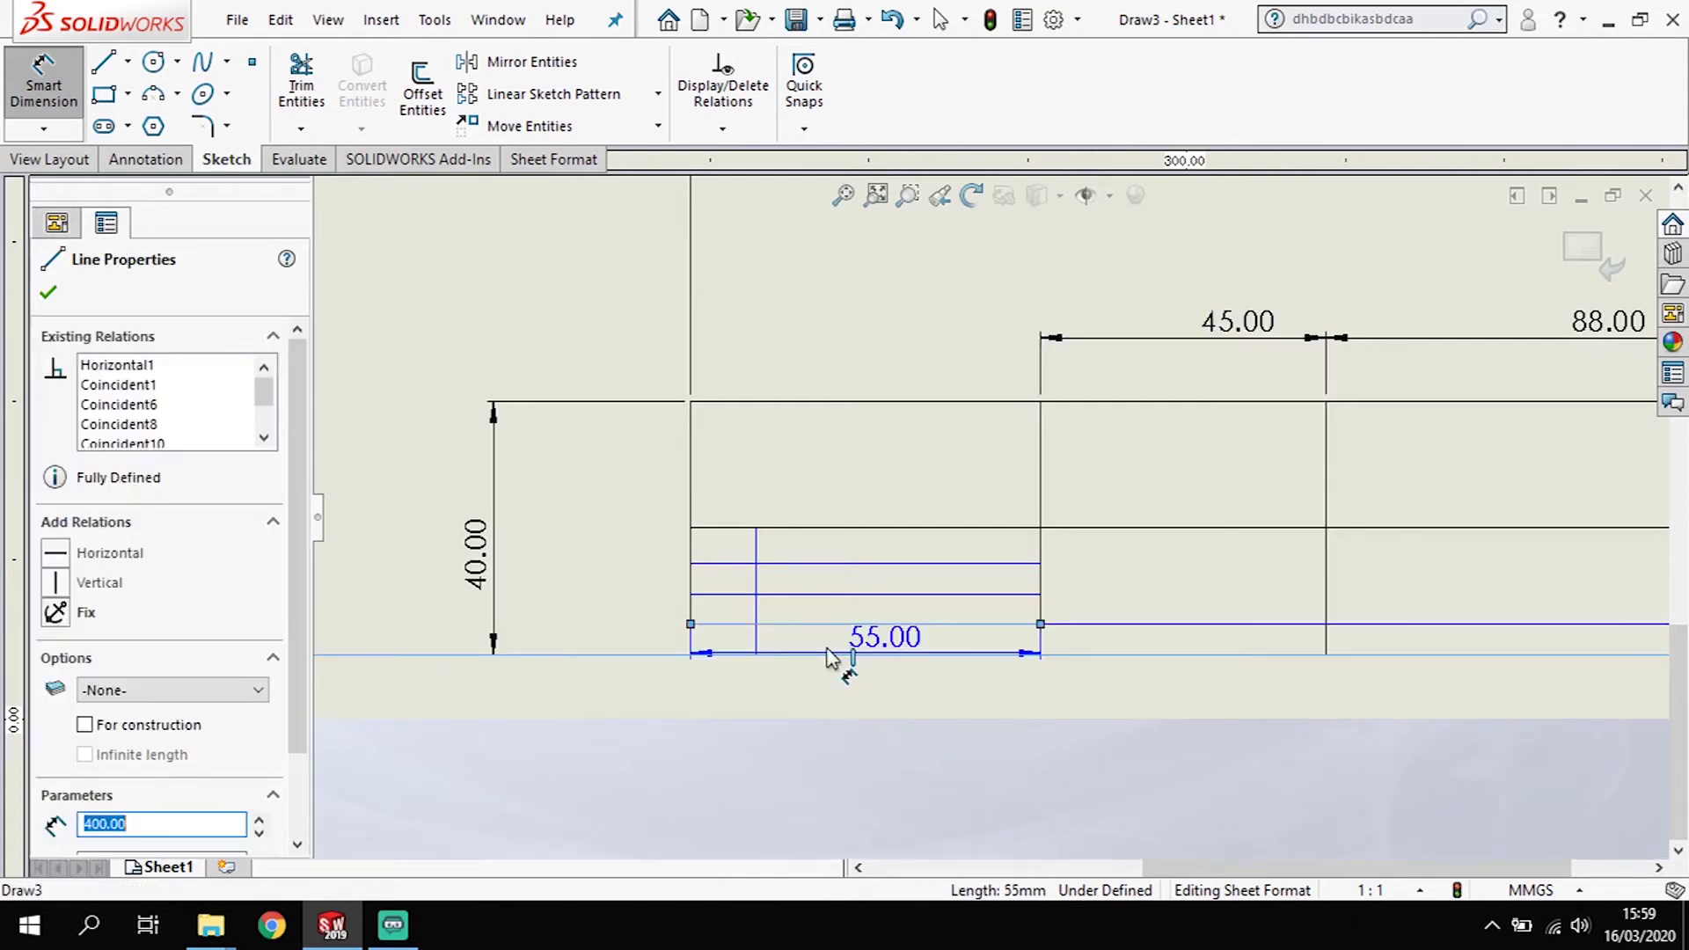
left_click(831, 655)
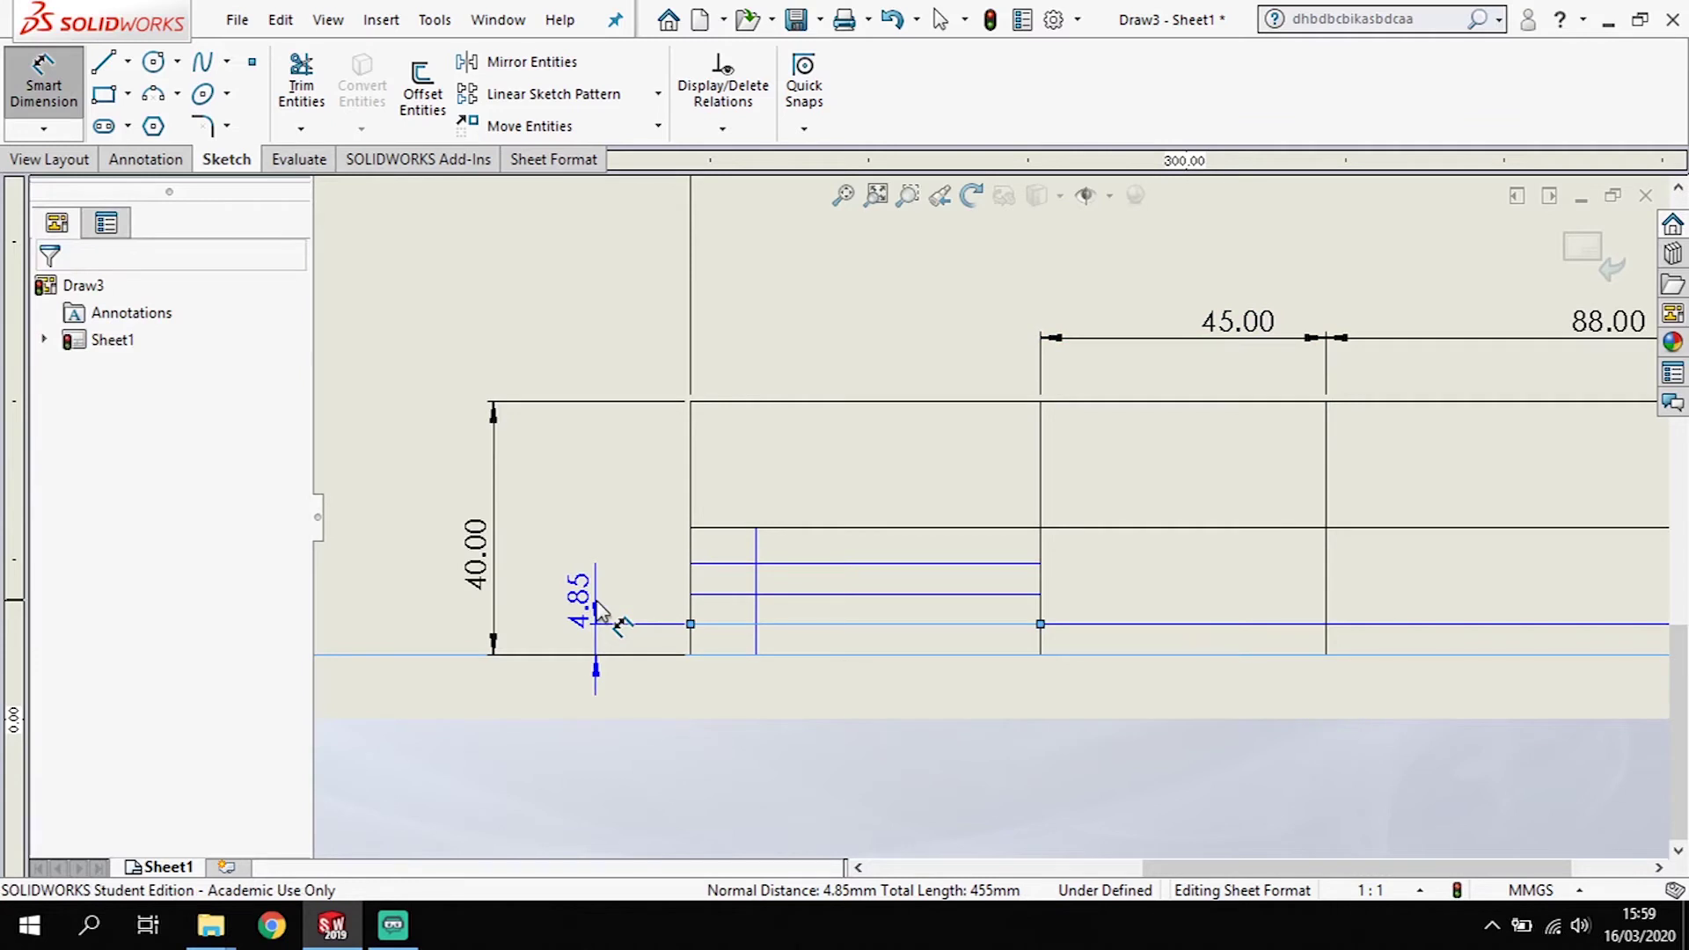
left_click(598, 609)
type("5")
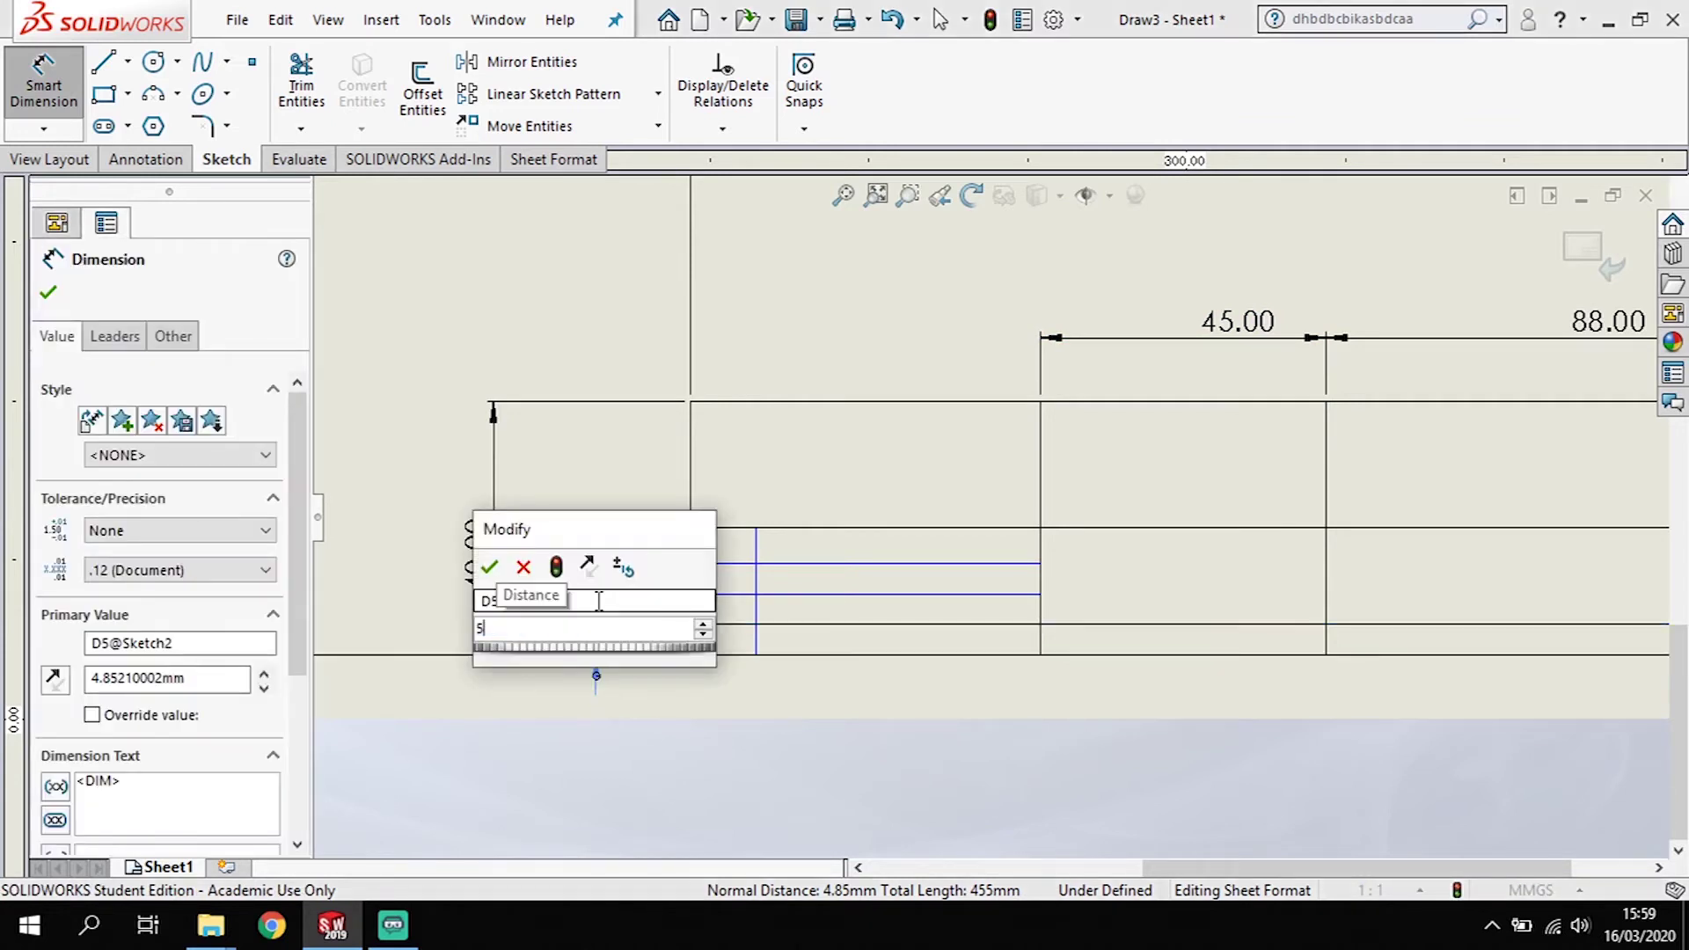
key("Return")
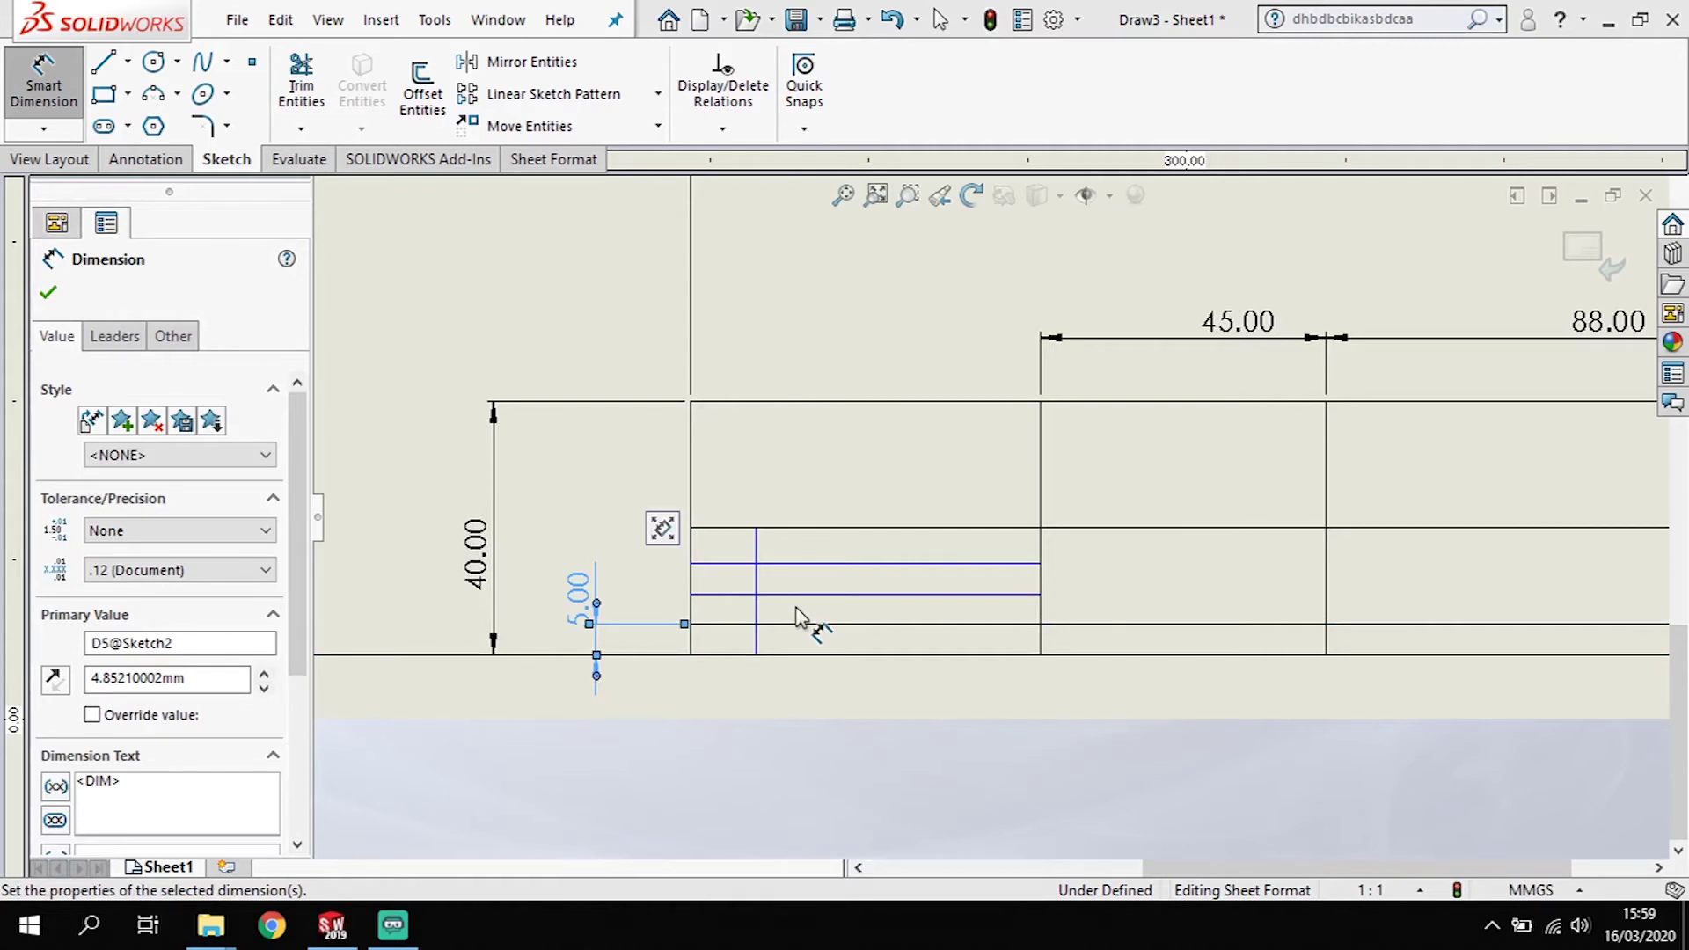
left_click(798, 623)
left_click(704, 595)
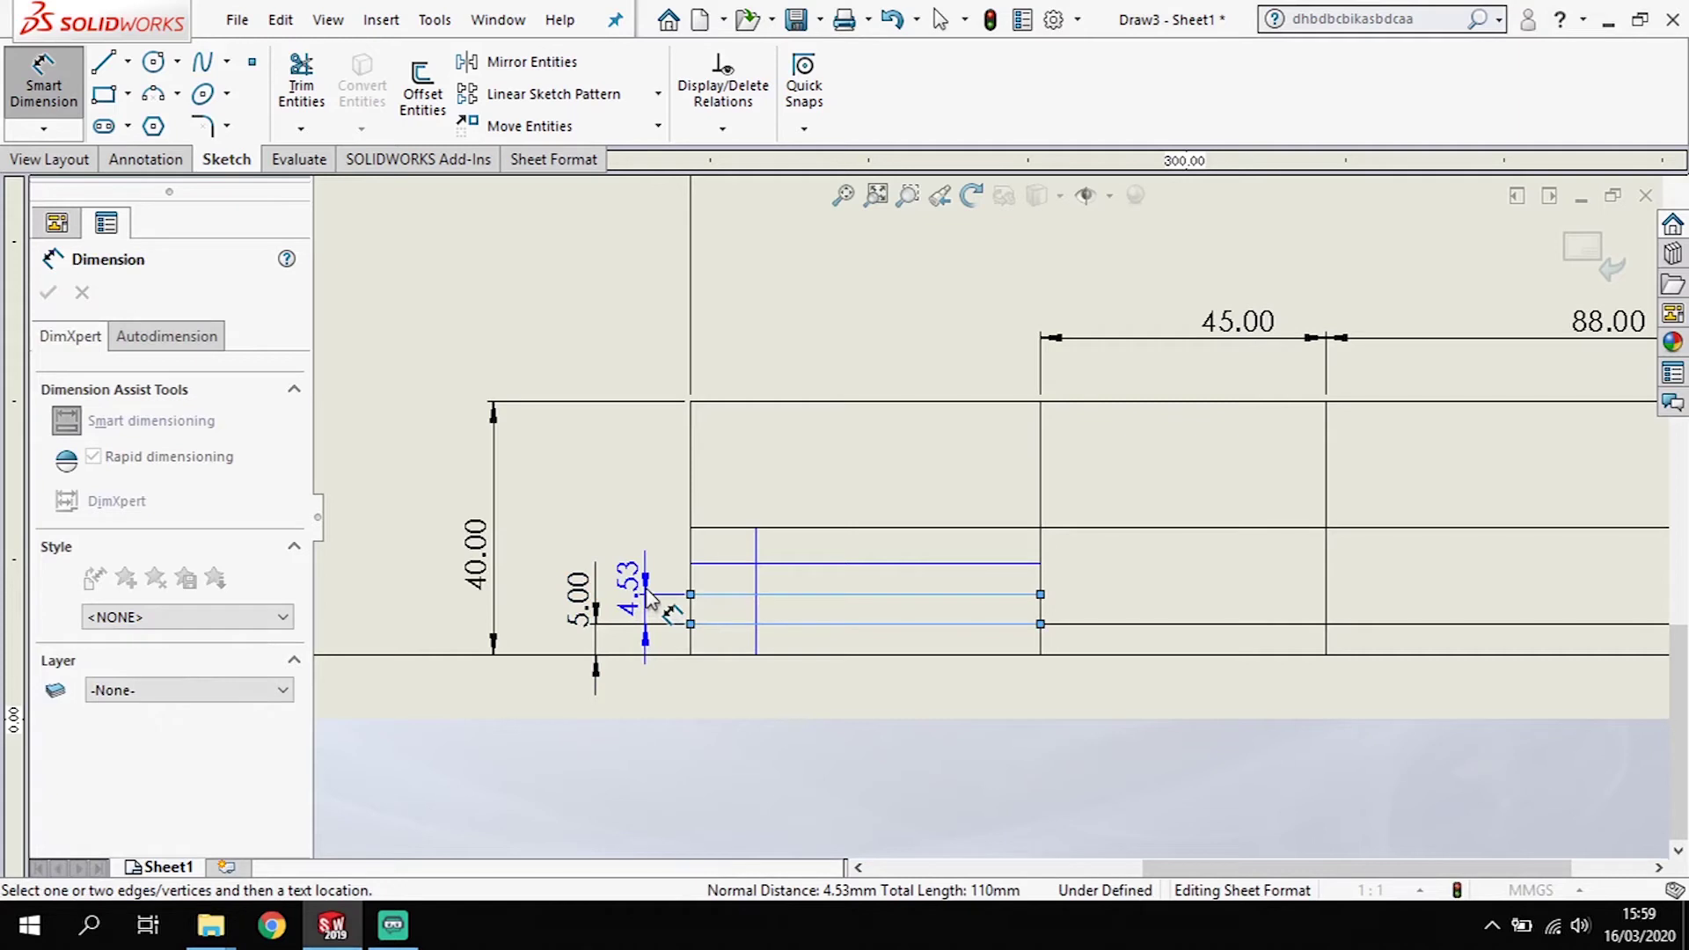
left_click(650, 598)
type("5")
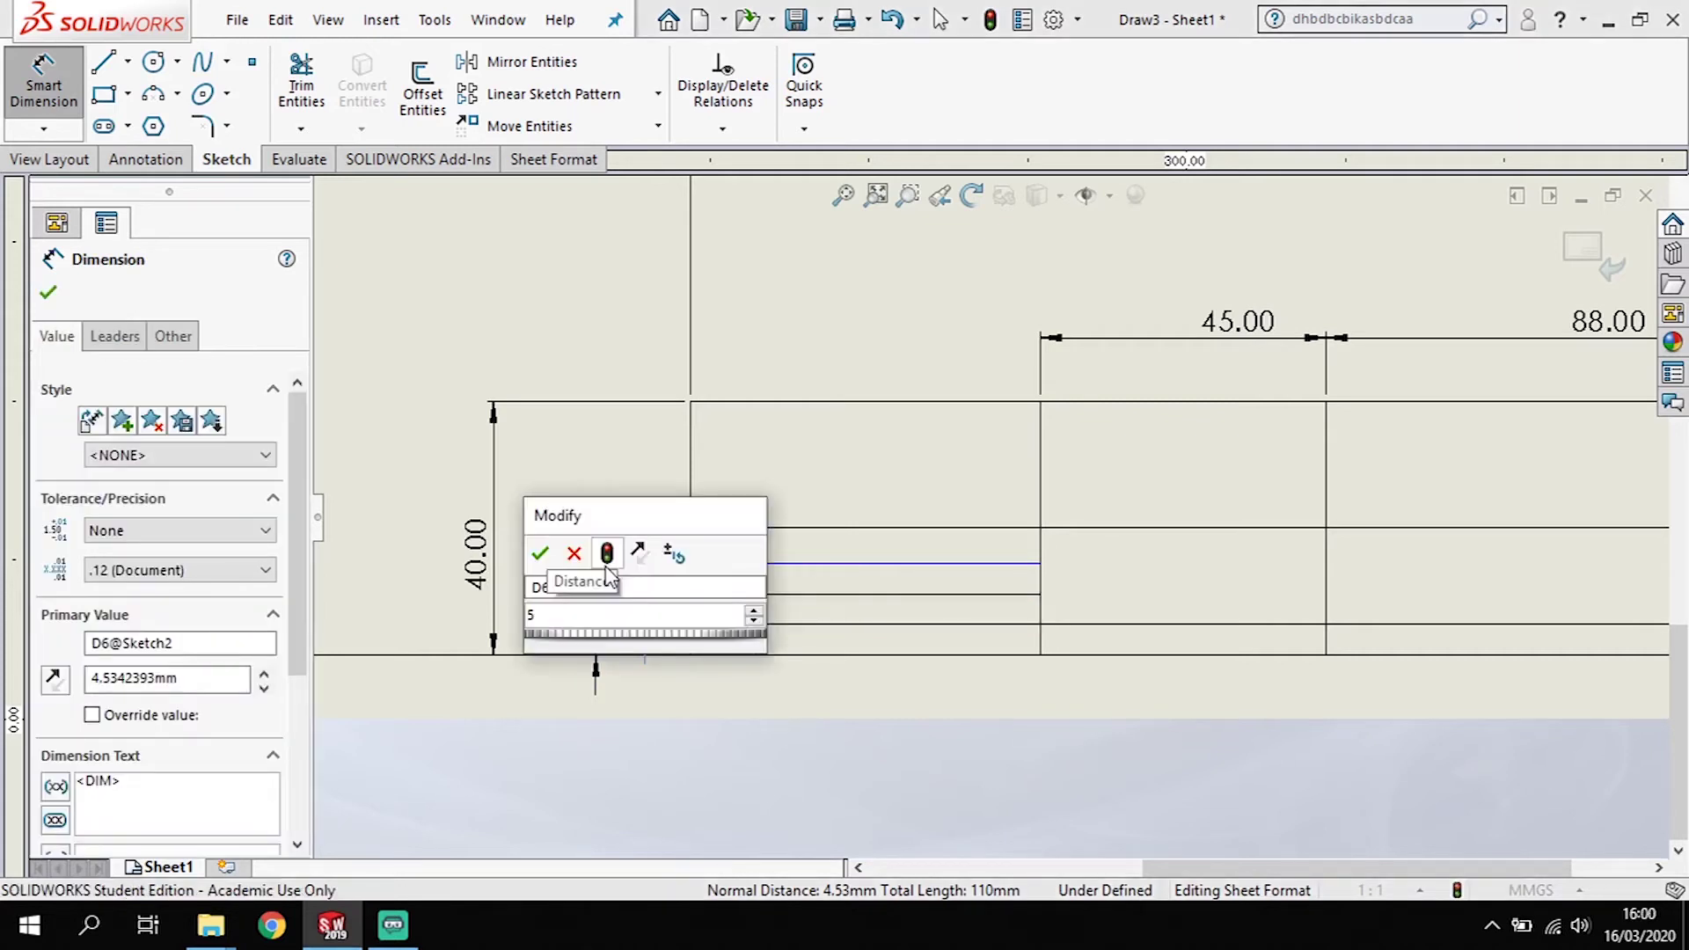
key("Return")
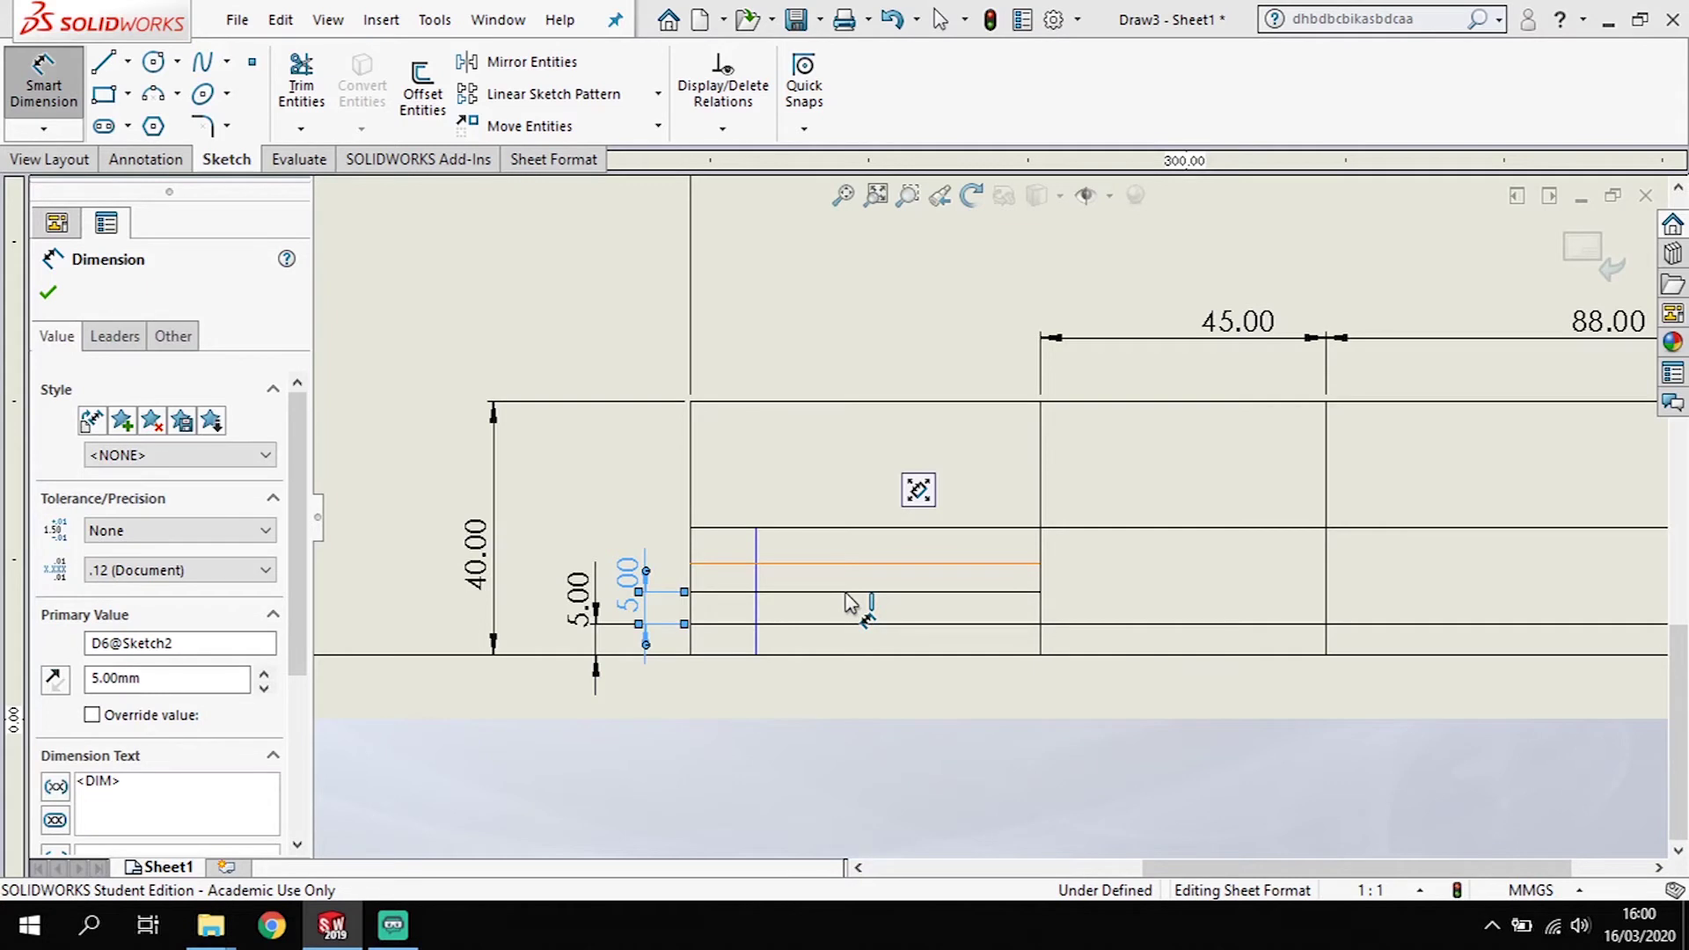
left_click(847, 592)
left_click(792, 563)
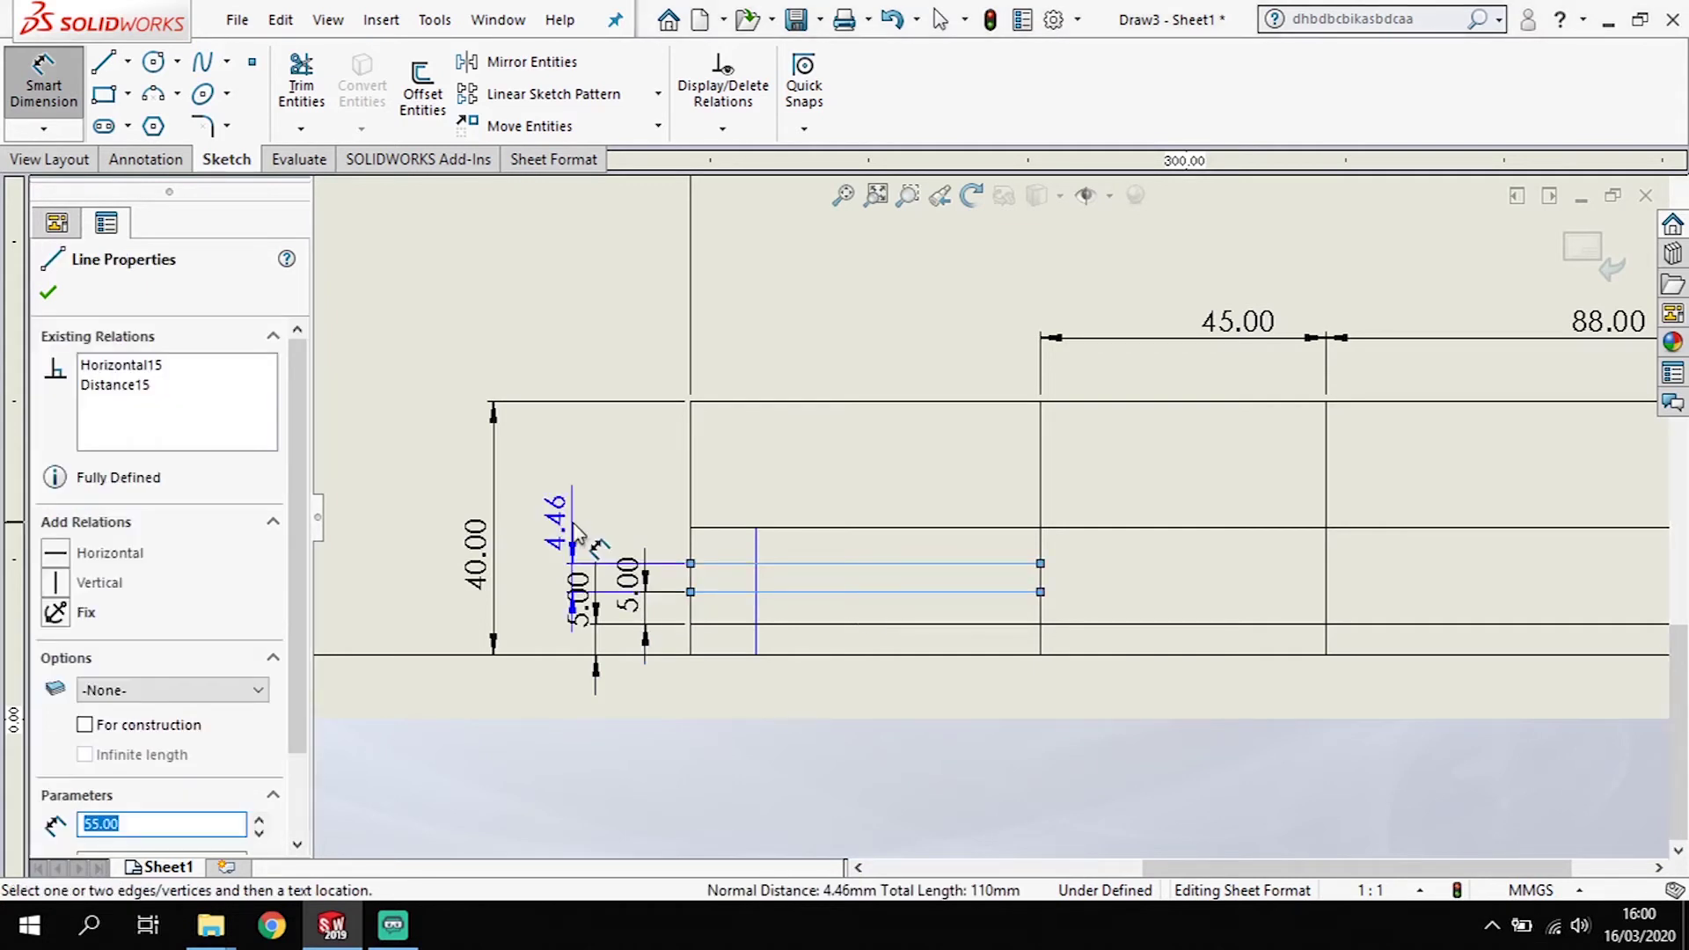
left_click(558, 527)
key("Return")
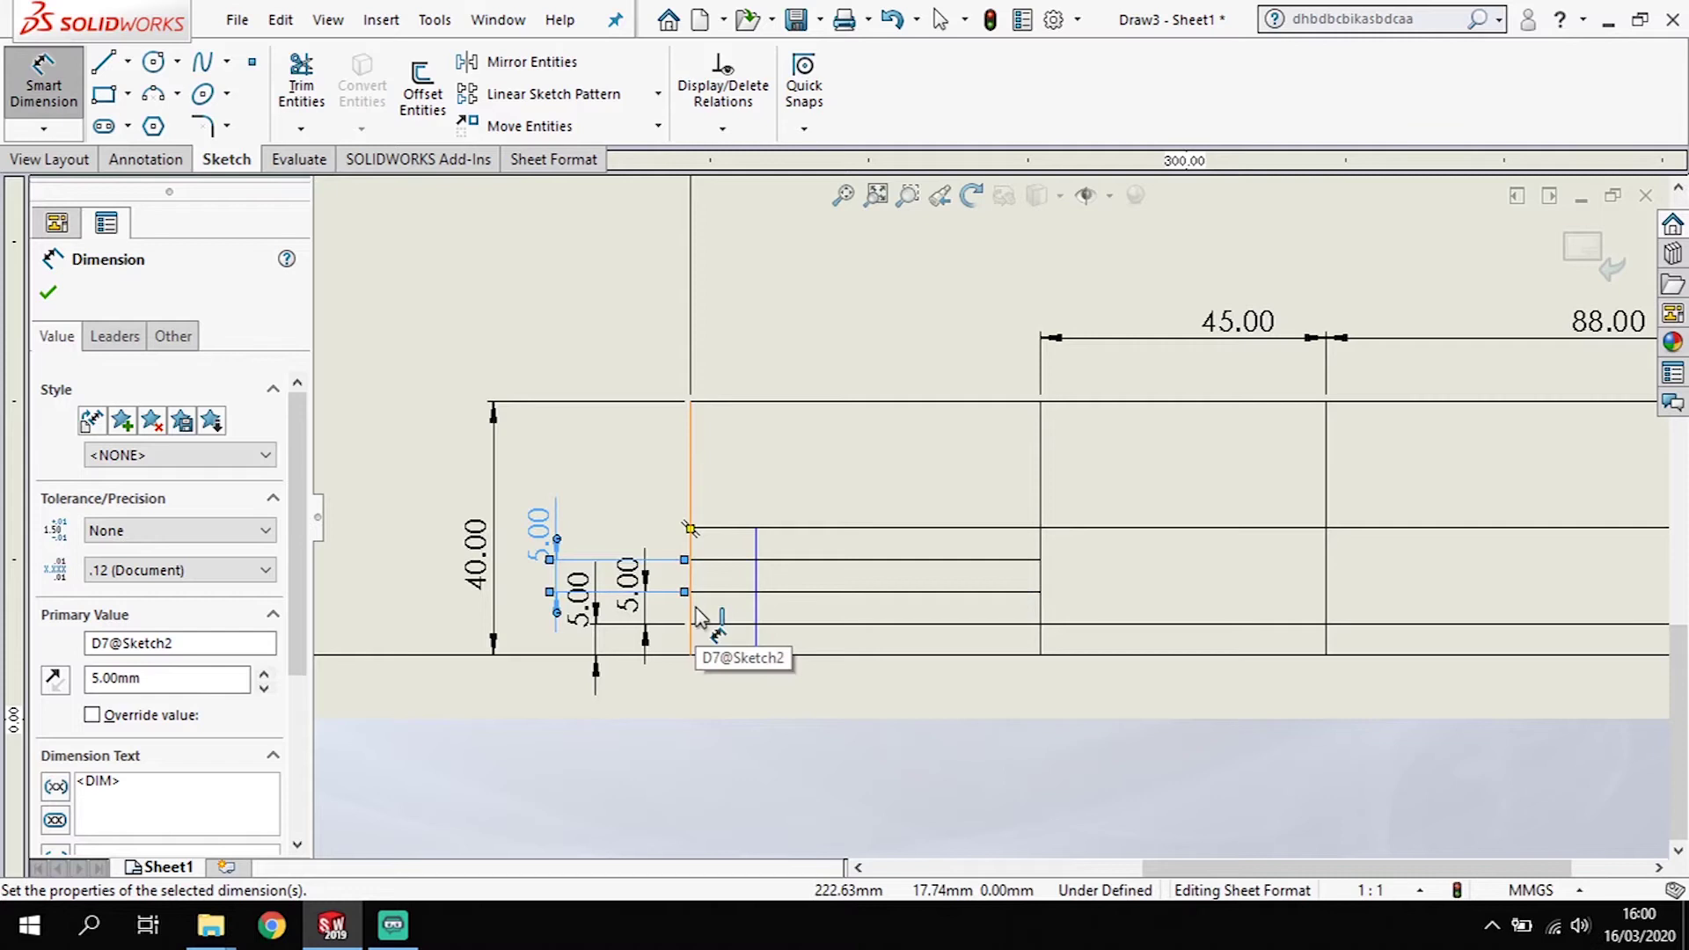
Step: Dimension the first vertical divider 8 mm from the title block's left border
left_click(755, 559)
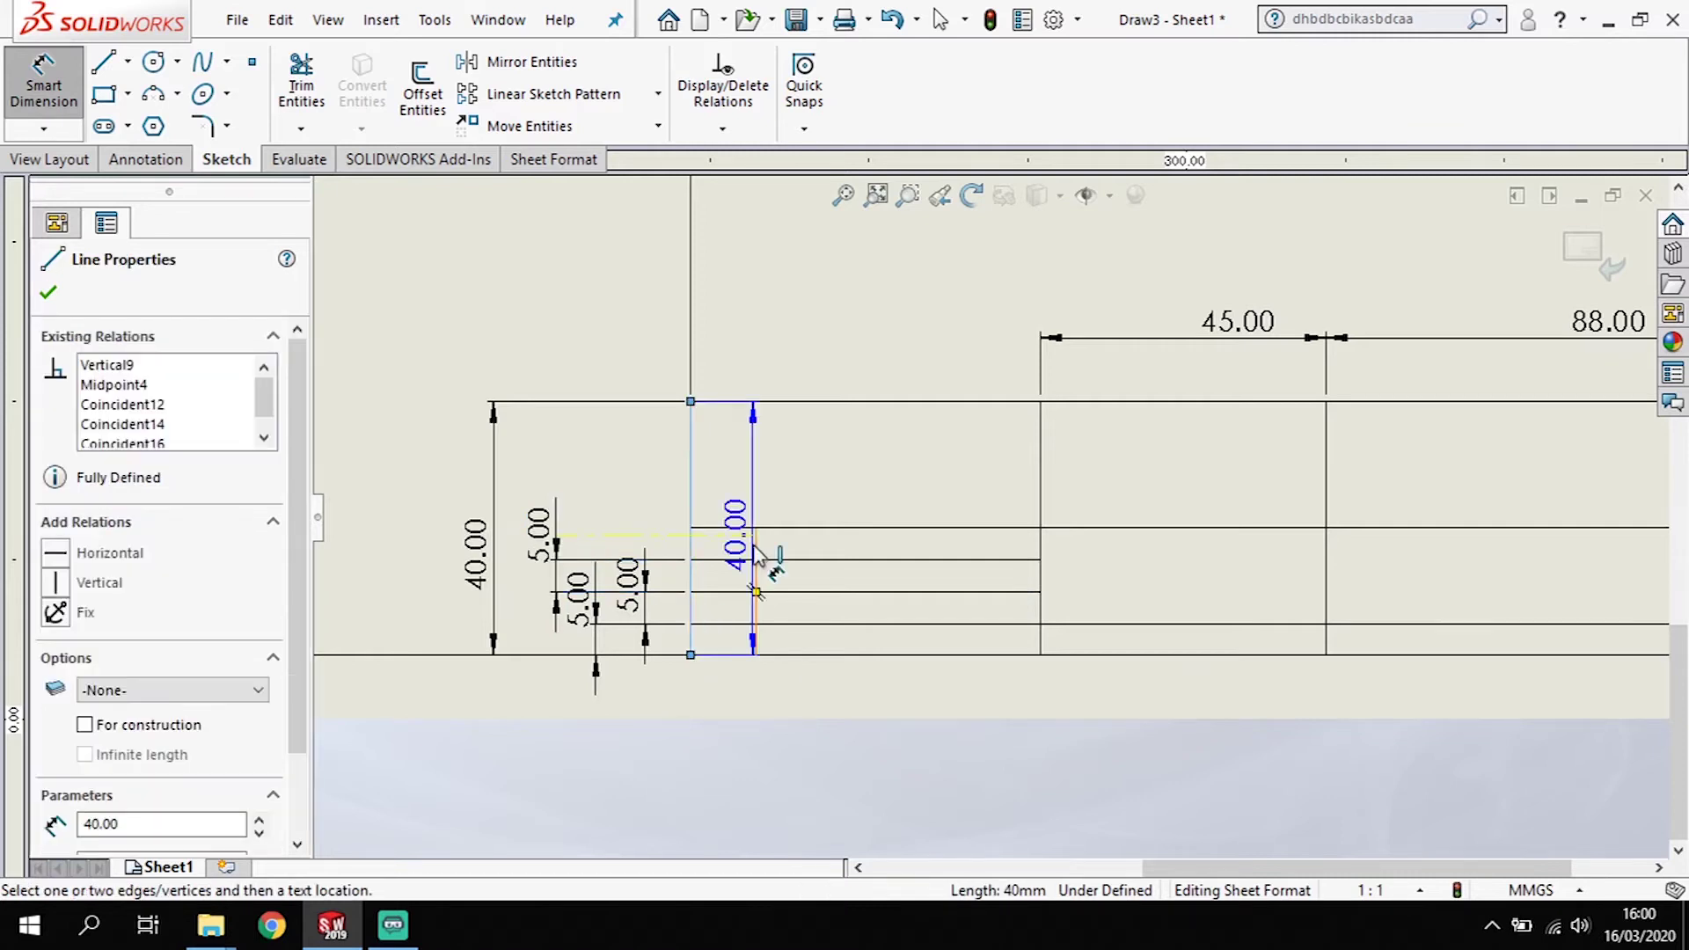
left_click(756, 560)
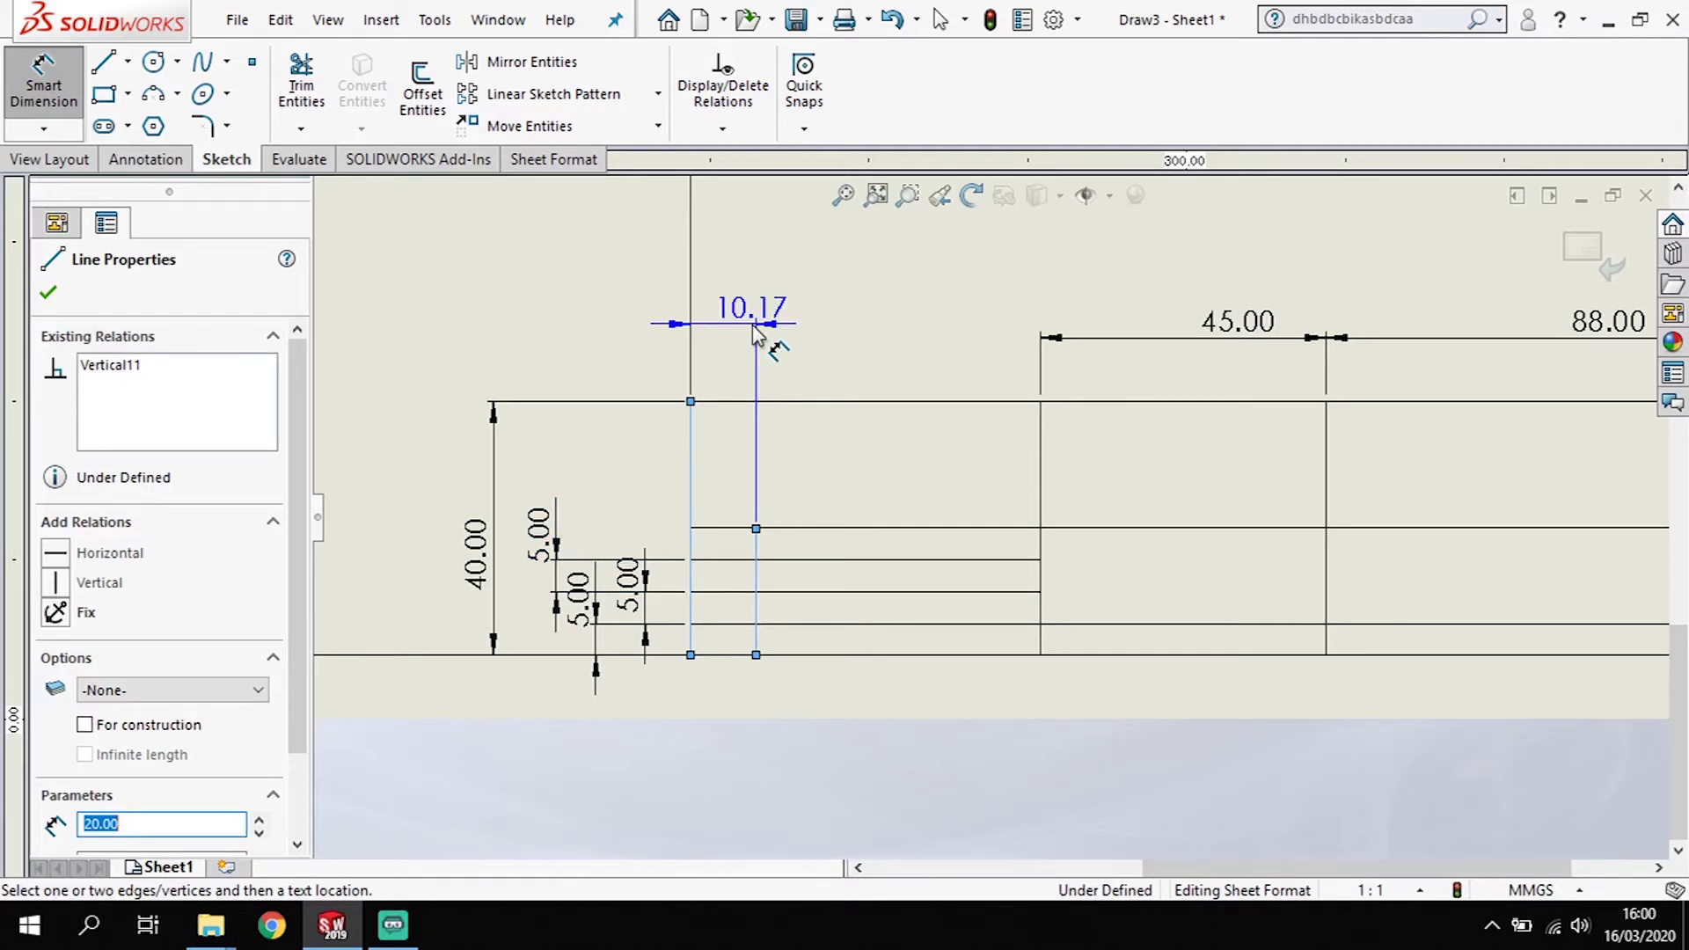
left_click(754, 330)
type("8")
key("Return")
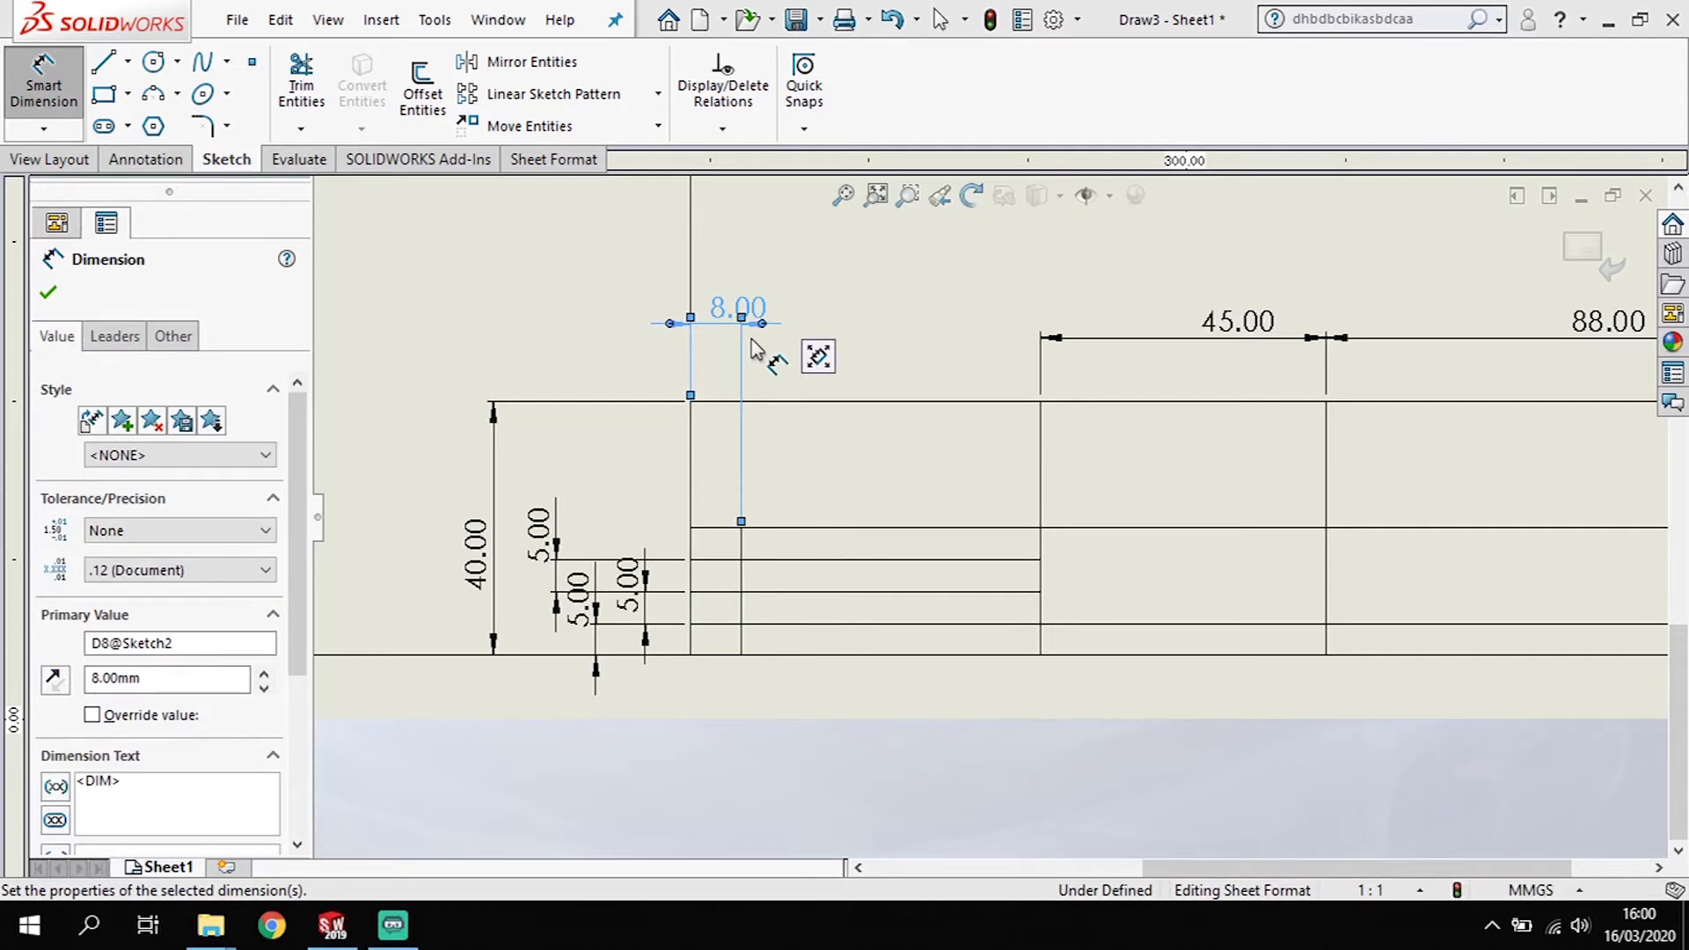
Step: Drag the 5.00 row dimensions into clearer positions beside the rows
left_click_drag(539, 533, 644, 521)
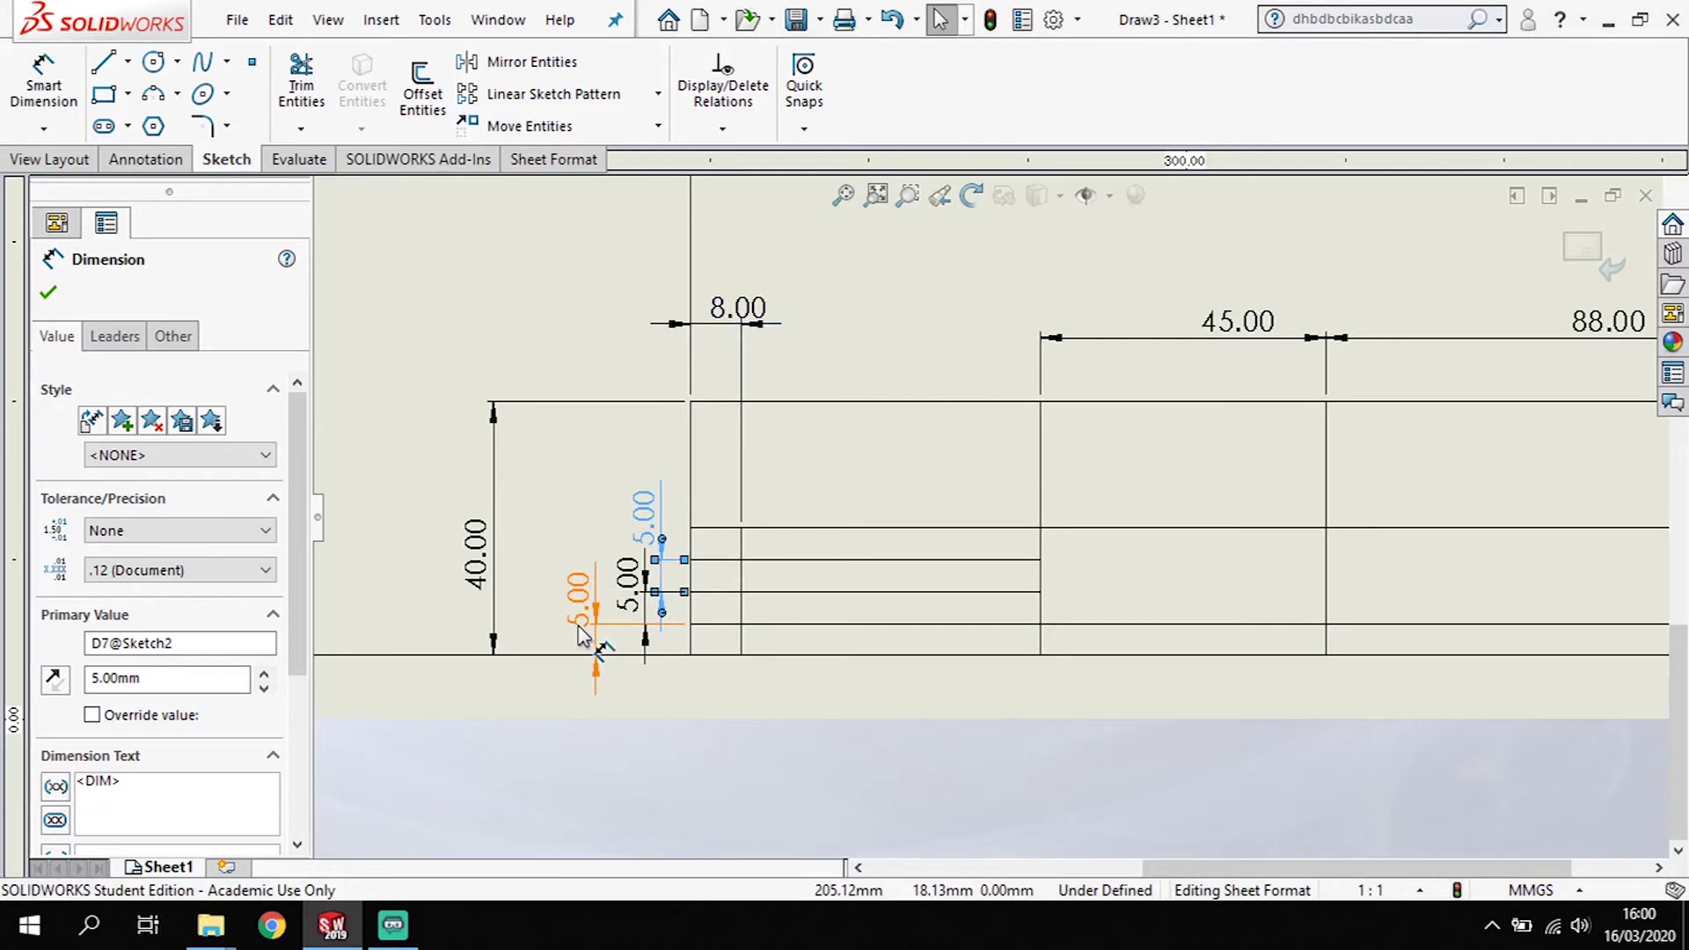
left_click_drag(578, 598, 581, 741)
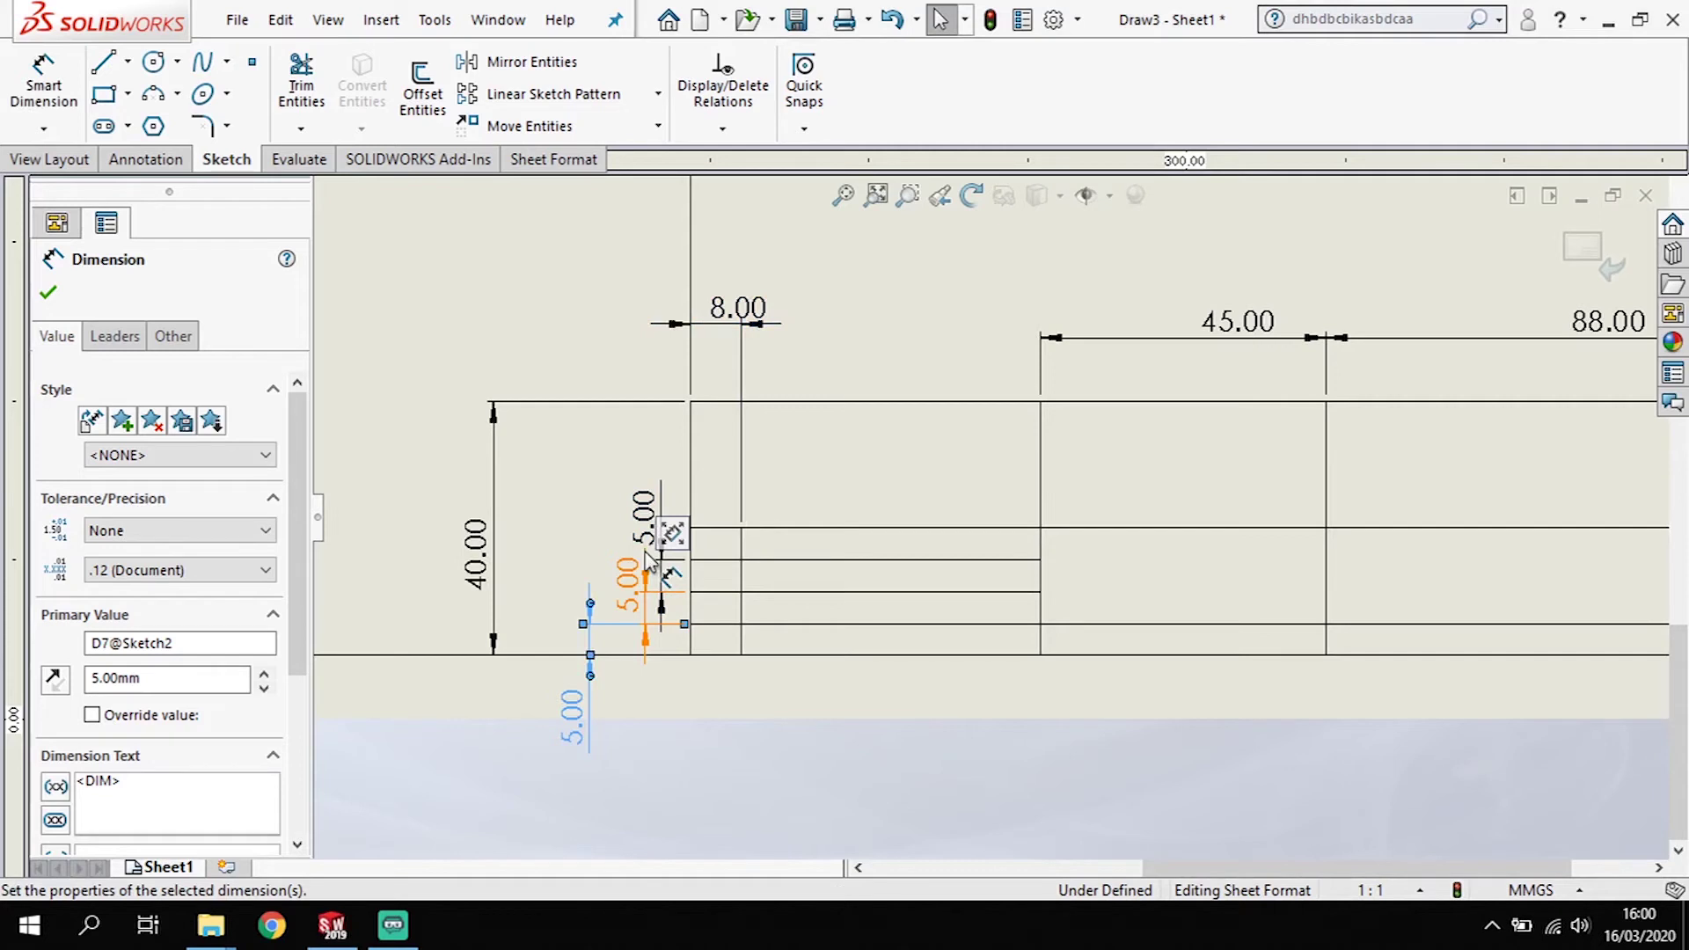
left_click_drag(646, 562, 556, 568)
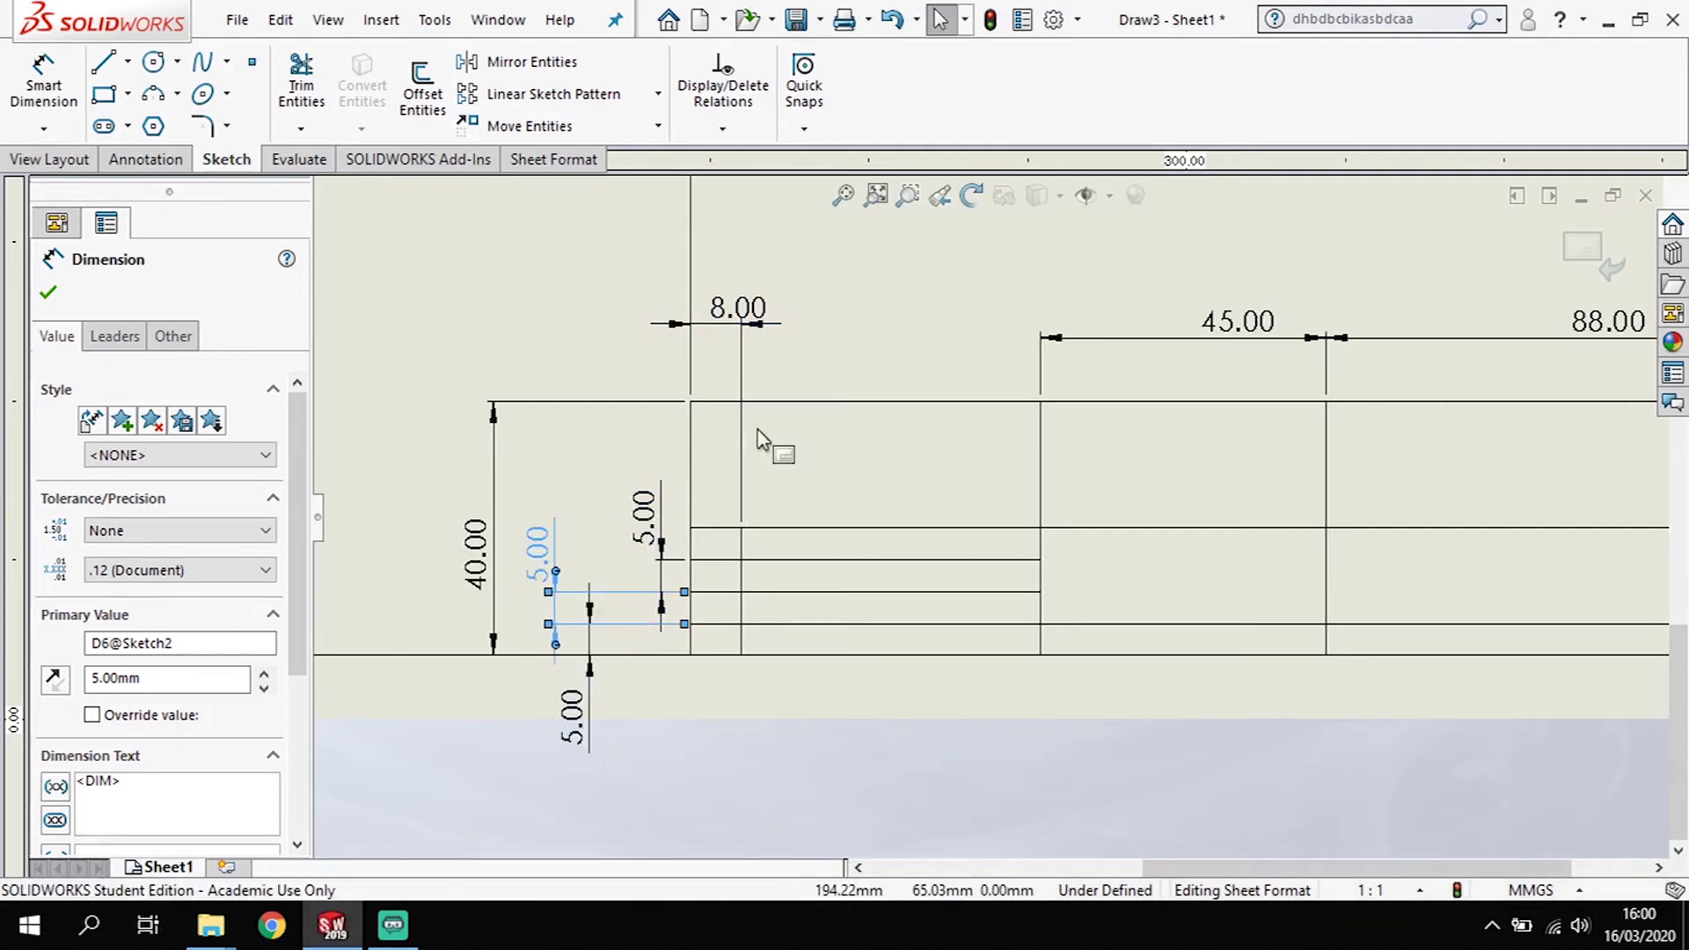
left_click(774, 441)
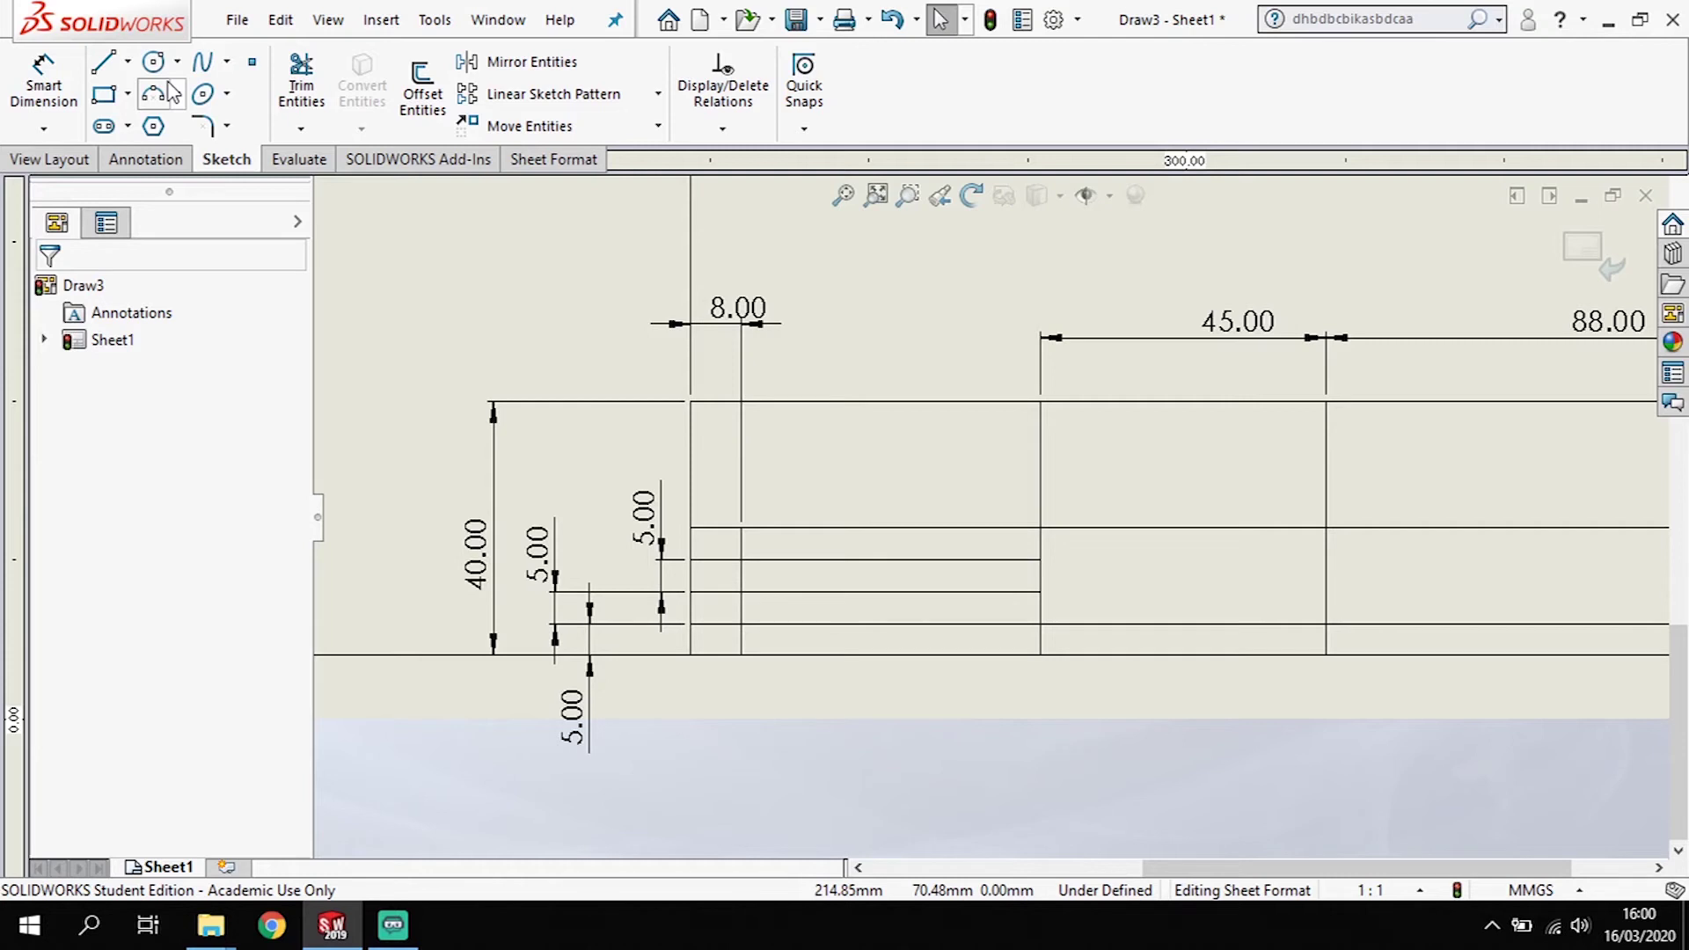
Step: Sketch a new vertical divider through the rows and dimension the divider spacings as 19 mm and 17 mm
key("l")
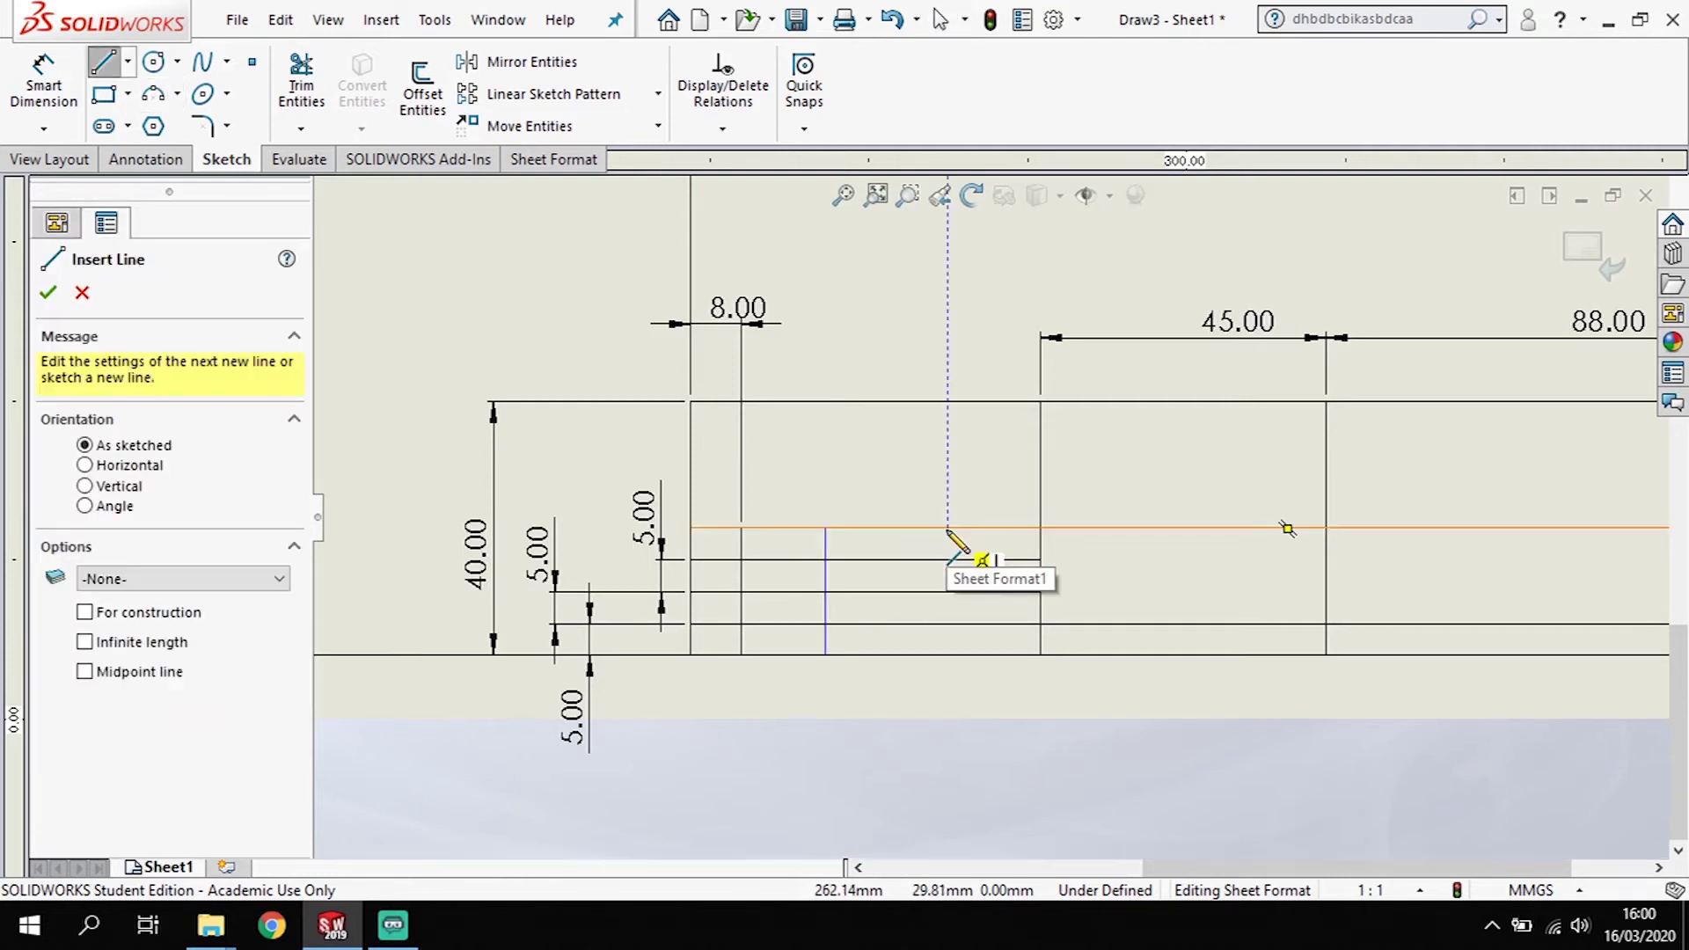
left_click_drag(948, 655, 947, 528)
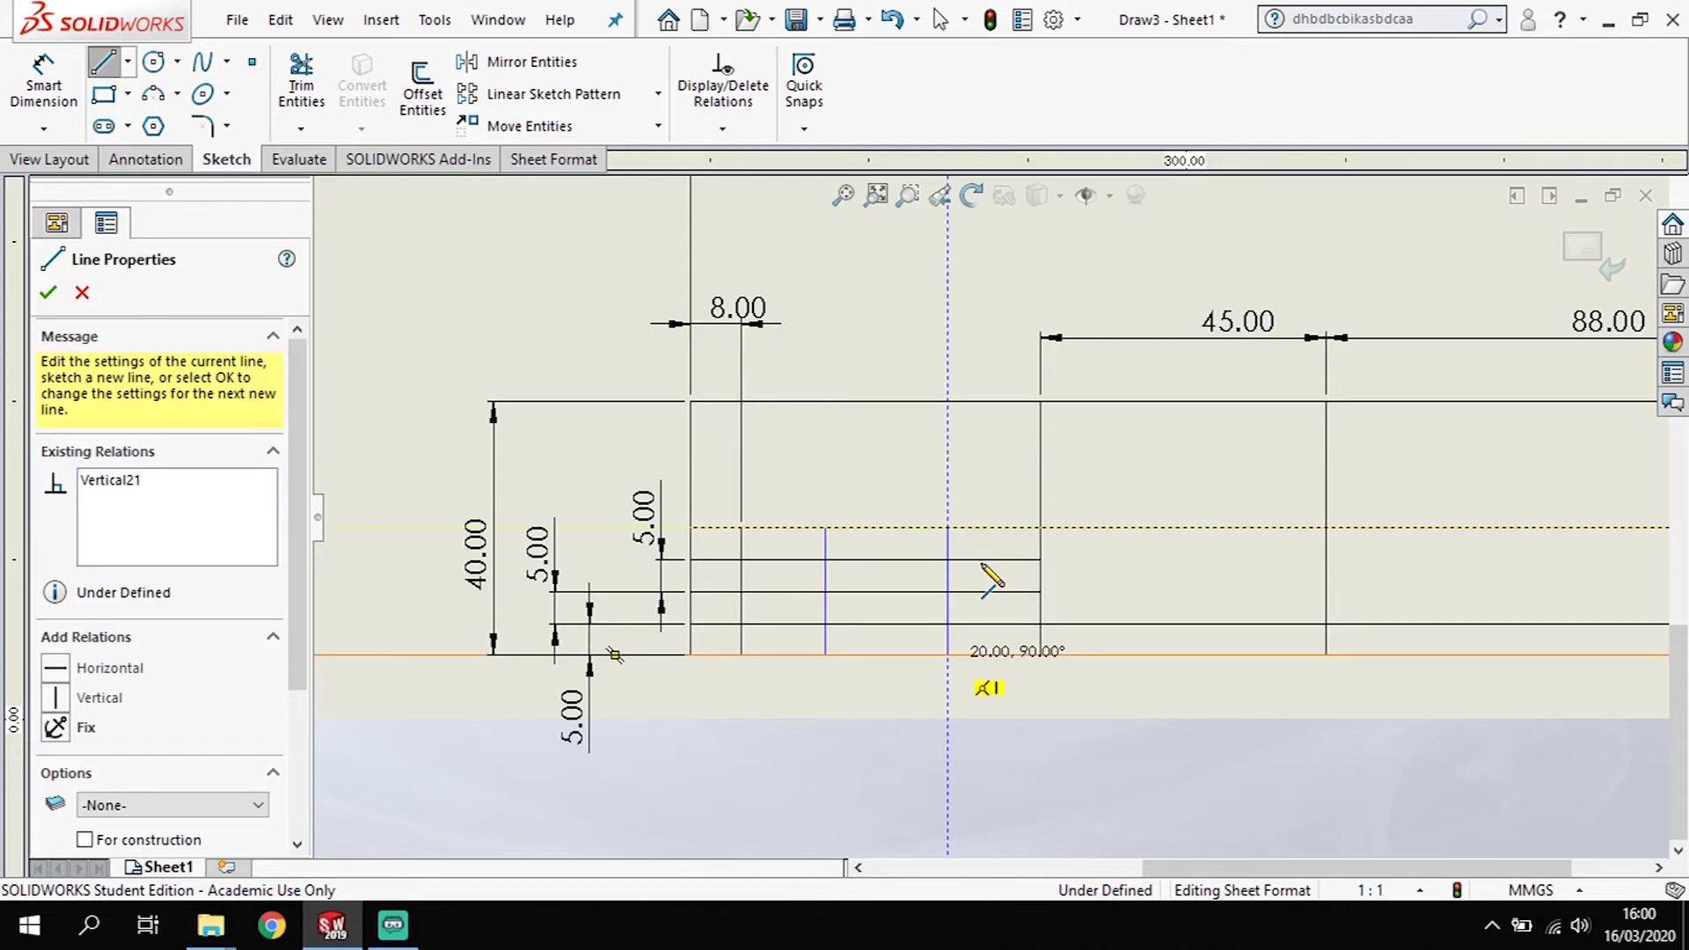
key("d")
left_click(824, 594)
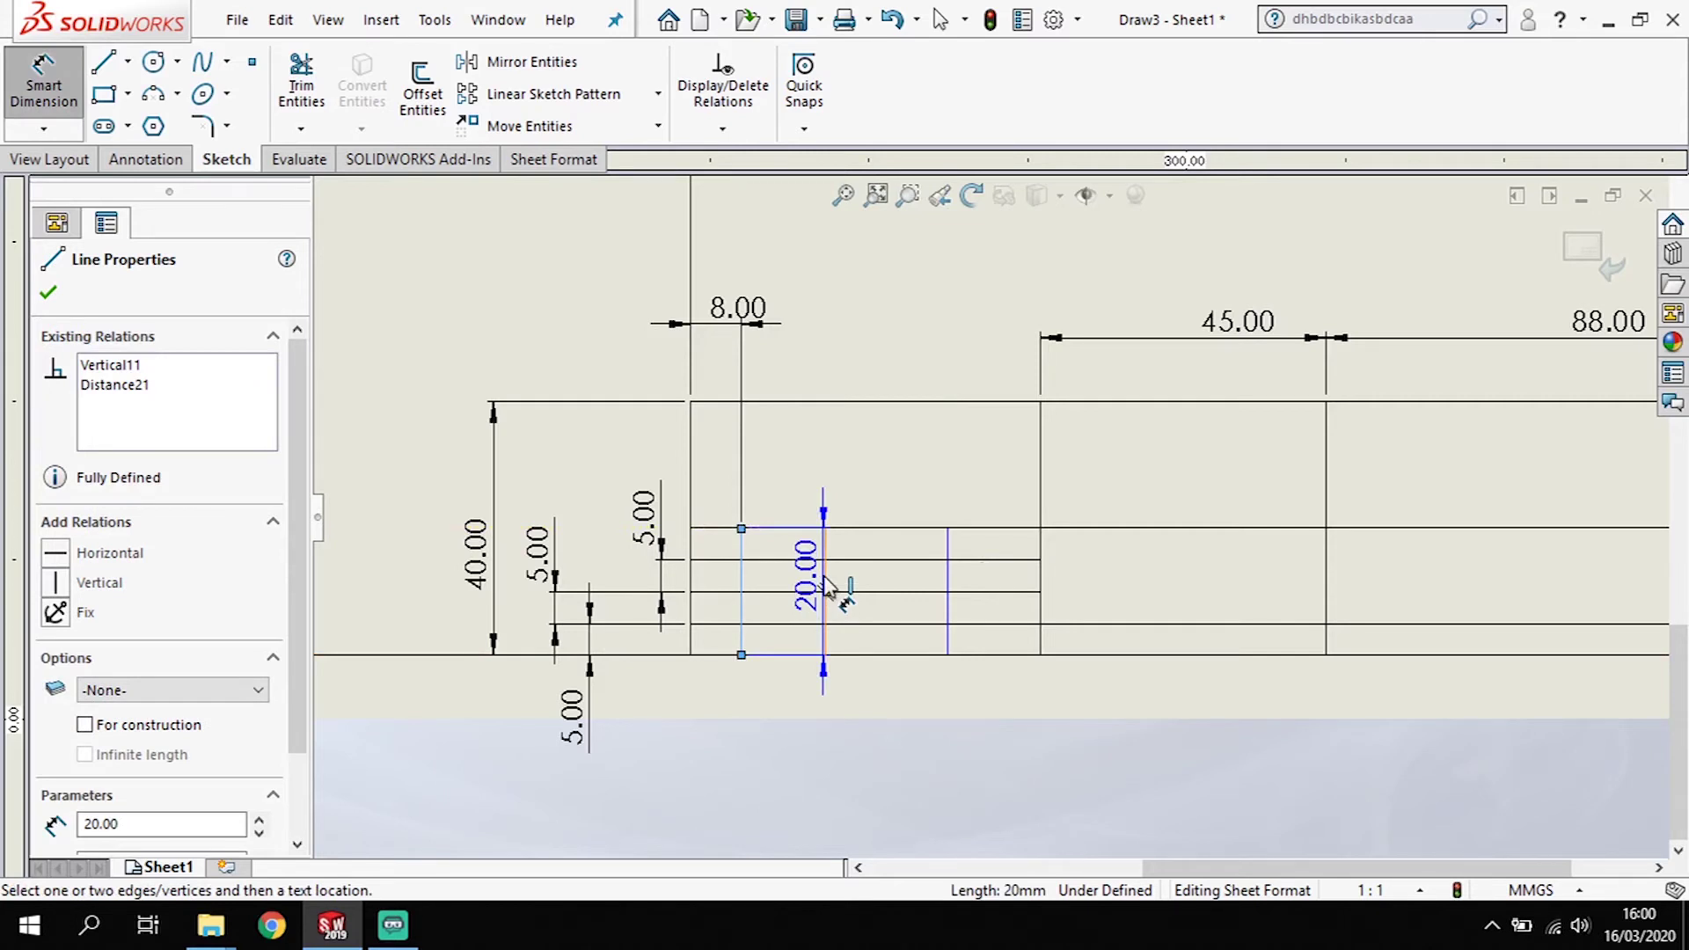
left_click(825, 585)
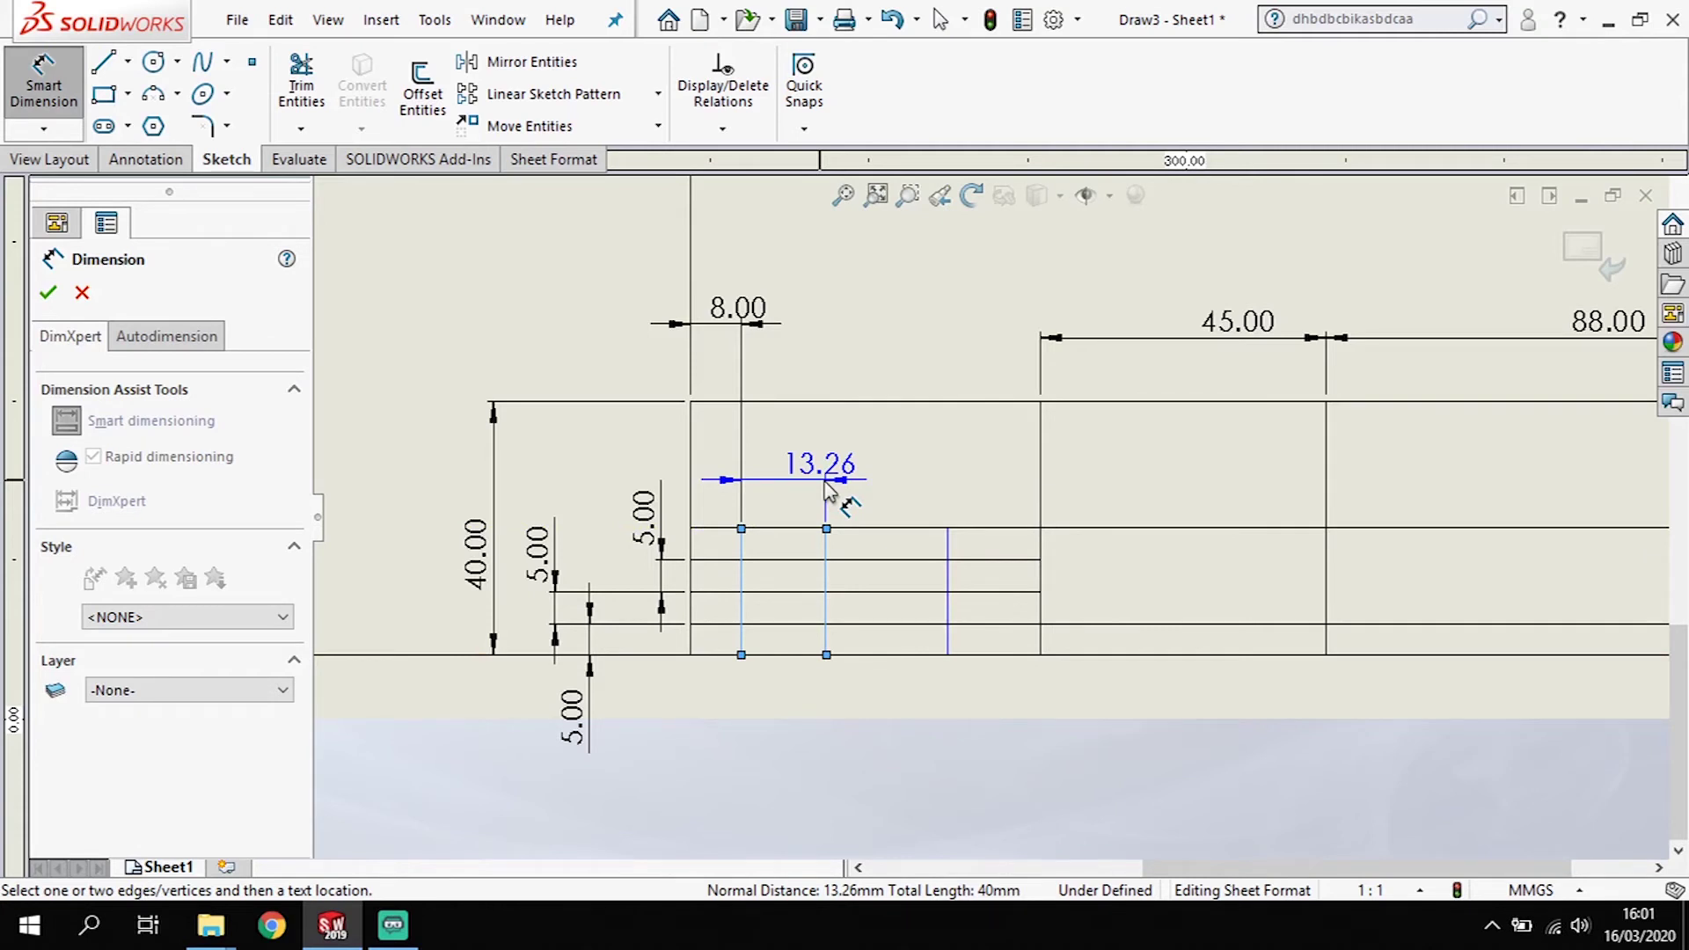
left_click(948, 563)
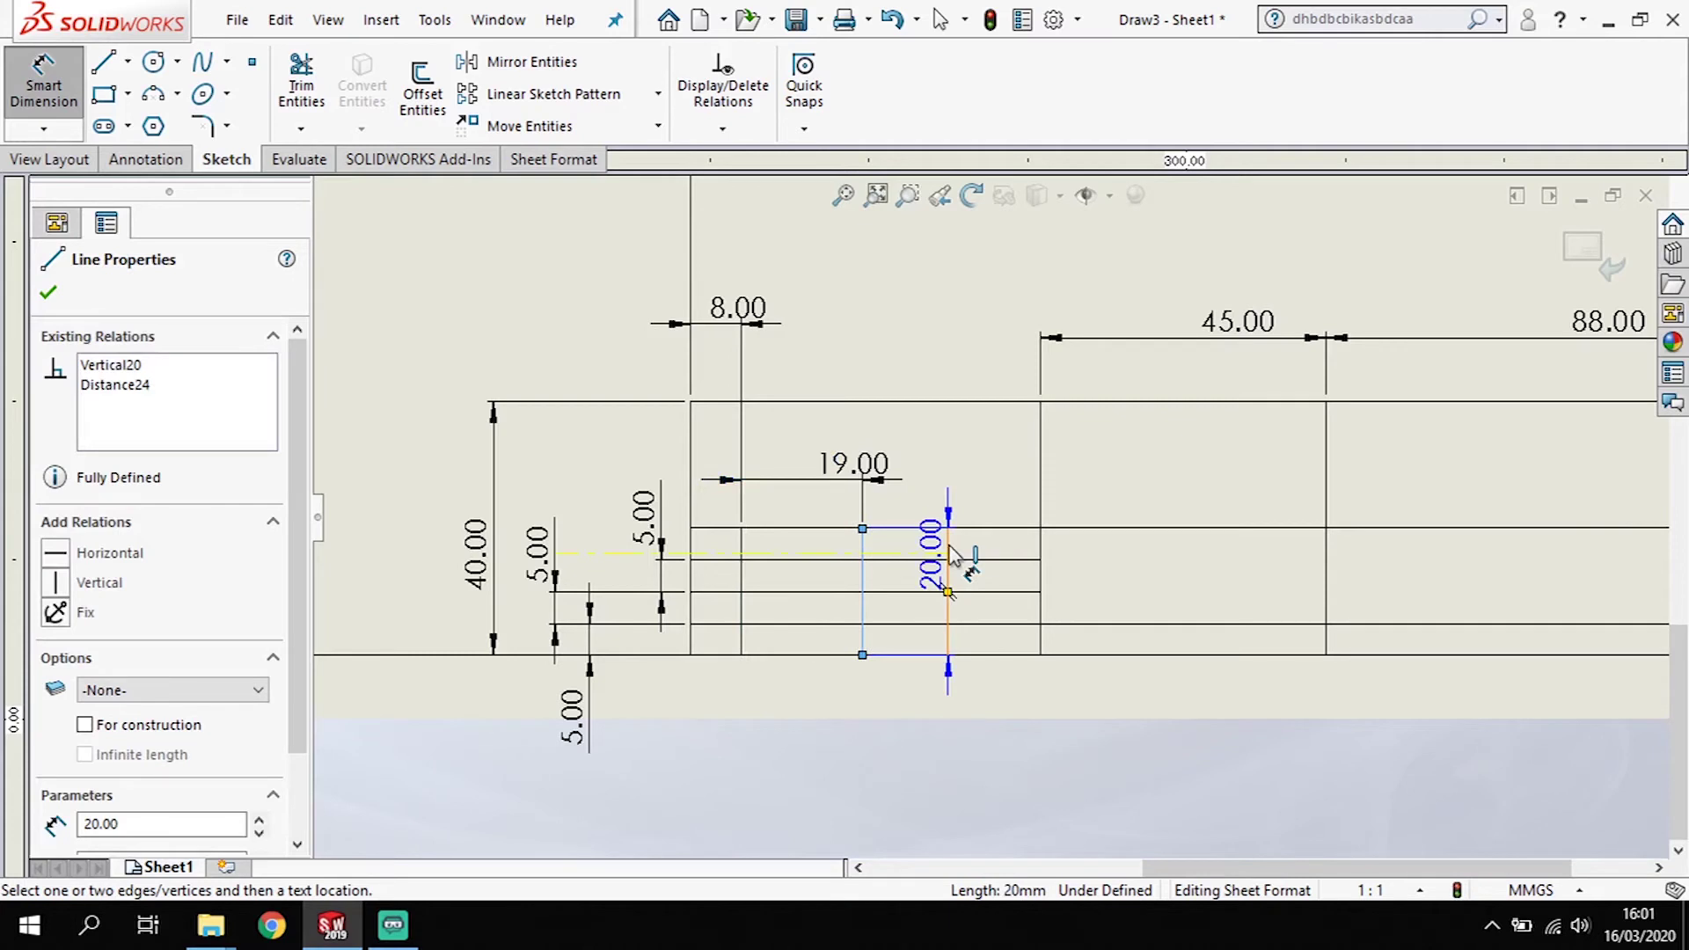
left_click(949, 552)
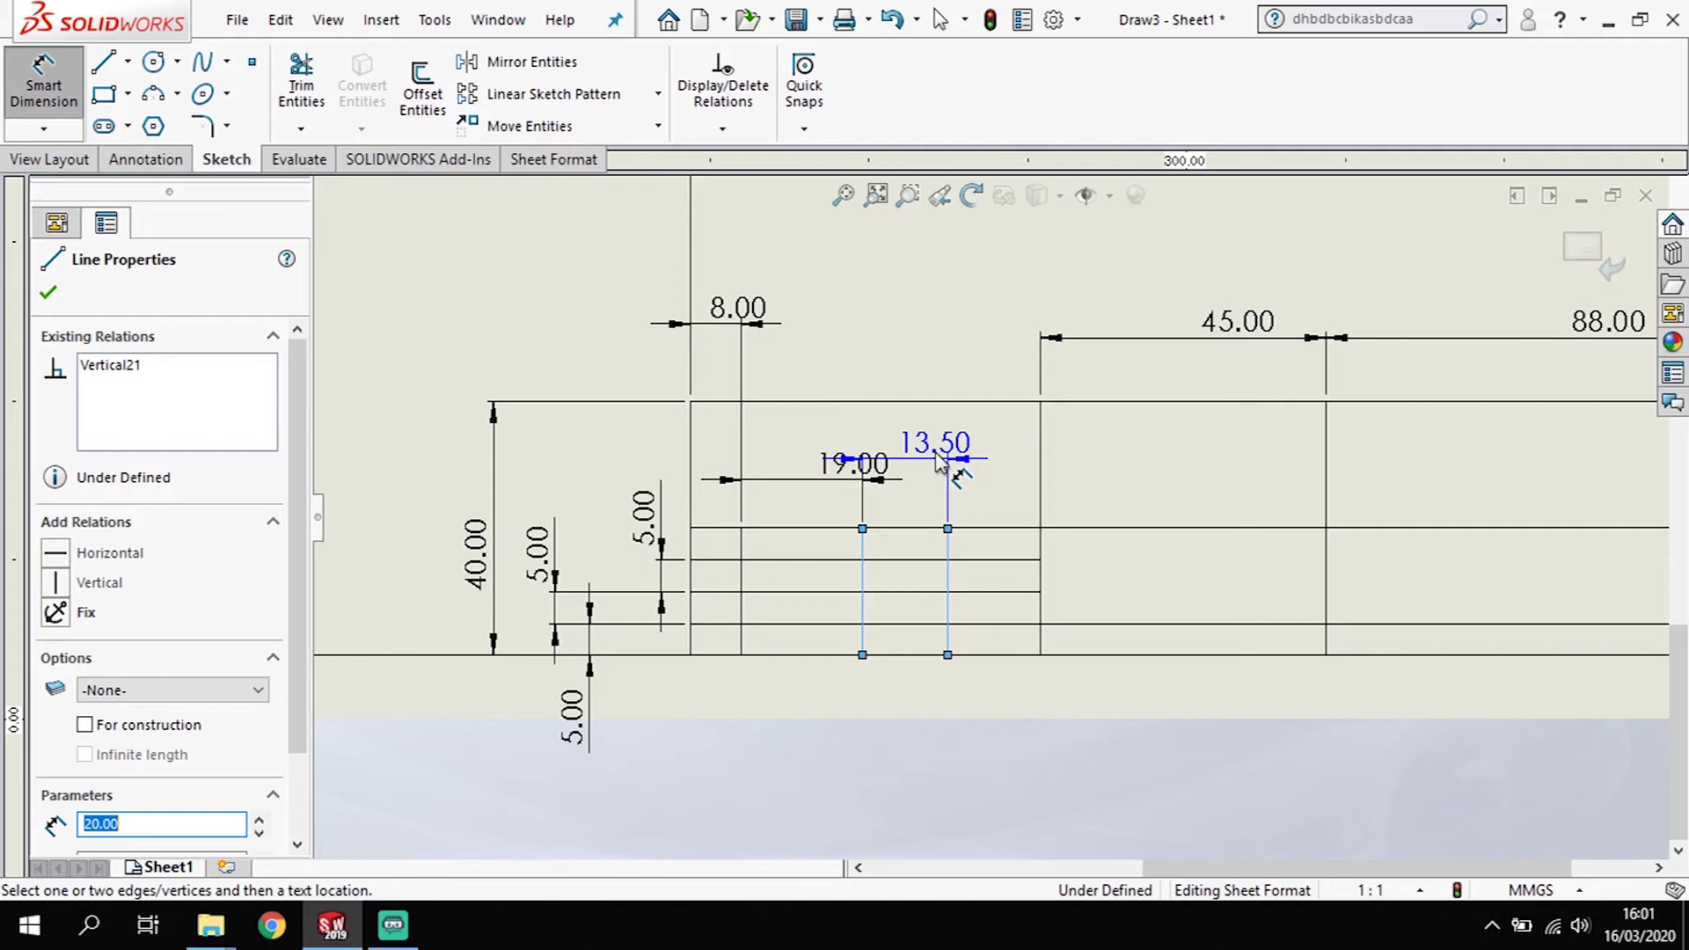
left_click(938, 460)
type("17")
key("Return")
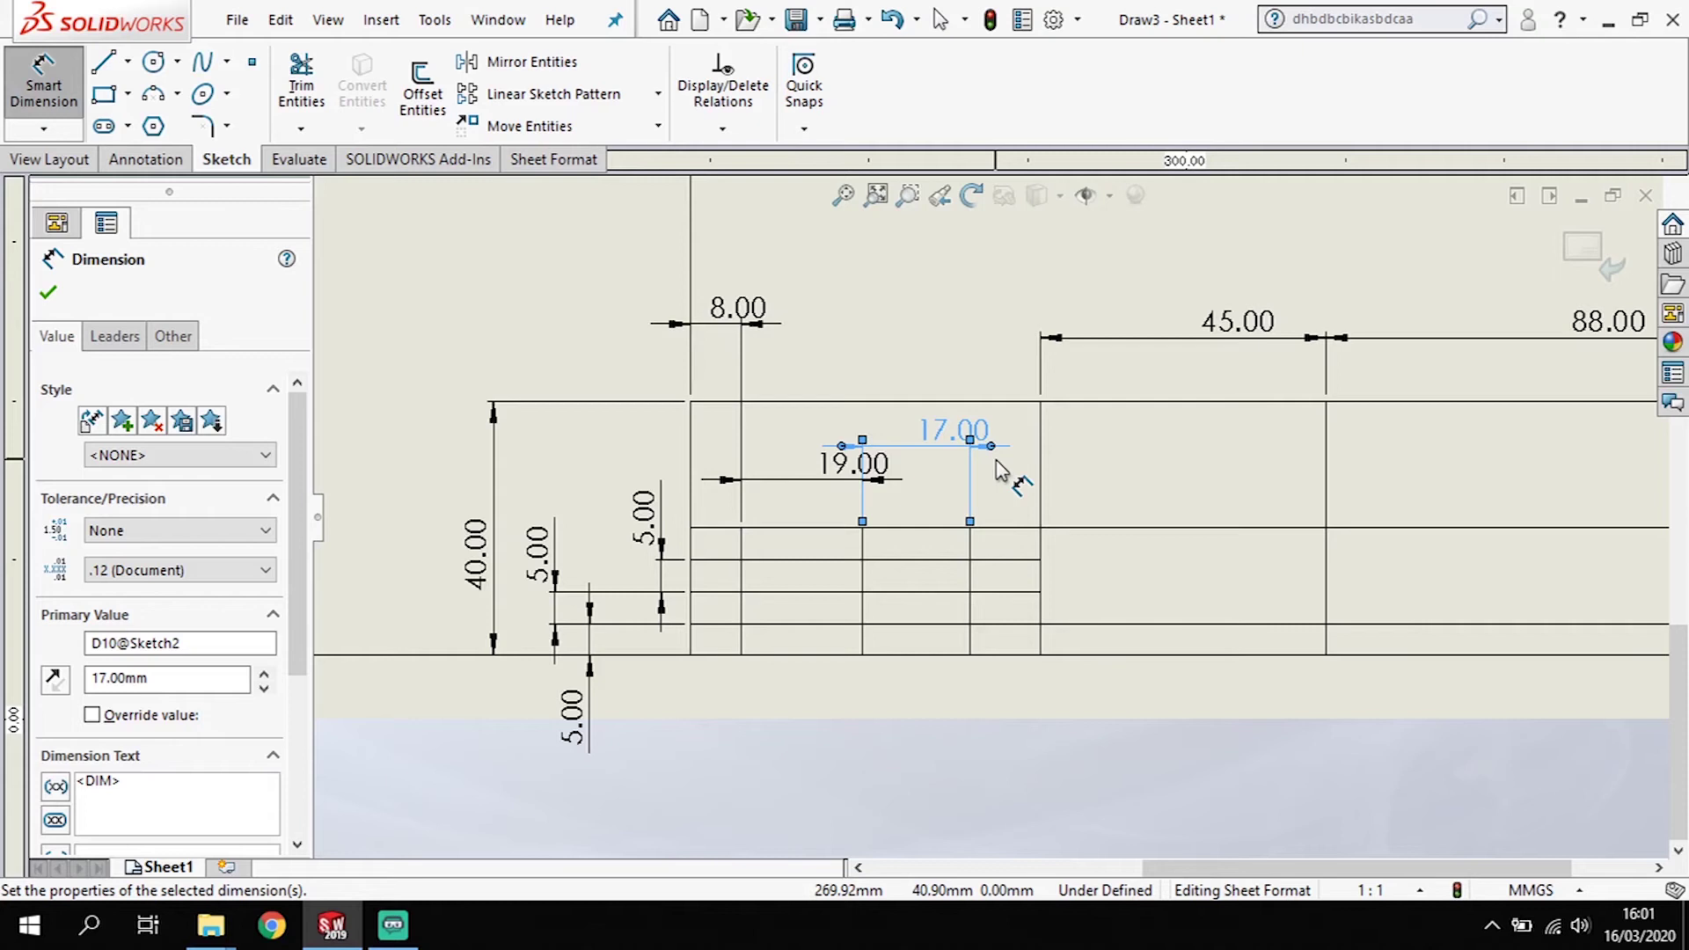
Step: Delete the 188, 8, 45, 88, 17, 19, 40 and 5.00 dimensions from the title block
key("Escape")
scroll(797, 551, "up", 3)
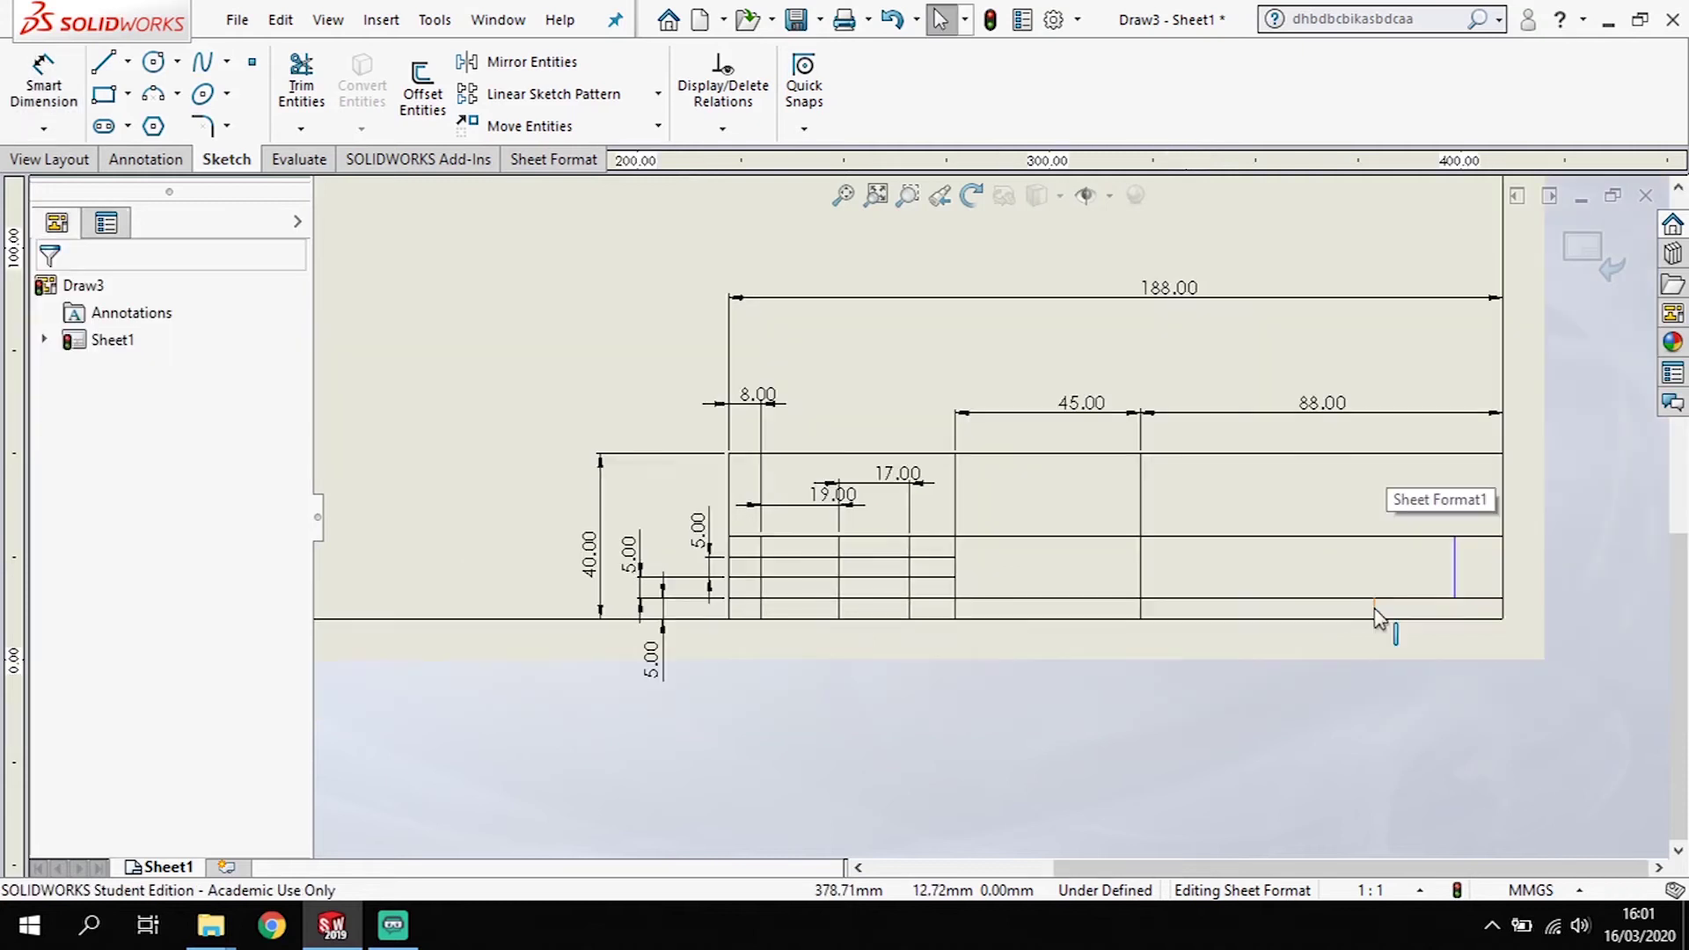
left_click(1340, 613)
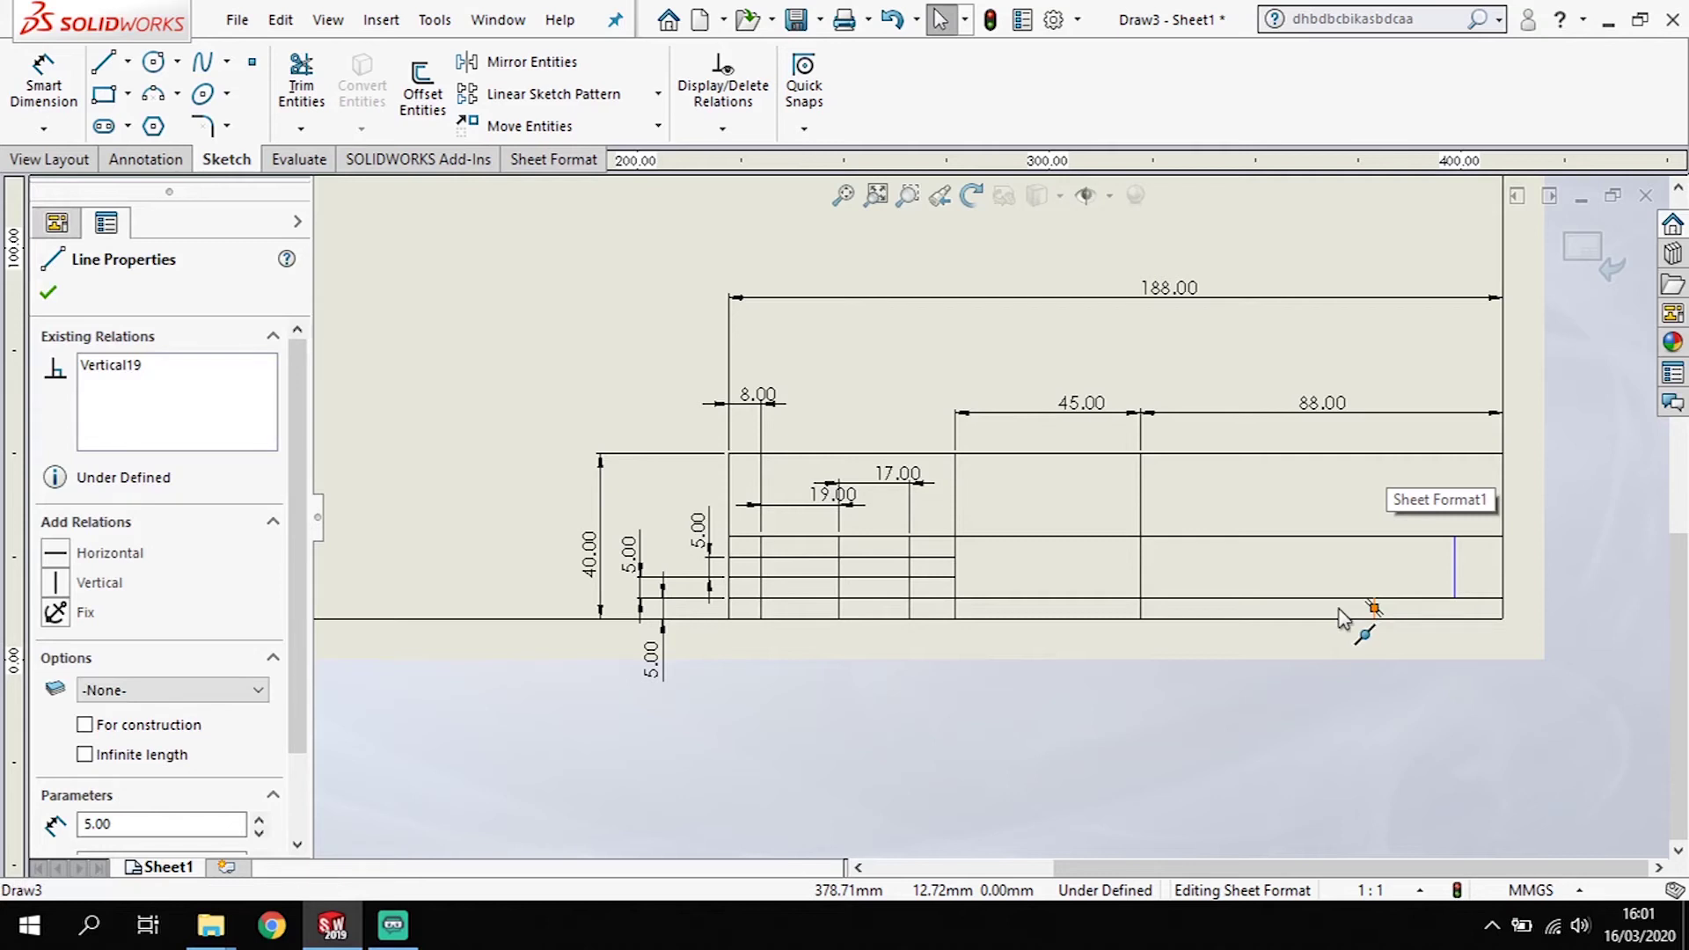
key("Escape")
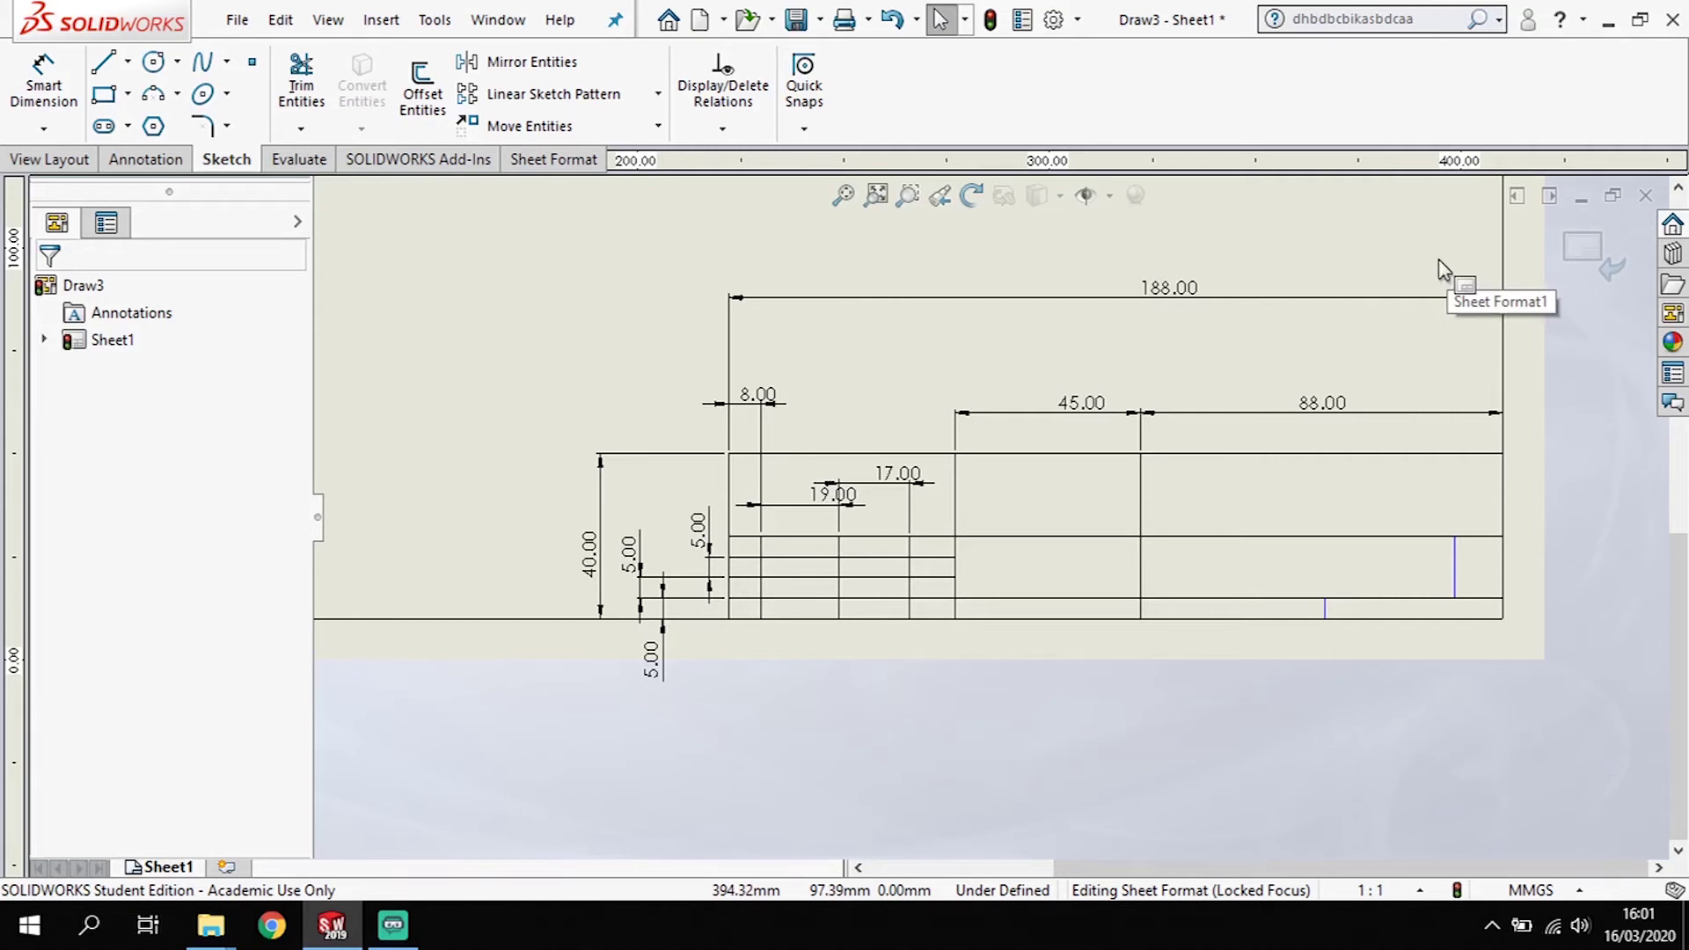
left_click_drag(1447, 261, 1361, 359)
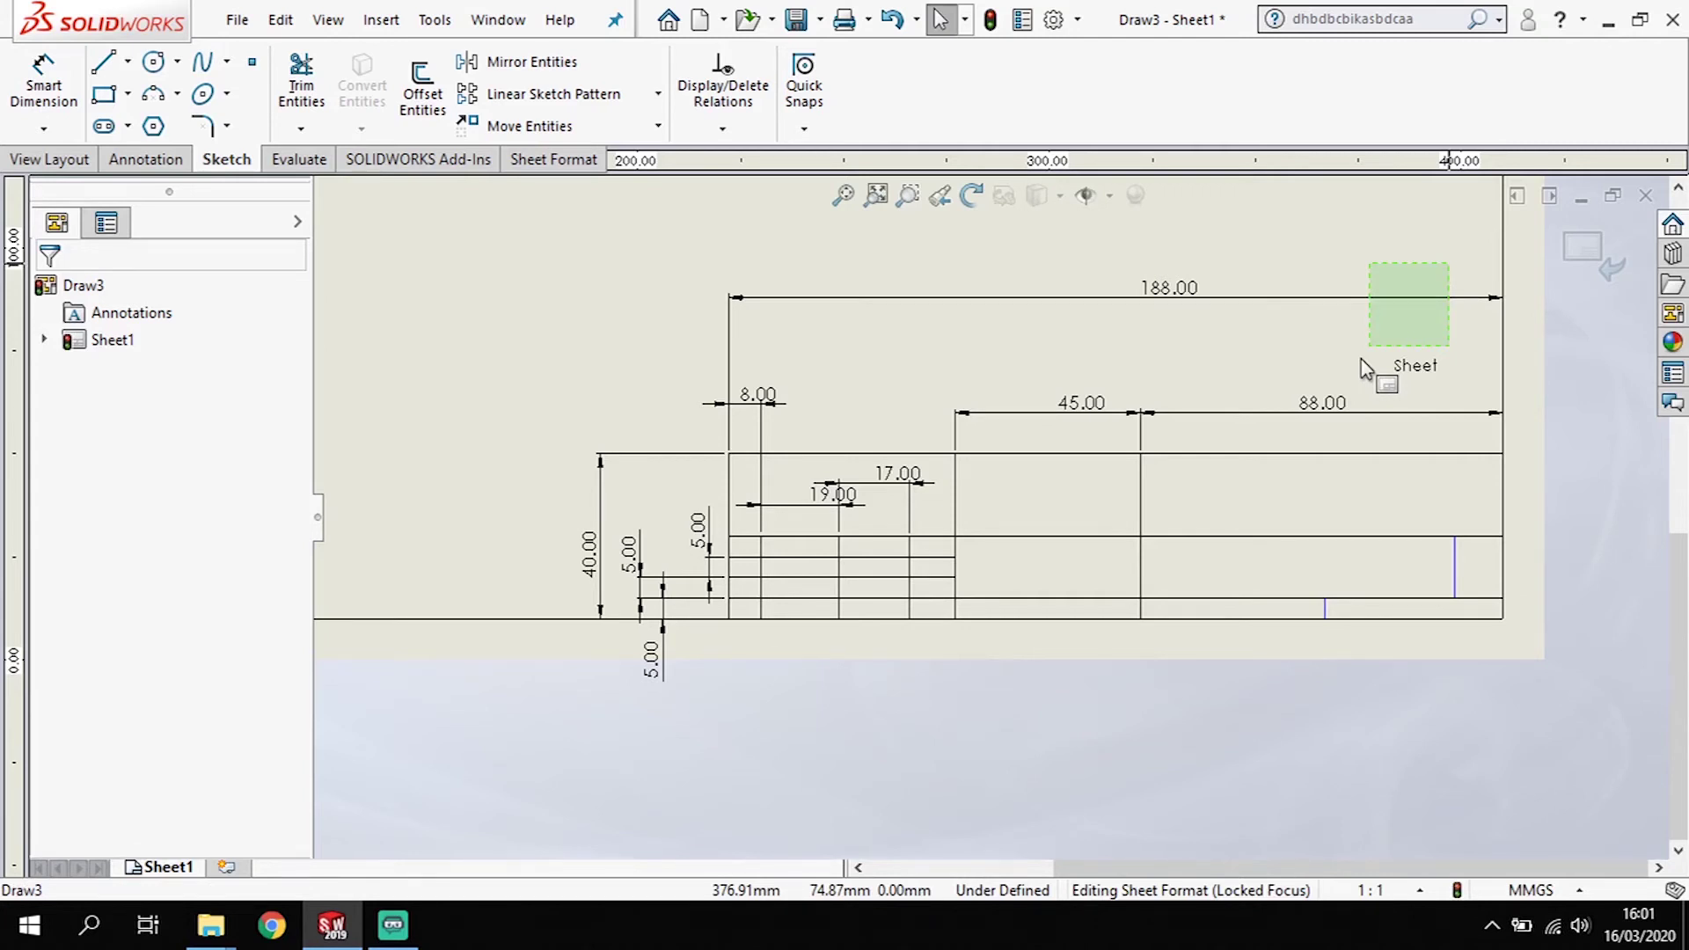
left_click_drag(1365, 368, 746, 444)
key("Delete")
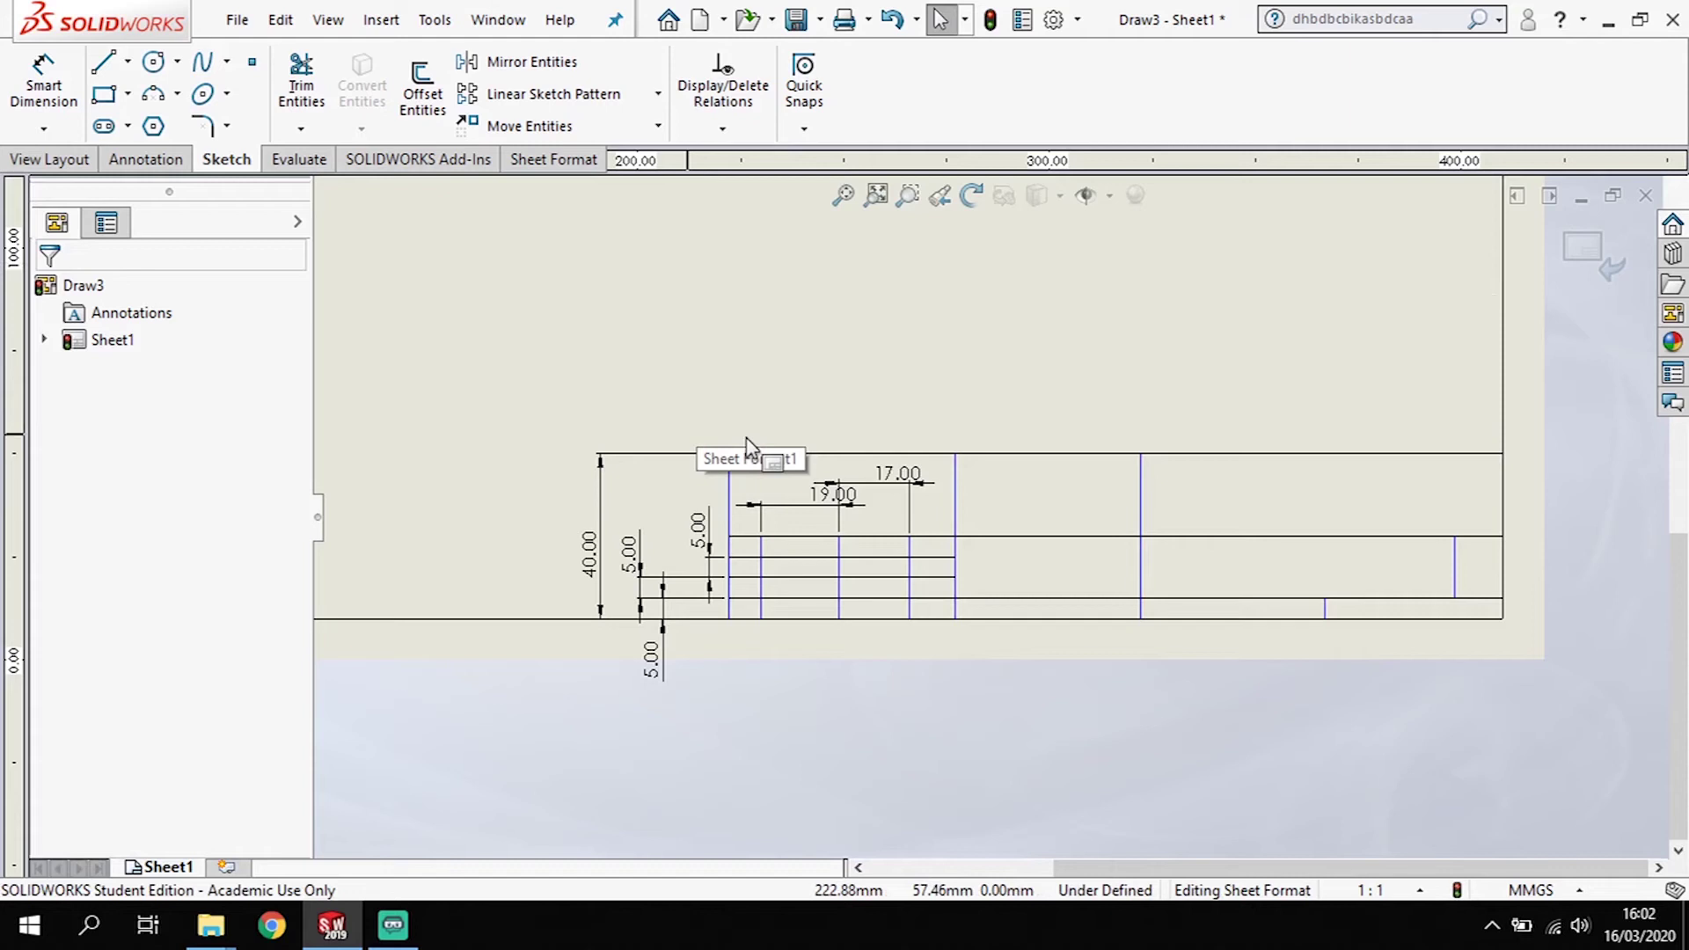
key("Delete")
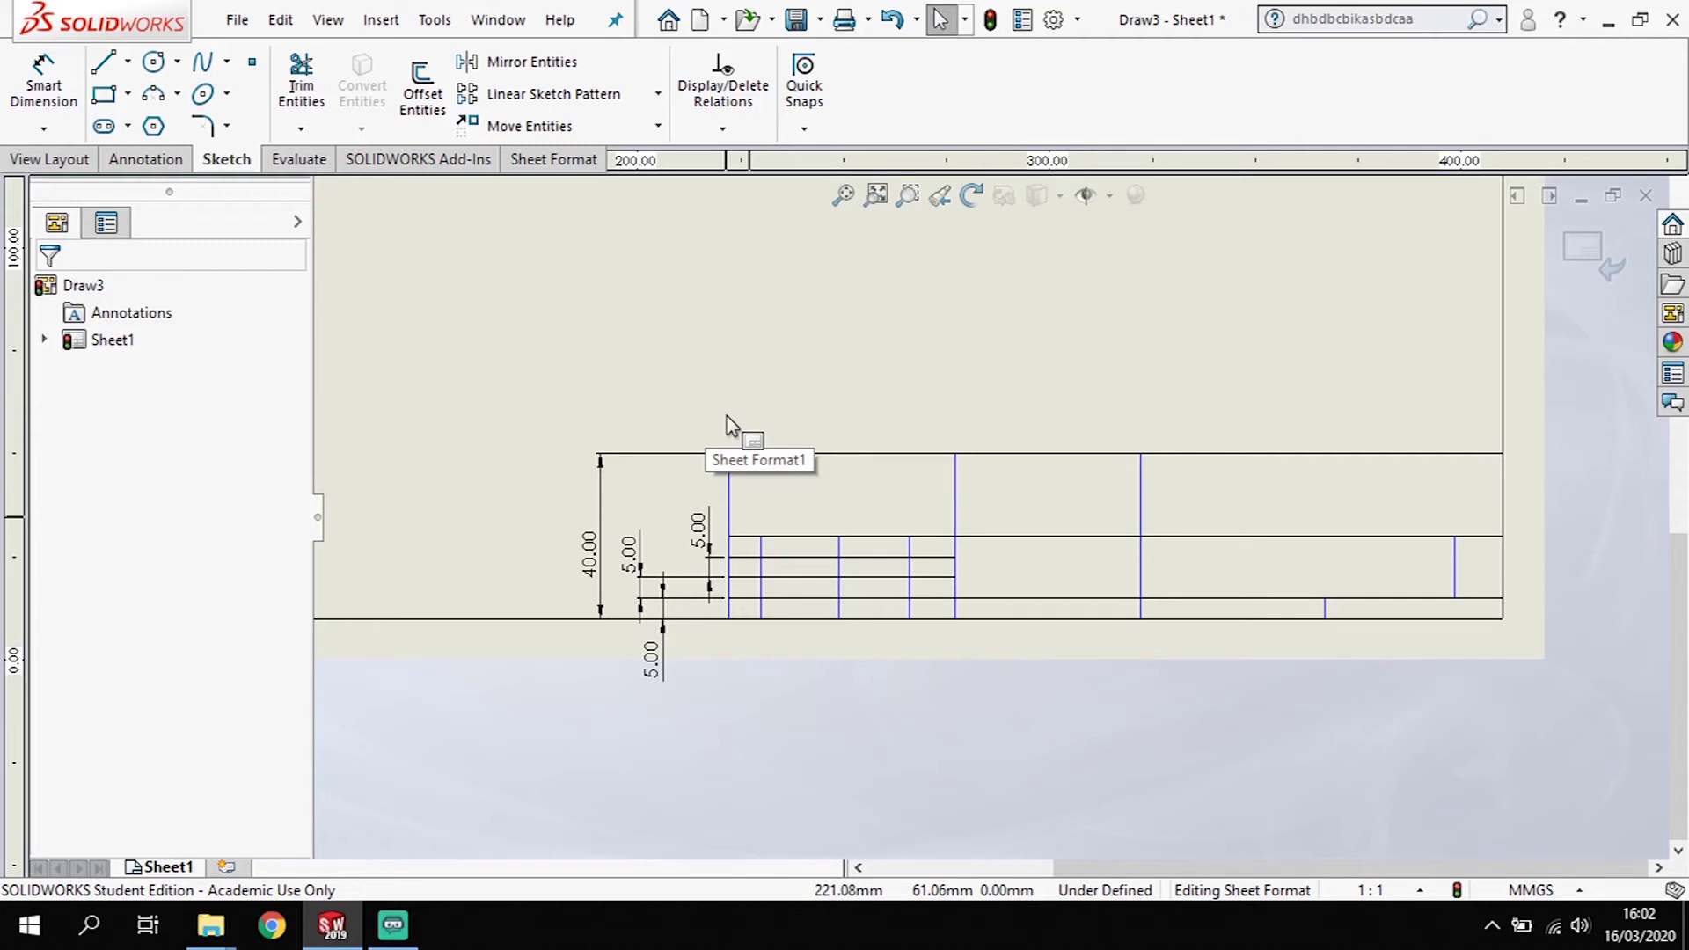
key("ctrl+z")
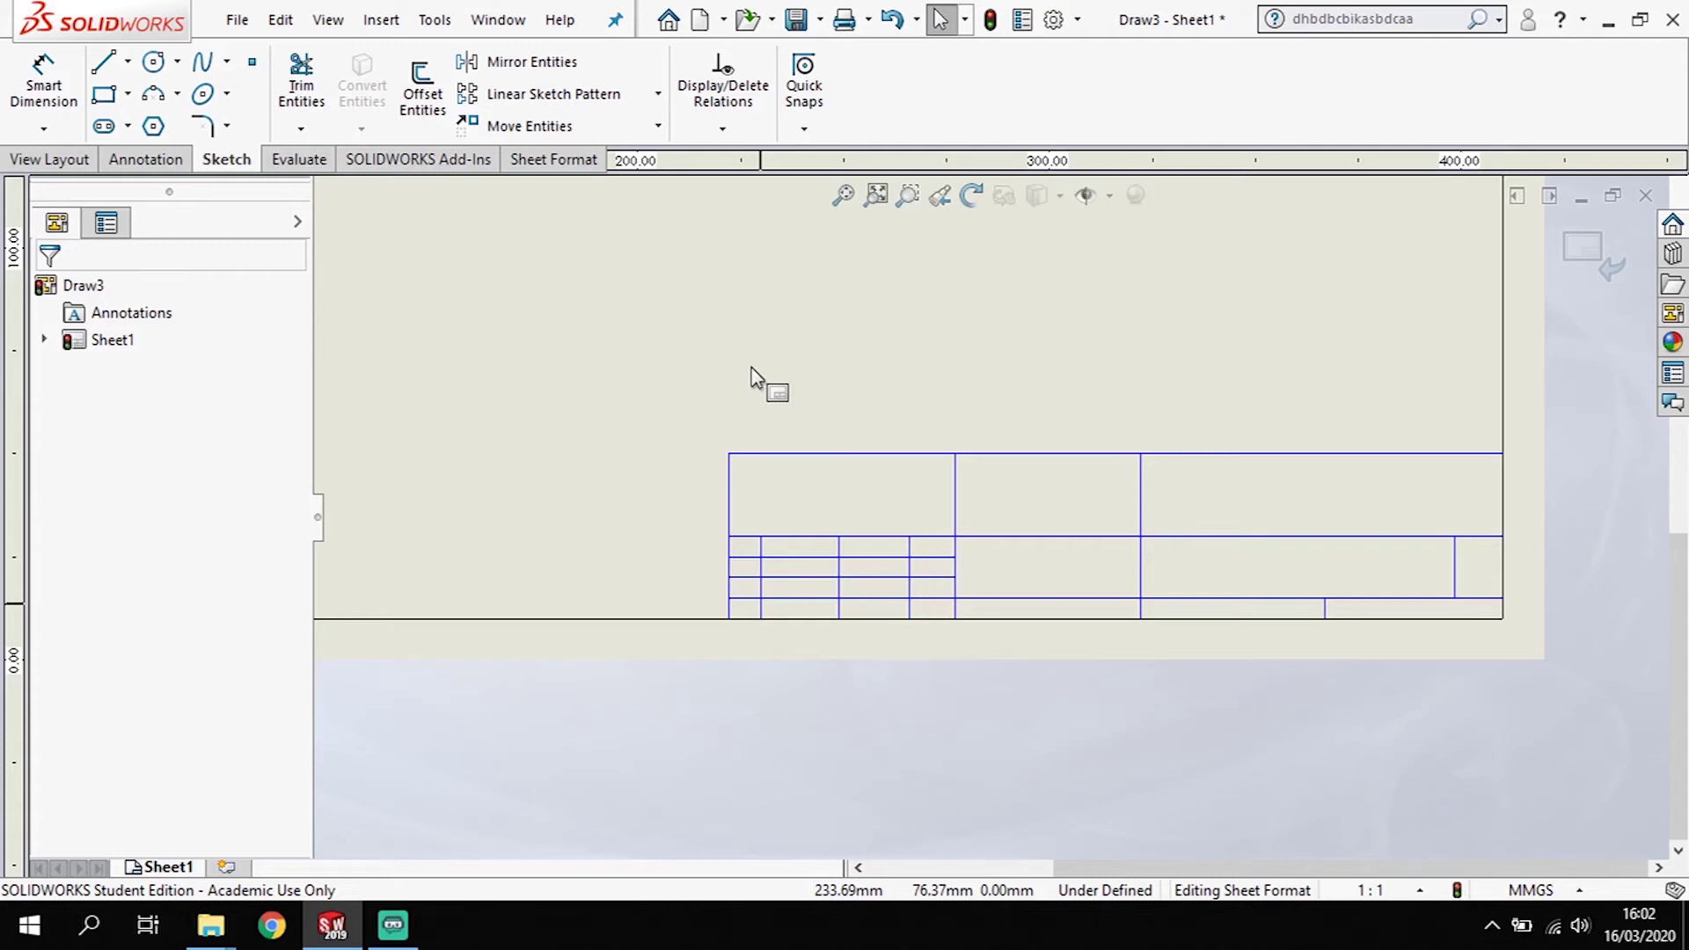
key("ctrl+a")
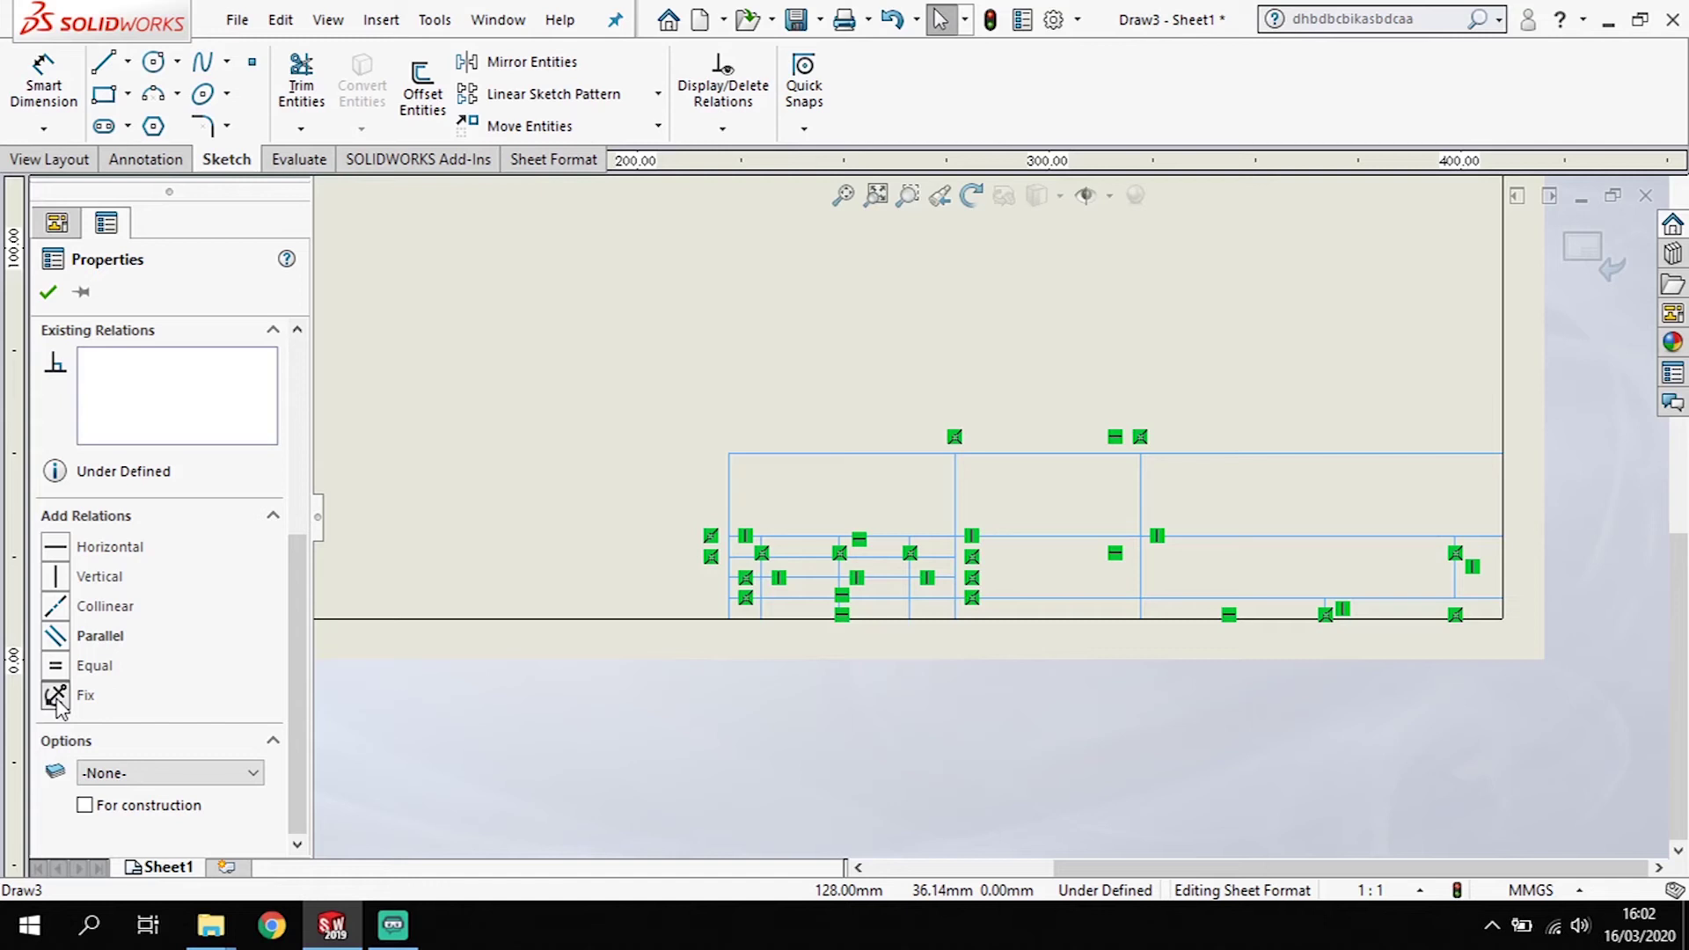
Step: Fix all title block lines so the sketch is fully defined, then zoom to the title block
left_click(55, 695)
left_click(853, 629)
scroll(853, 630, "up", 3)
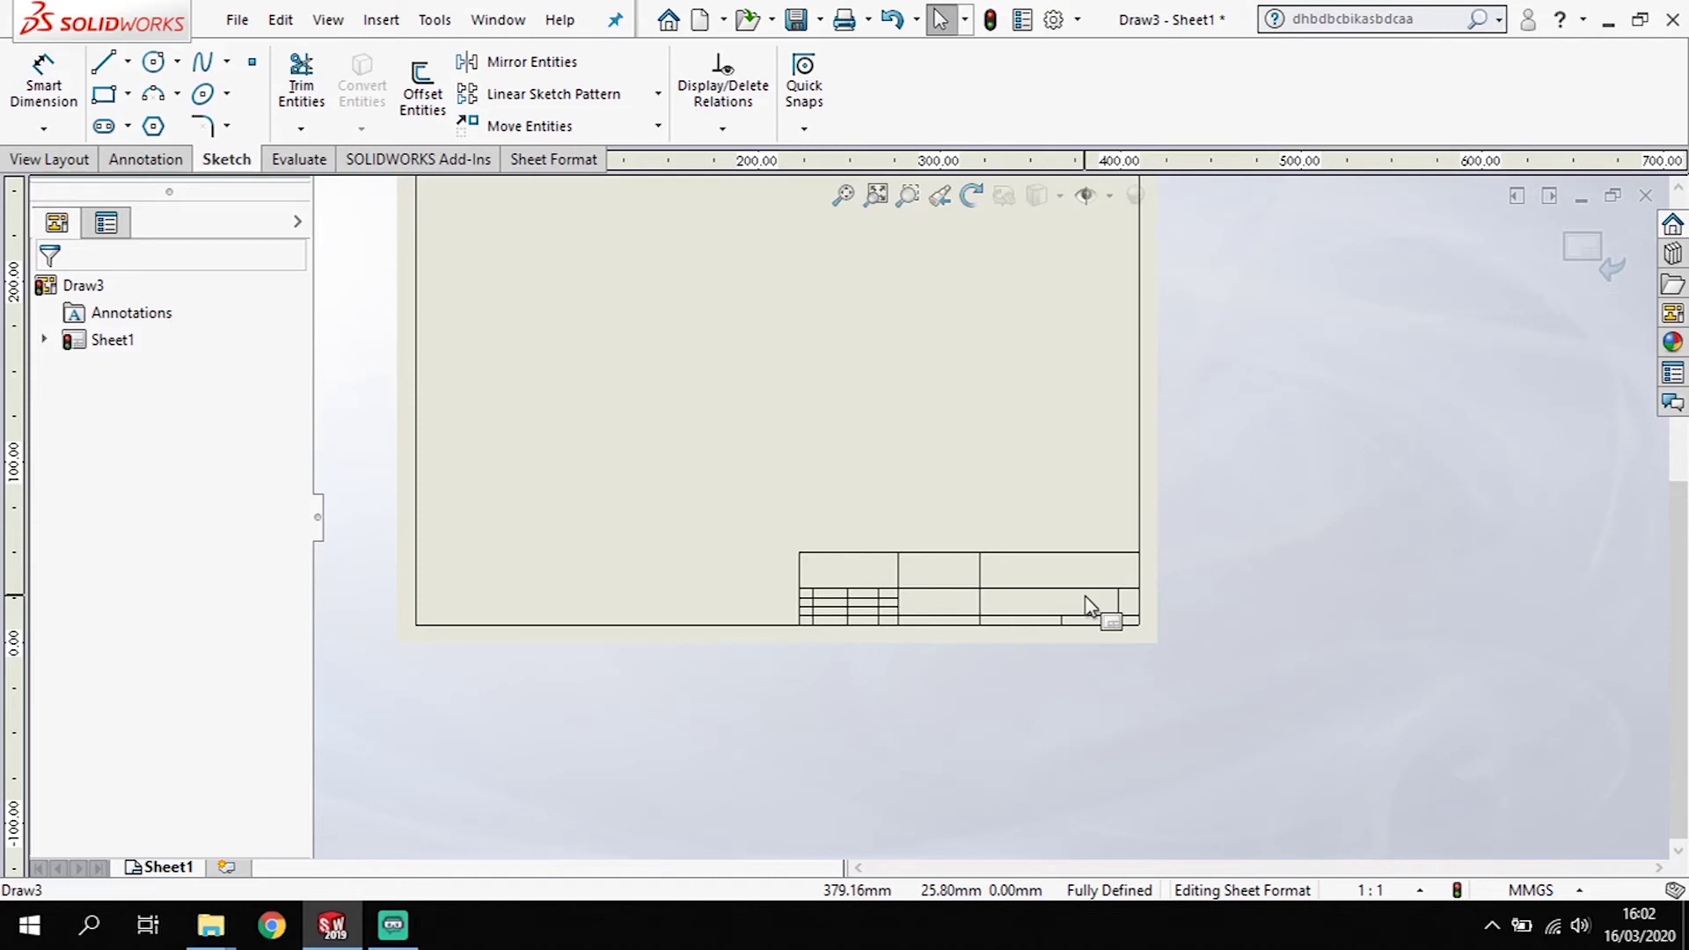
scroll(1090, 607, "down", 2)
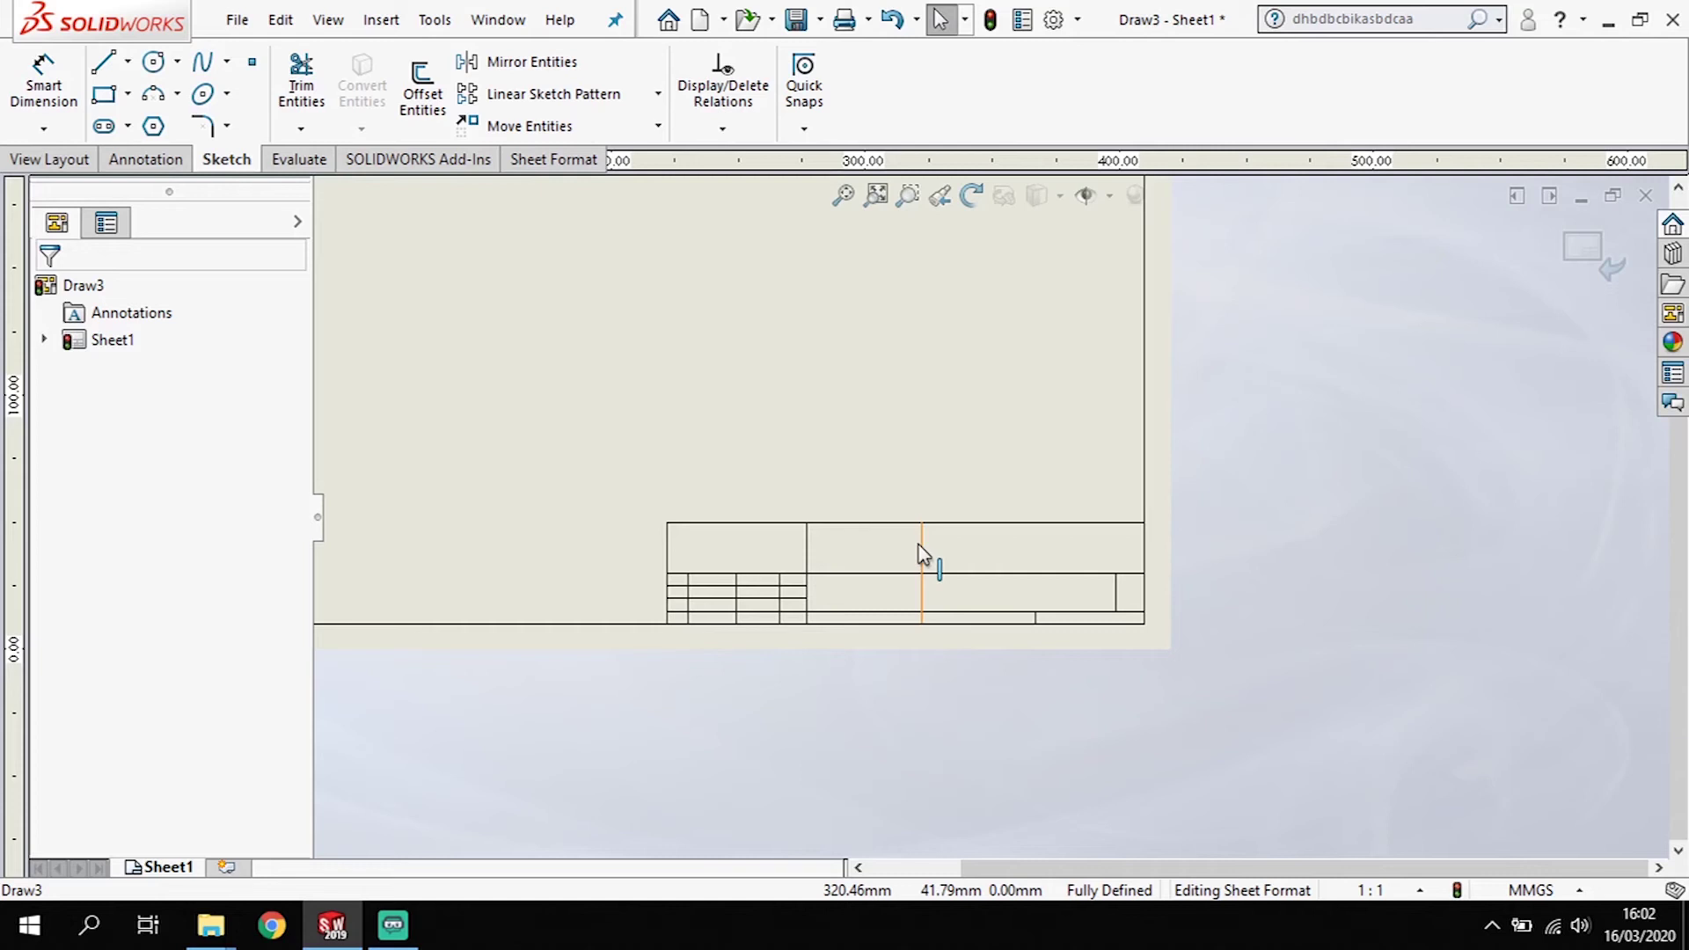
scroll(921, 555, "down", 3)
left_click(146, 159)
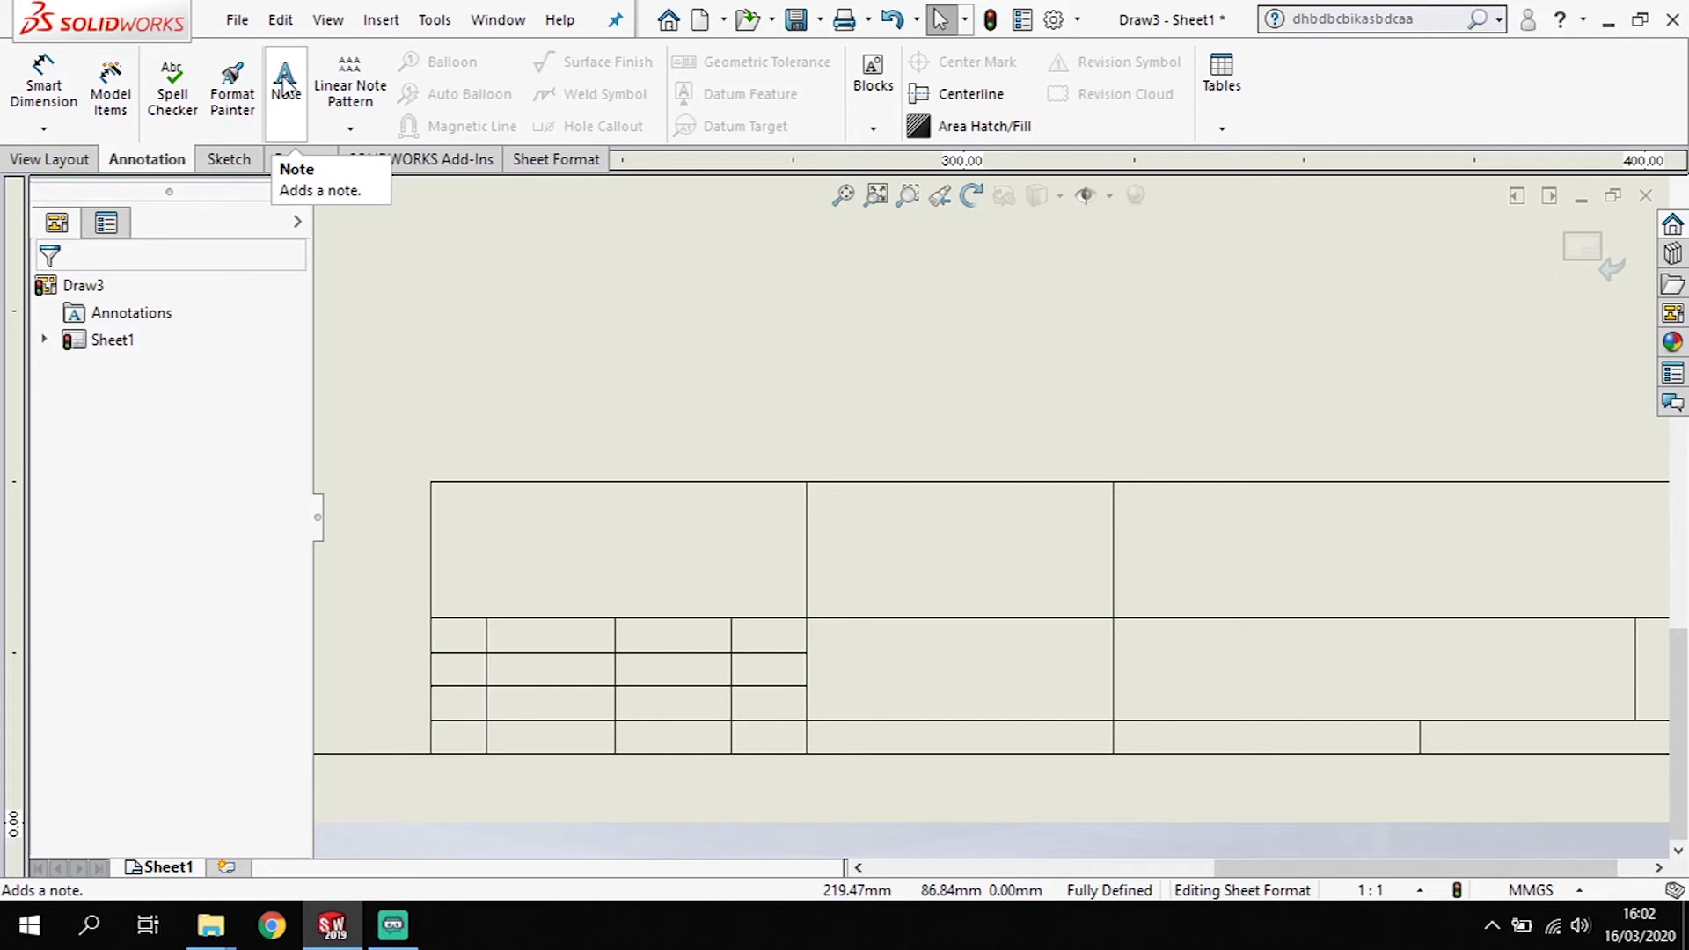
Step: Add a size 10 NAME note in the first title-block cell and centre it
left_click(285, 85)
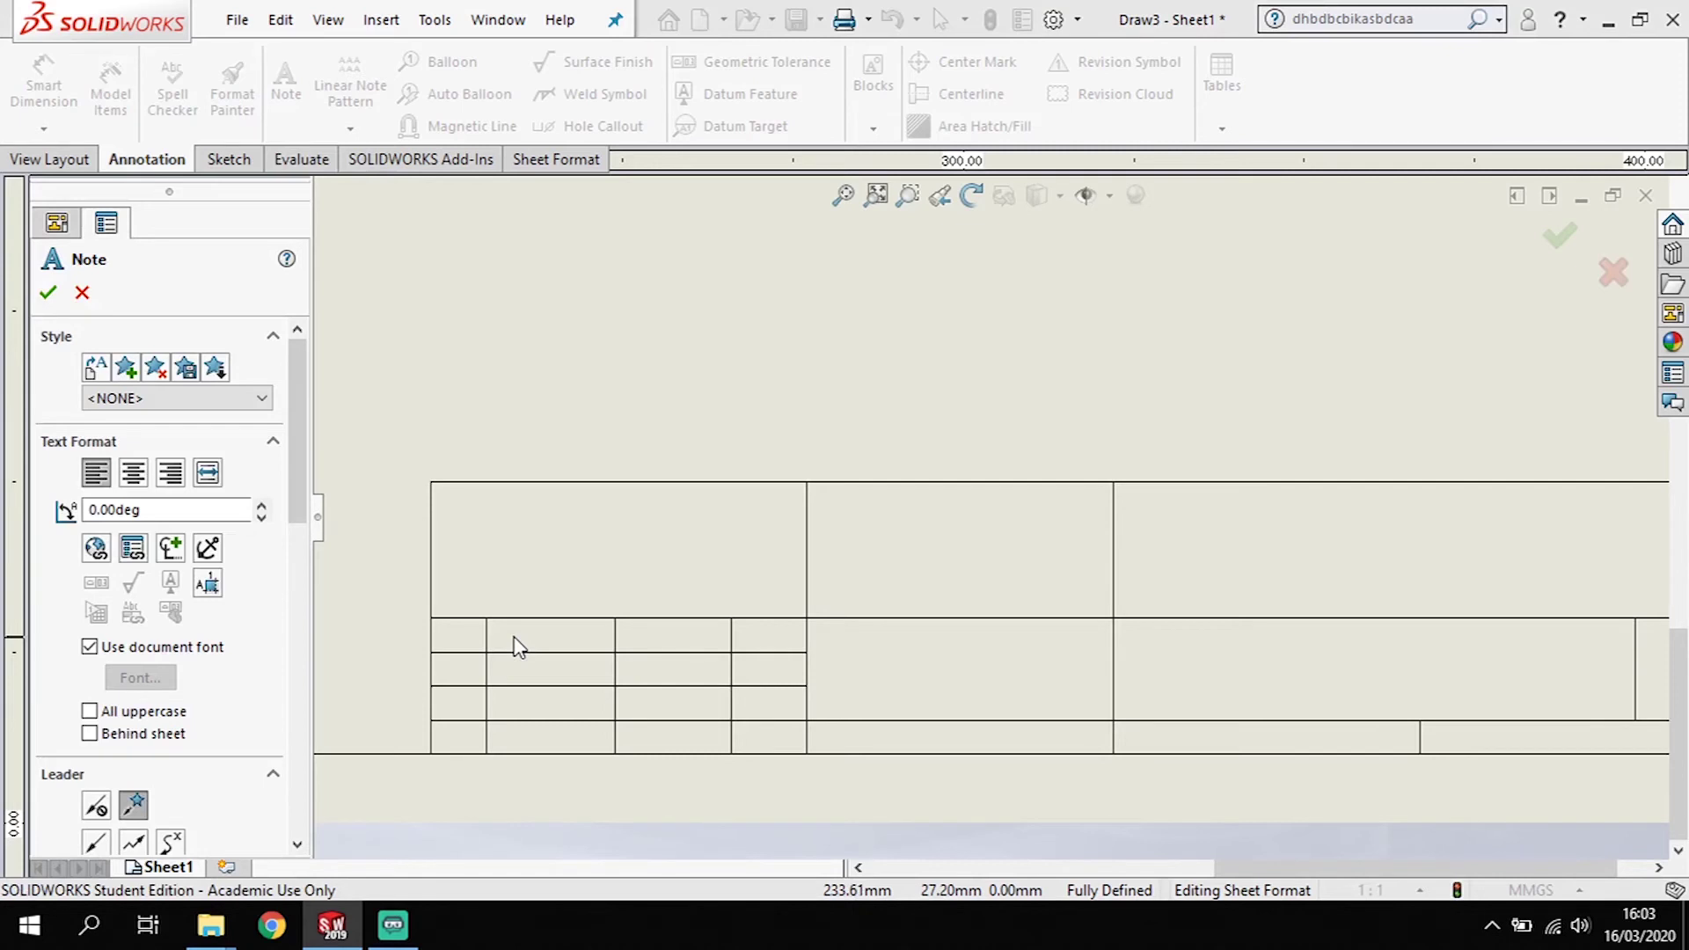
left_click(516, 649)
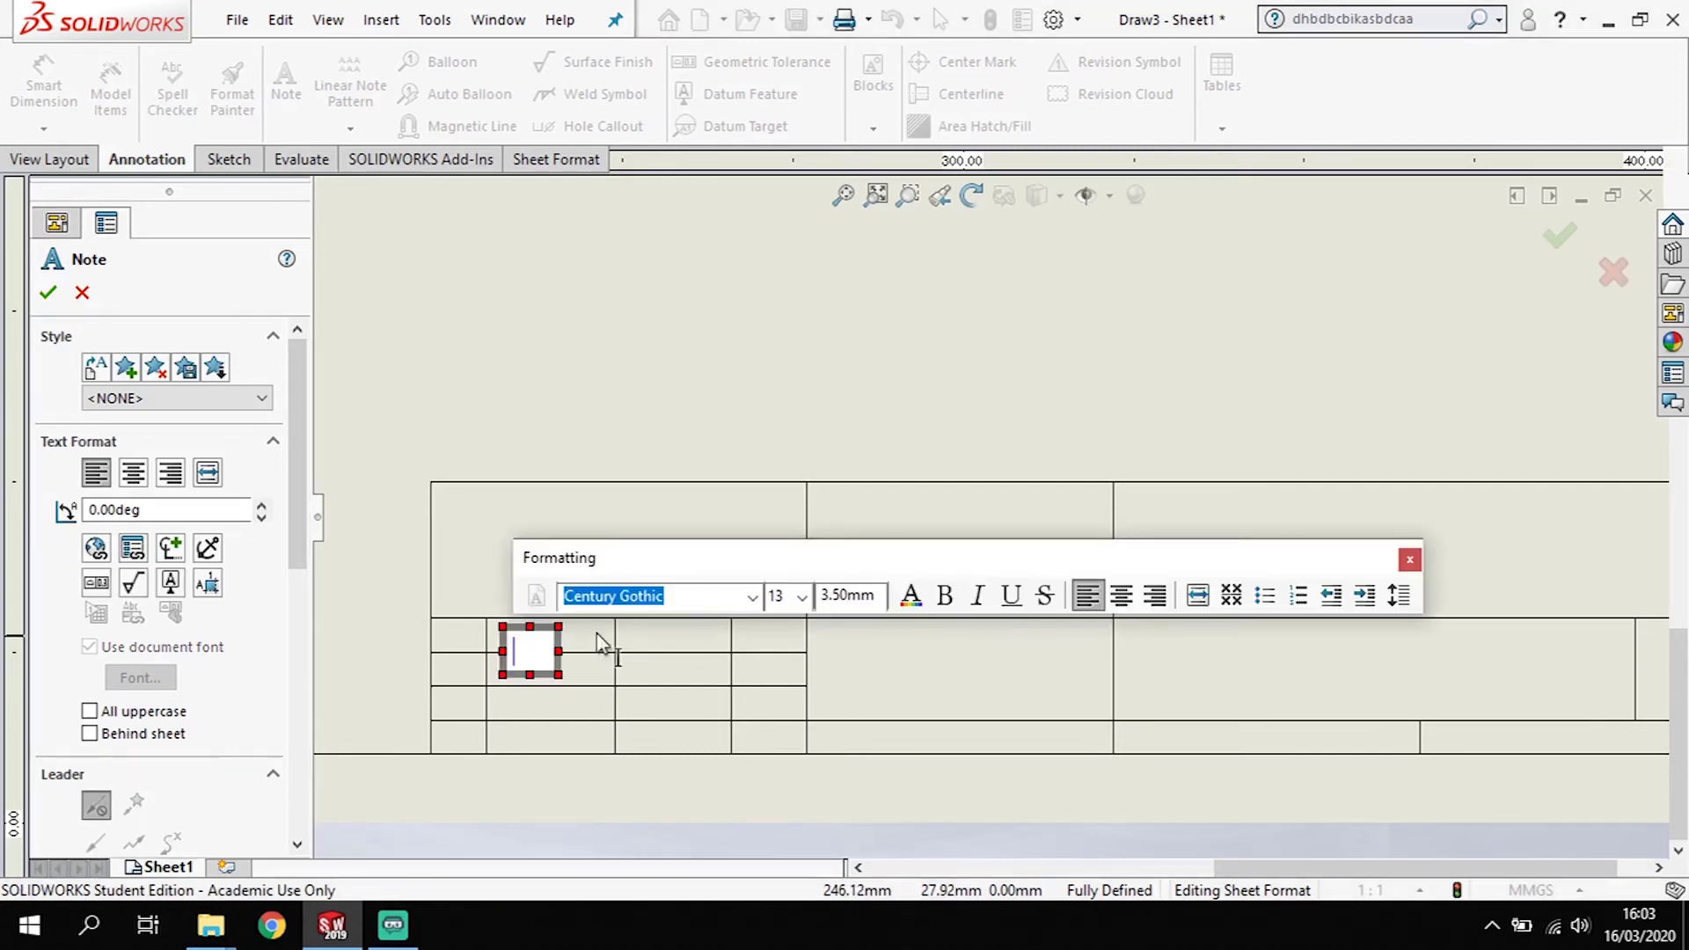
type("NAME")
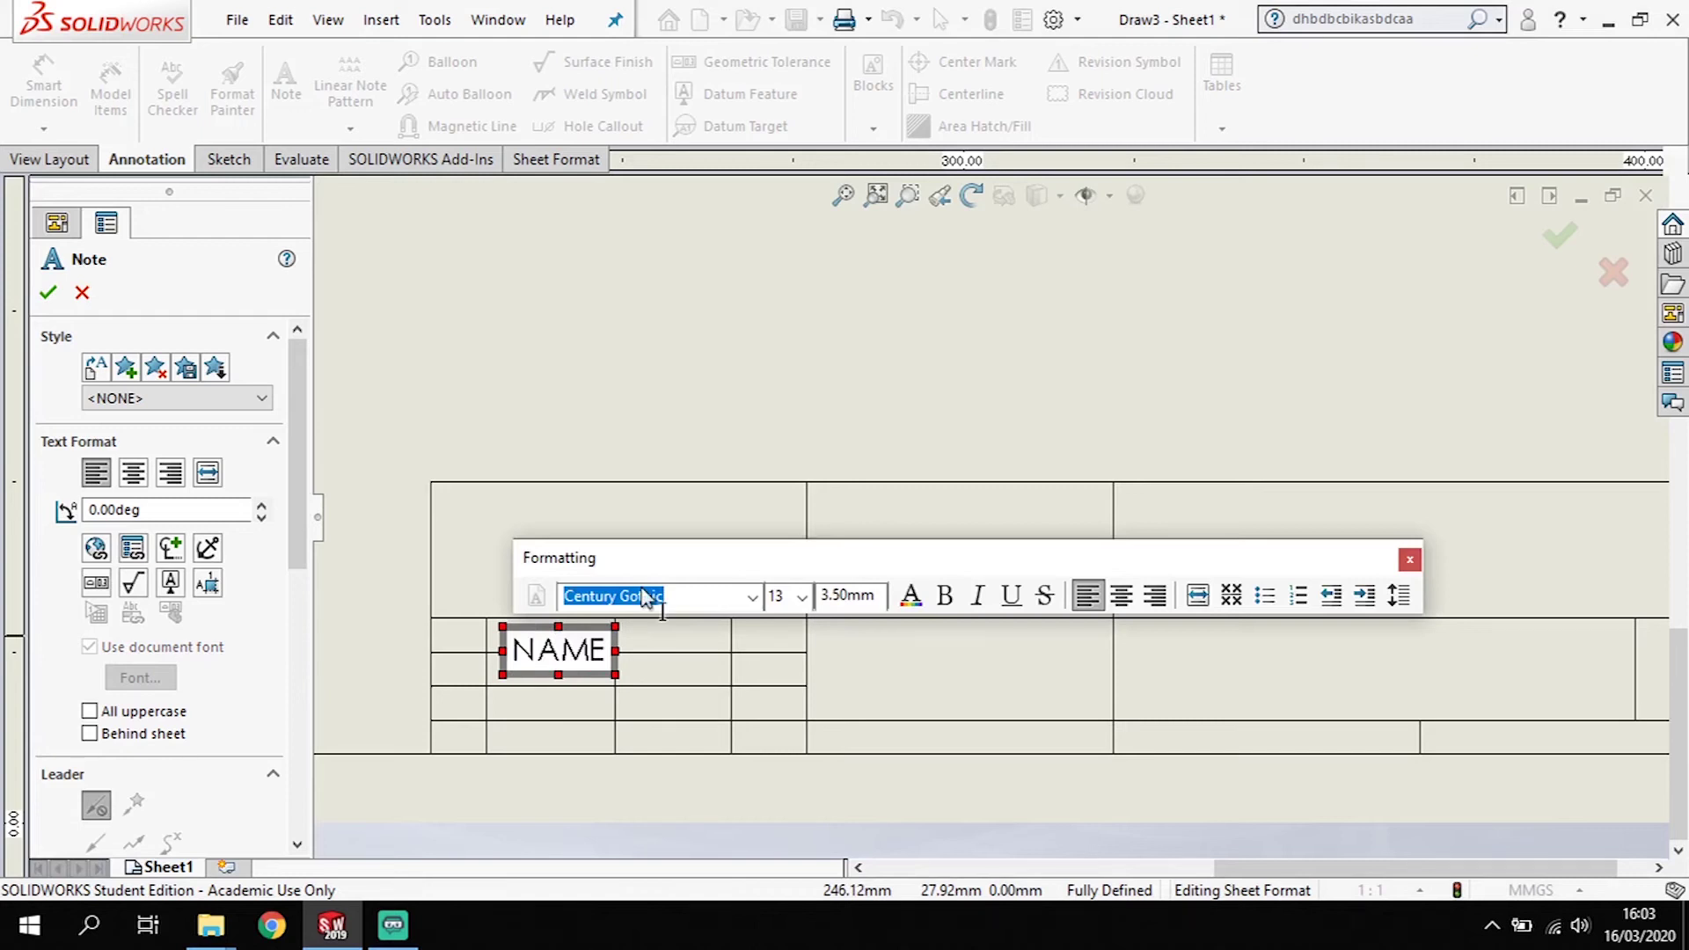
left_click(801, 596)
left_click(791, 664)
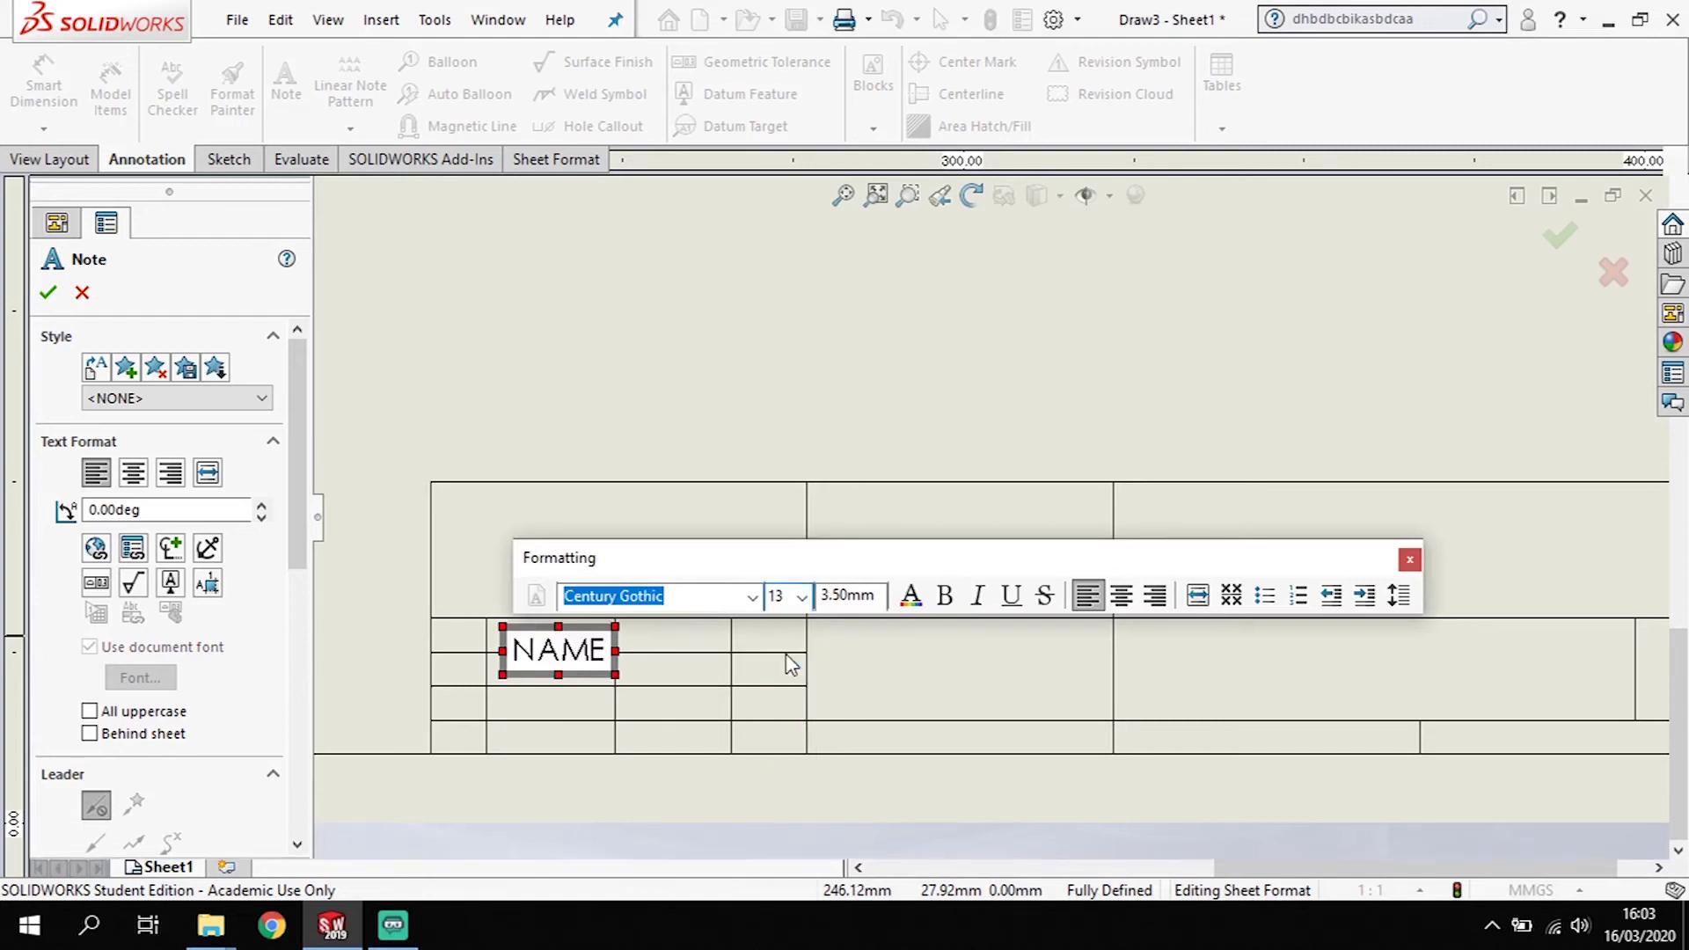
double_click(589, 653)
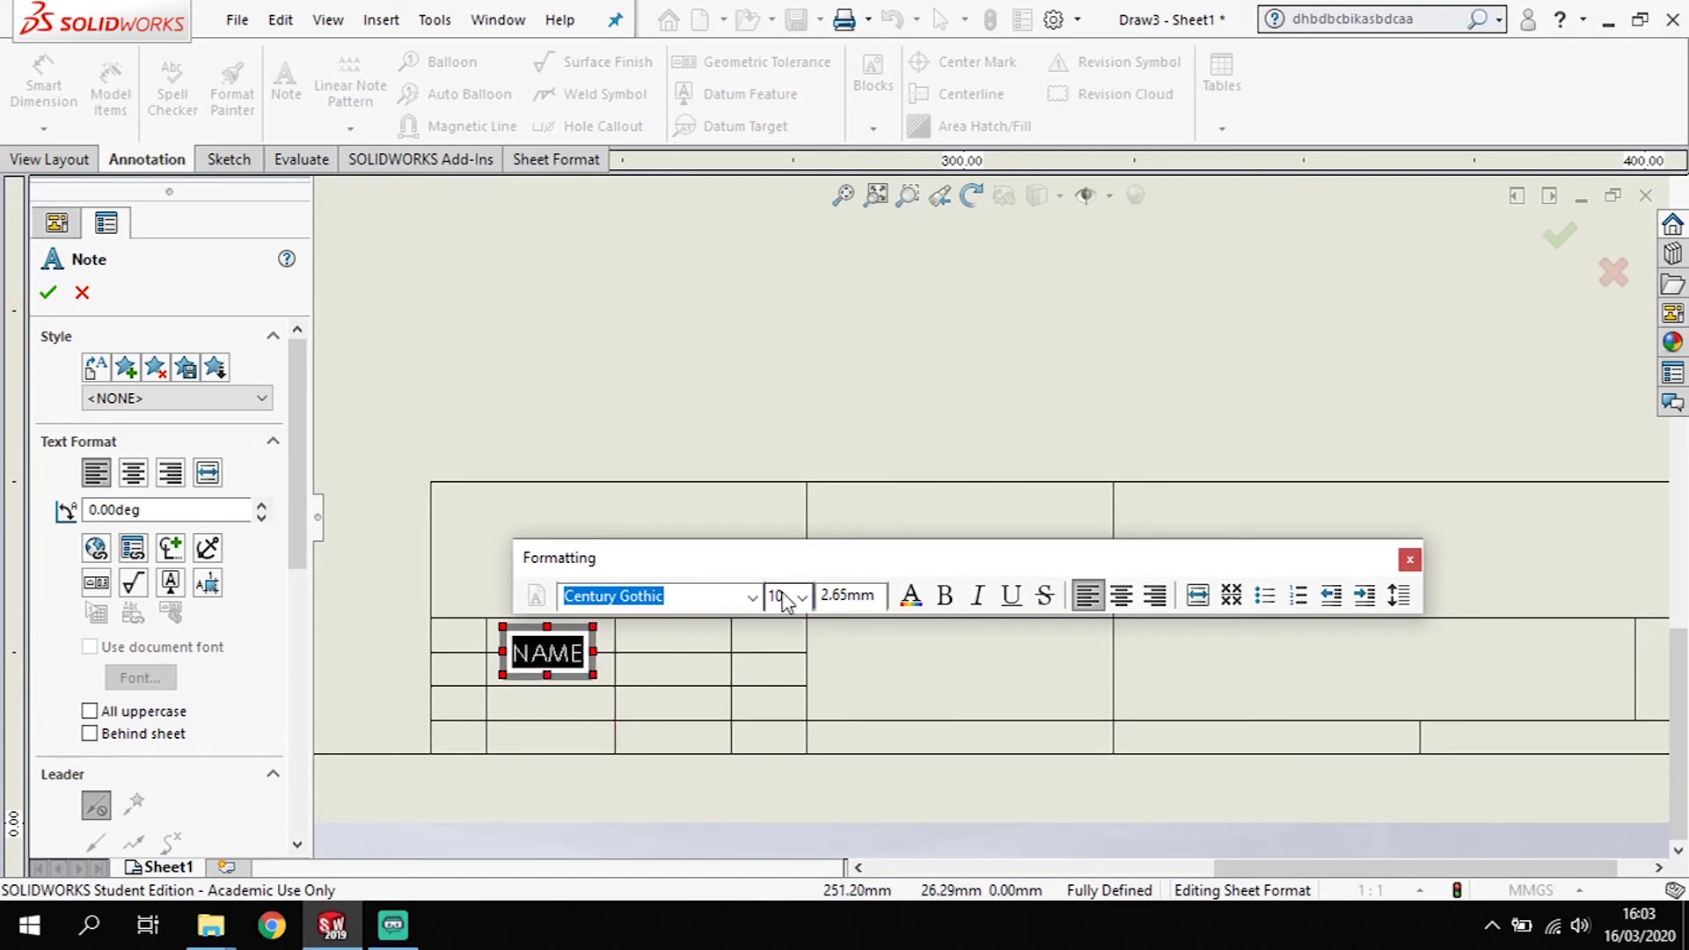
left_click_drag(1154, 557, 1154, 519)
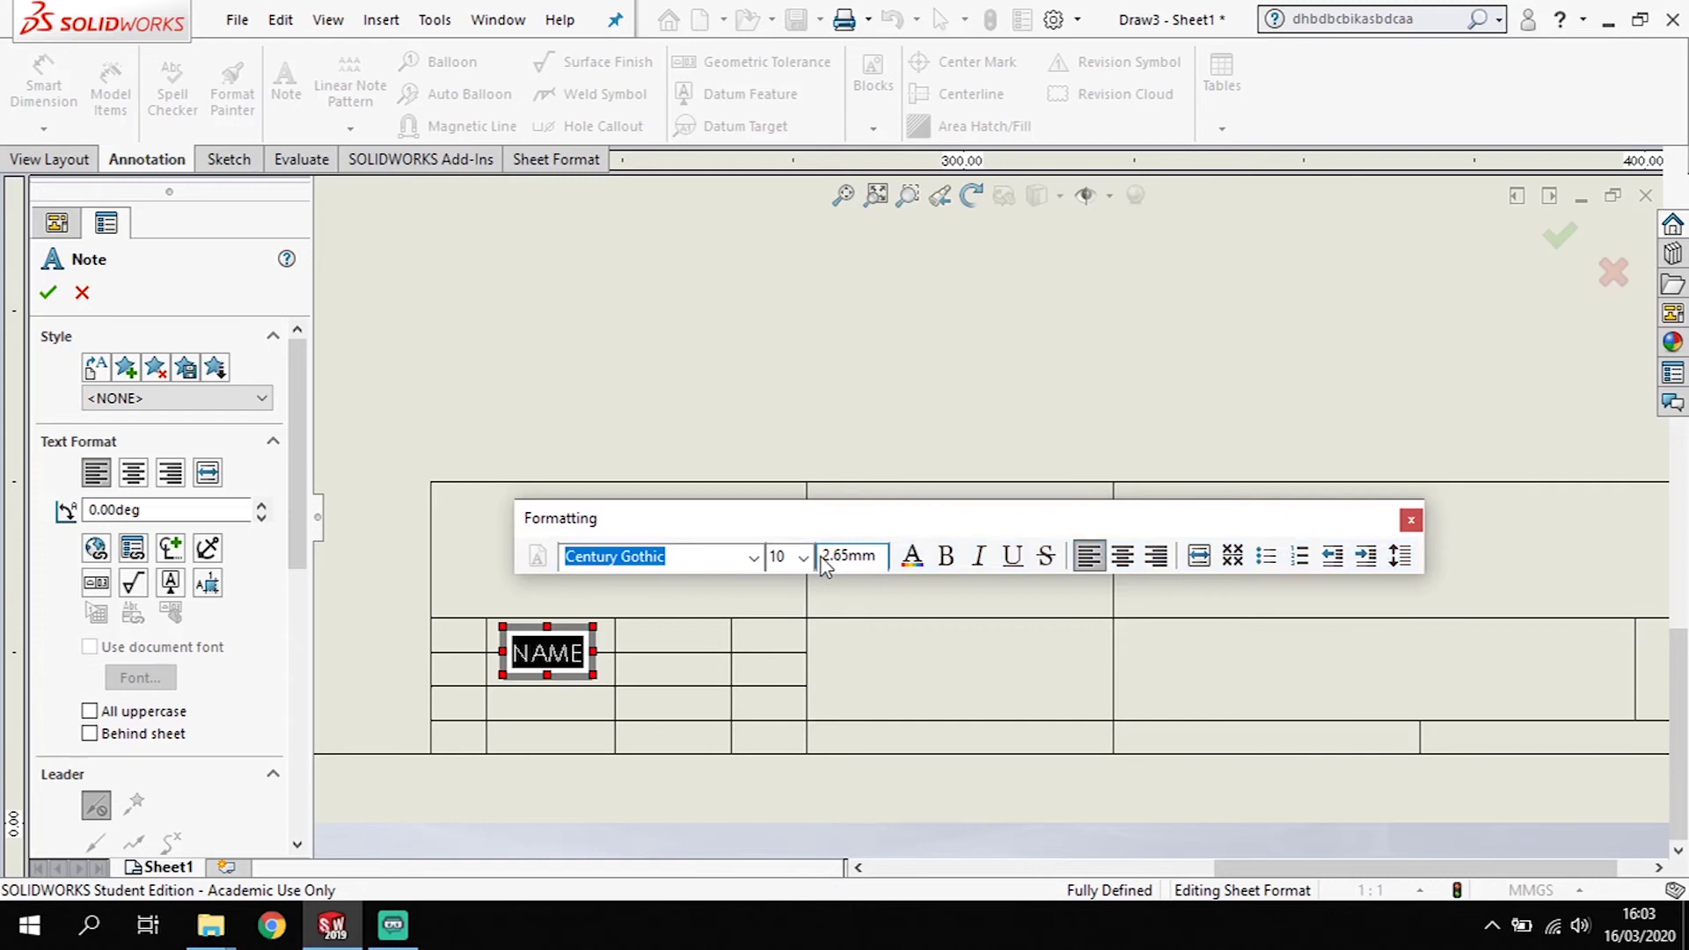
left_click(570, 636)
left_click(650, 642)
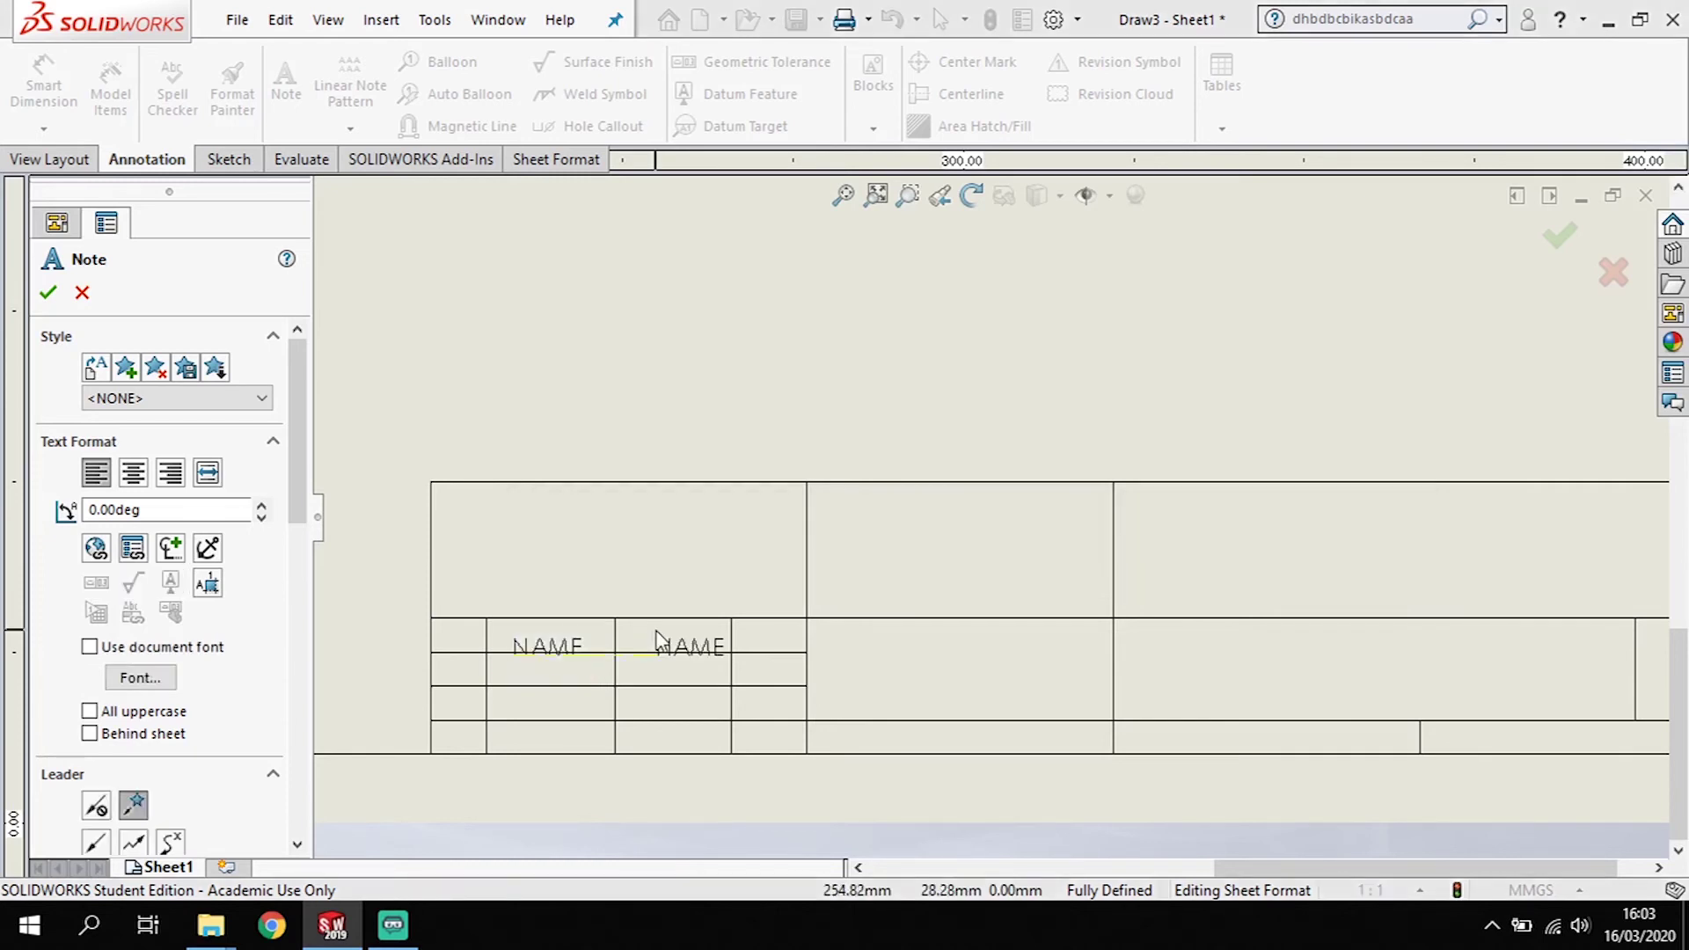
key("Escape")
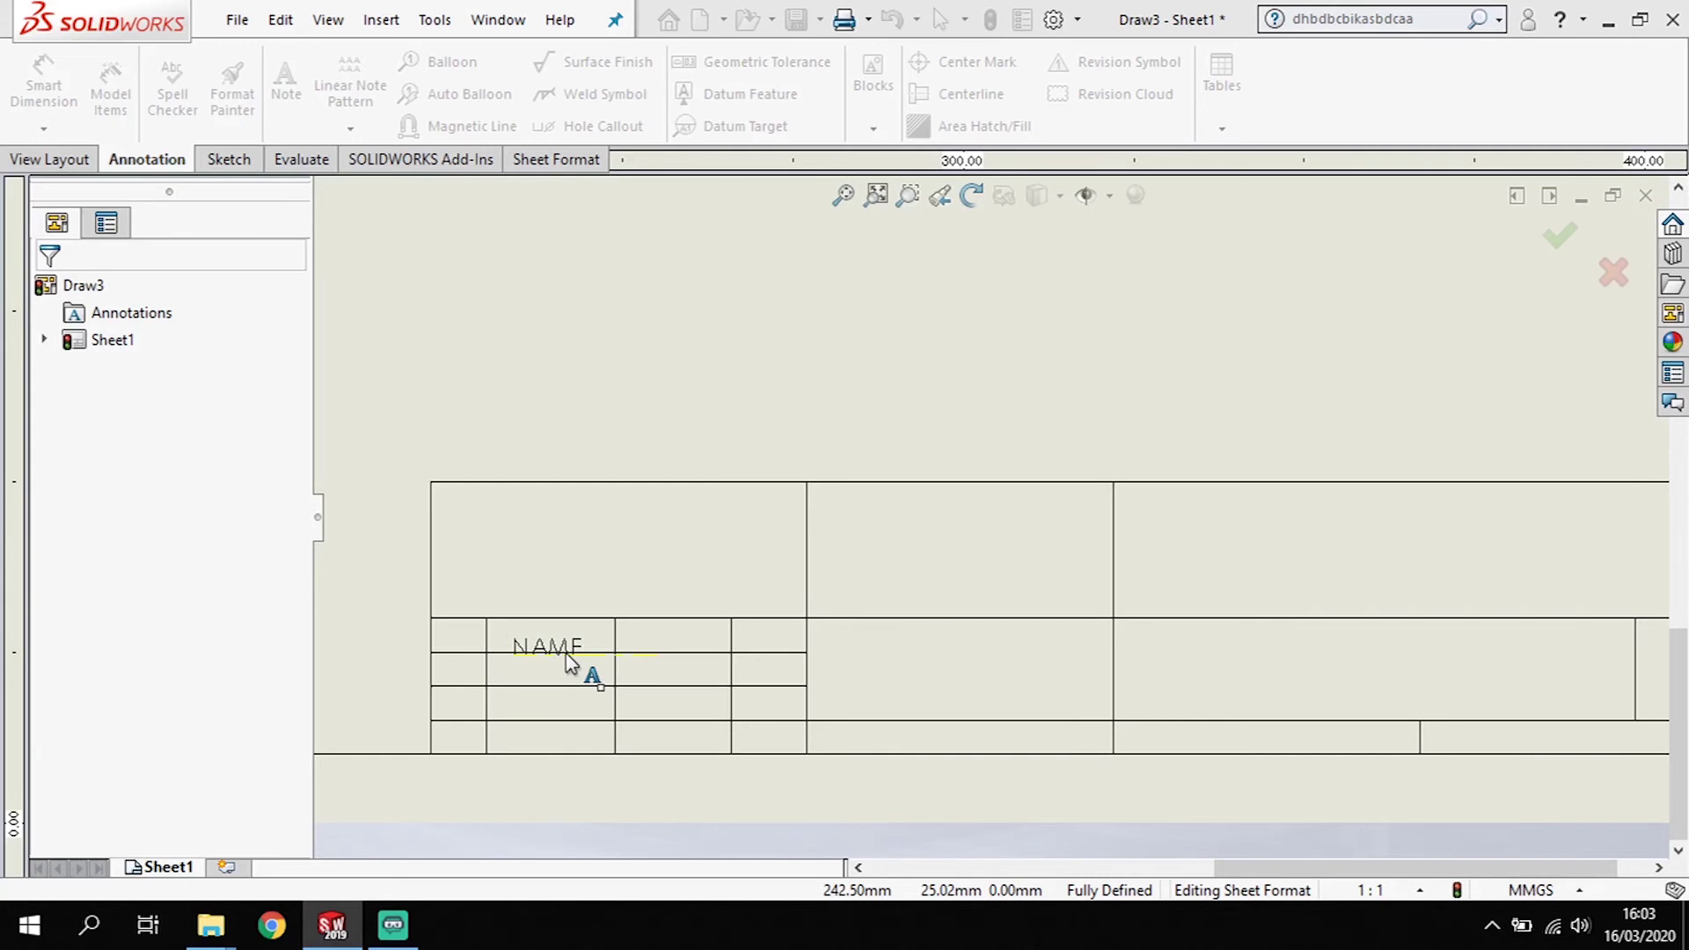
left_click_drag(565, 626, 559, 634)
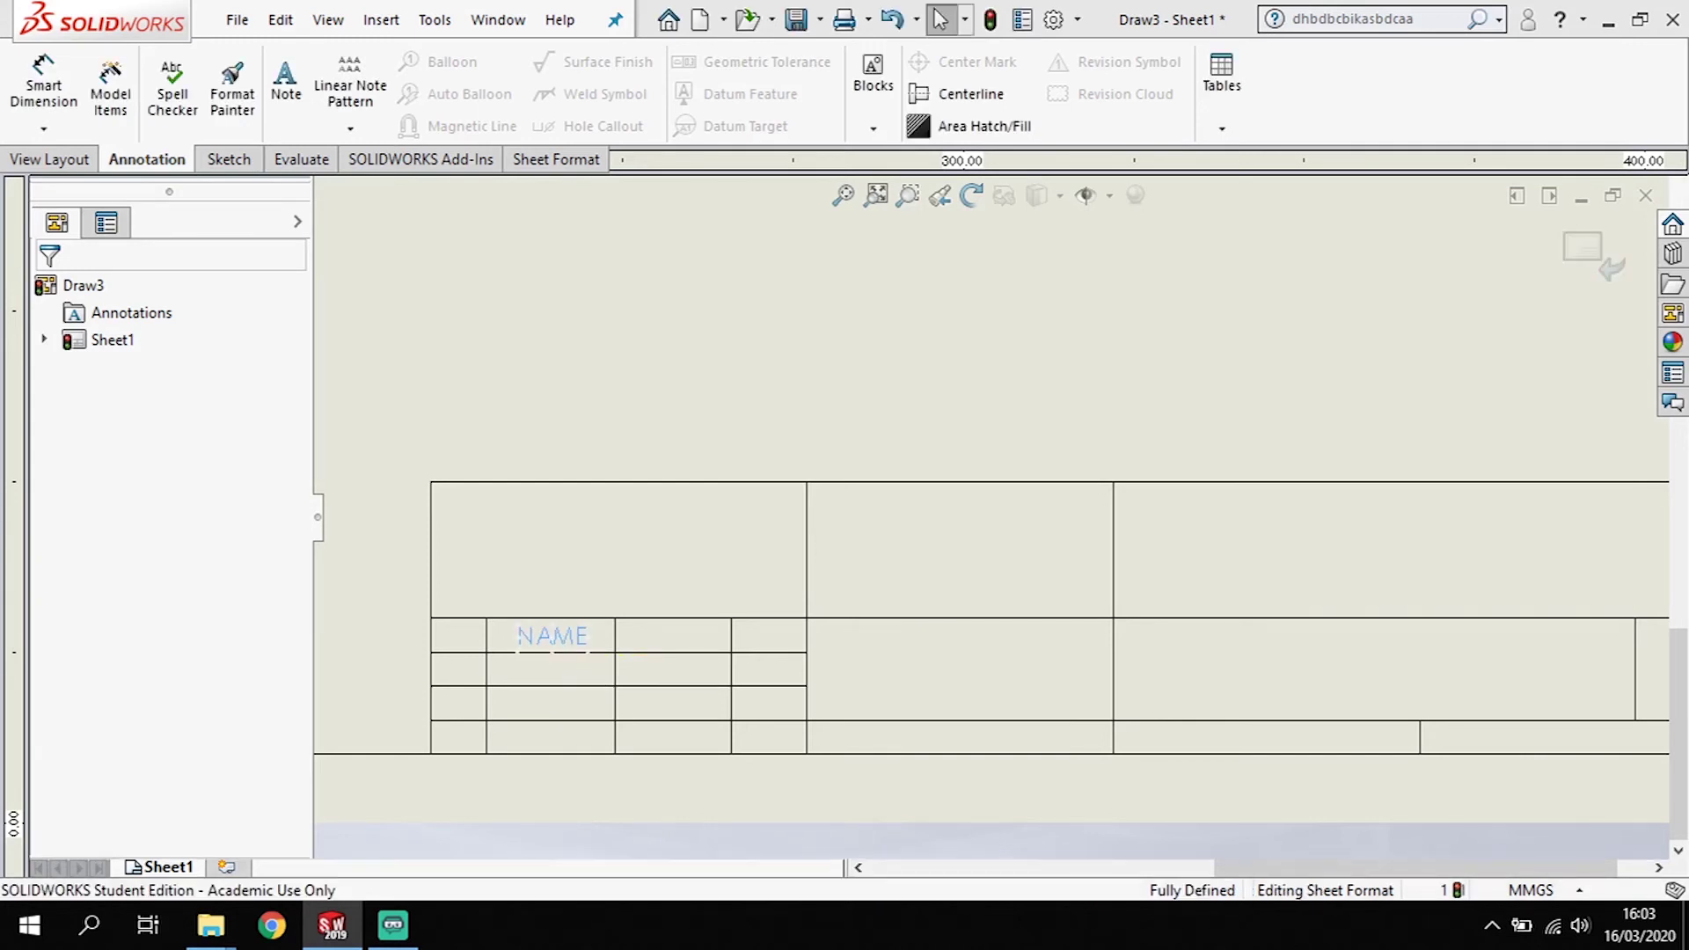
Step: Start a note in the cell beside NAME, cancelling an unwanted leader note
left_click(286, 86)
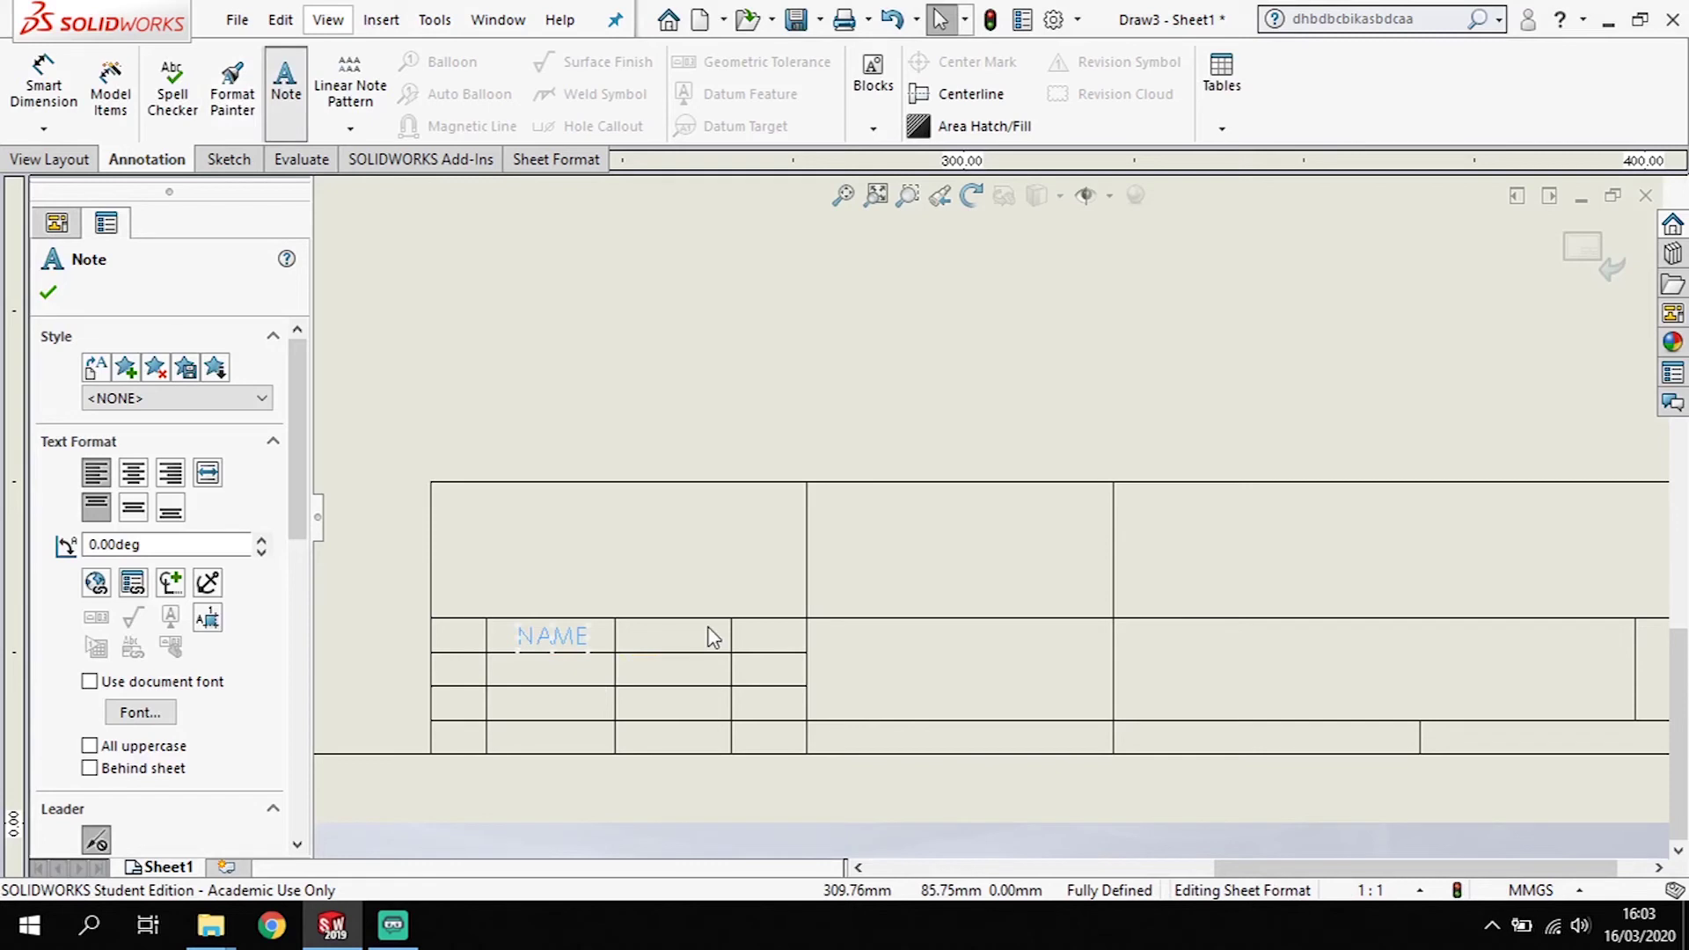
left_click(662, 635)
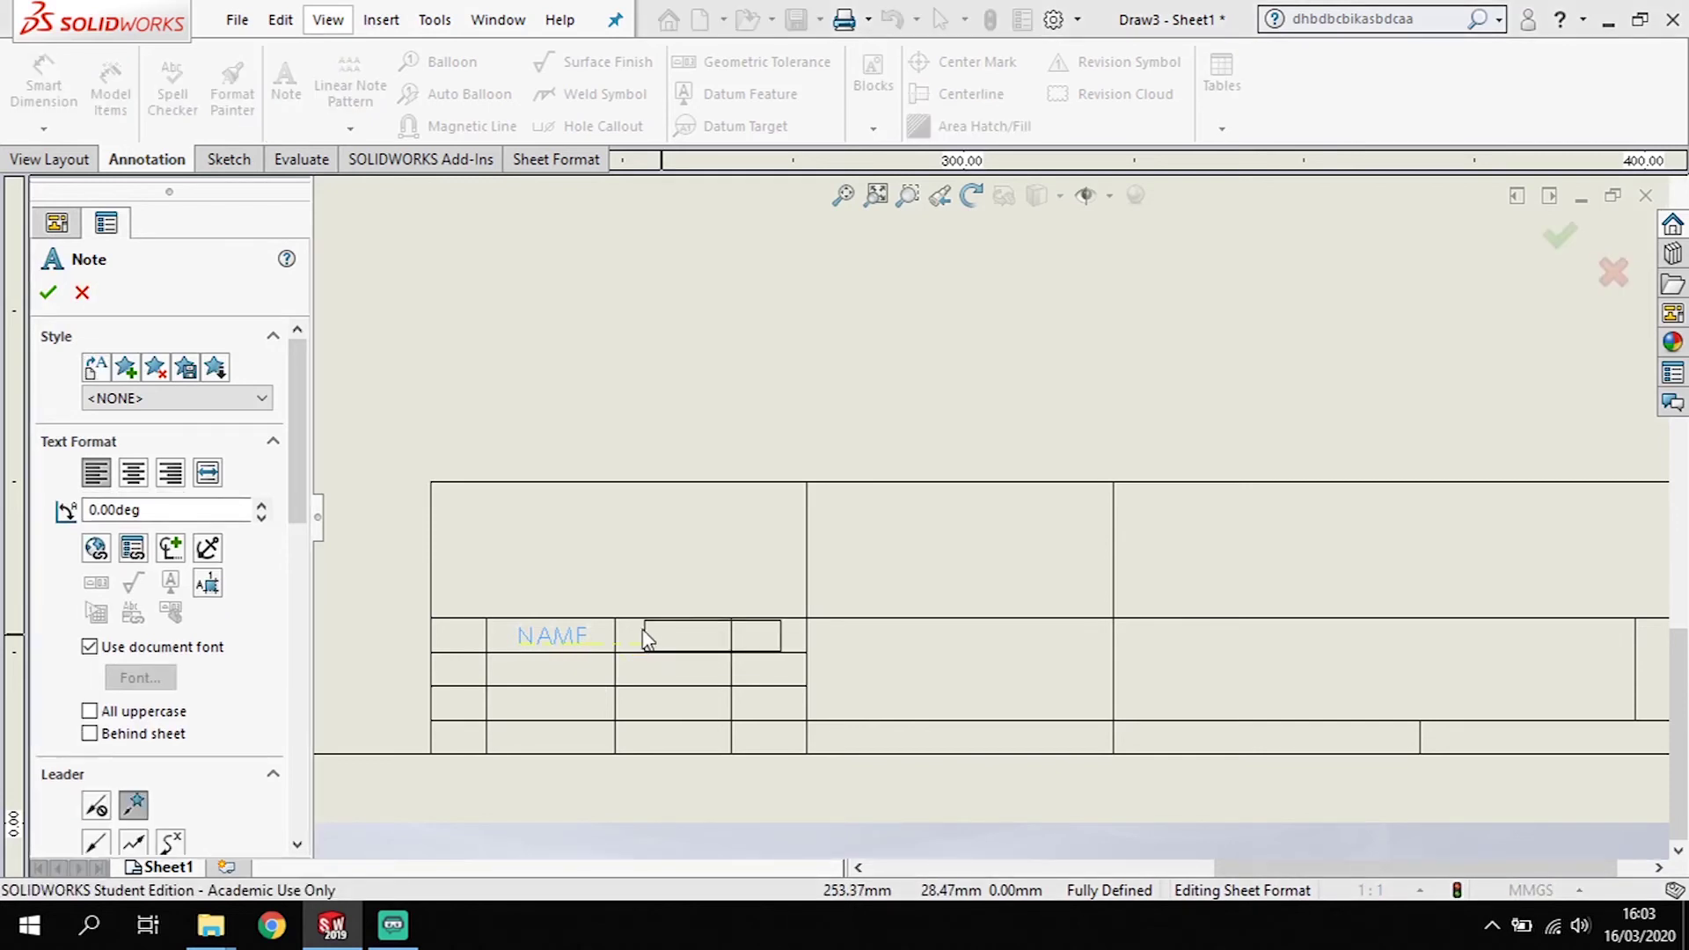
left_click(619, 623)
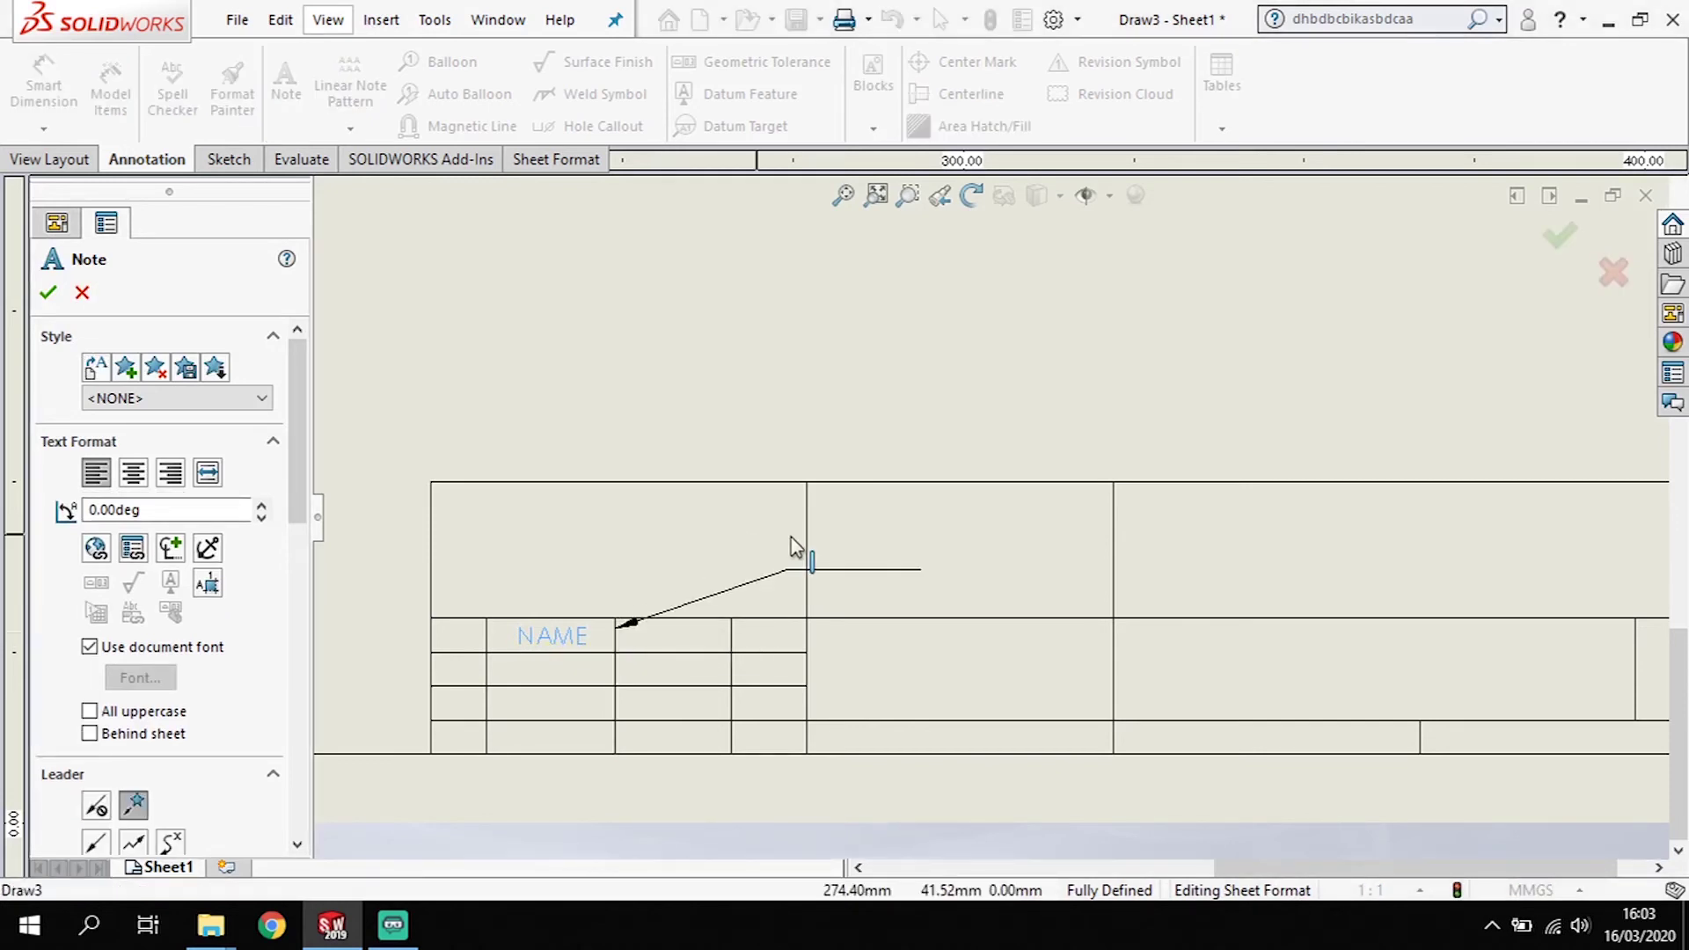
key("Escape")
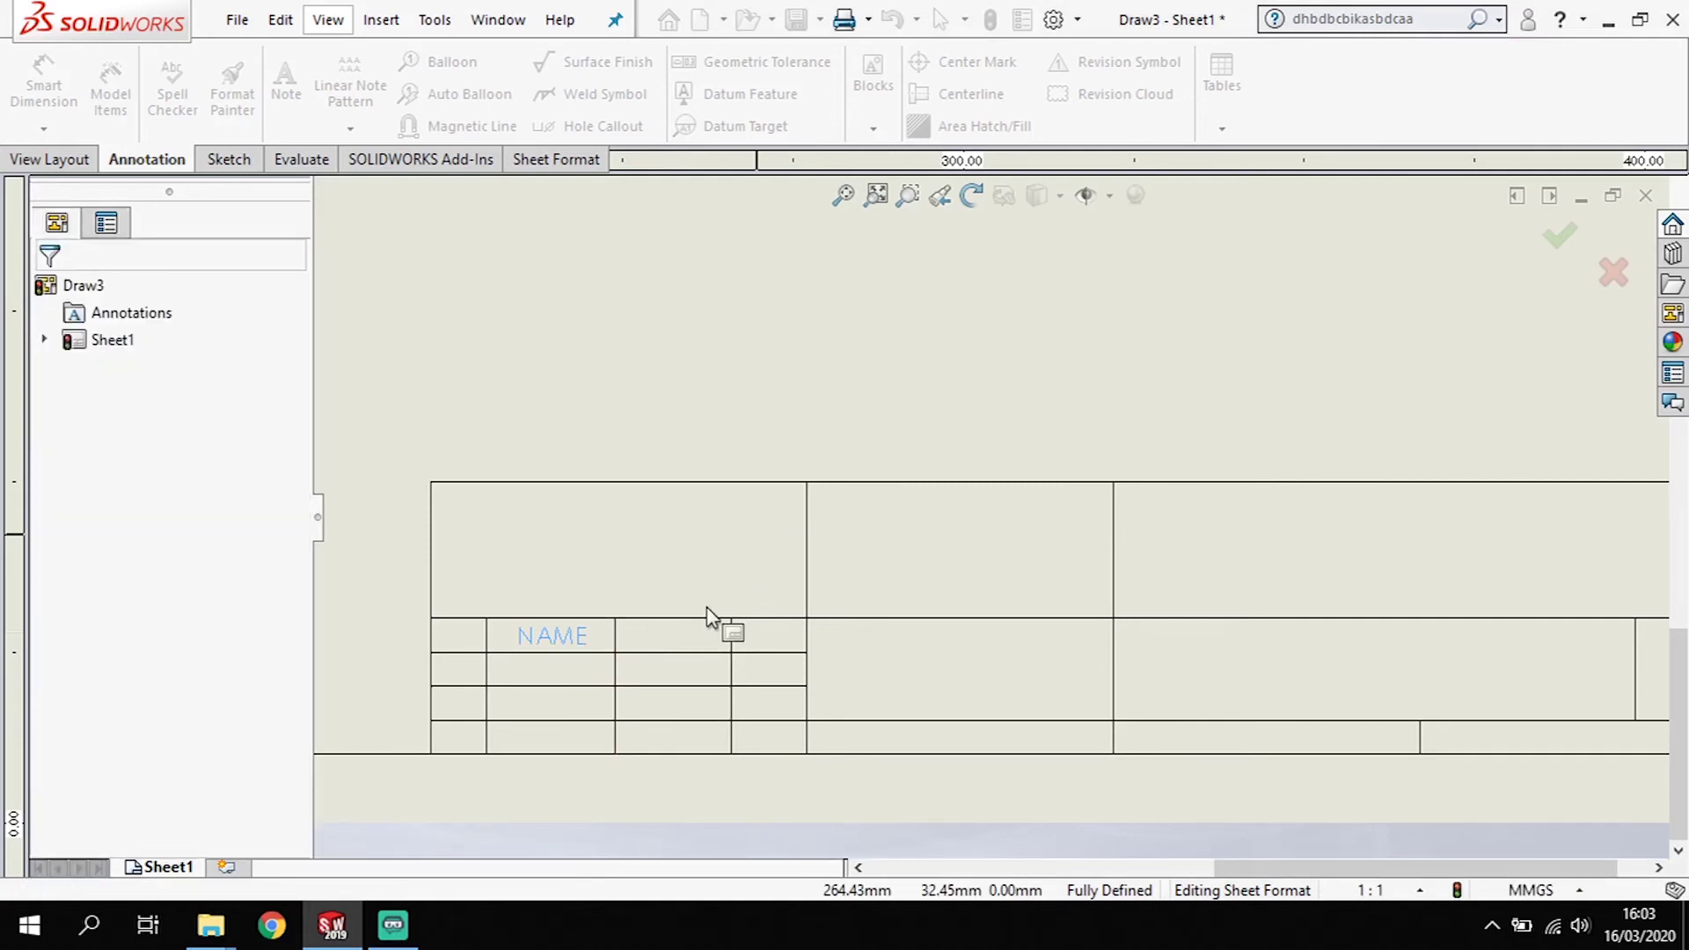
key("Return")
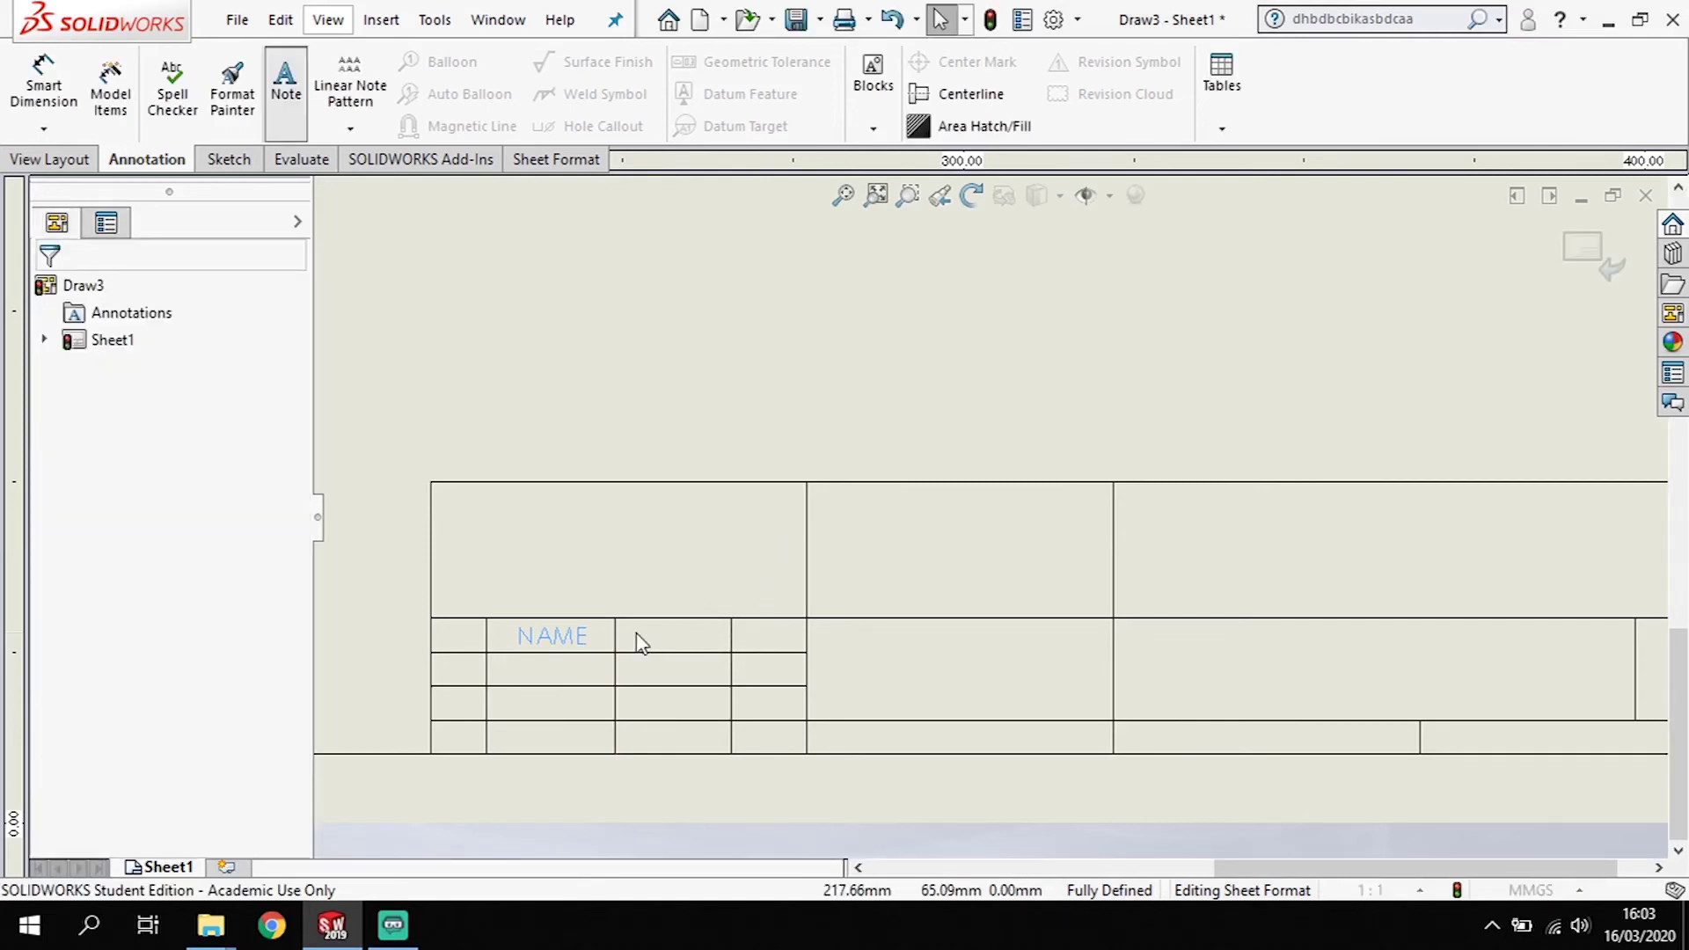
Step: Type SIGNATURE in a new note in the cell right of NAME
left_click(630, 633)
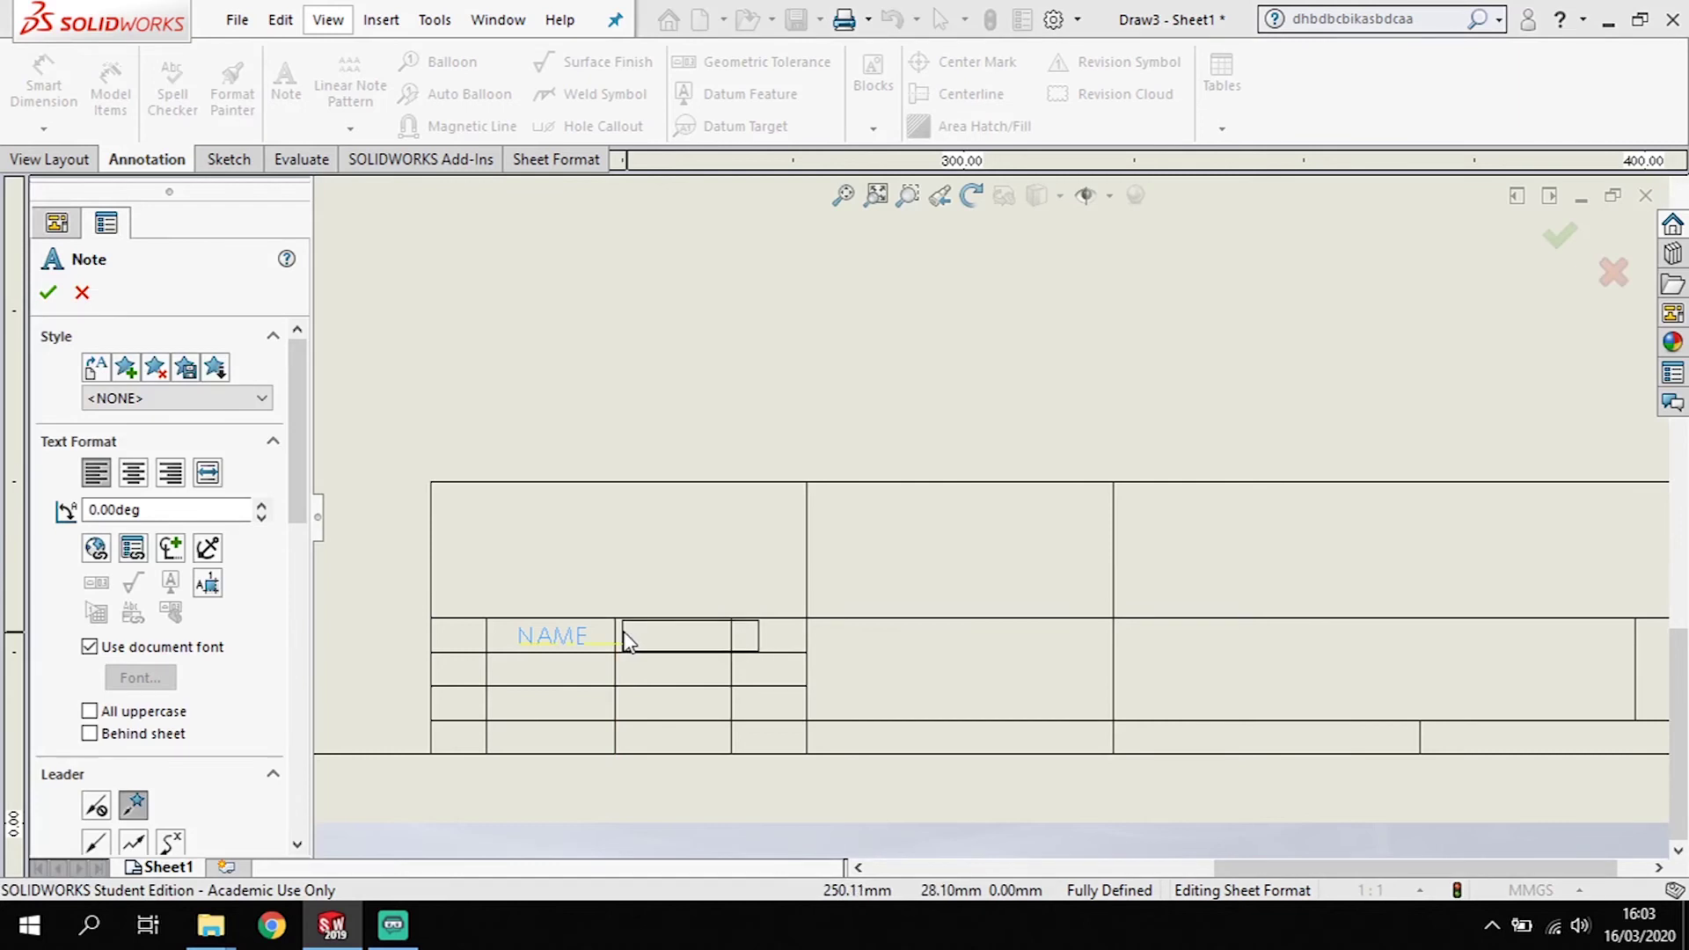
type("XXXXXXX")
left_click(695, 618)
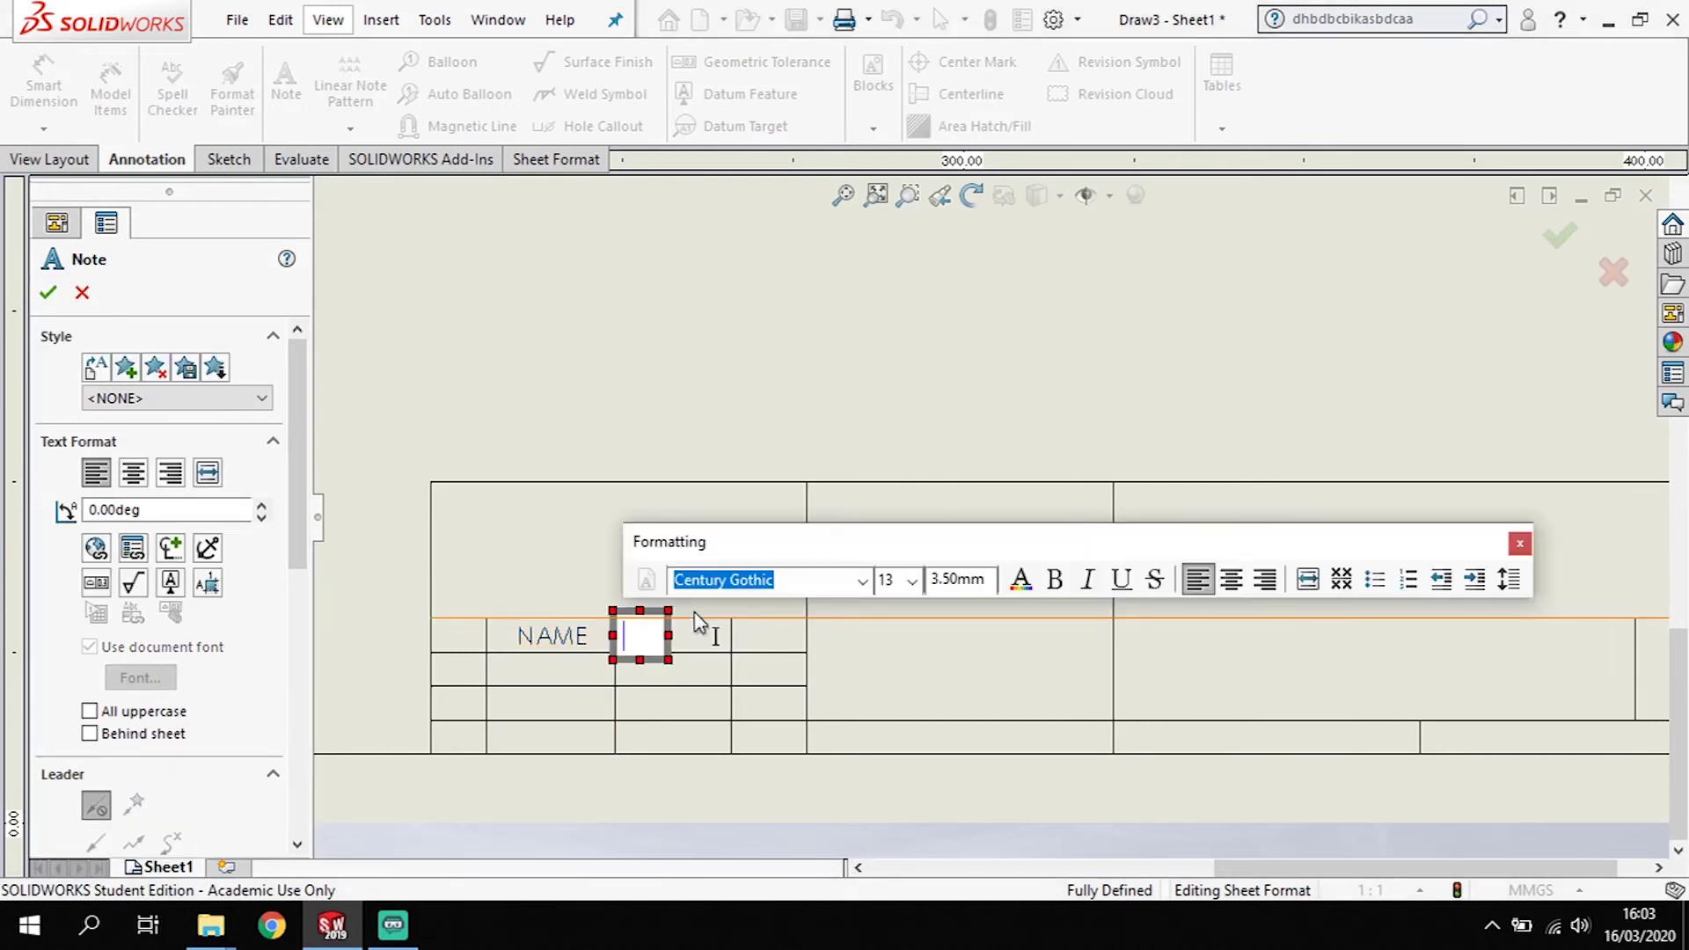
type("SIG")
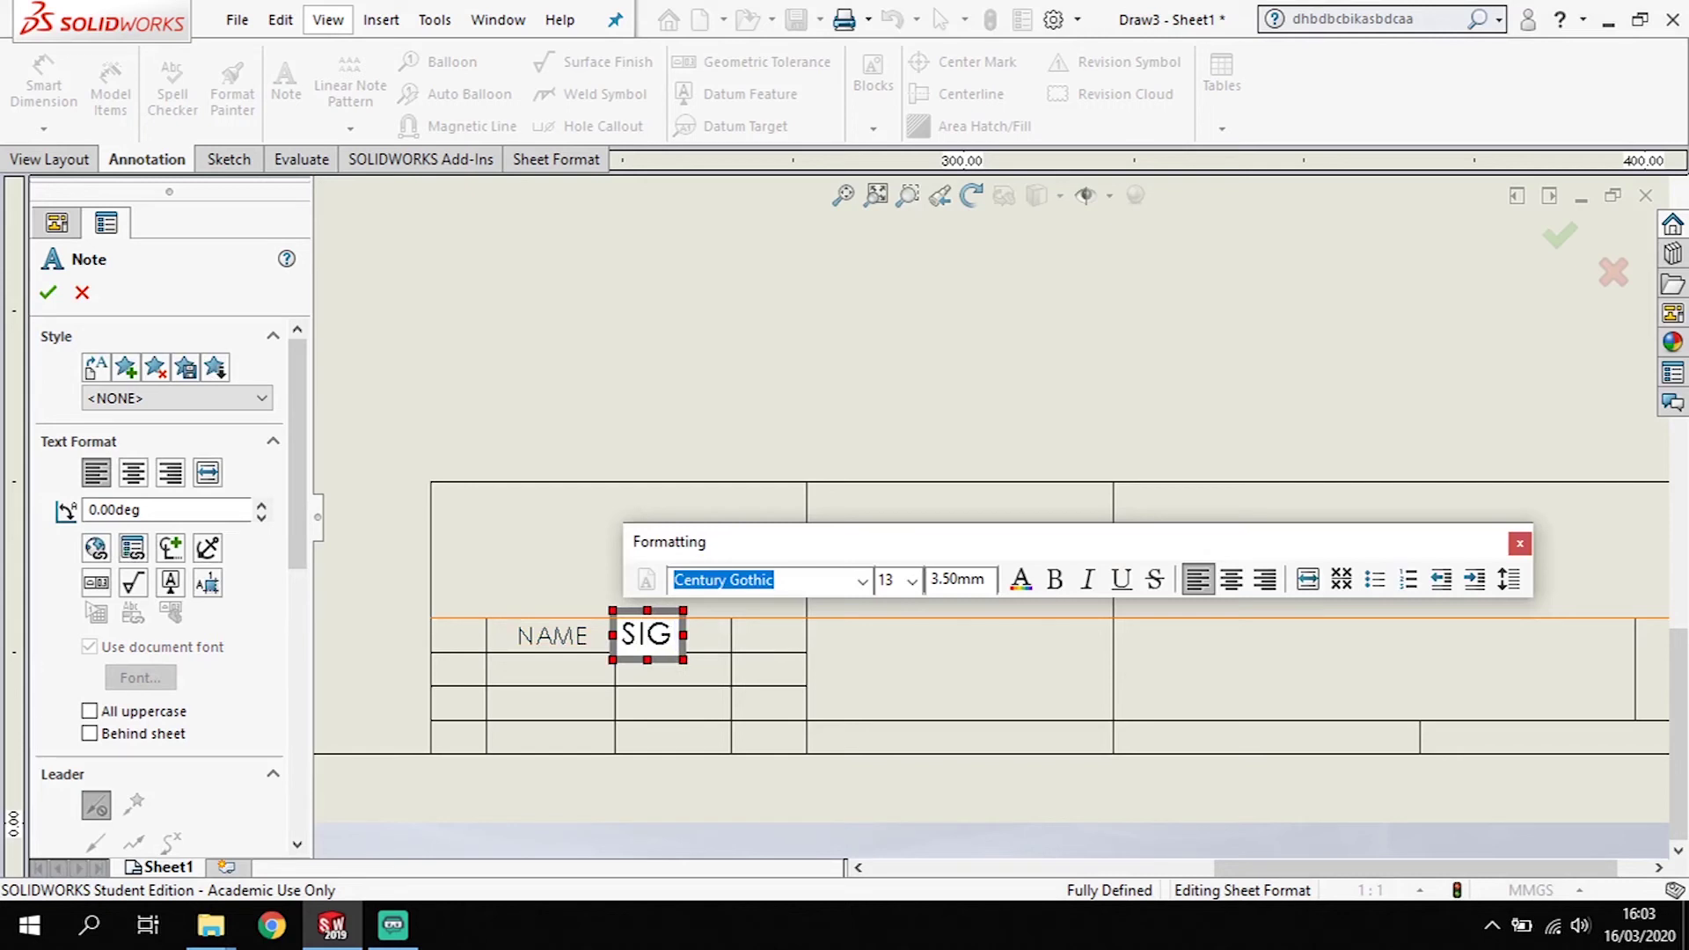
type("NAT")
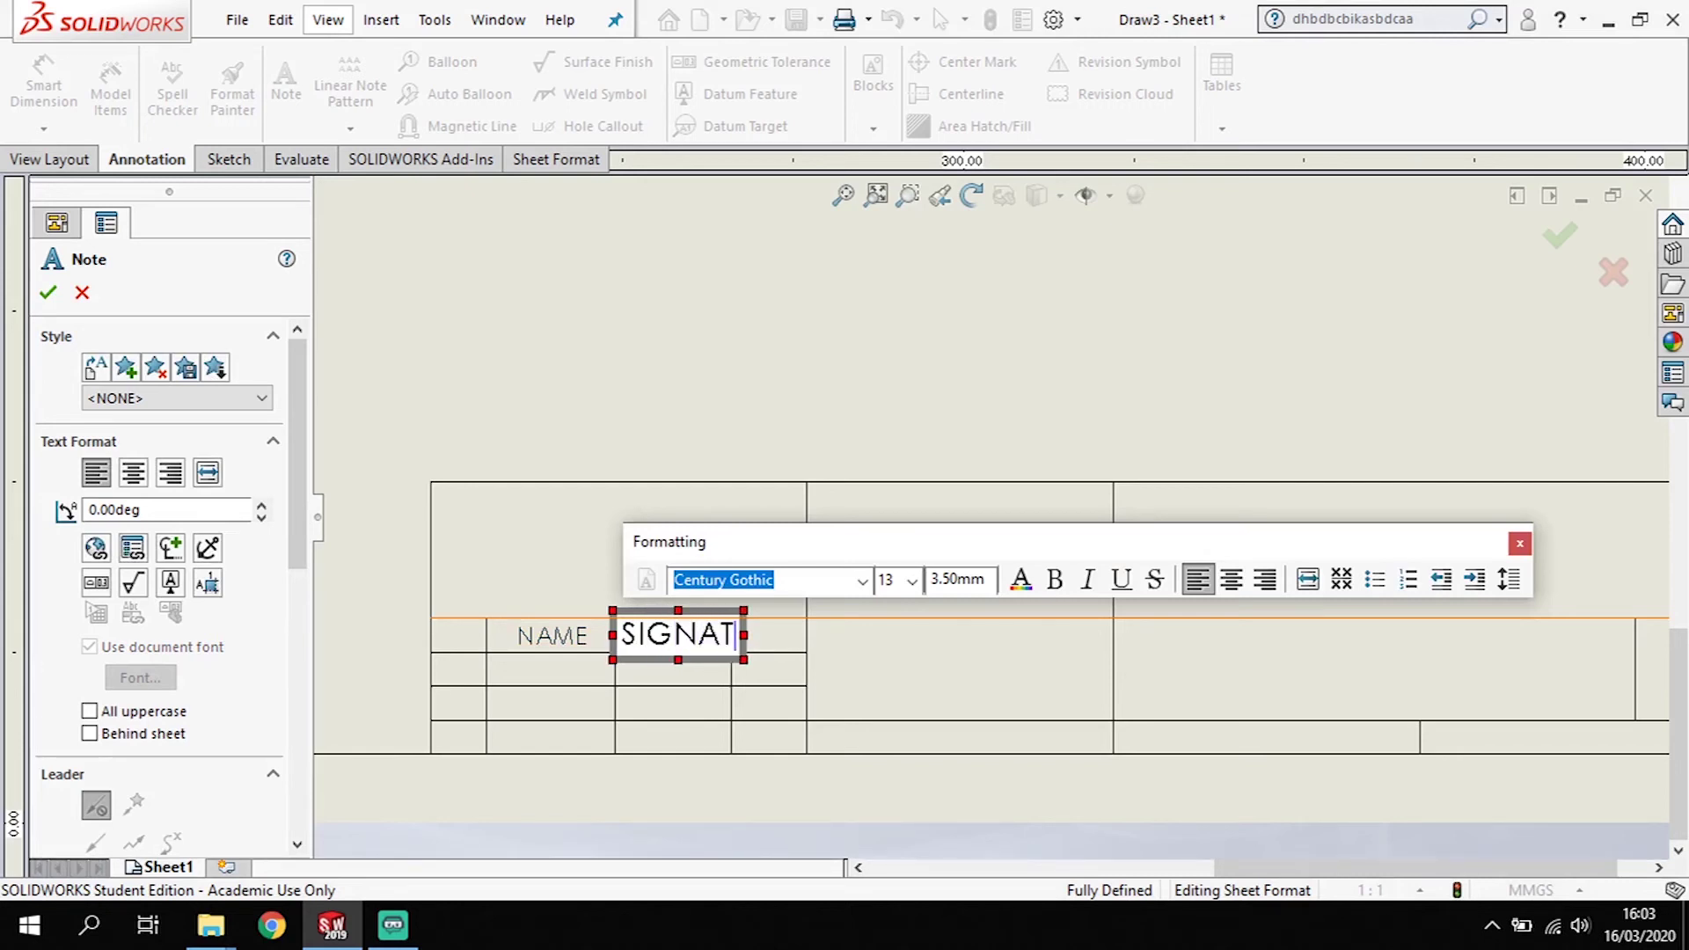
type("URE")
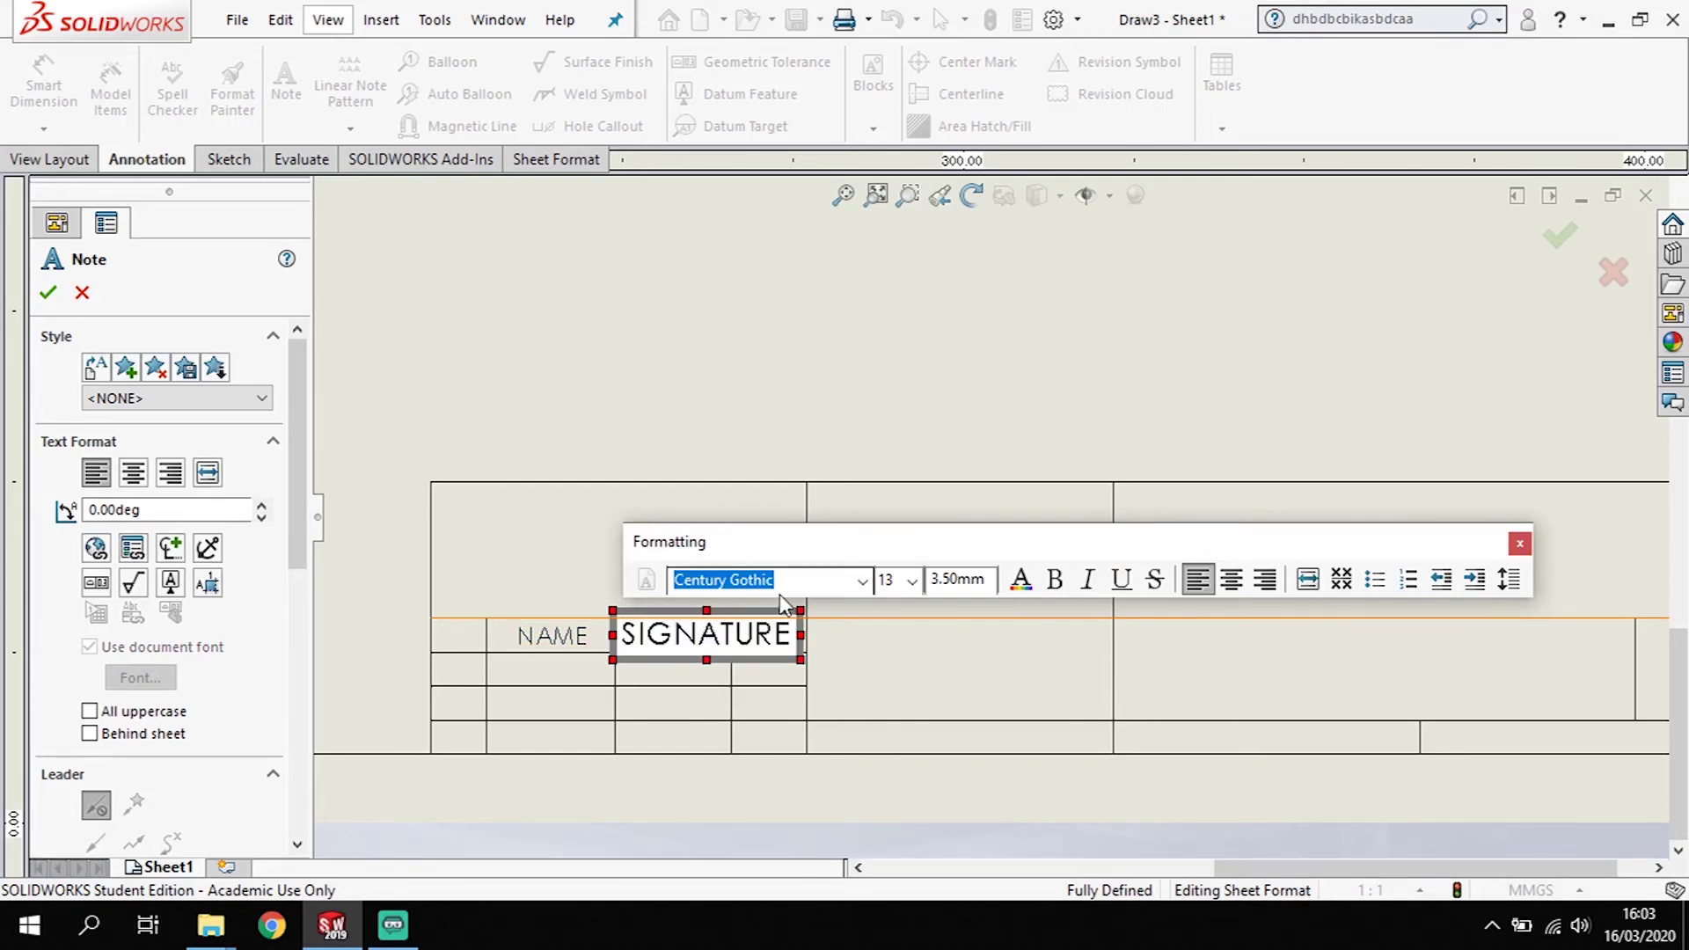
left_click_drag(796, 634, 615, 635)
Step: Set the SIGNATURE text to size 9 and nudge it to fit the cell
left_click(913, 581)
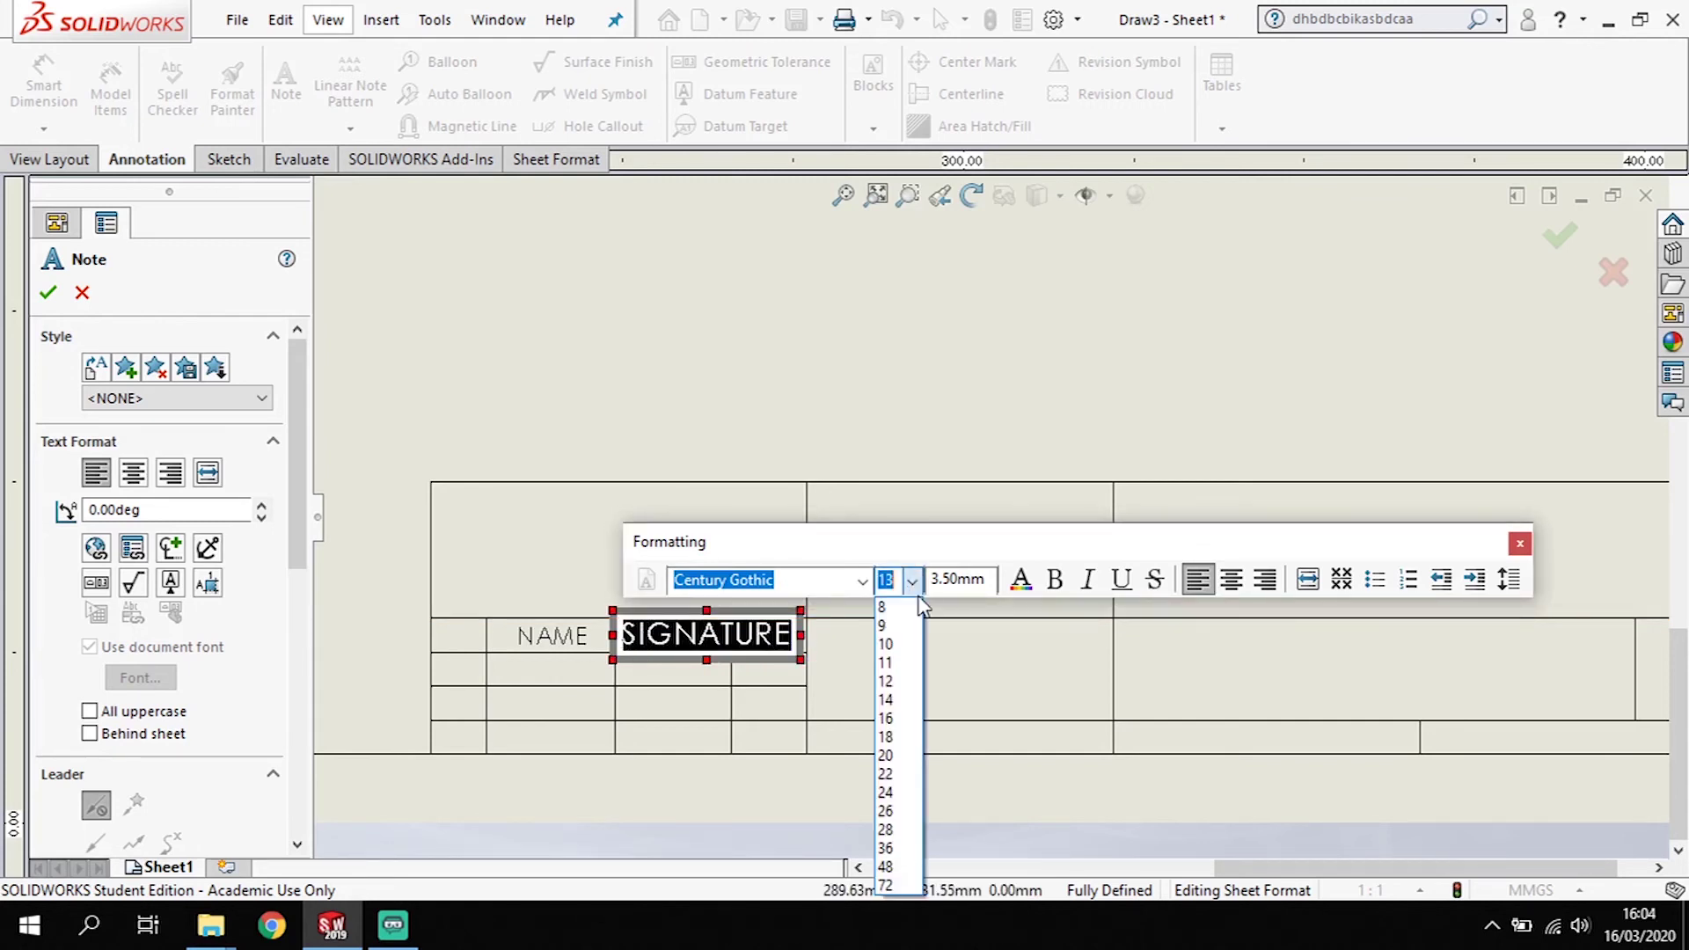
left_click(885, 643)
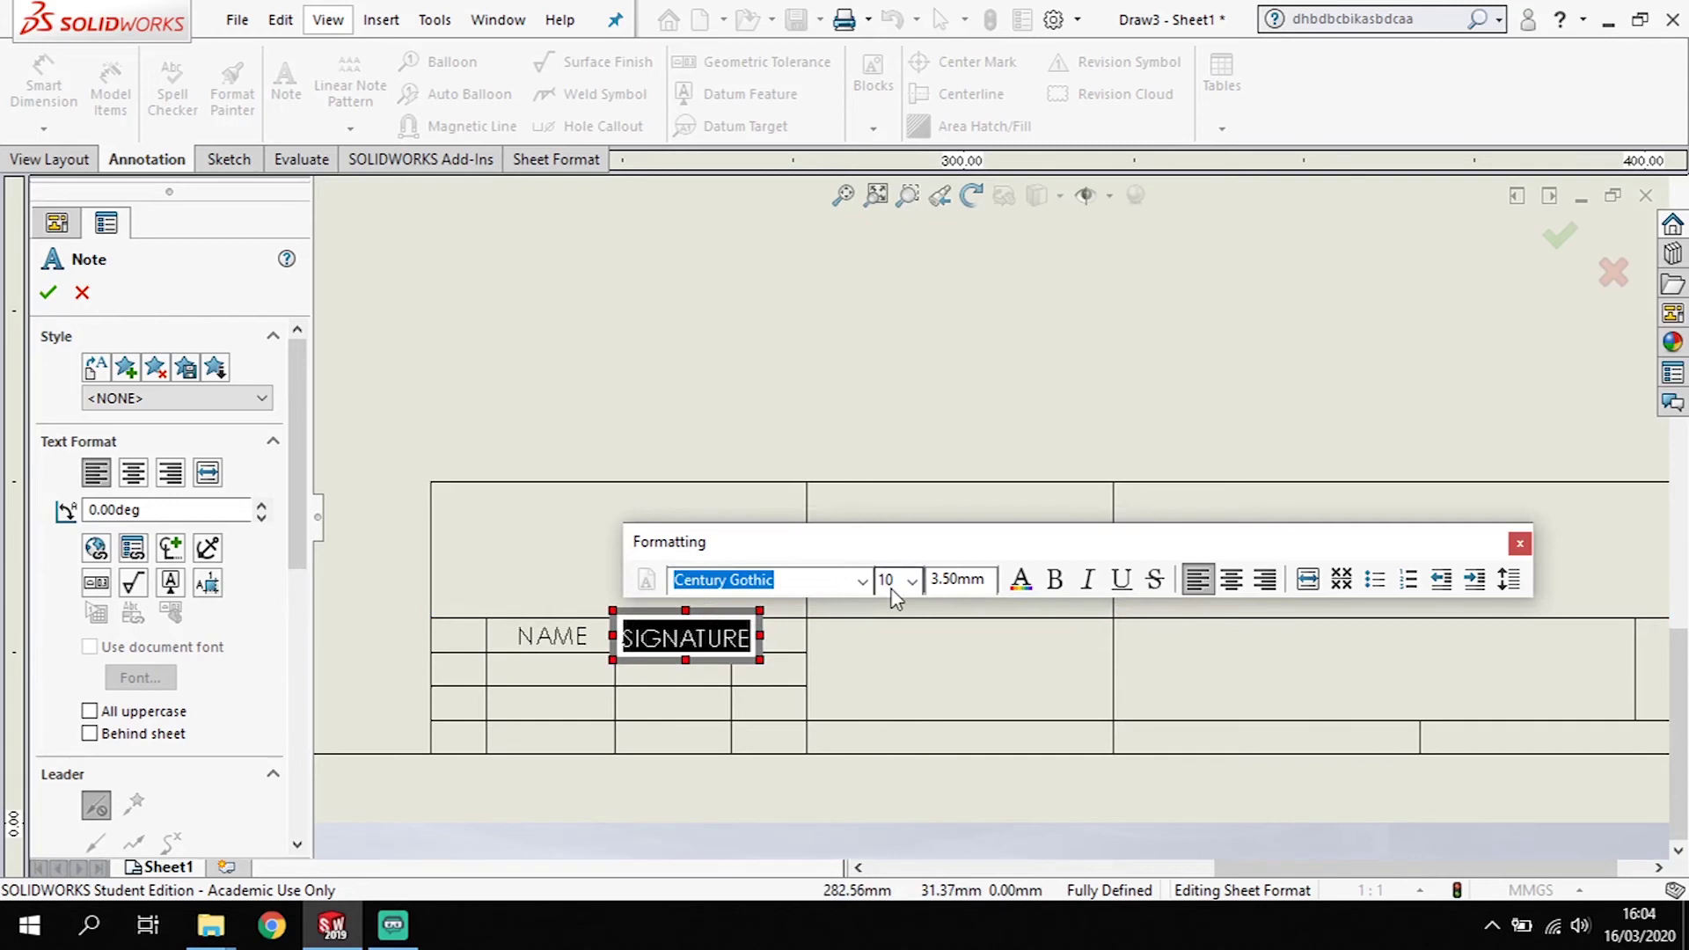
left_click(892, 590)
left_click(896, 624)
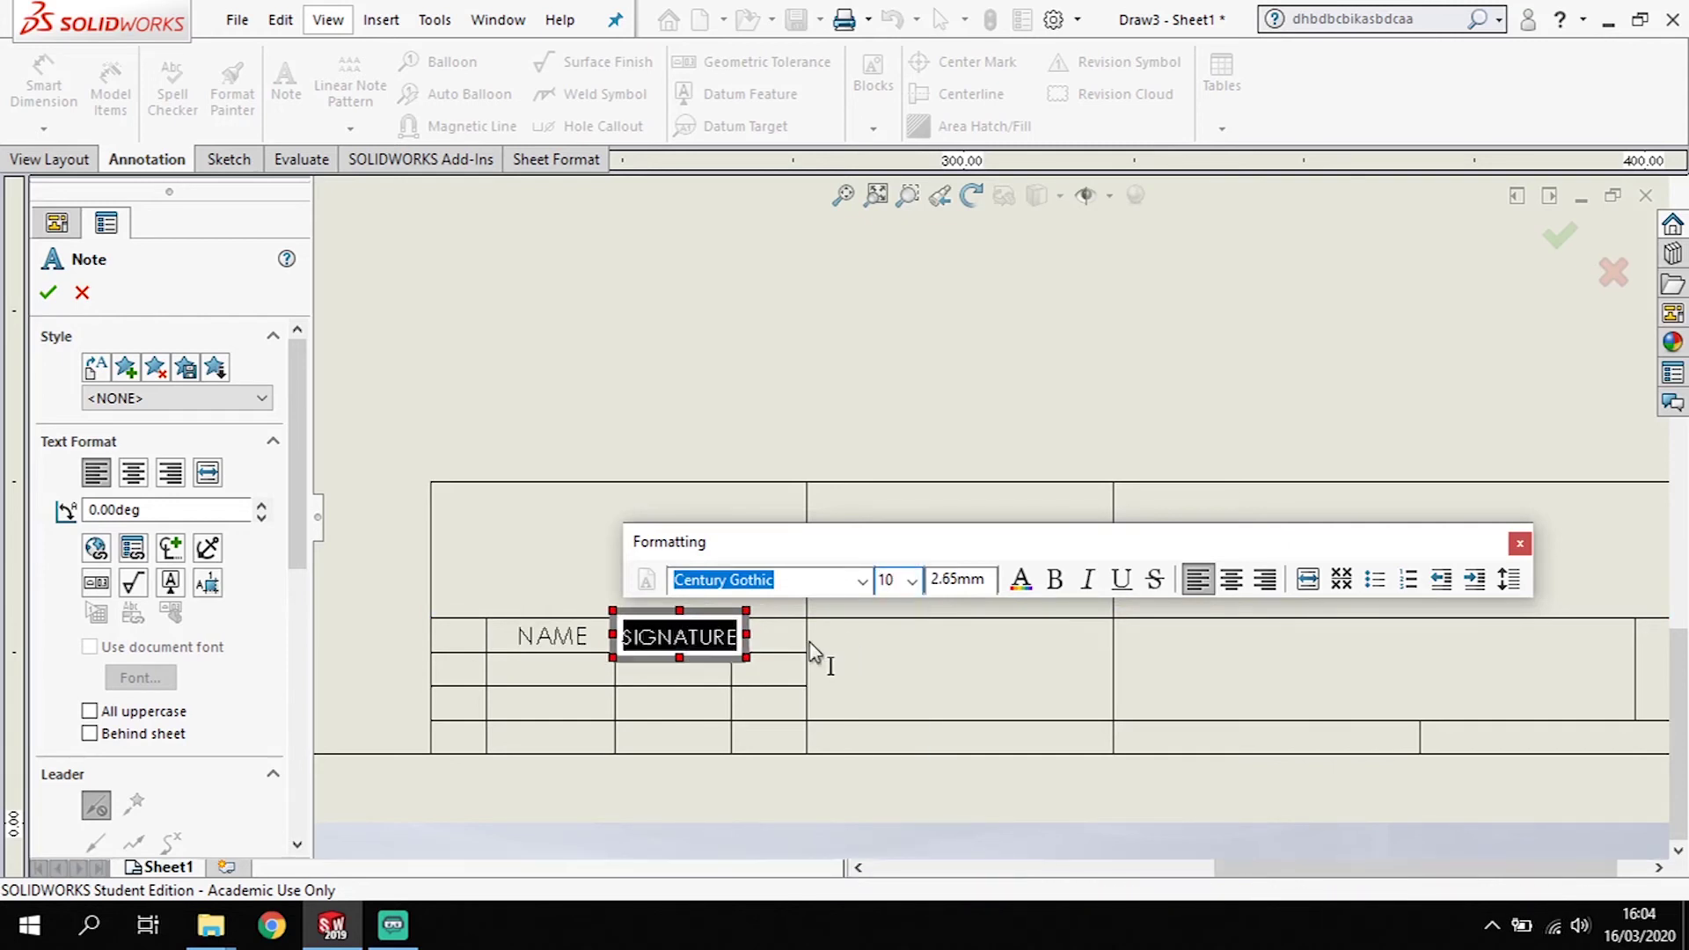
left_click(424, 528)
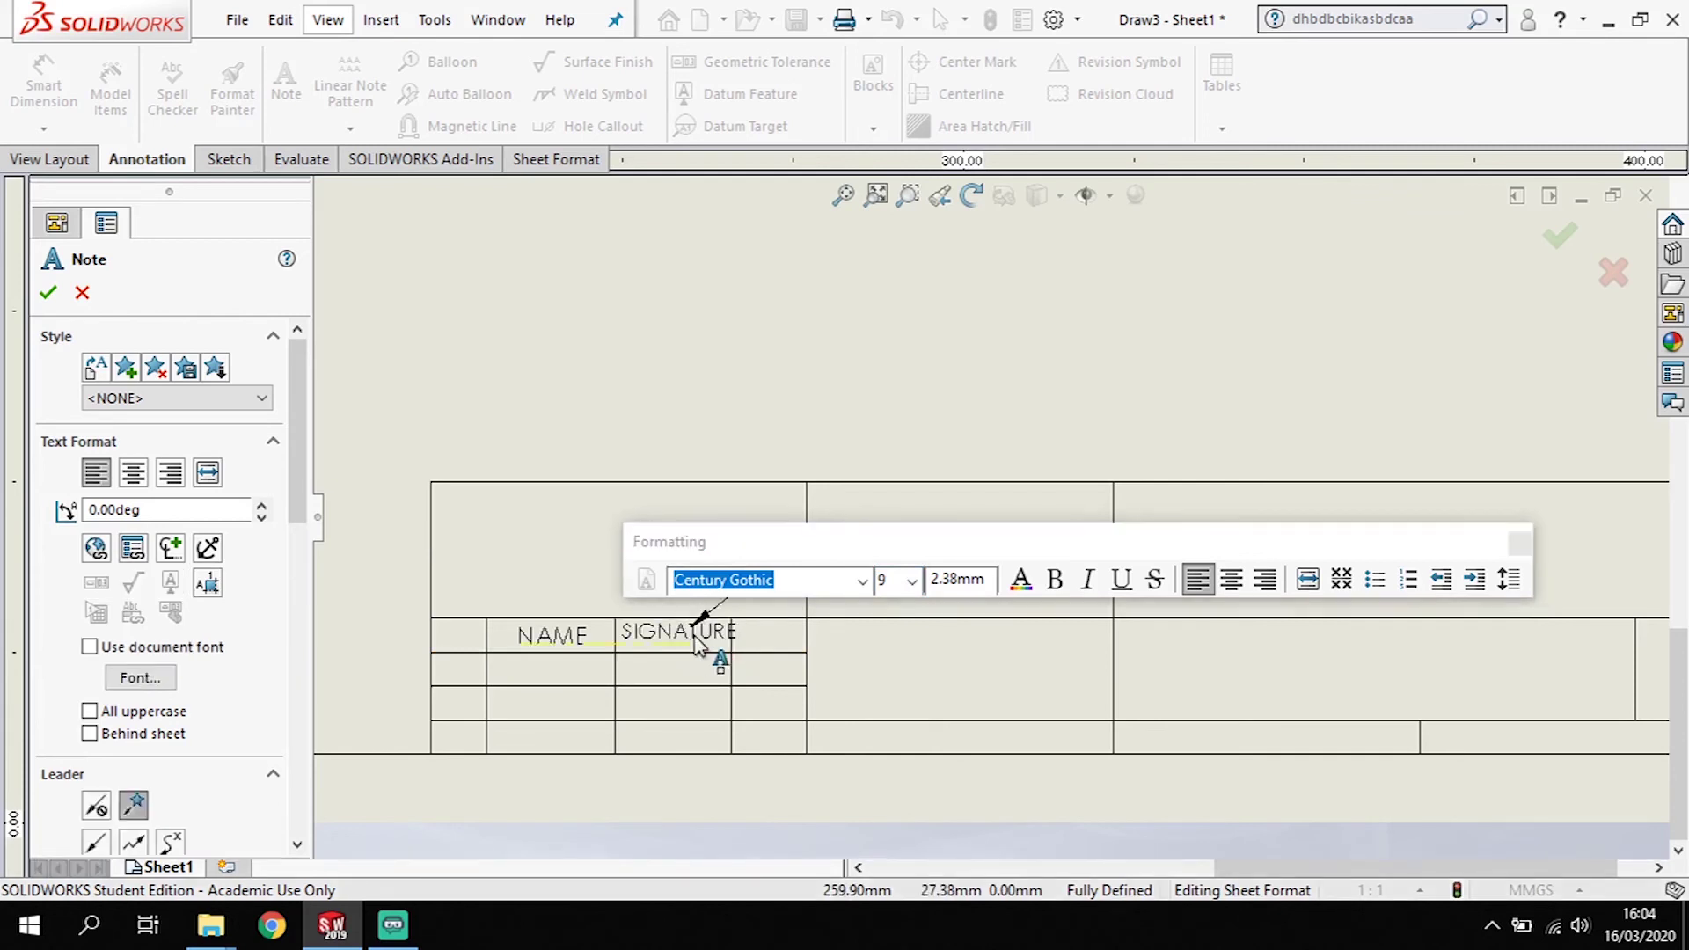
key("Escape")
key("Escape")
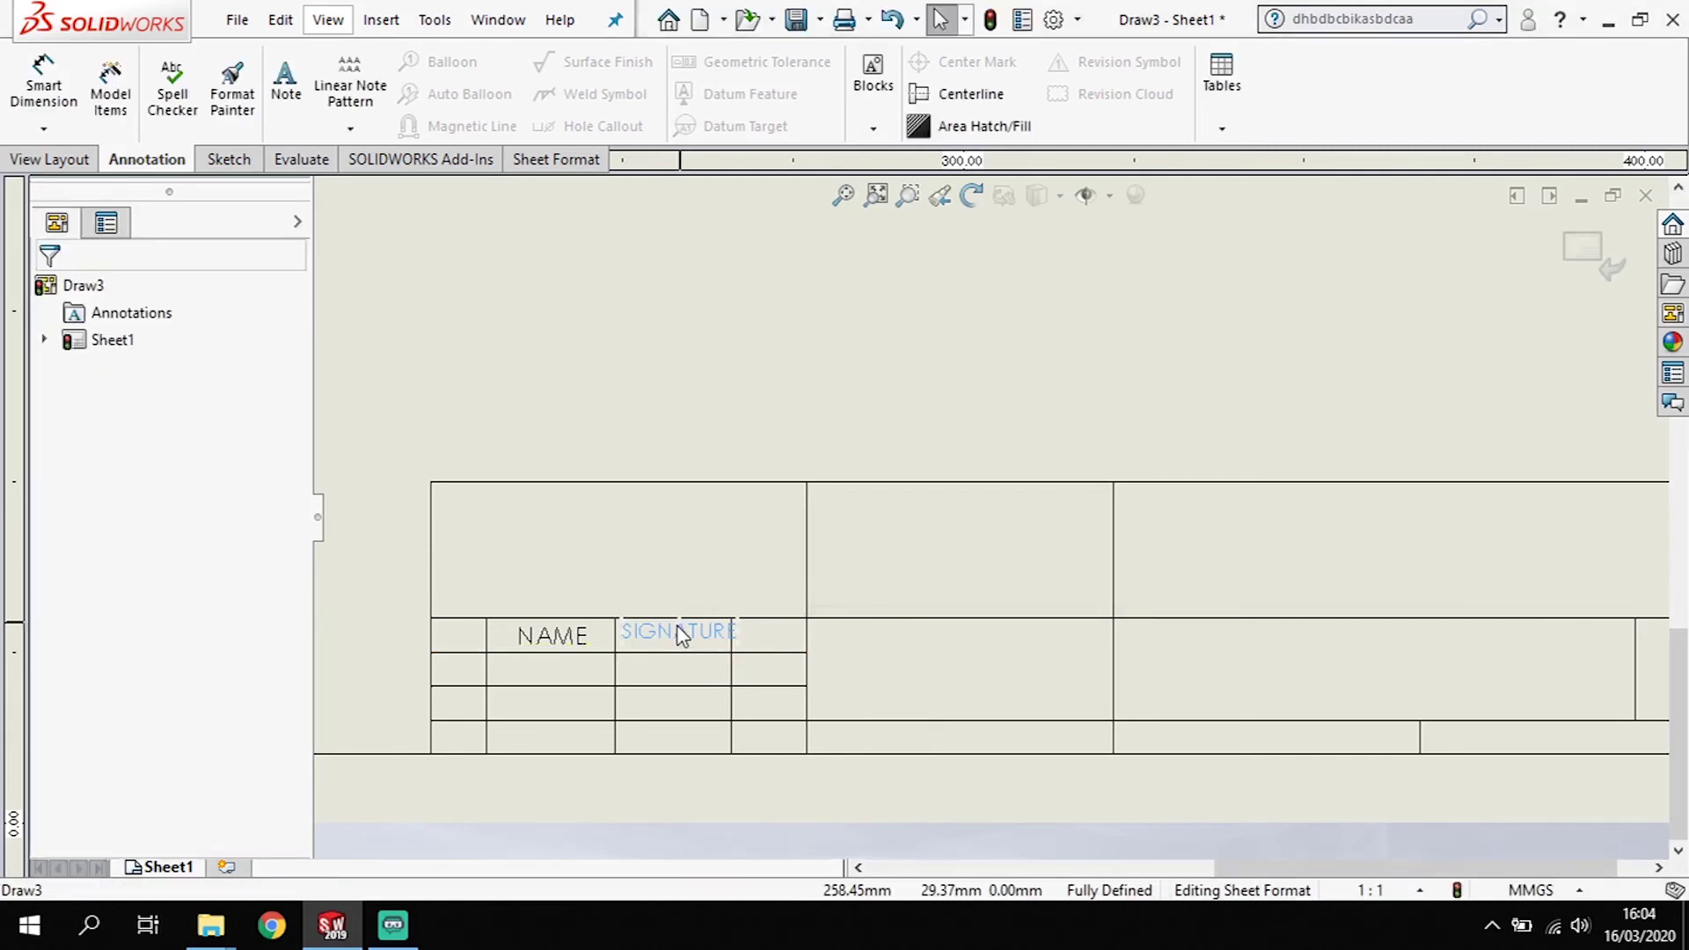
left_click_drag(676, 636, 675, 628)
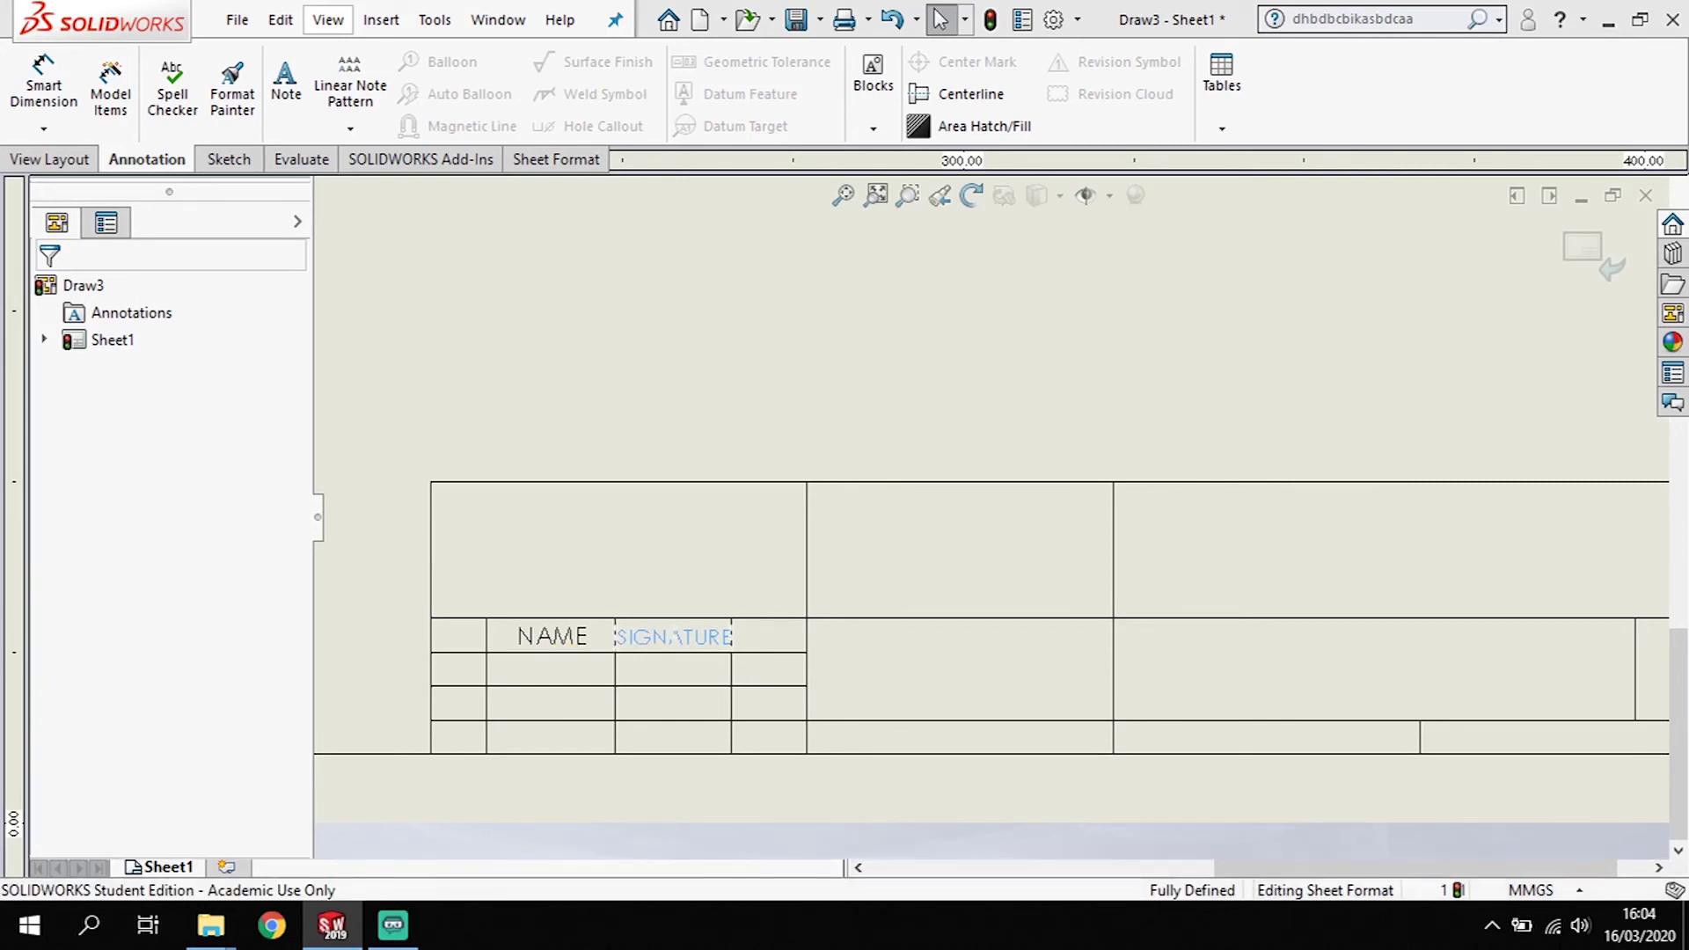
left_click(817, 401)
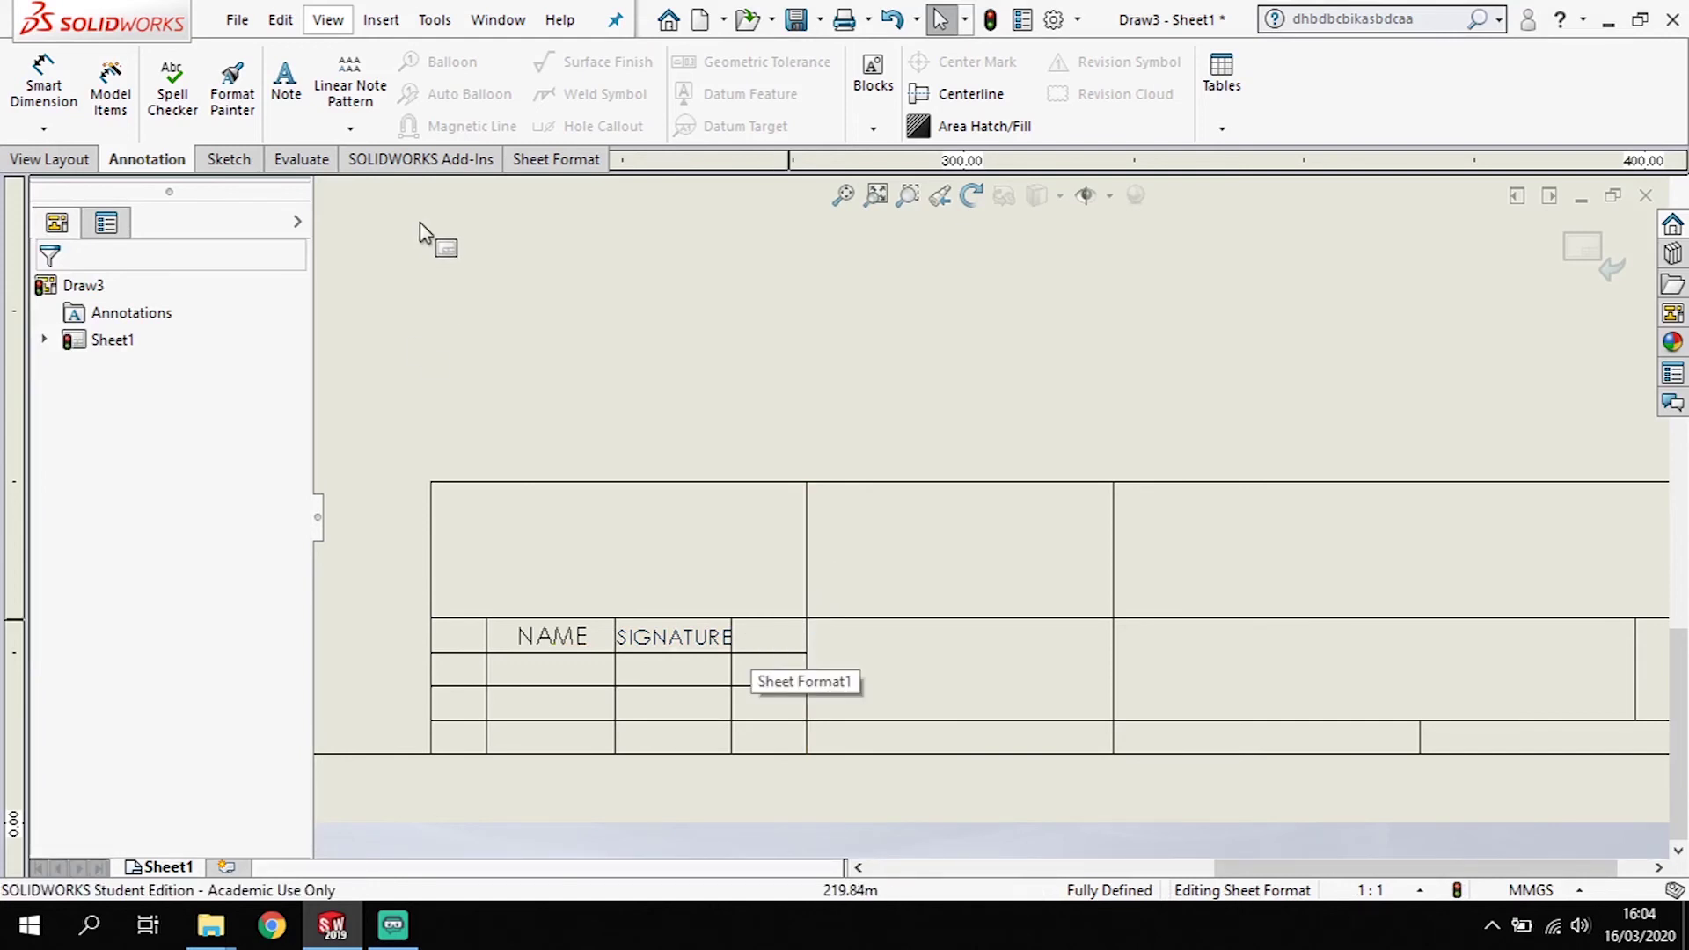
key("n")
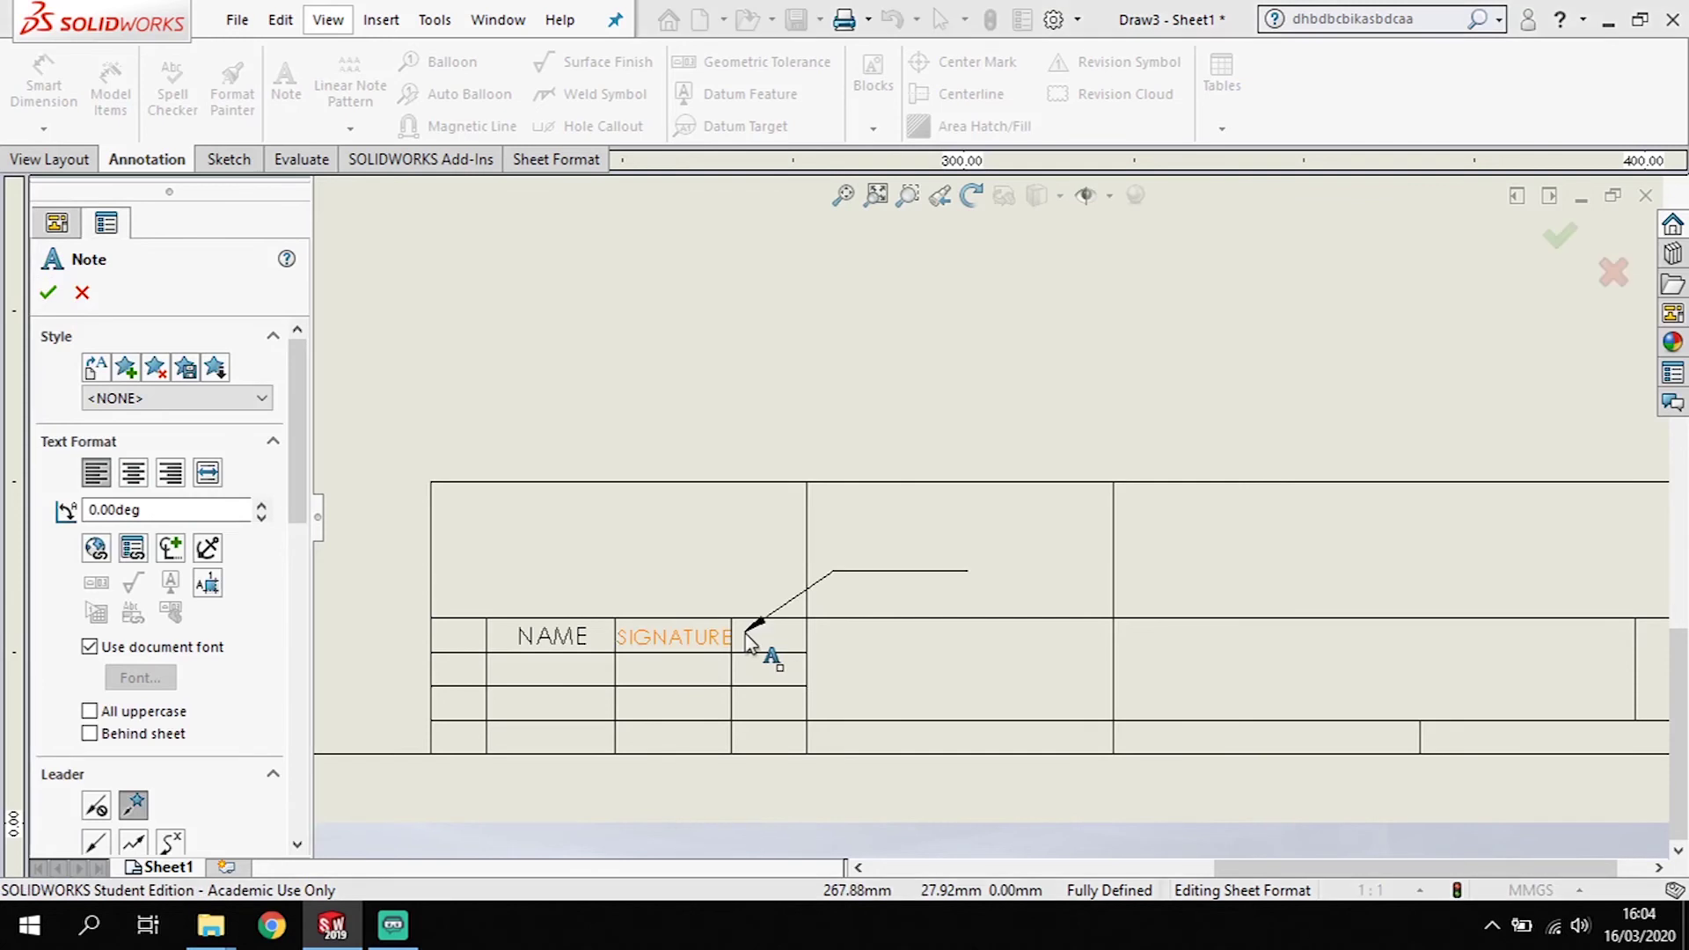
left_click(747, 630)
Step: Place a DATE note in the cell beside SIGNATURE and shrink its text to size 9
key("Escape")
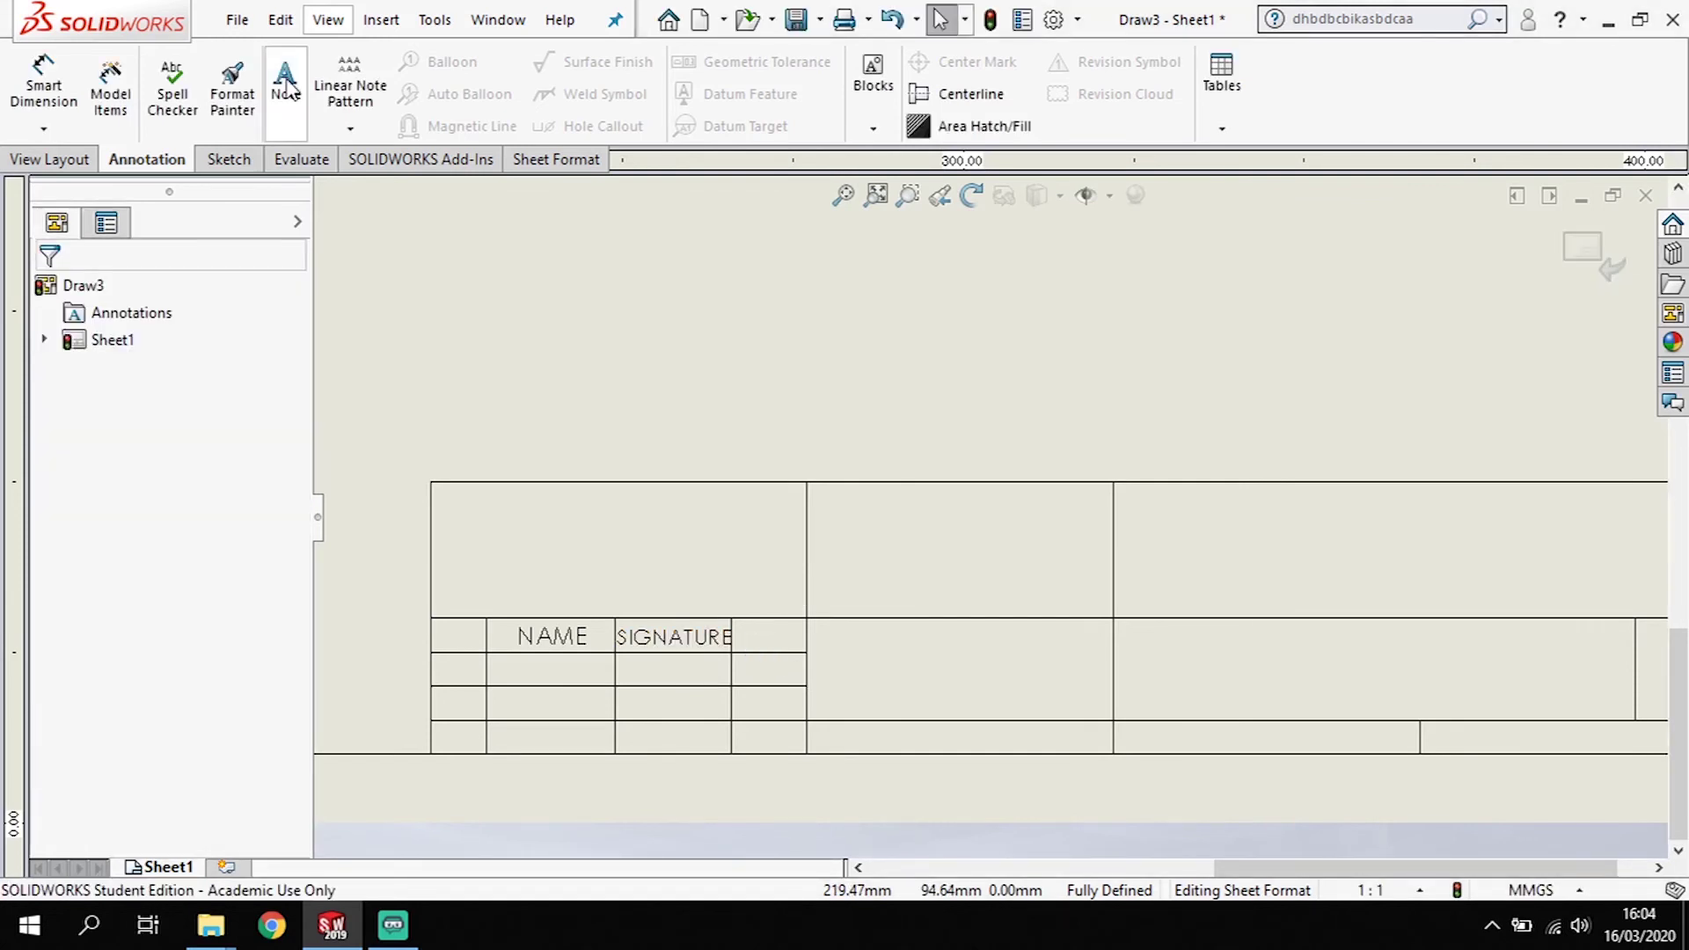
left_click(286, 83)
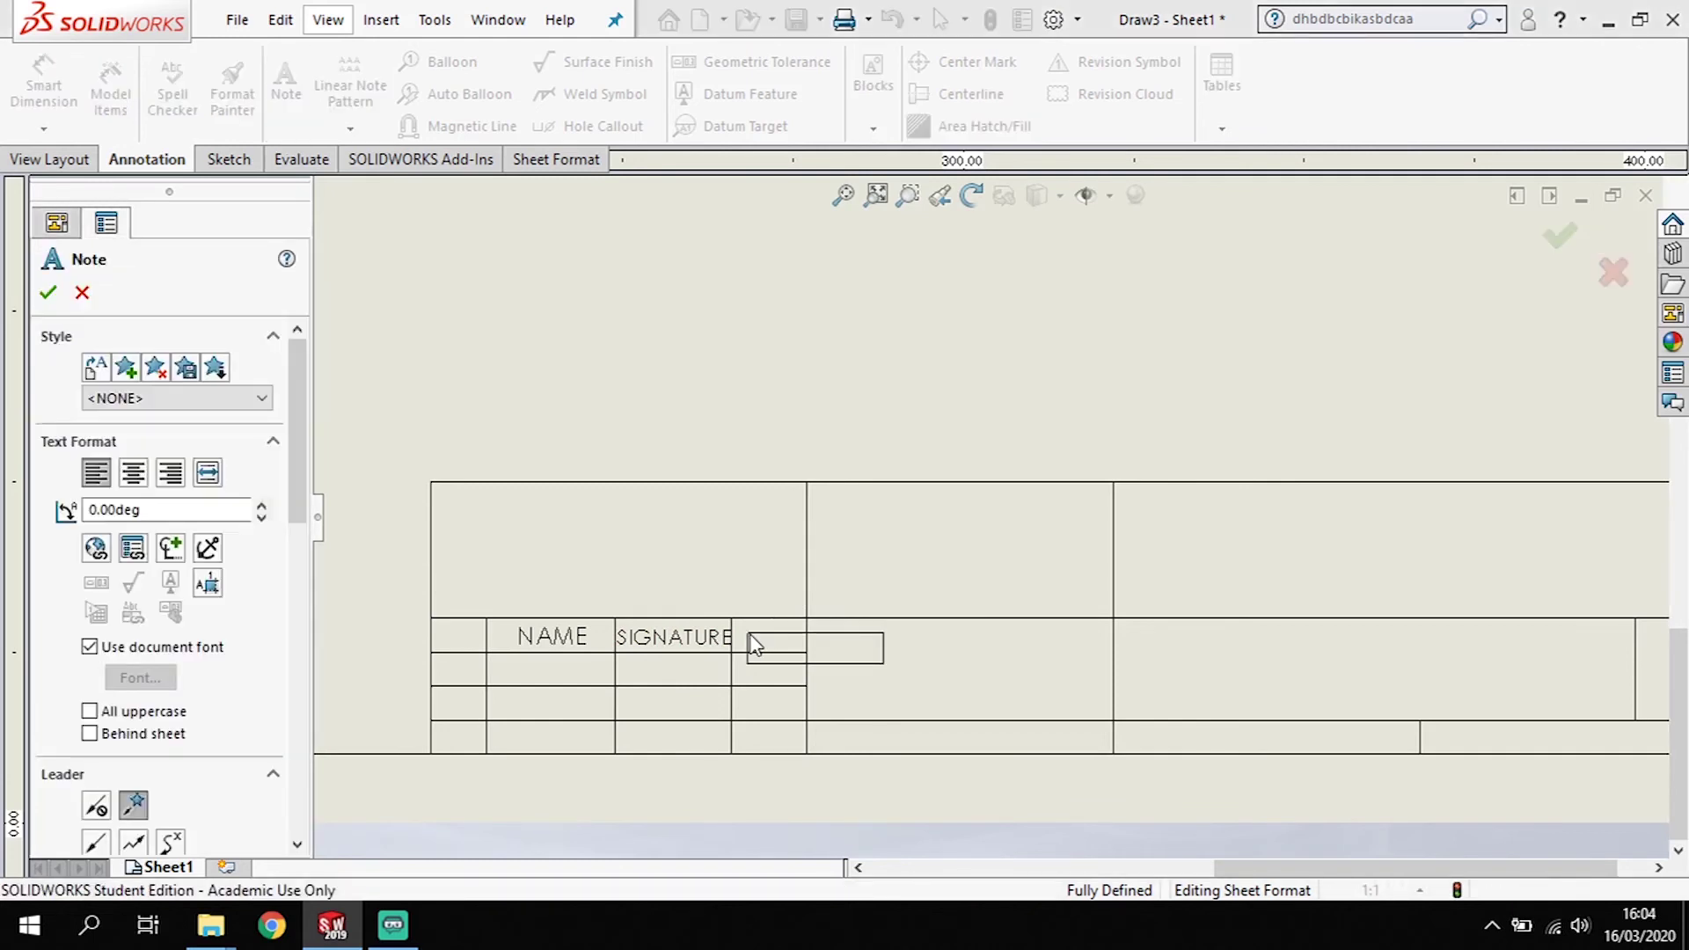
left_click(752, 645)
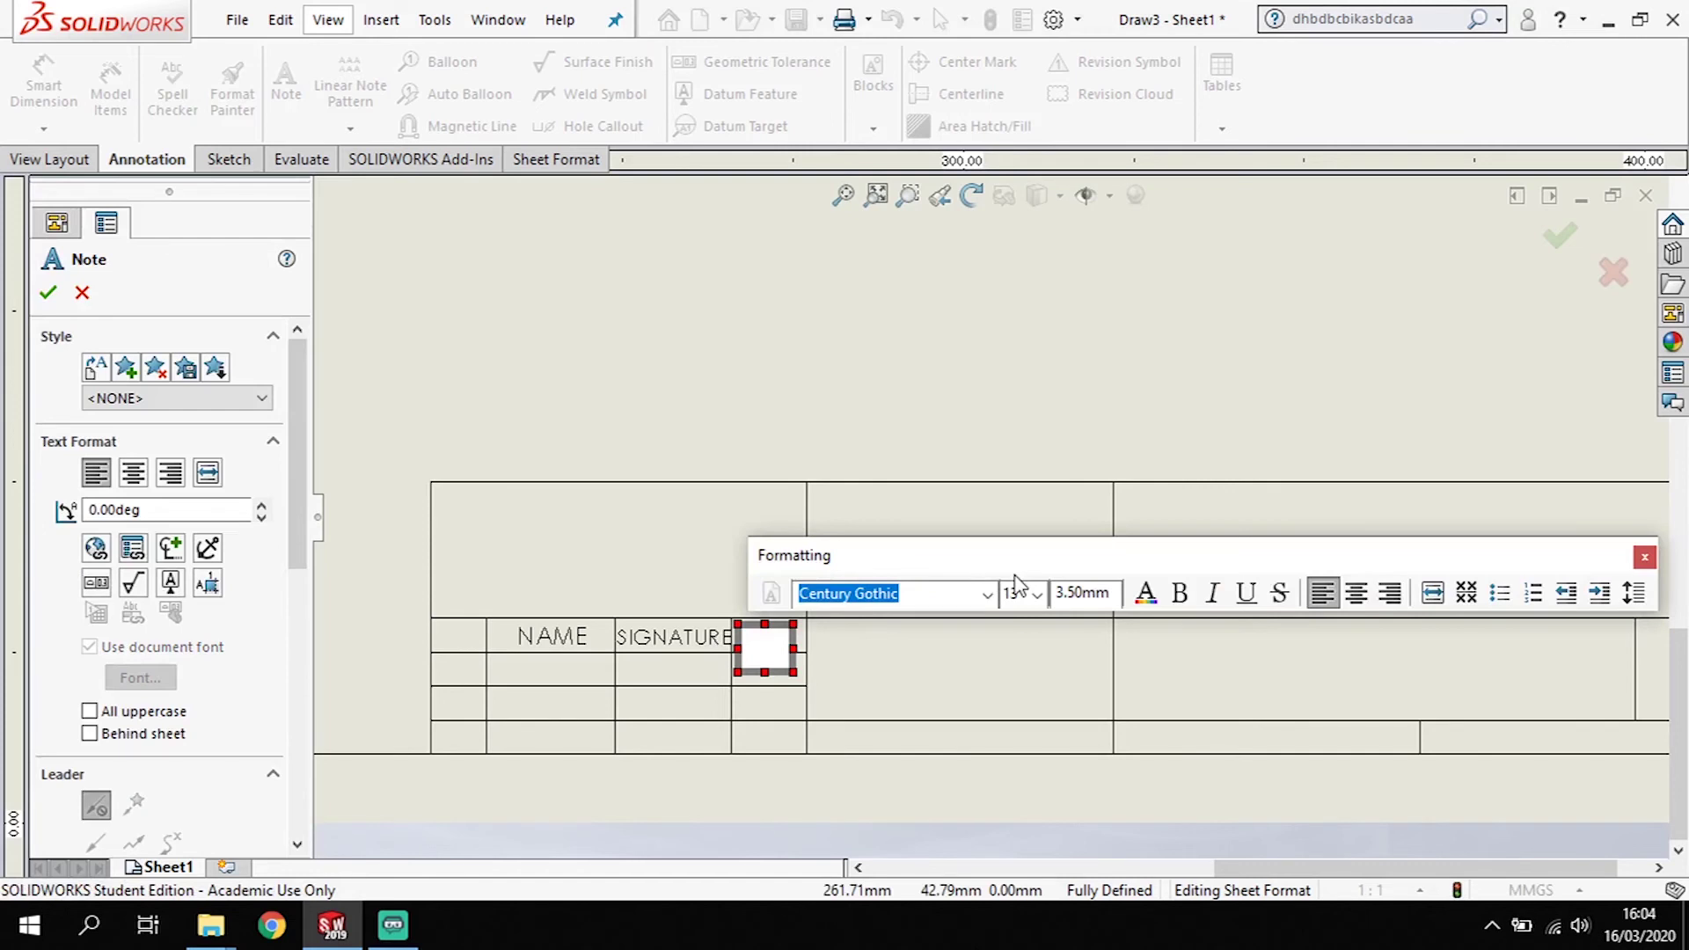
left_click(1022, 592)
left_click(1025, 662)
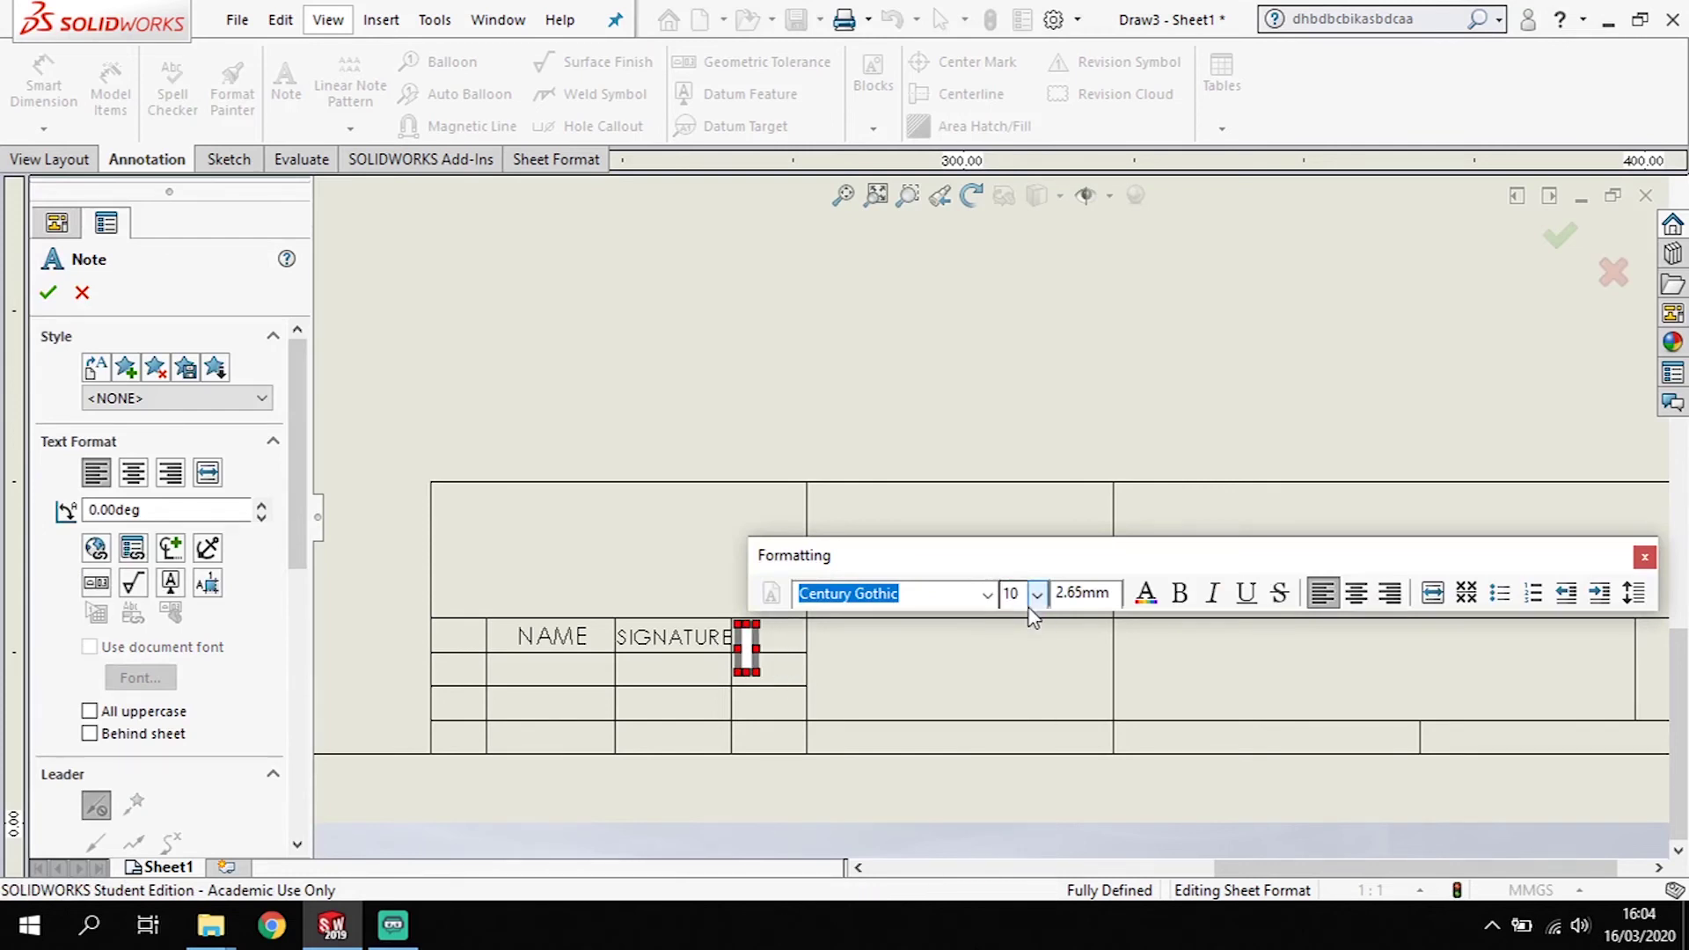
type("DATE")
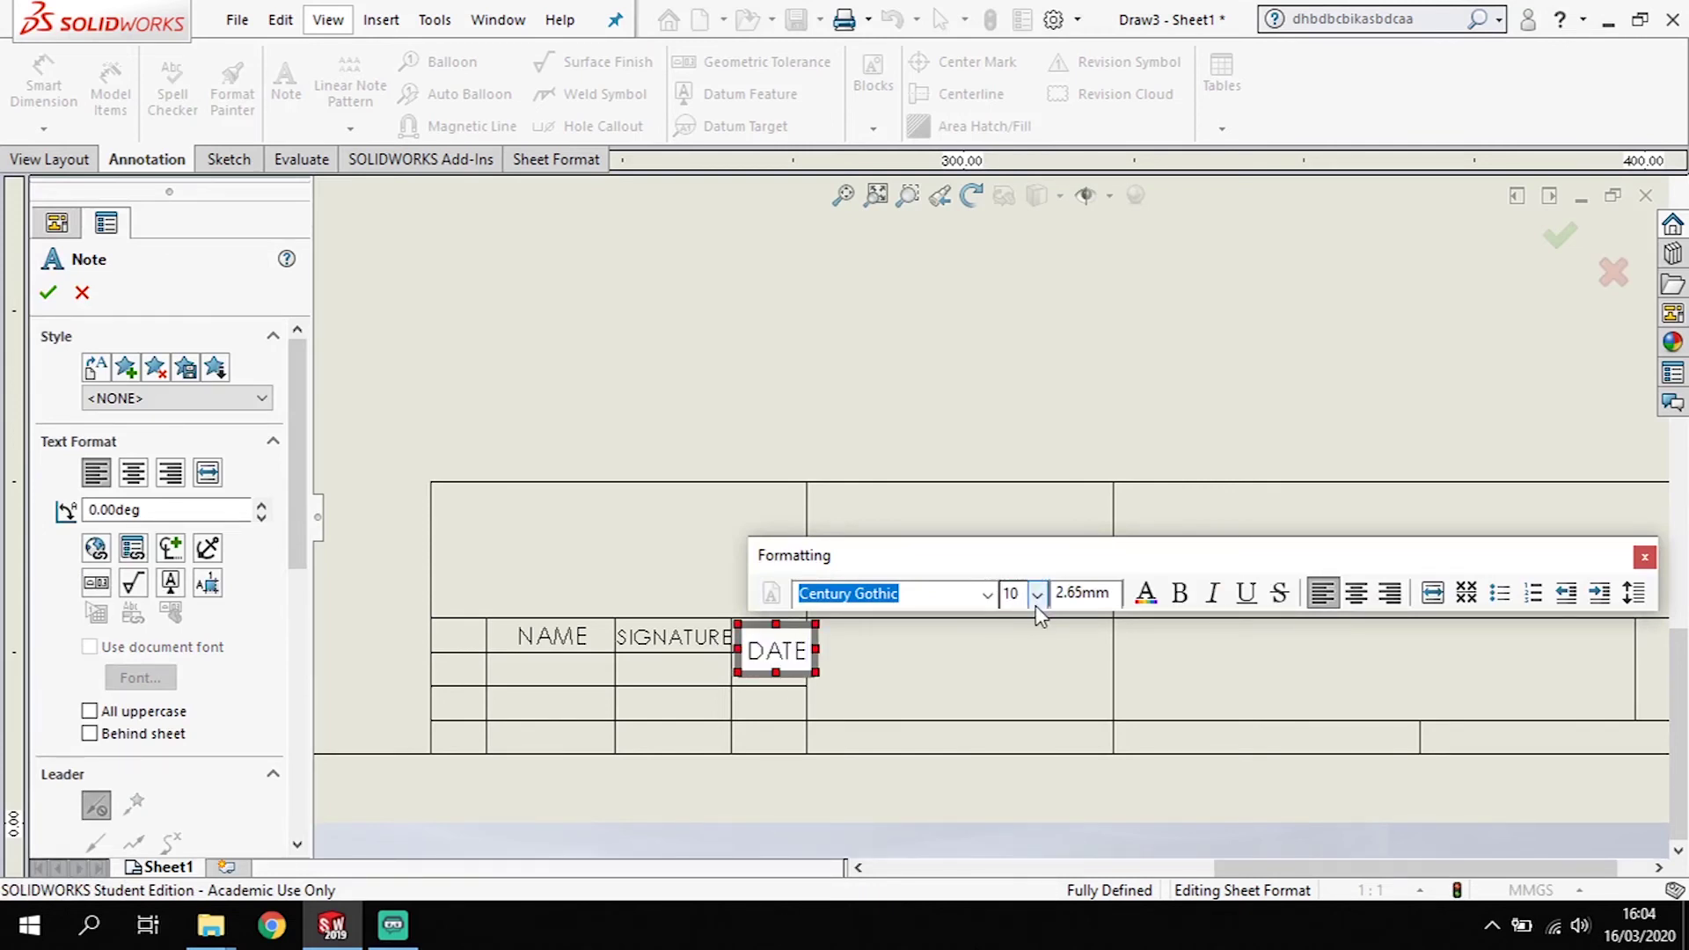
left_click(1037, 606)
left_click(1024, 661)
double_click(777, 652)
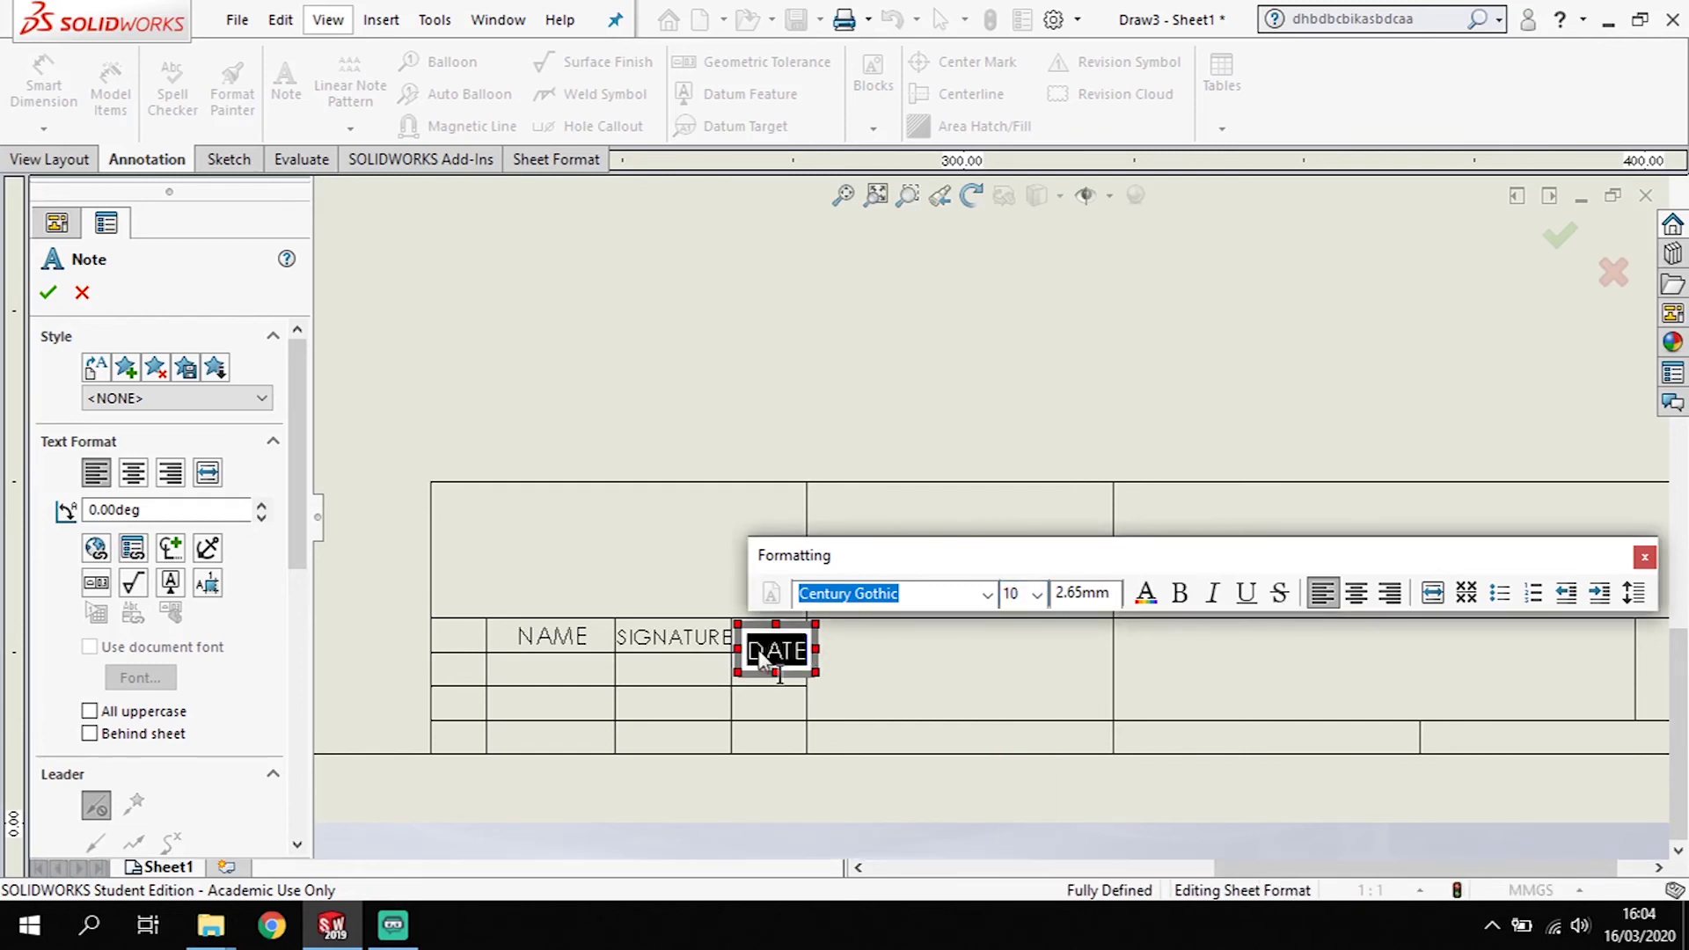
left_click(1039, 603)
left_click(1018, 646)
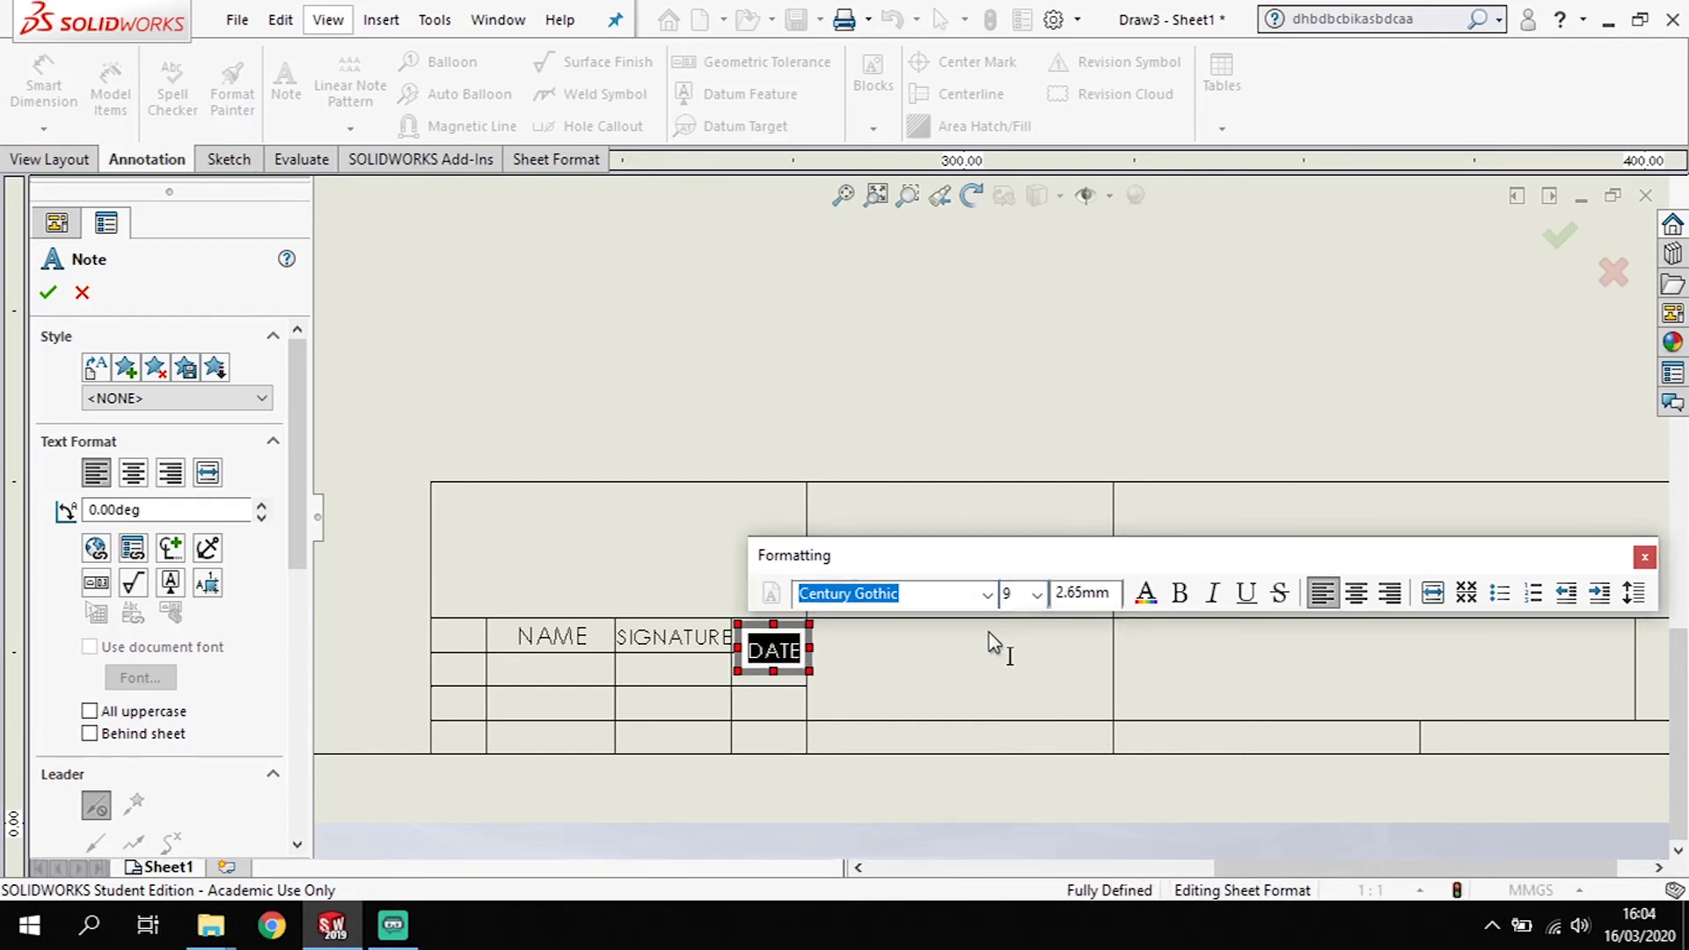
Step: Retype DATE in the note and set it to size 9
key("BackSpace")
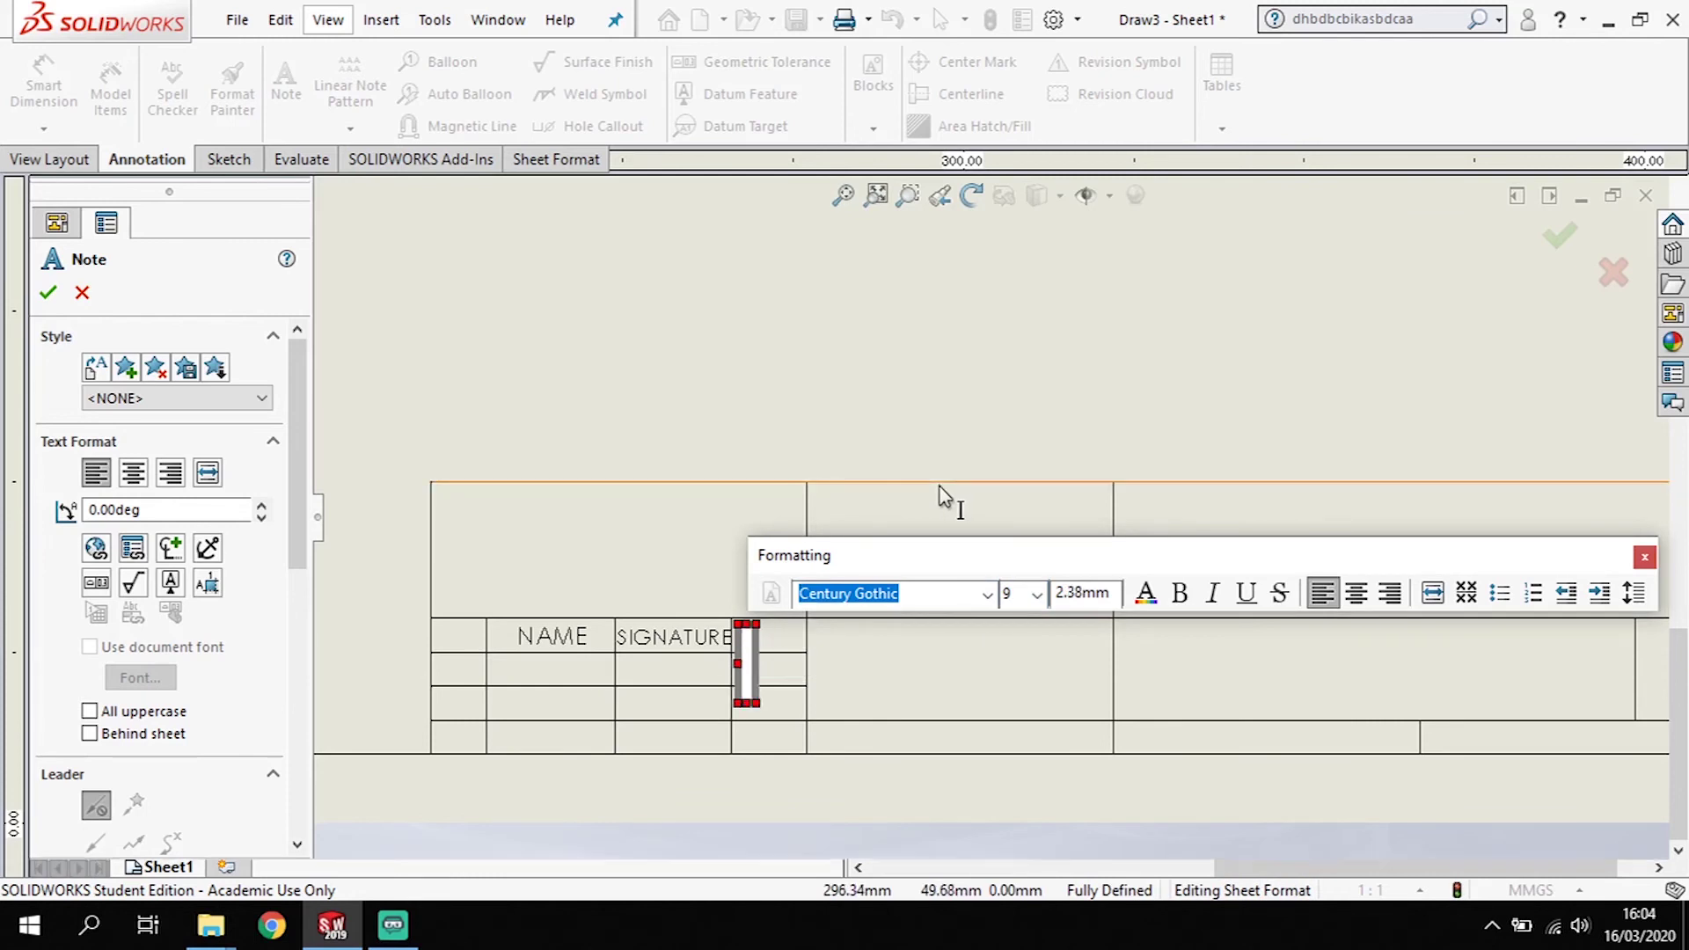
key("BackSpace")
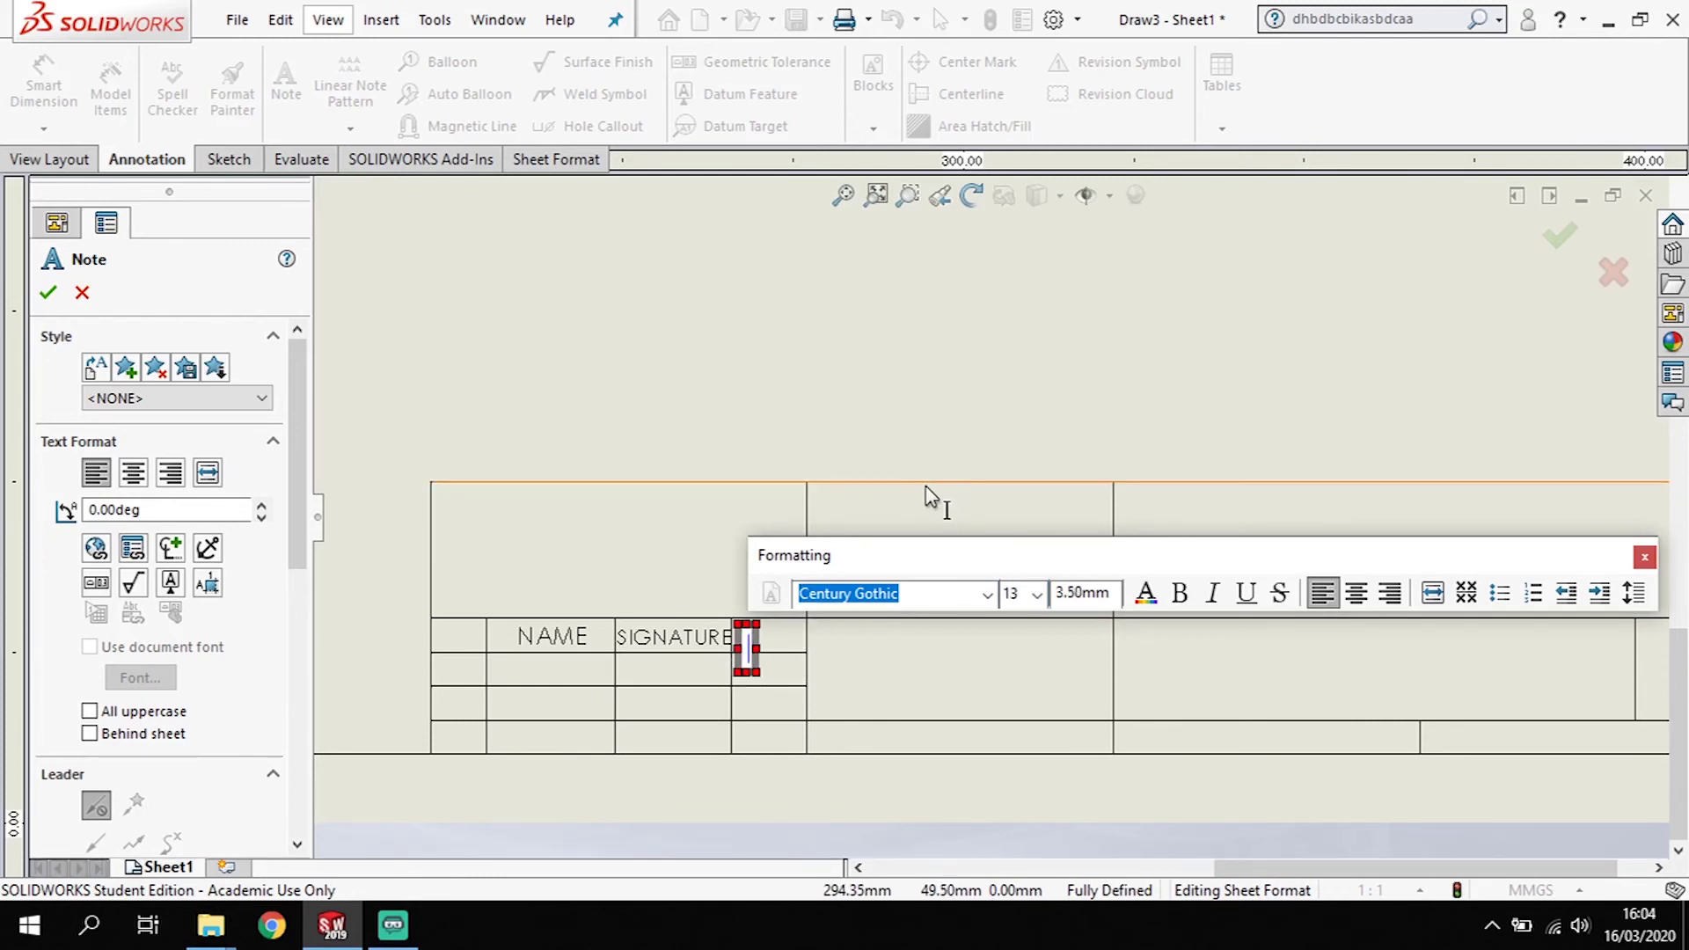
type("DATE")
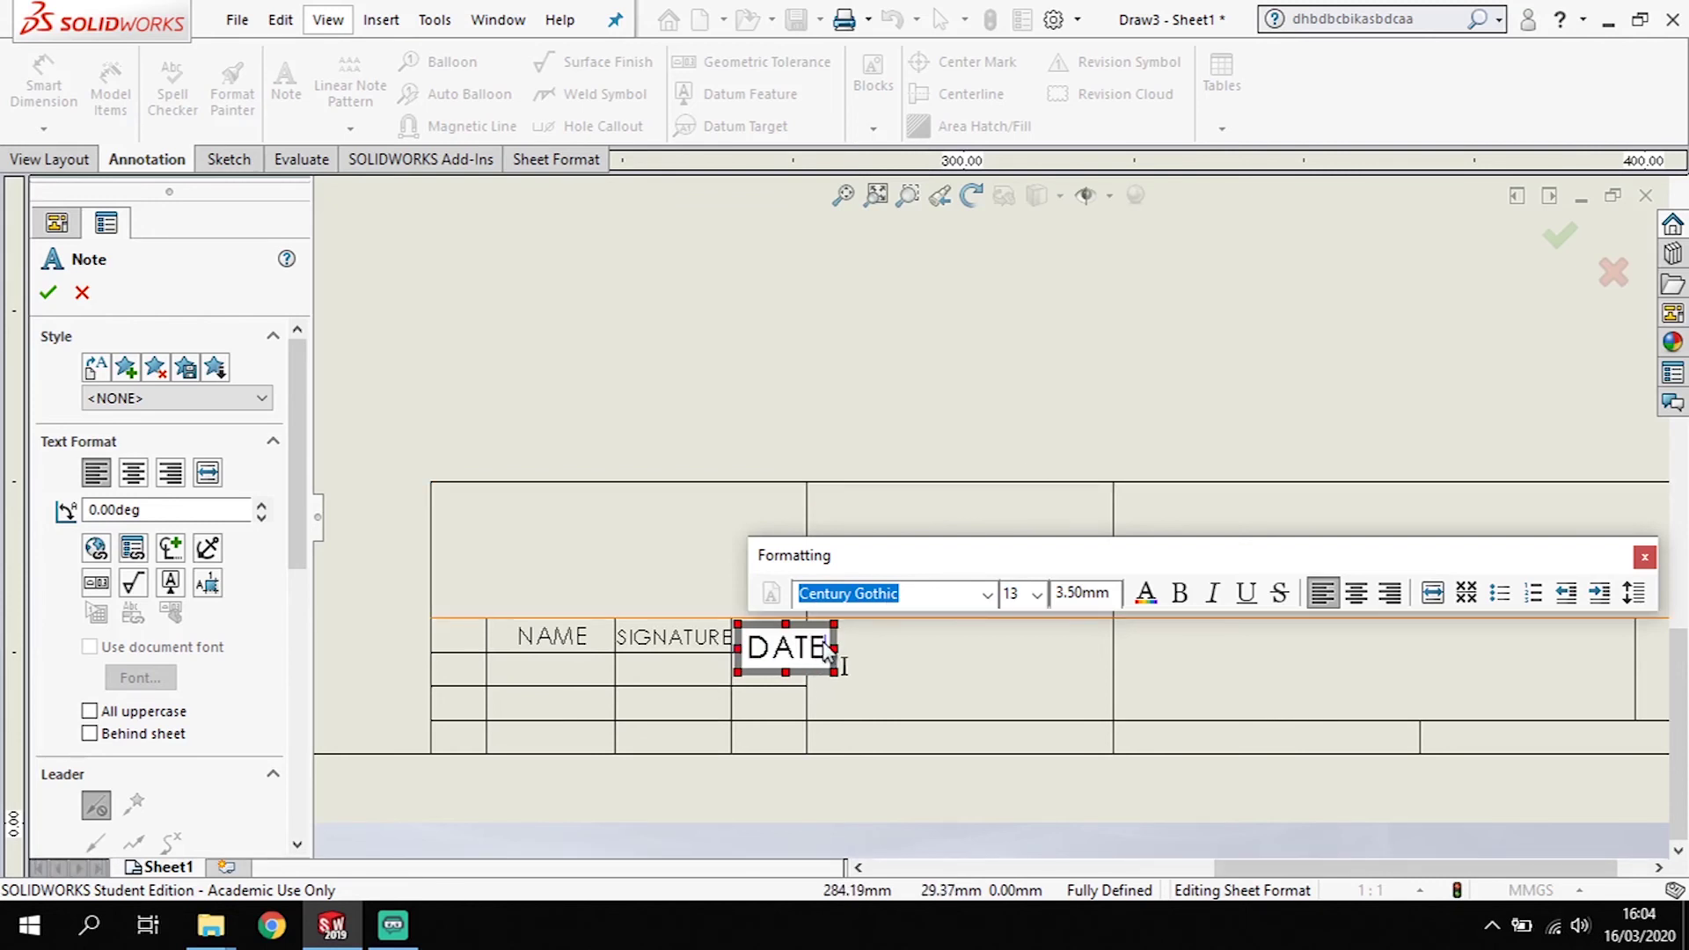
left_click_drag(827, 651, 749, 653)
left_click(1036, 594)
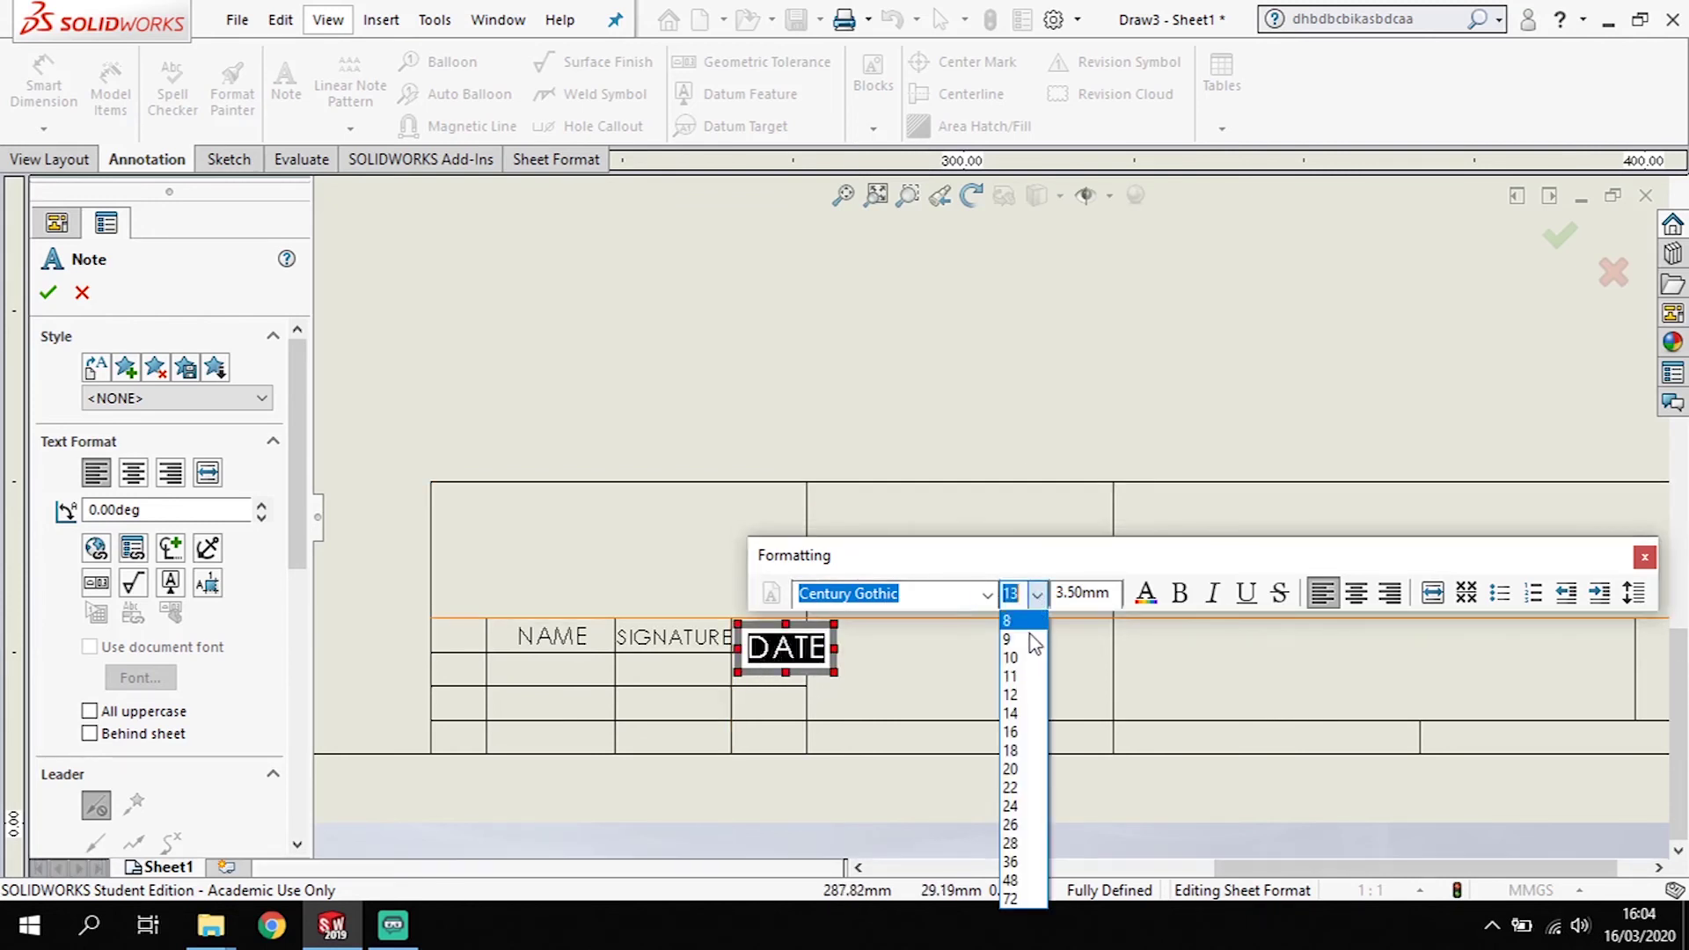
left_click(1020, 642)
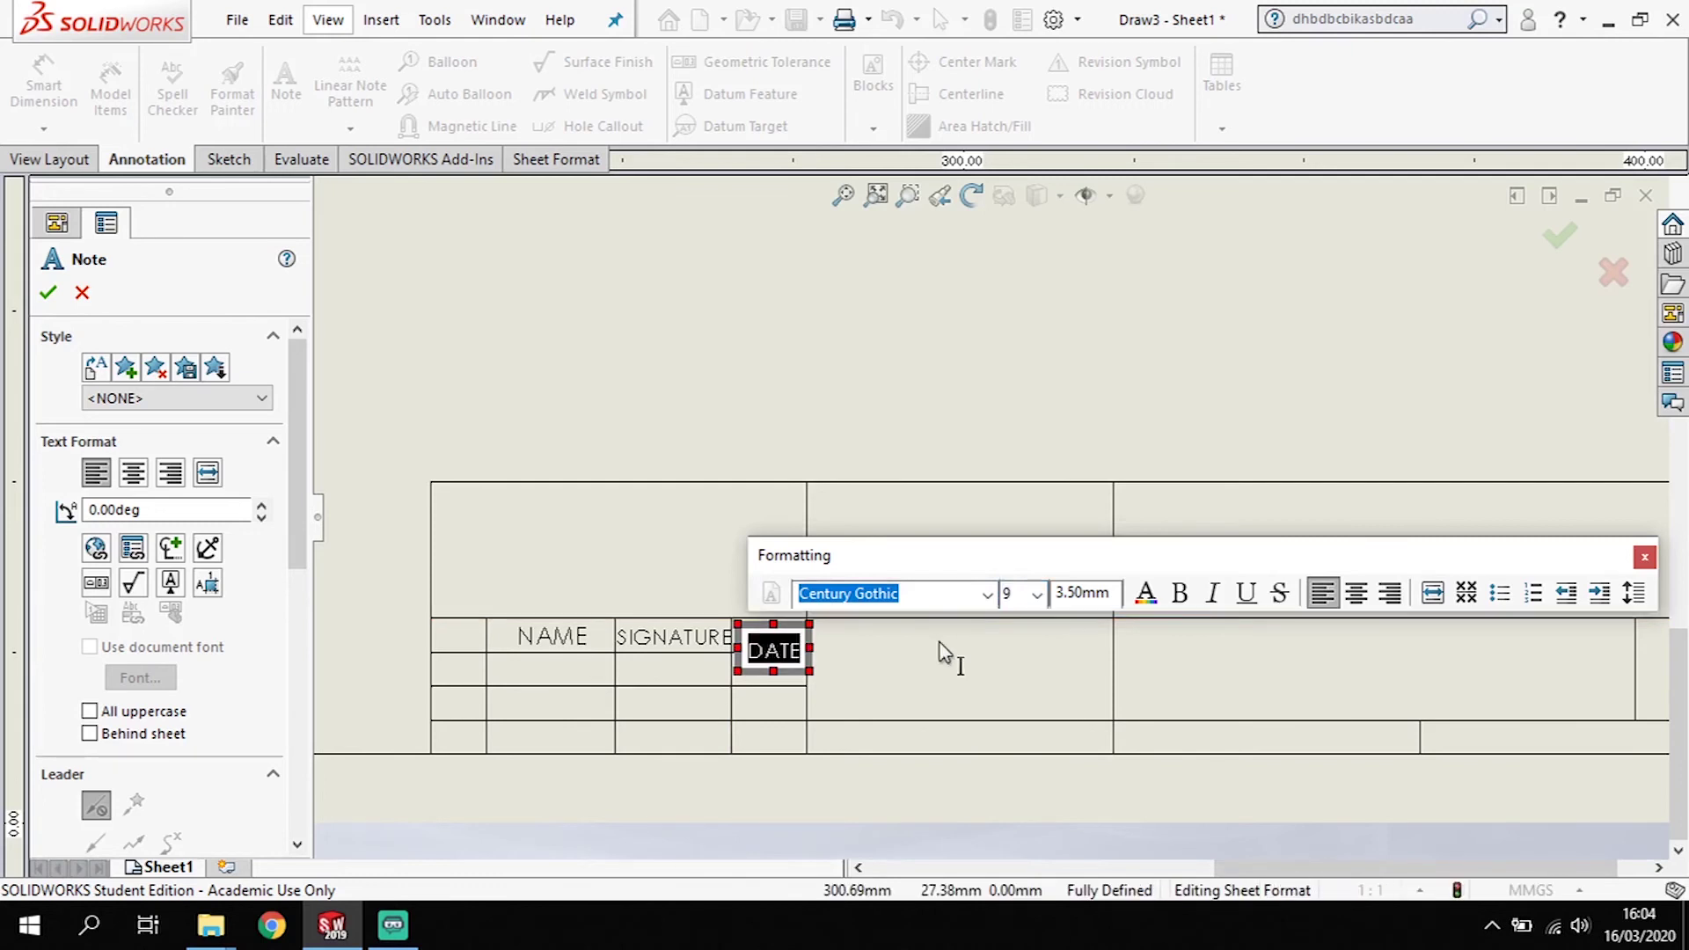
left_click(943, 650)
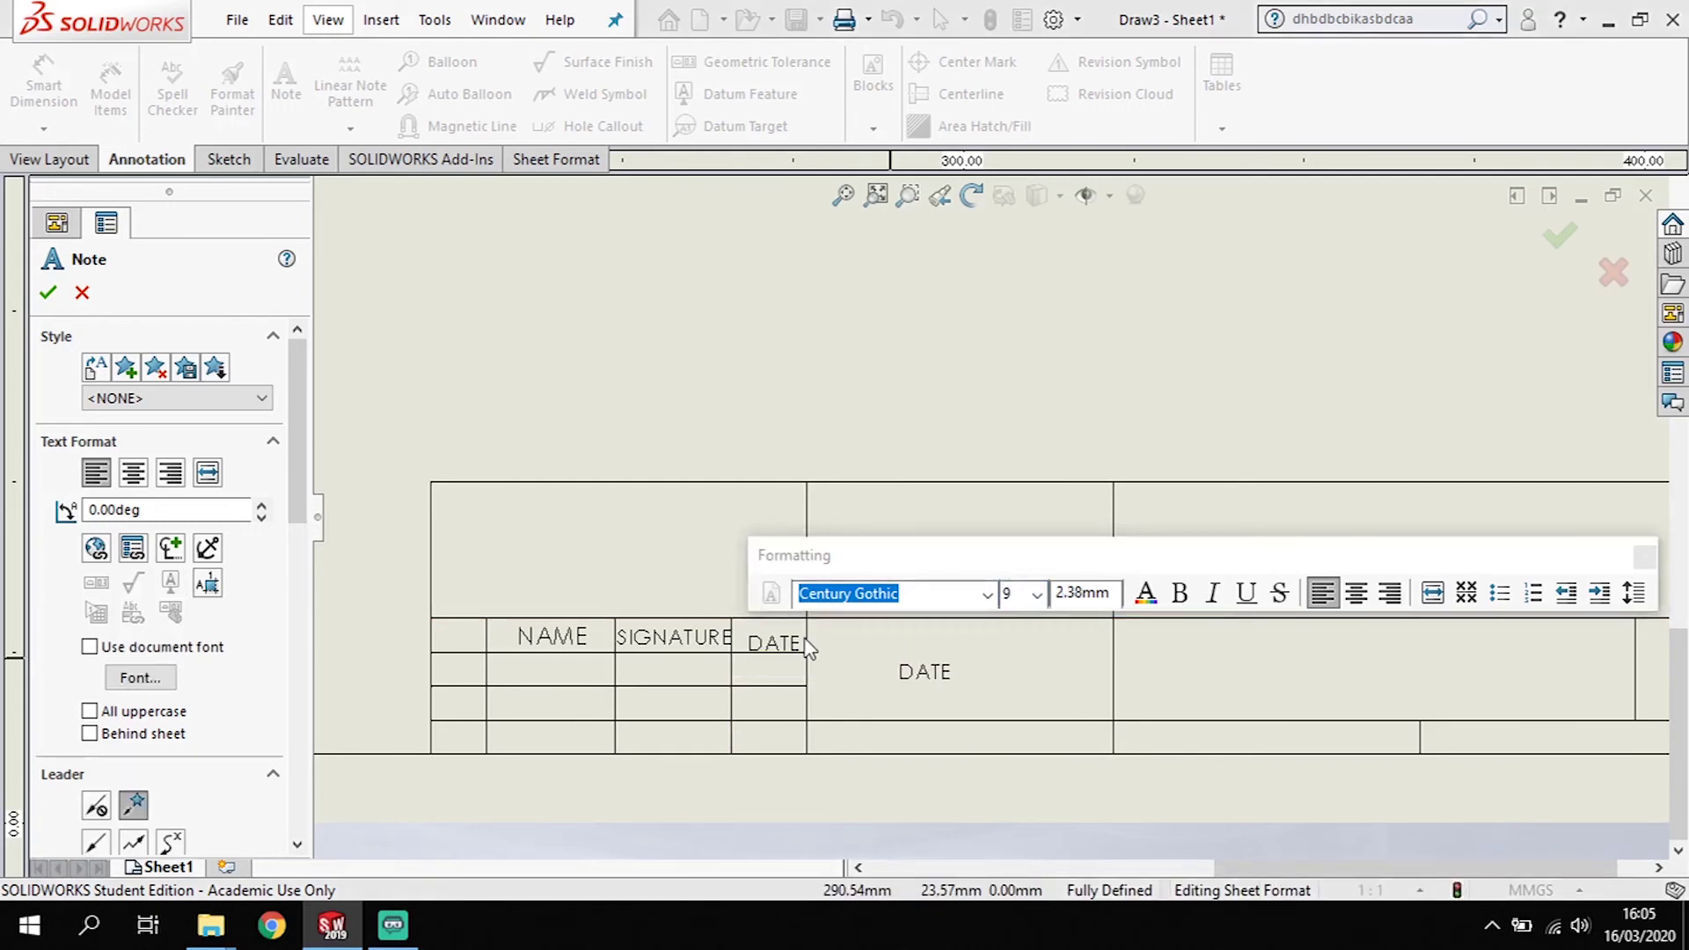
key("Escape")
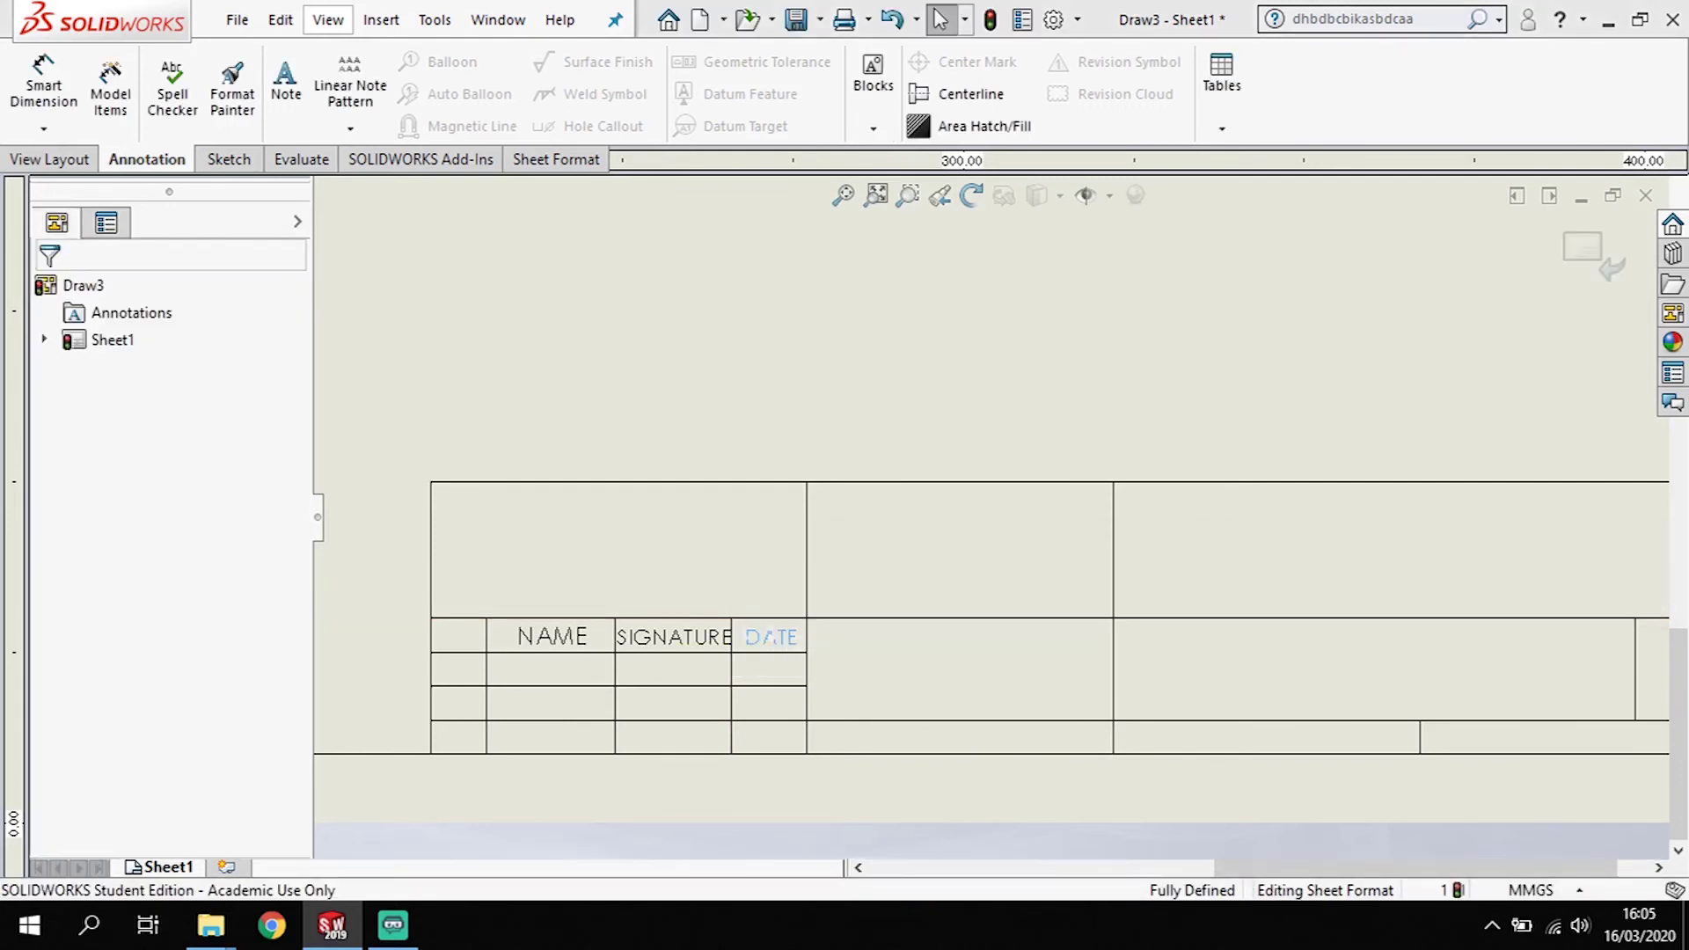
left_click(771, 637)
left_click(883, 612)
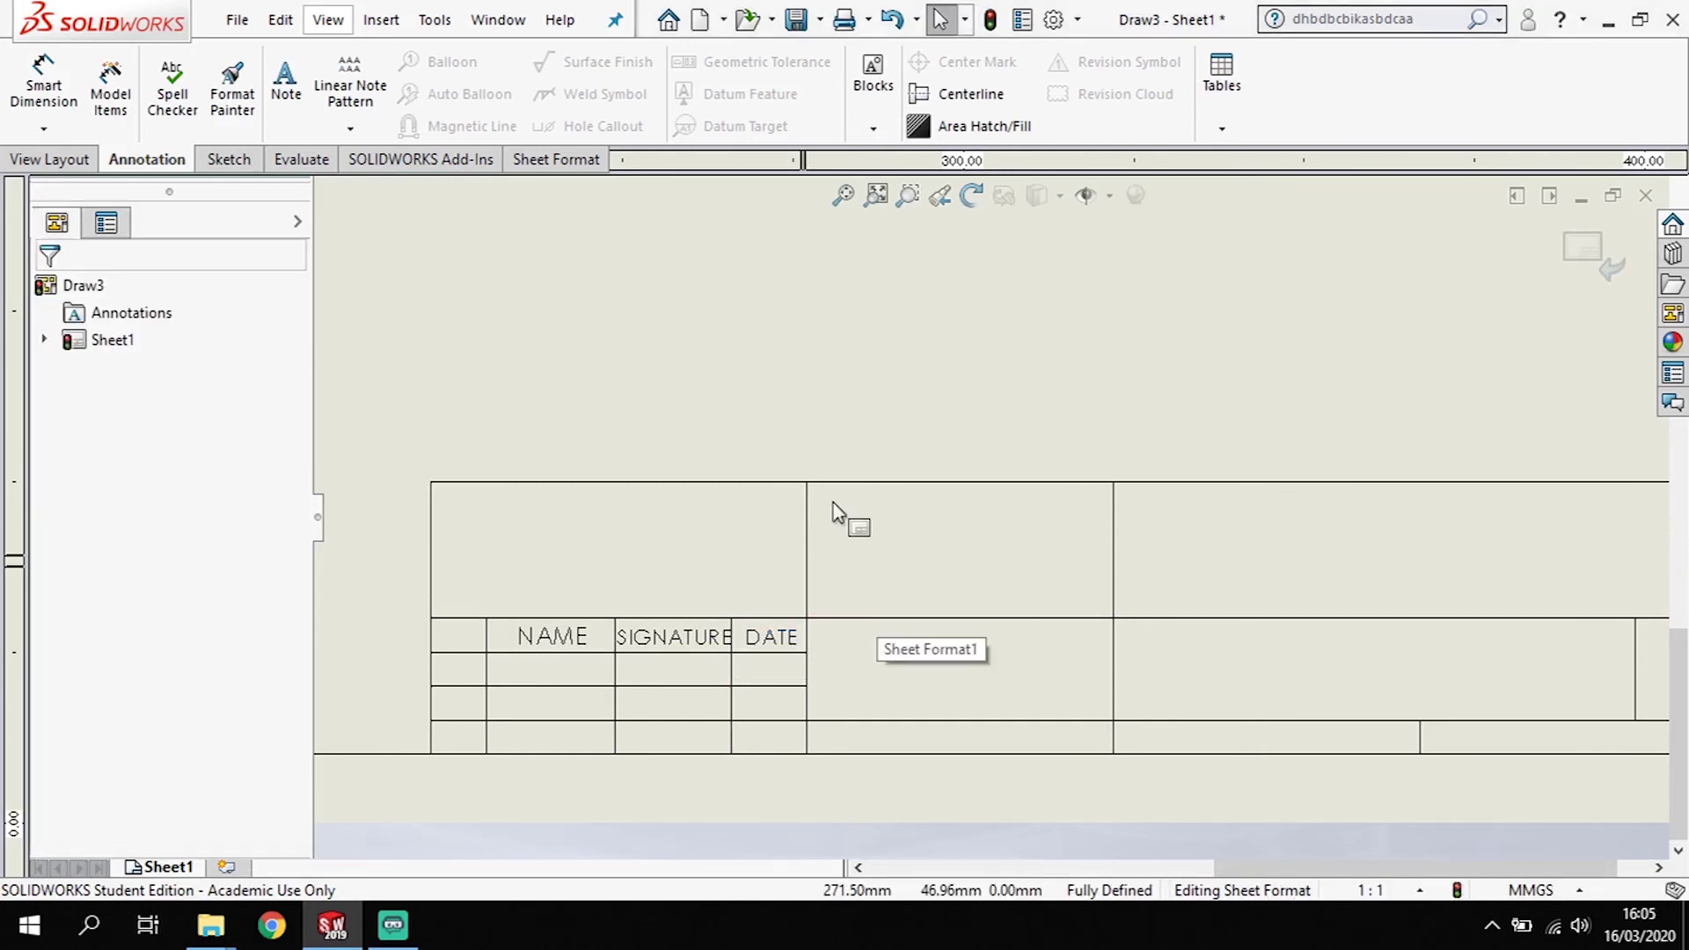
scroll(985, 523, "up", 1)
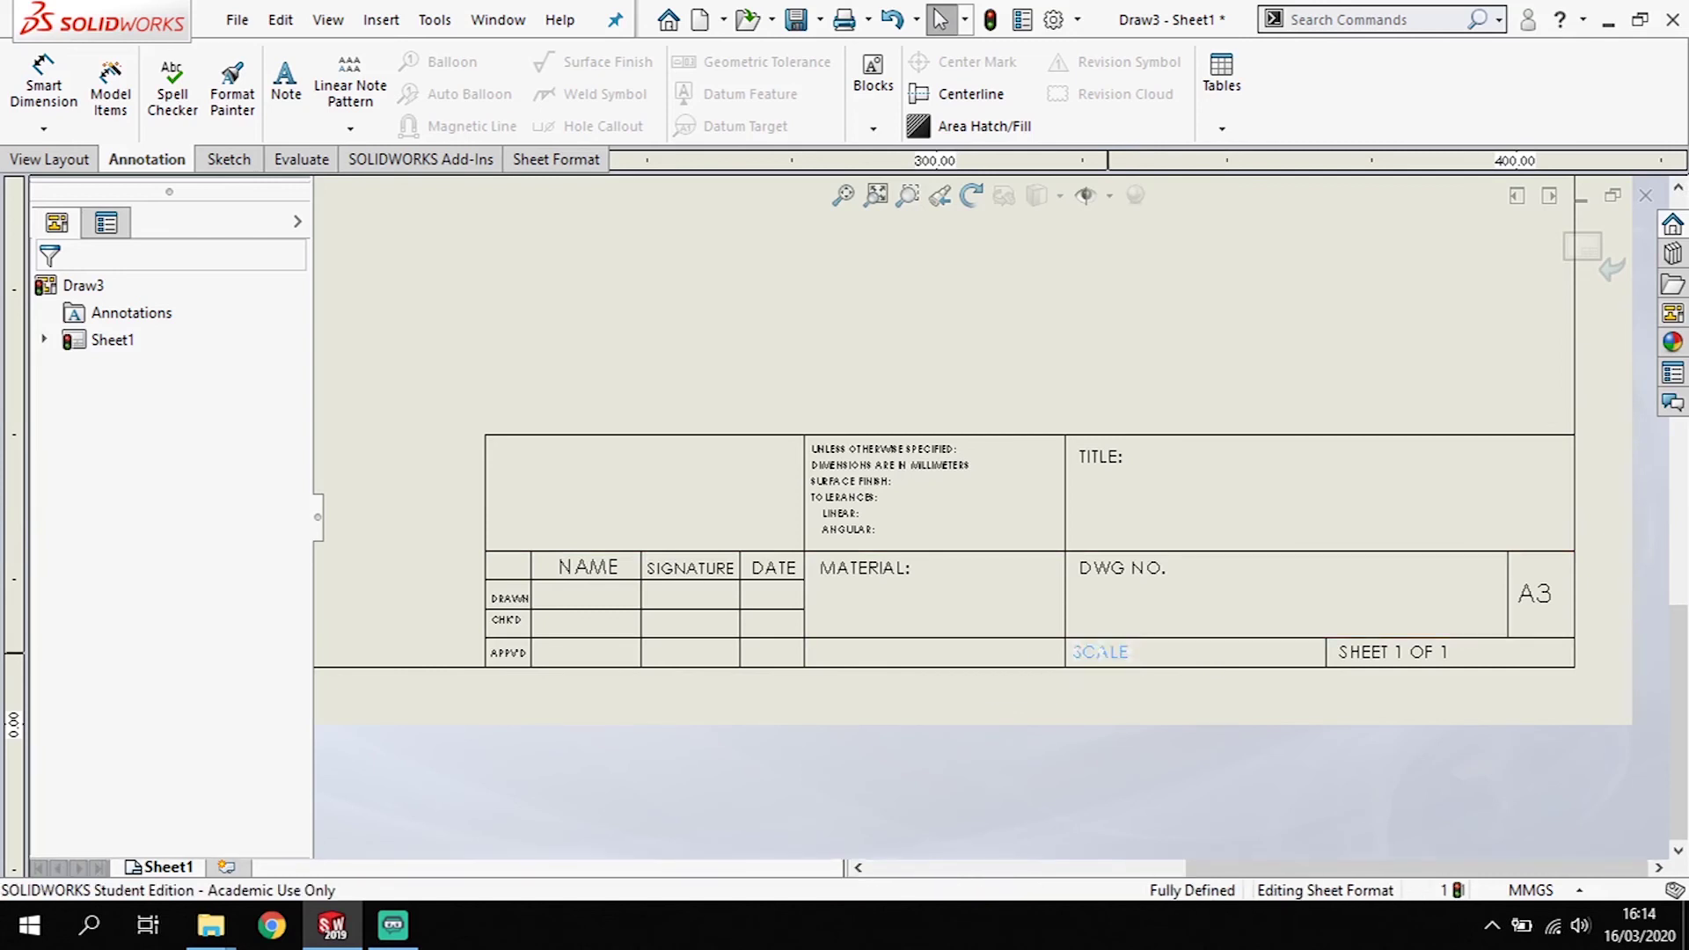
Step: Open the SCALE note for editing
left_click(1111, 658)
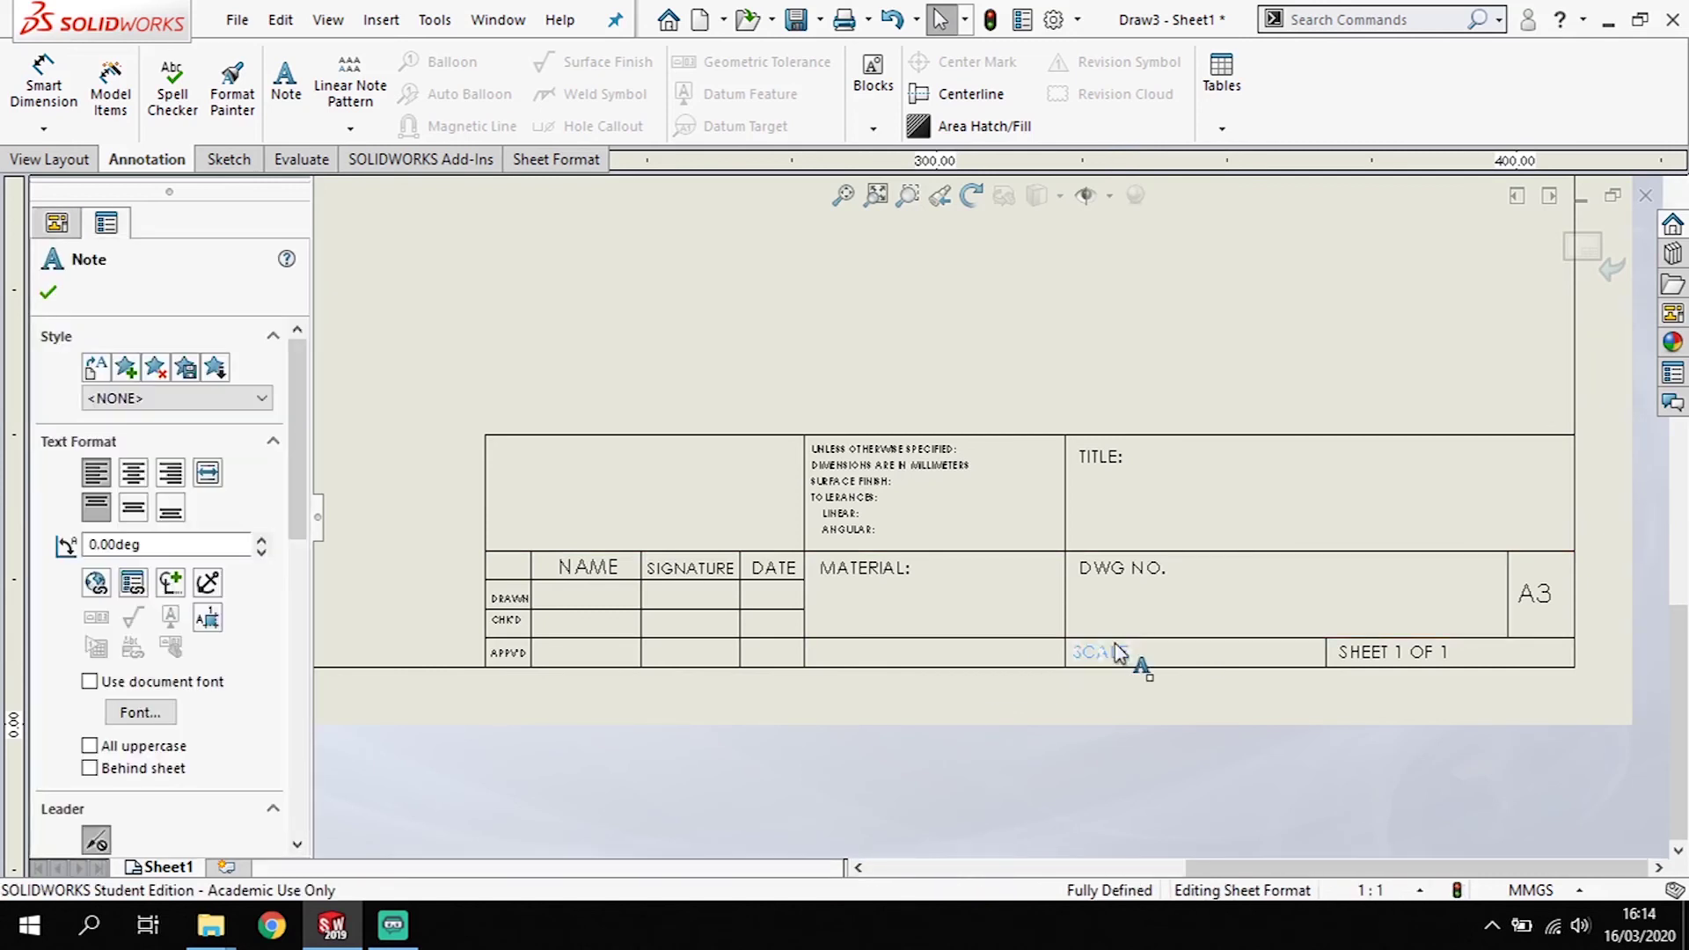
Step: Link the SCALE note to the SW-Sheet Scale(Sheet Scale) property so it reads SCALE1:1
left_click(132, 584)
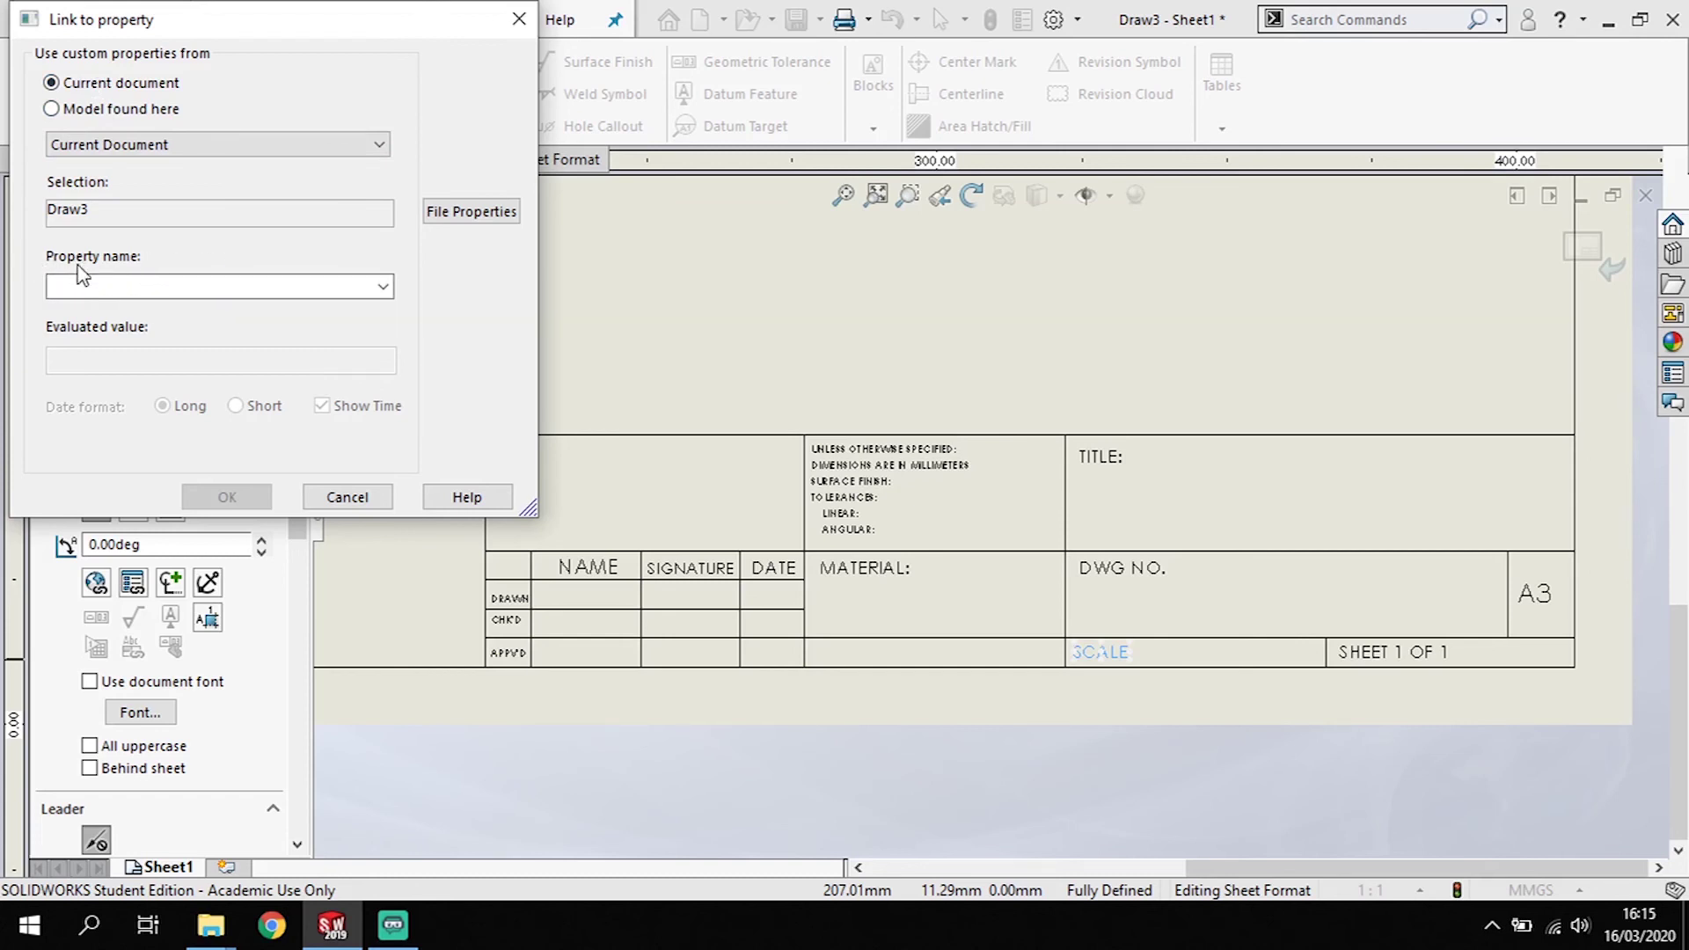
left_click(382, 287)
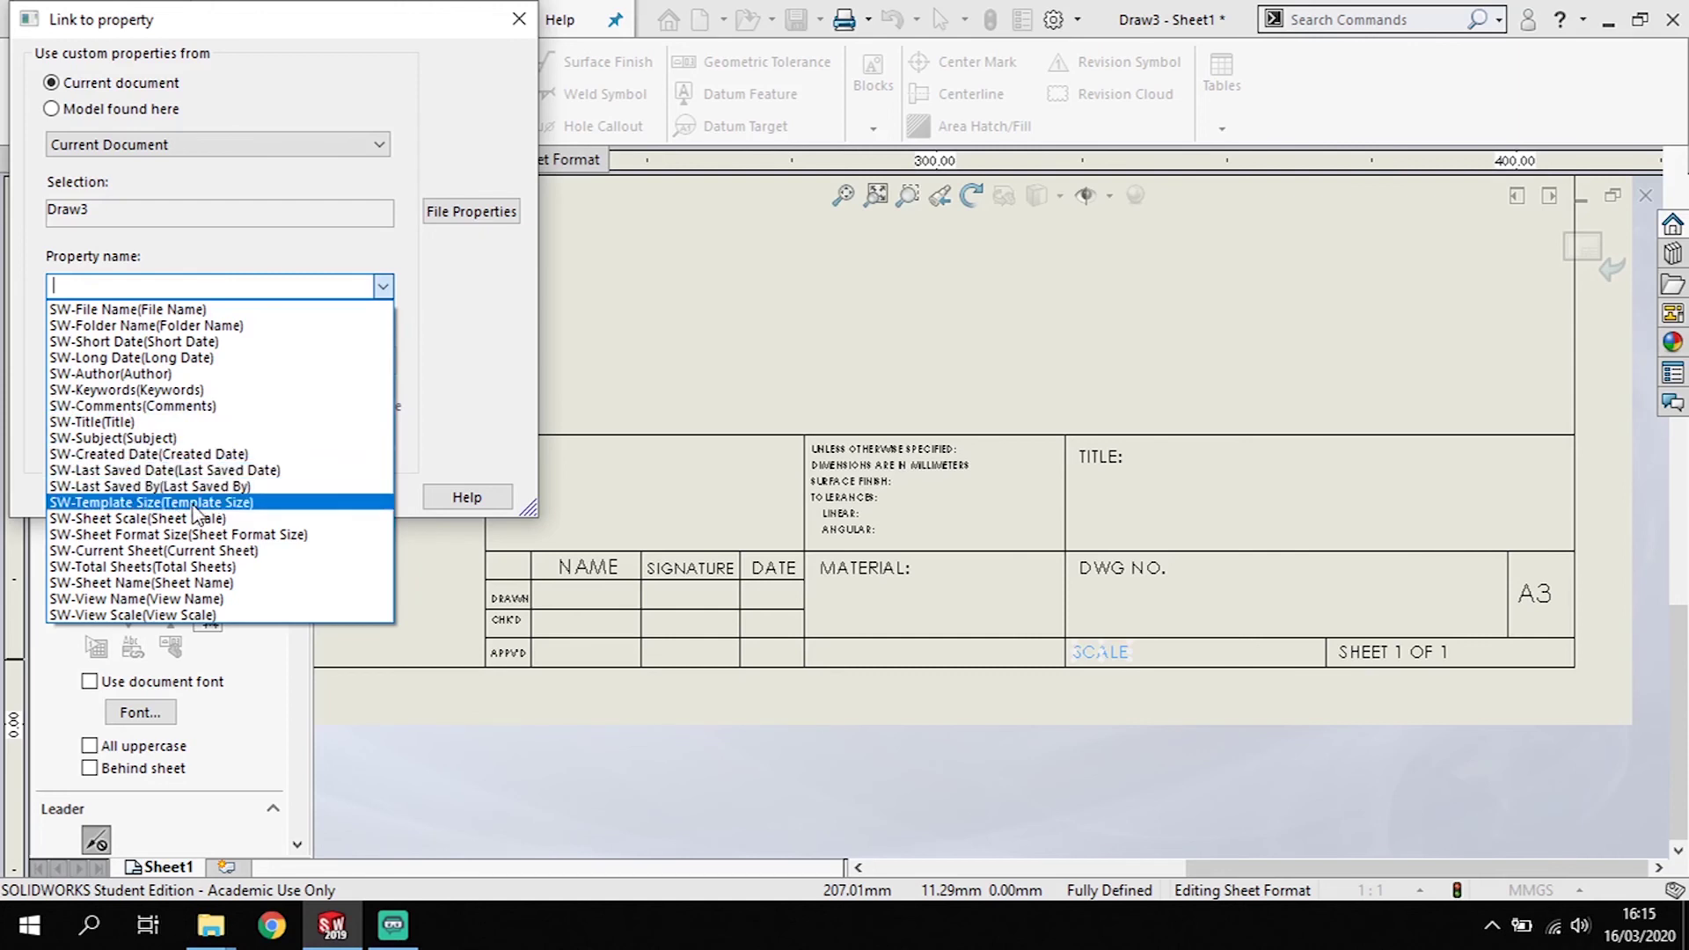
left_click(161, 520)
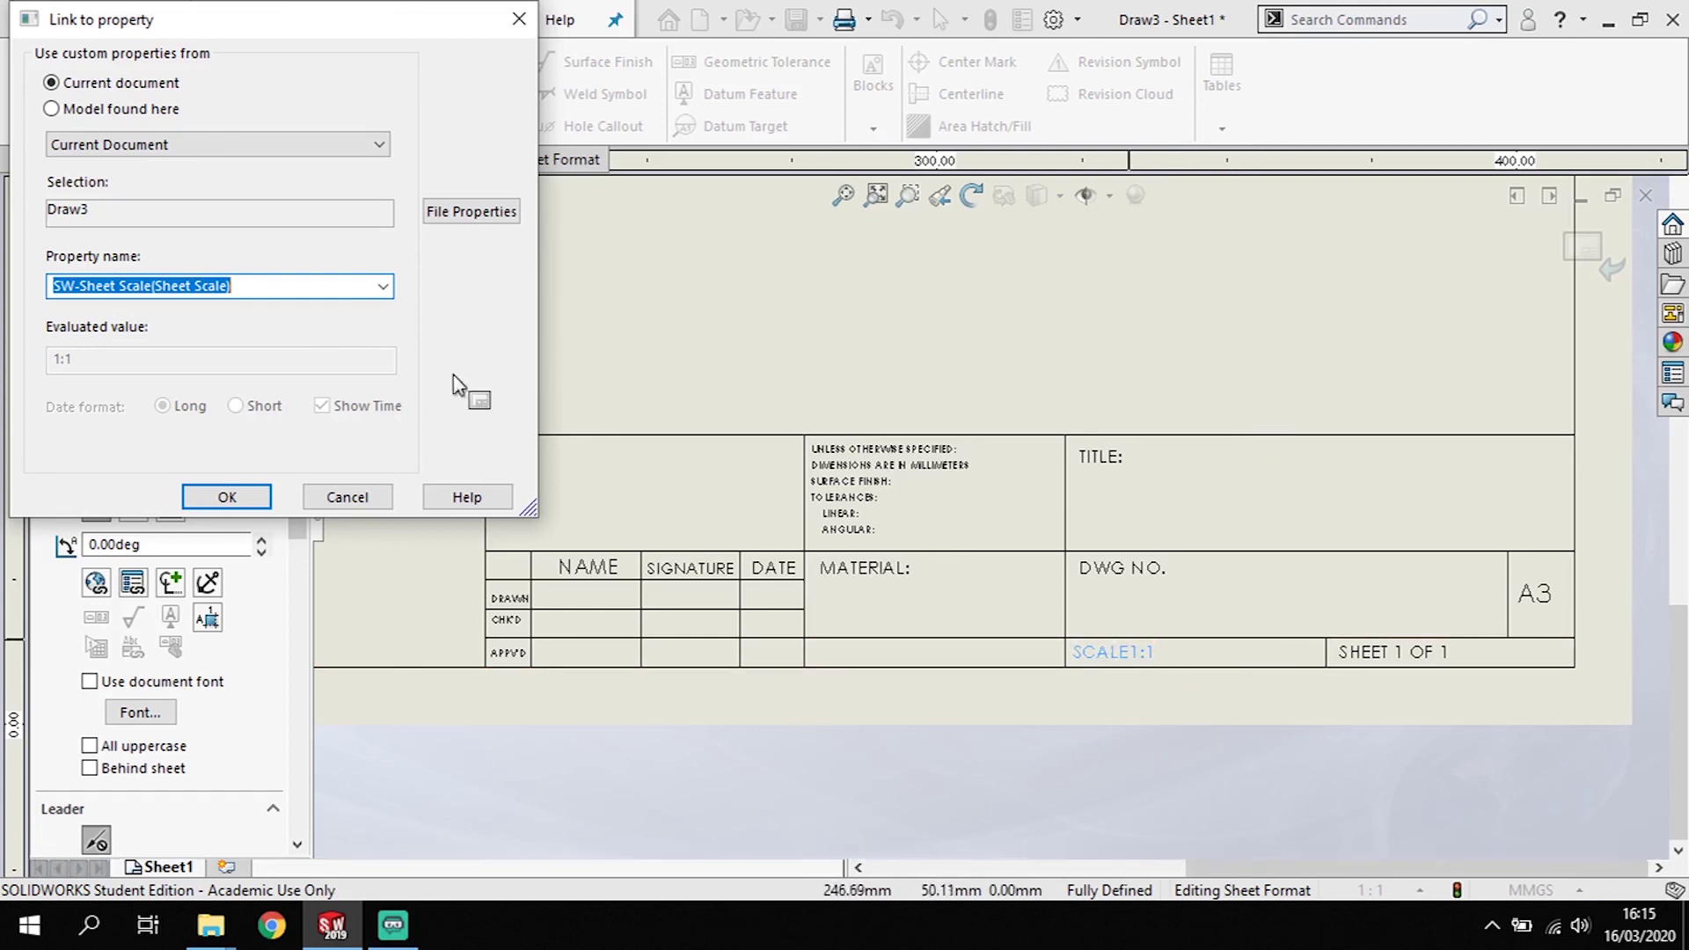
left_click(229, 495)
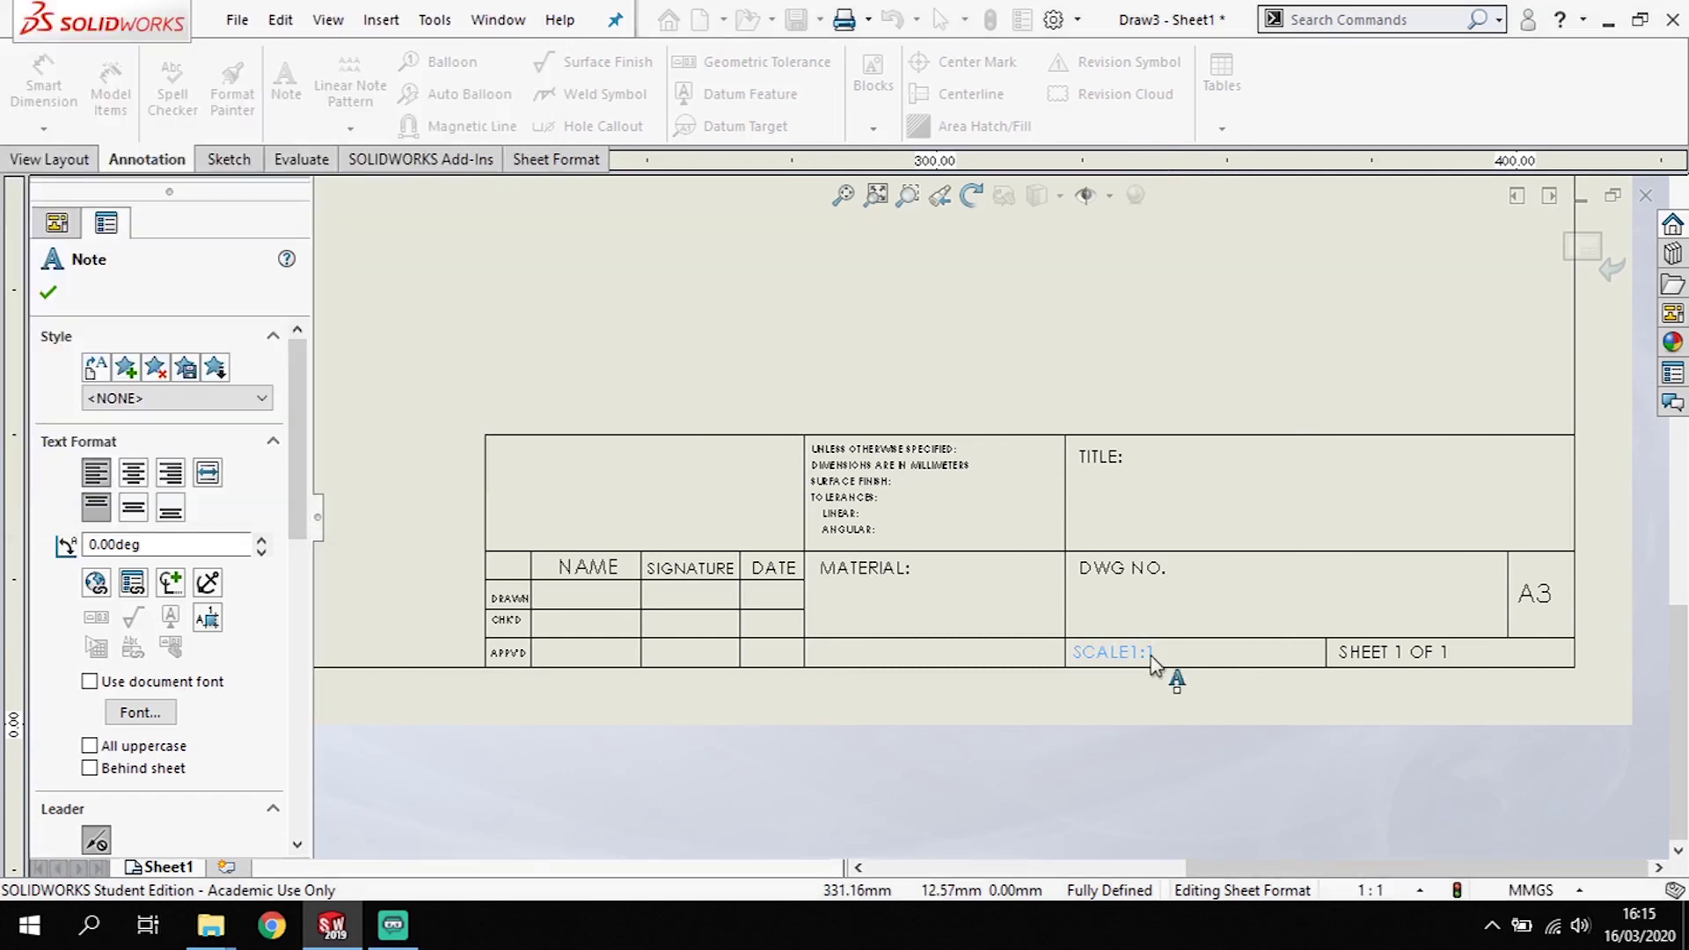
Step: Place the SCALE1:1 note in the scale cell and zoom to fit the whole A3 sheet
left_click(1135, 655)
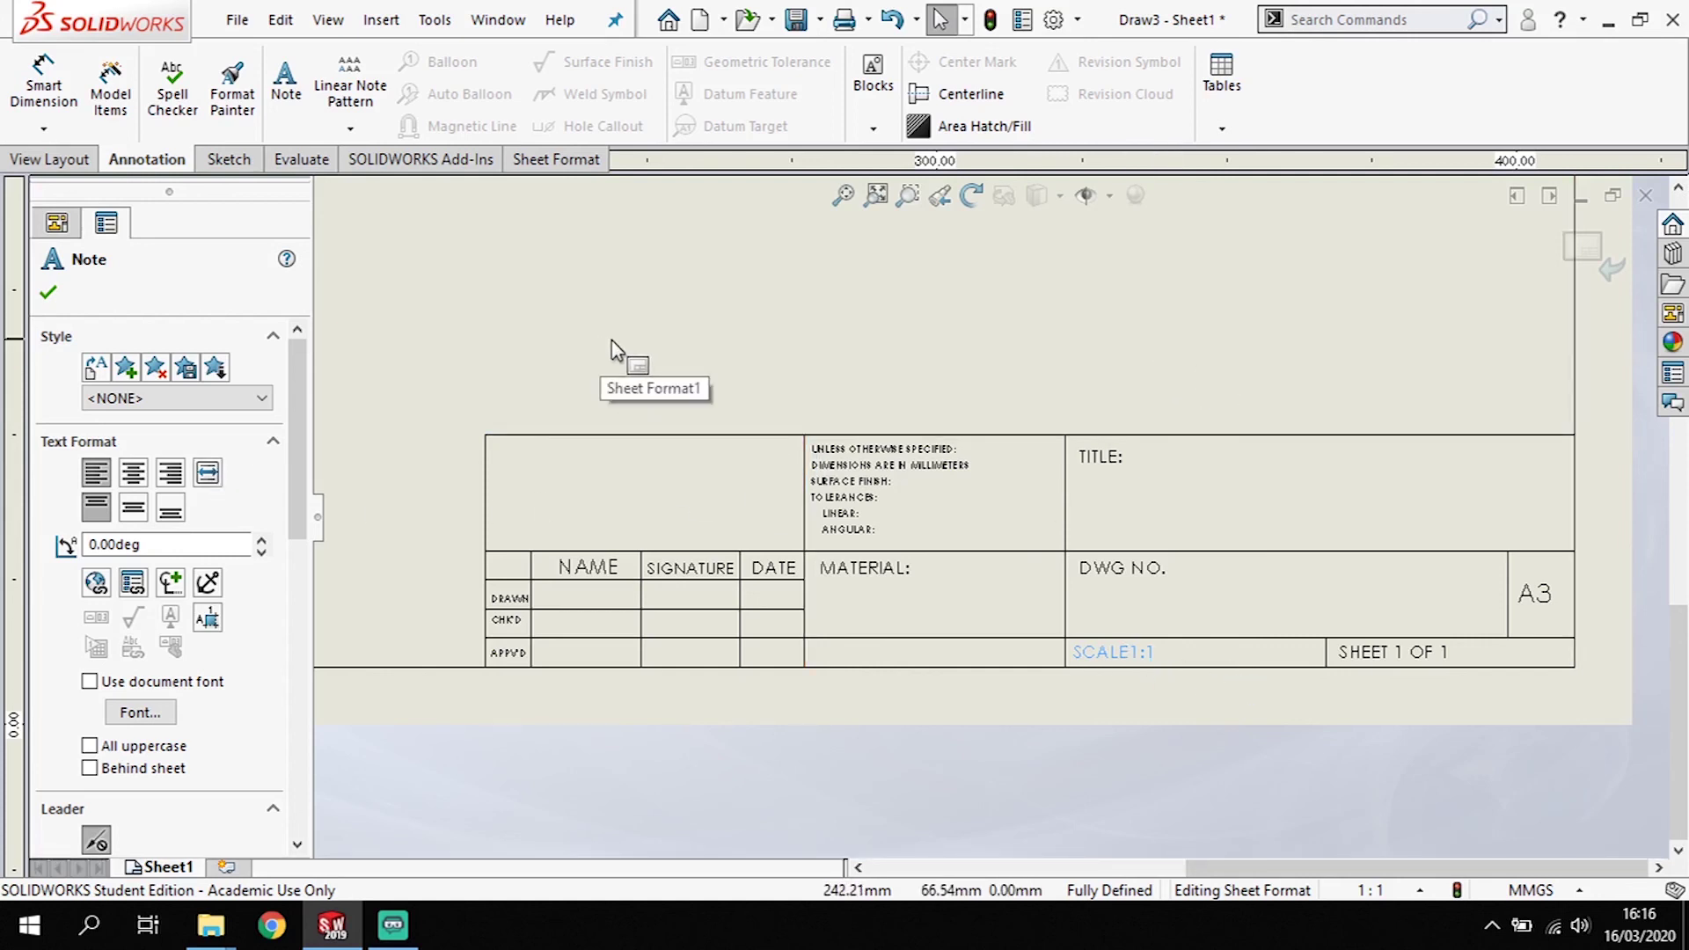
key("Escape")
scroll(1103, 398, "up", 6)
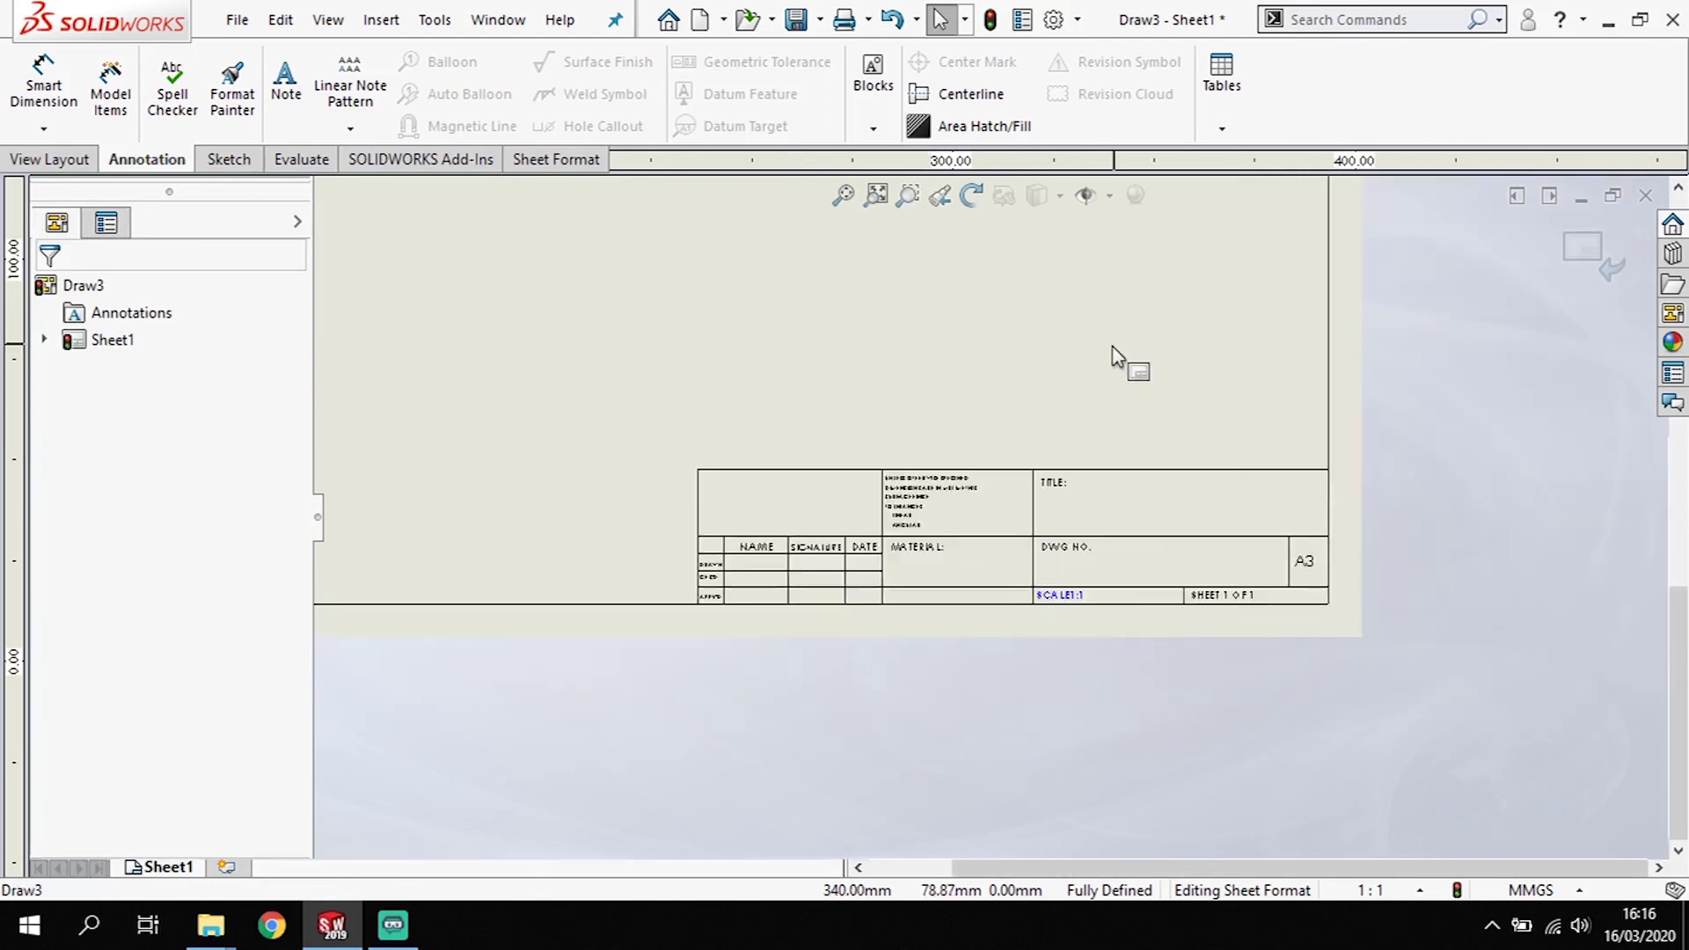
scroll(852, 303, "up", 2)
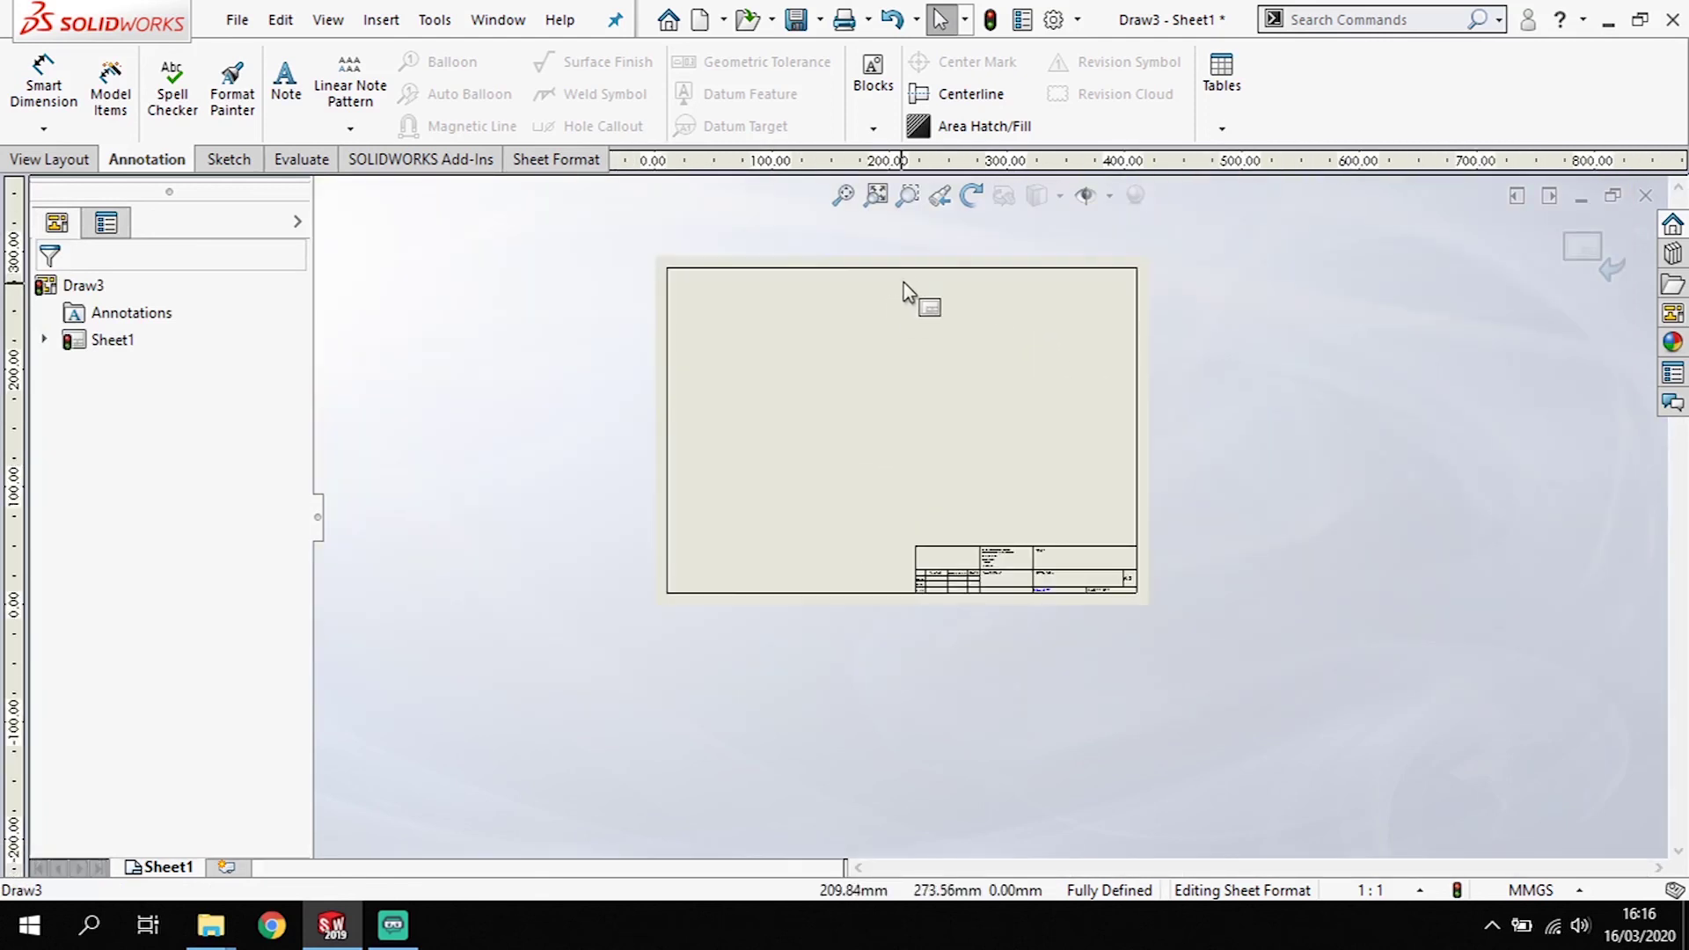
scroll(905, 287, "down", 2)
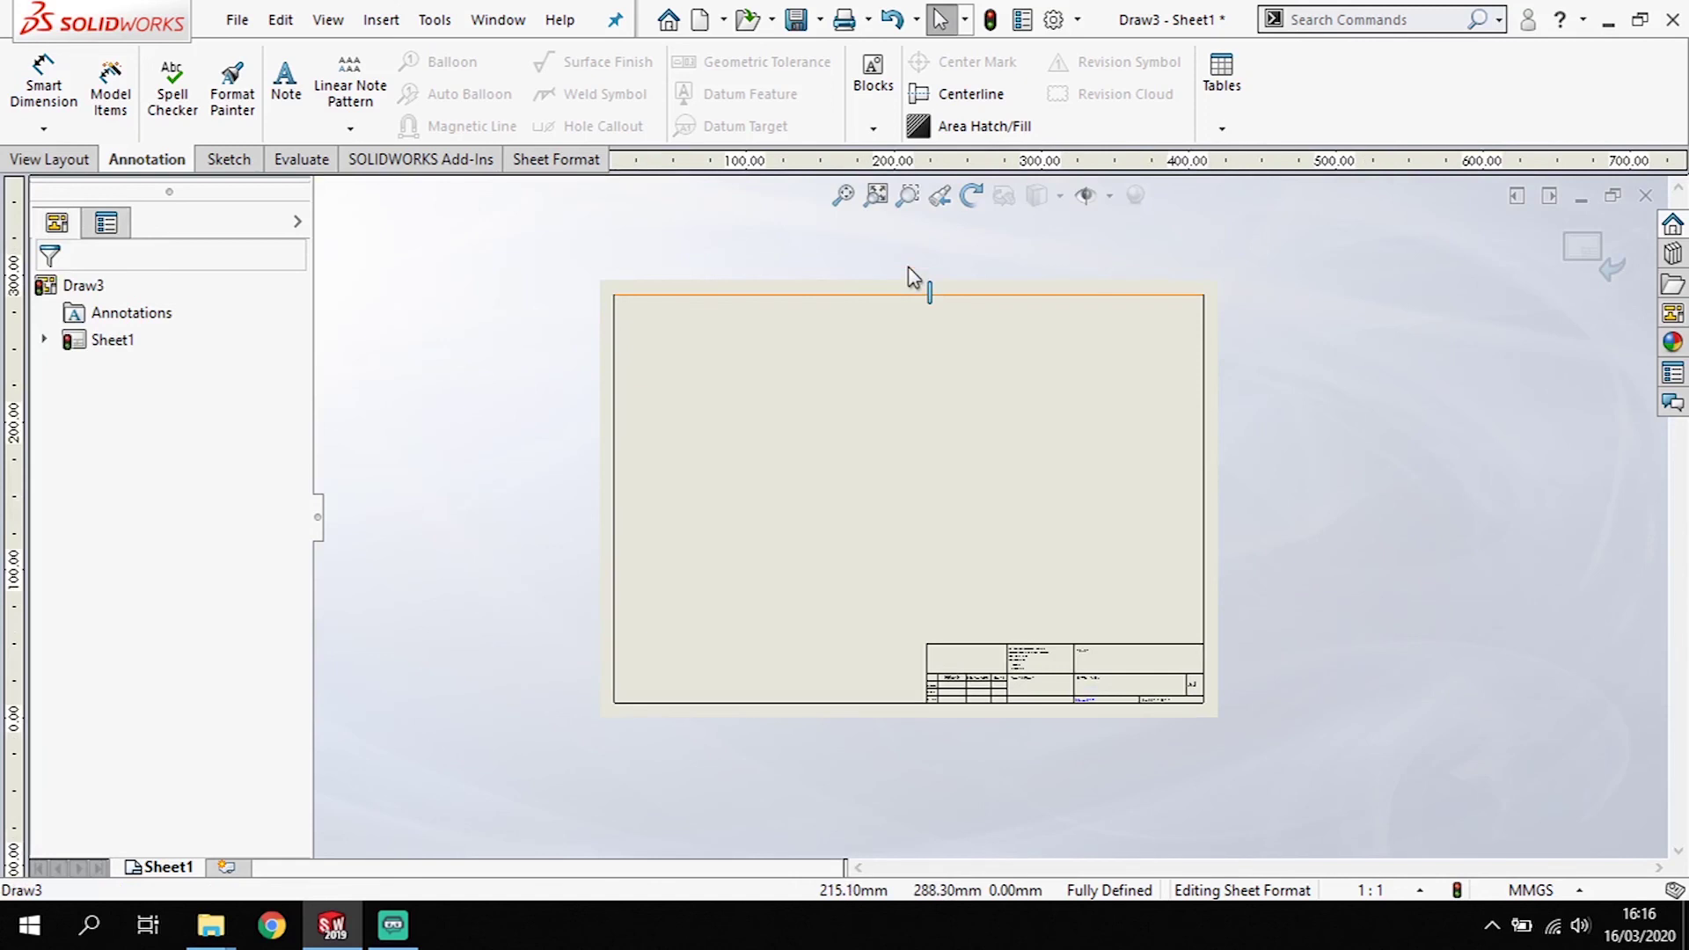
scroll(912, 279, "down", 1)
key("f")
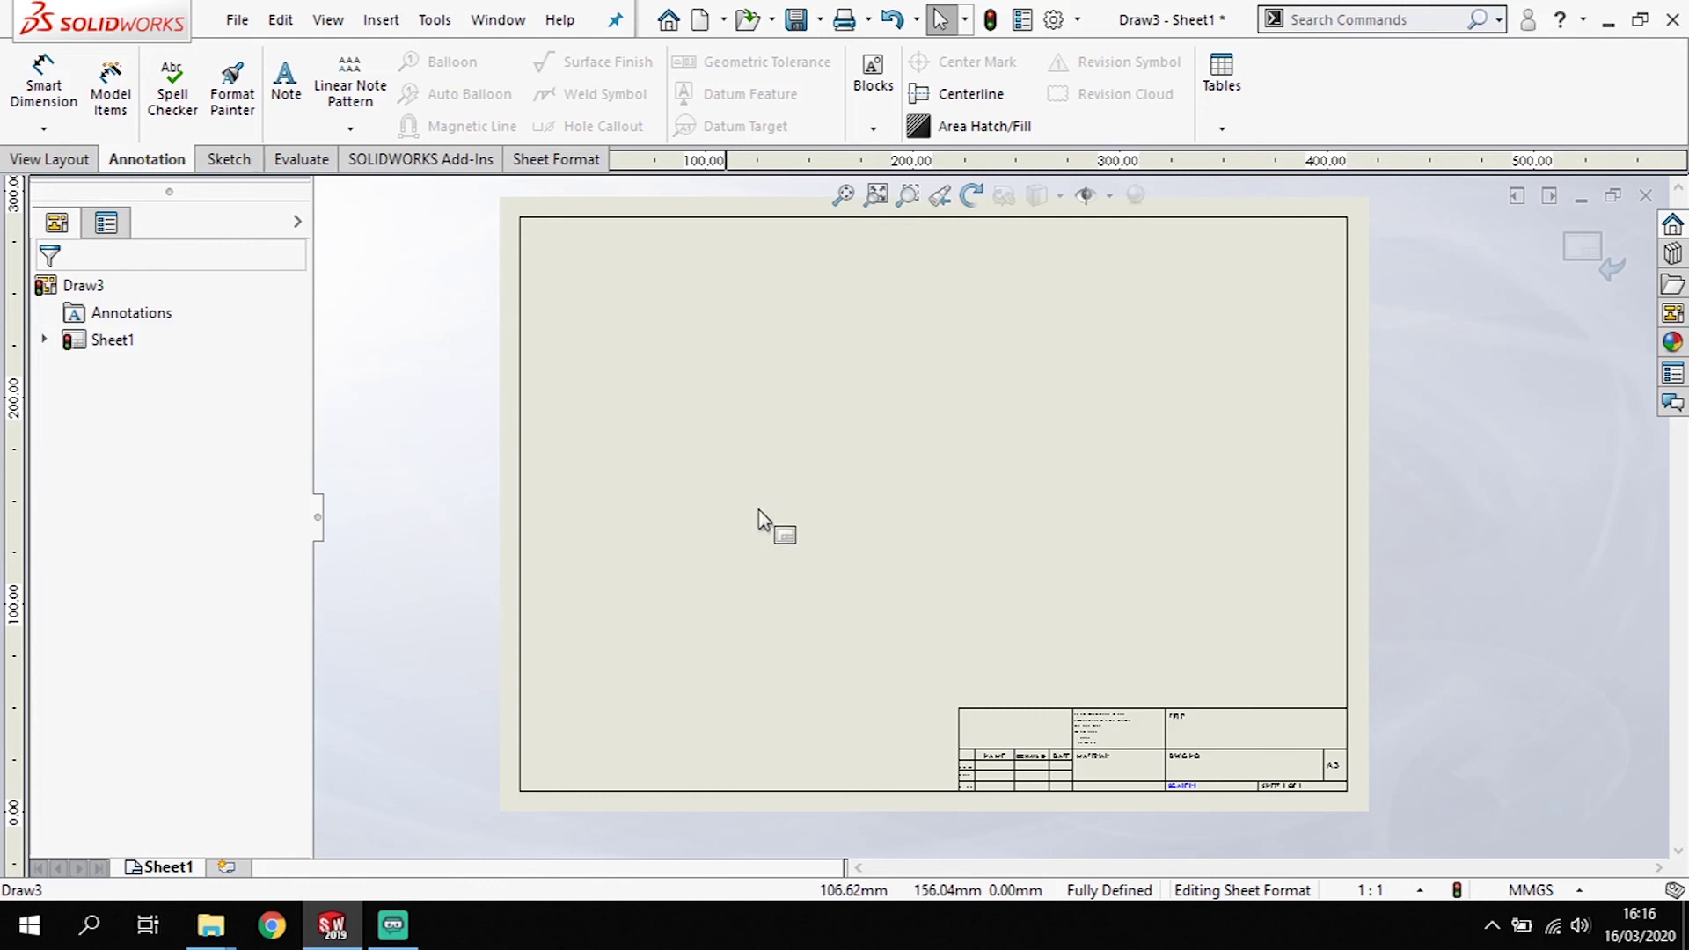
Step: Exit Edit Sheet Format via the confirmation corner, leaving the finished title block as sheet background
left_click(1580, 249)
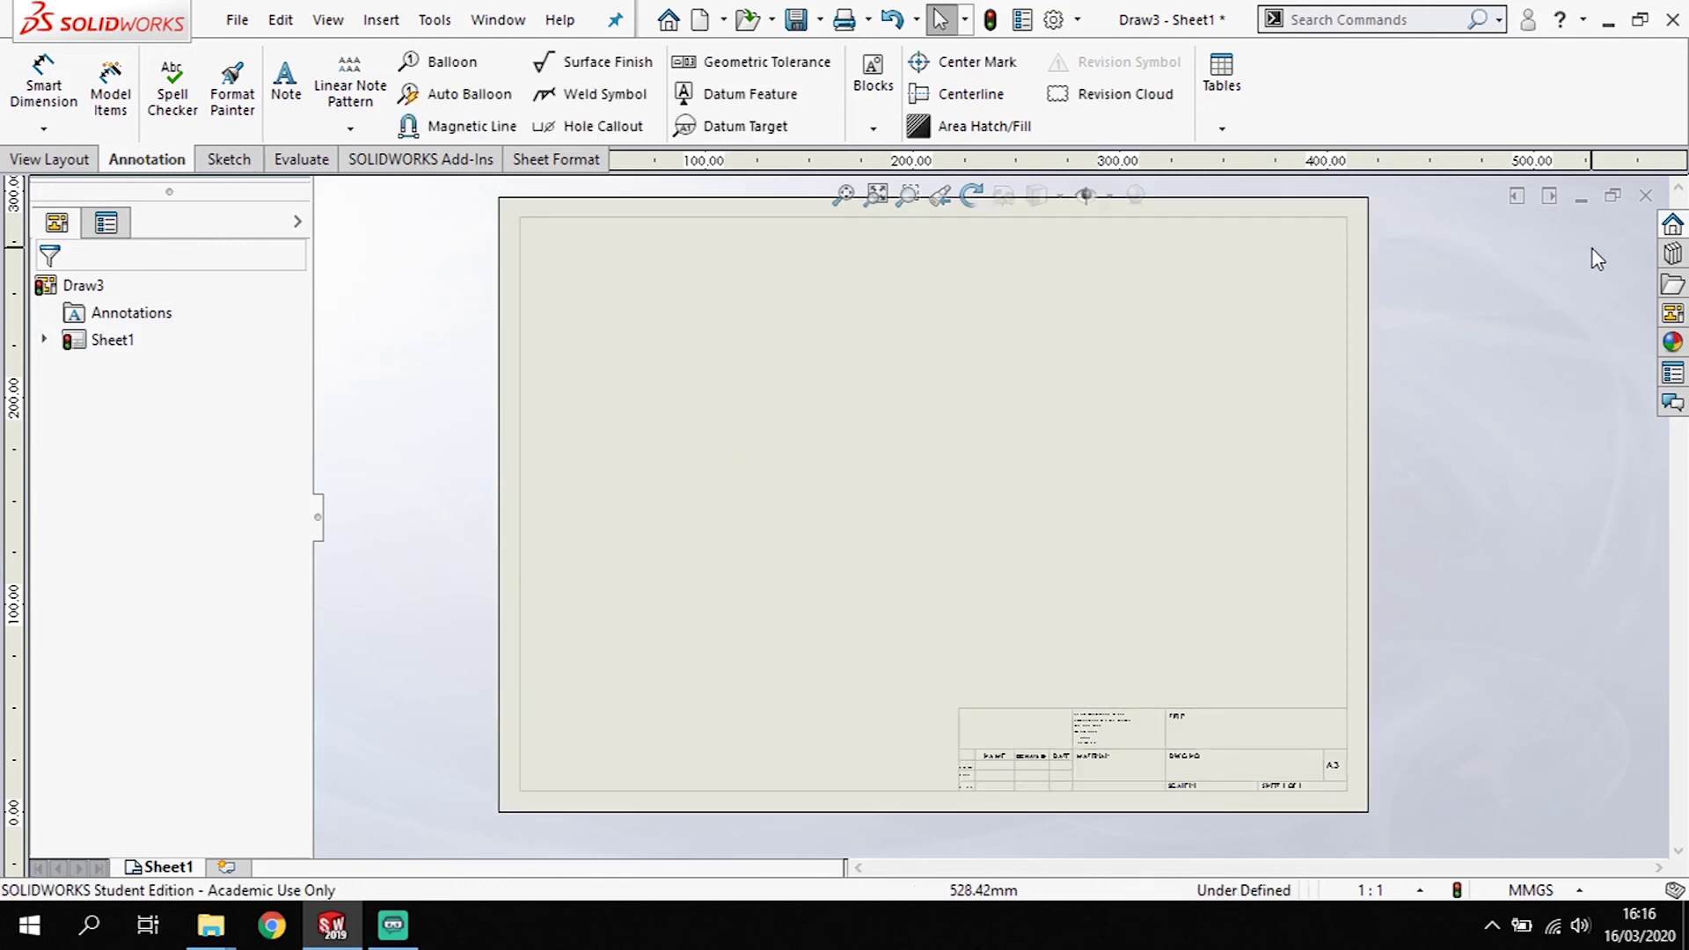